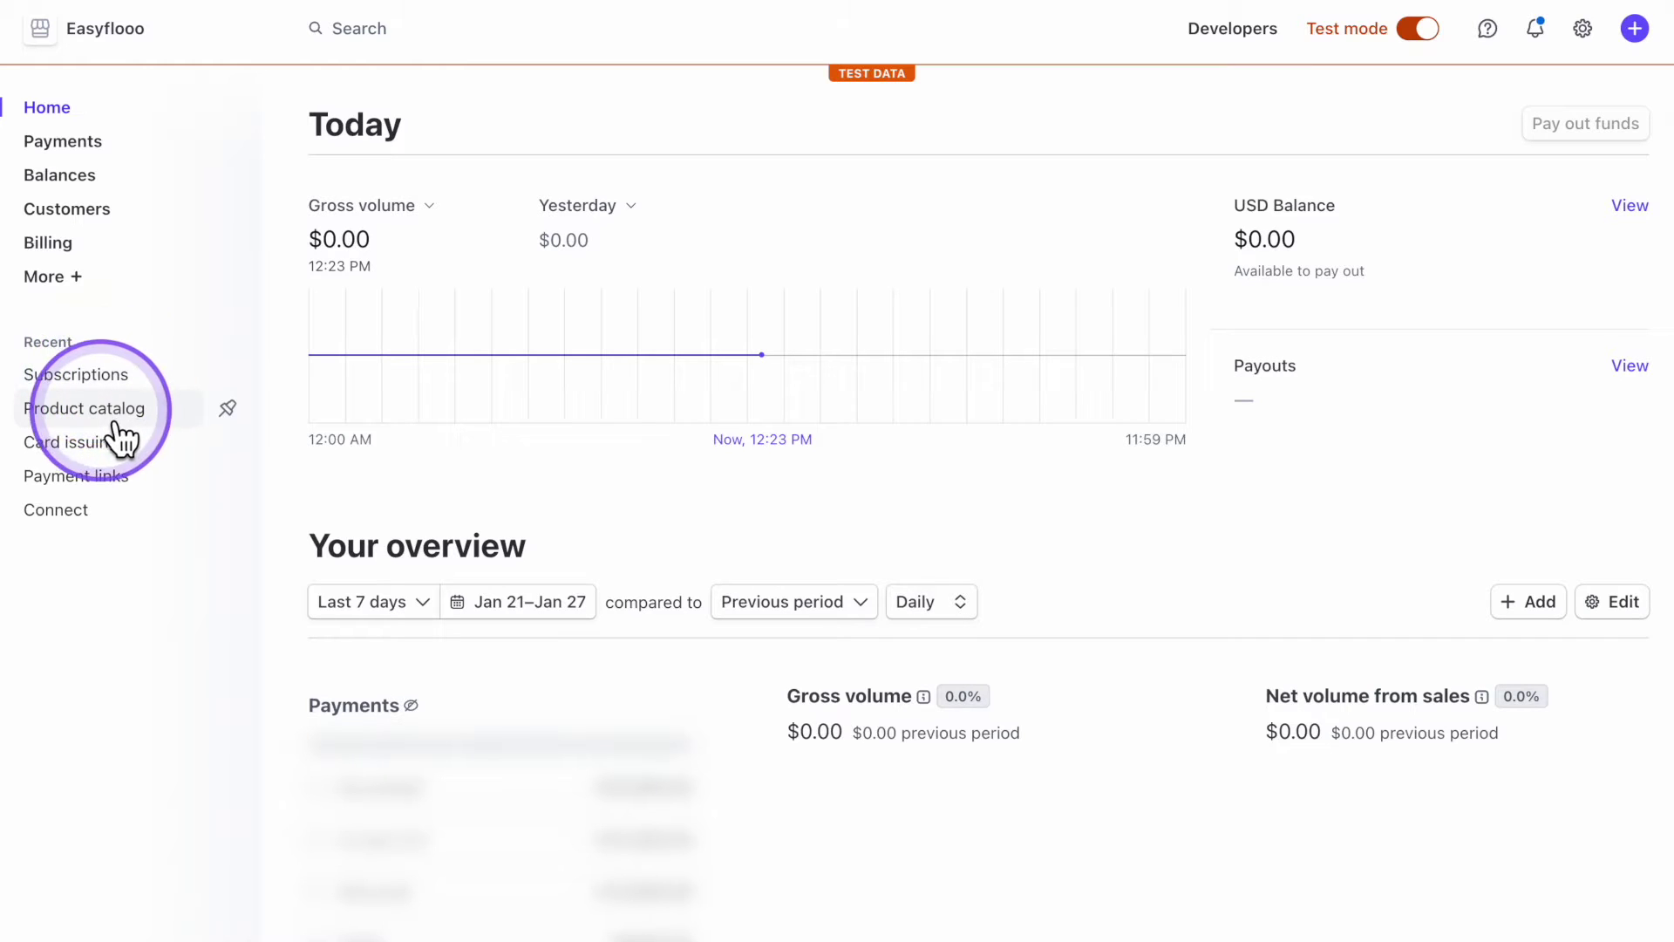
- In Product catalog, add a product named Basic Package with description 'Wordpress Website, SEO, Facebook ads (3 Months)'
{"action": "left_click", "coordinate": [88, 424]}
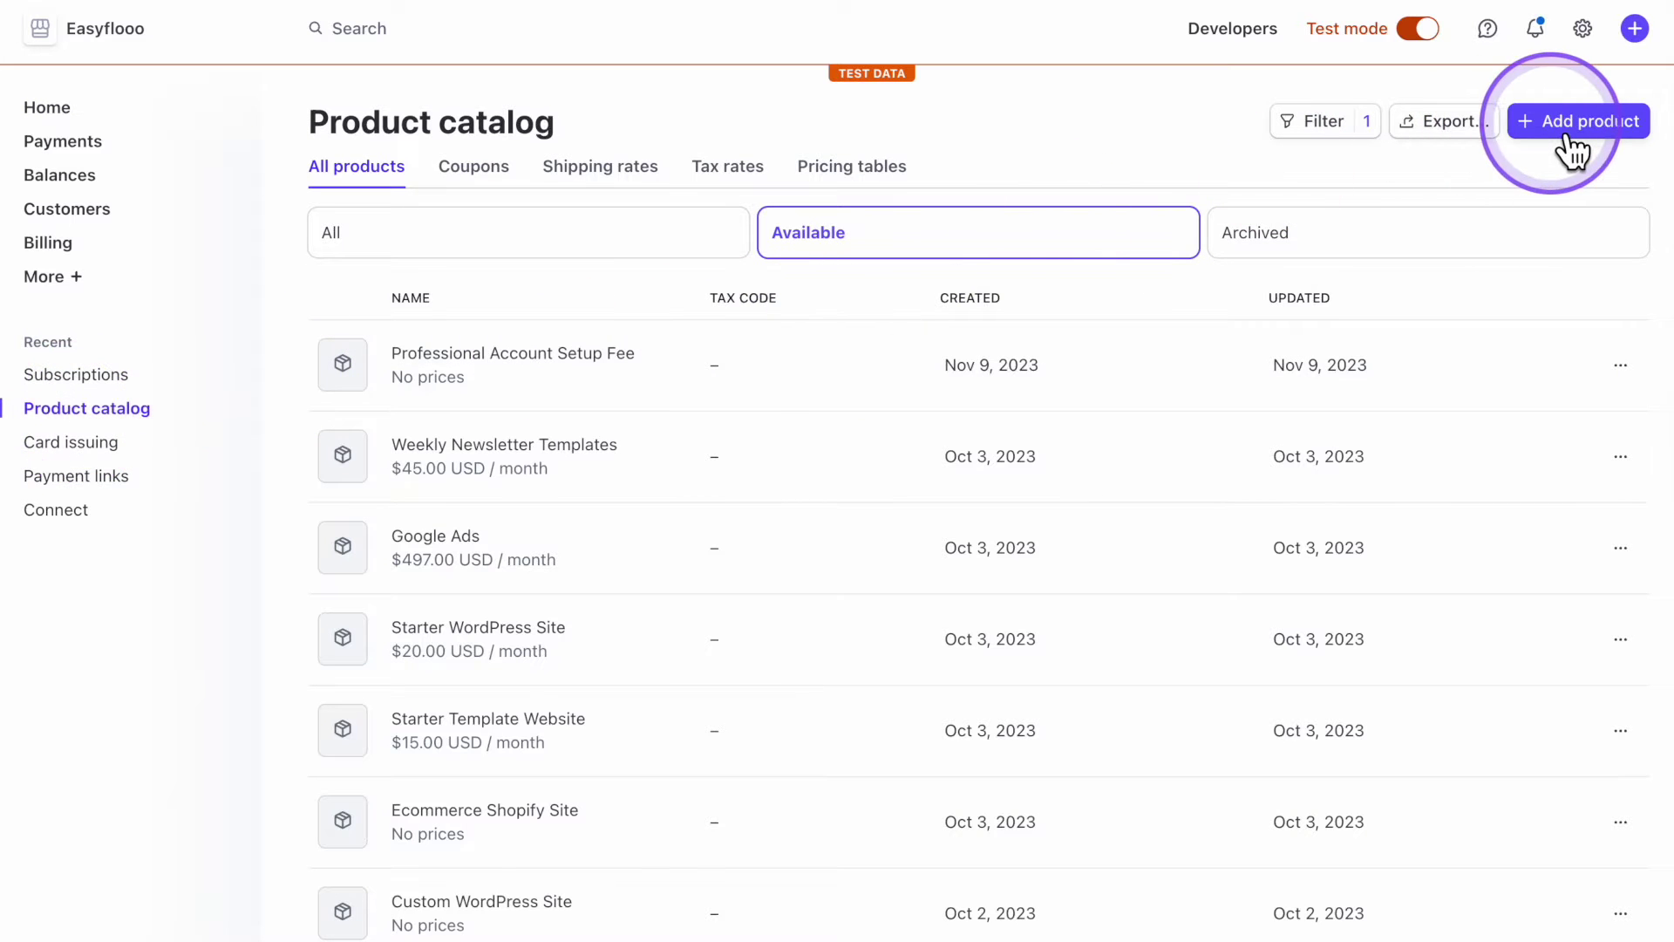
{"action": "left_click", "coordinate": [1567, 139]}
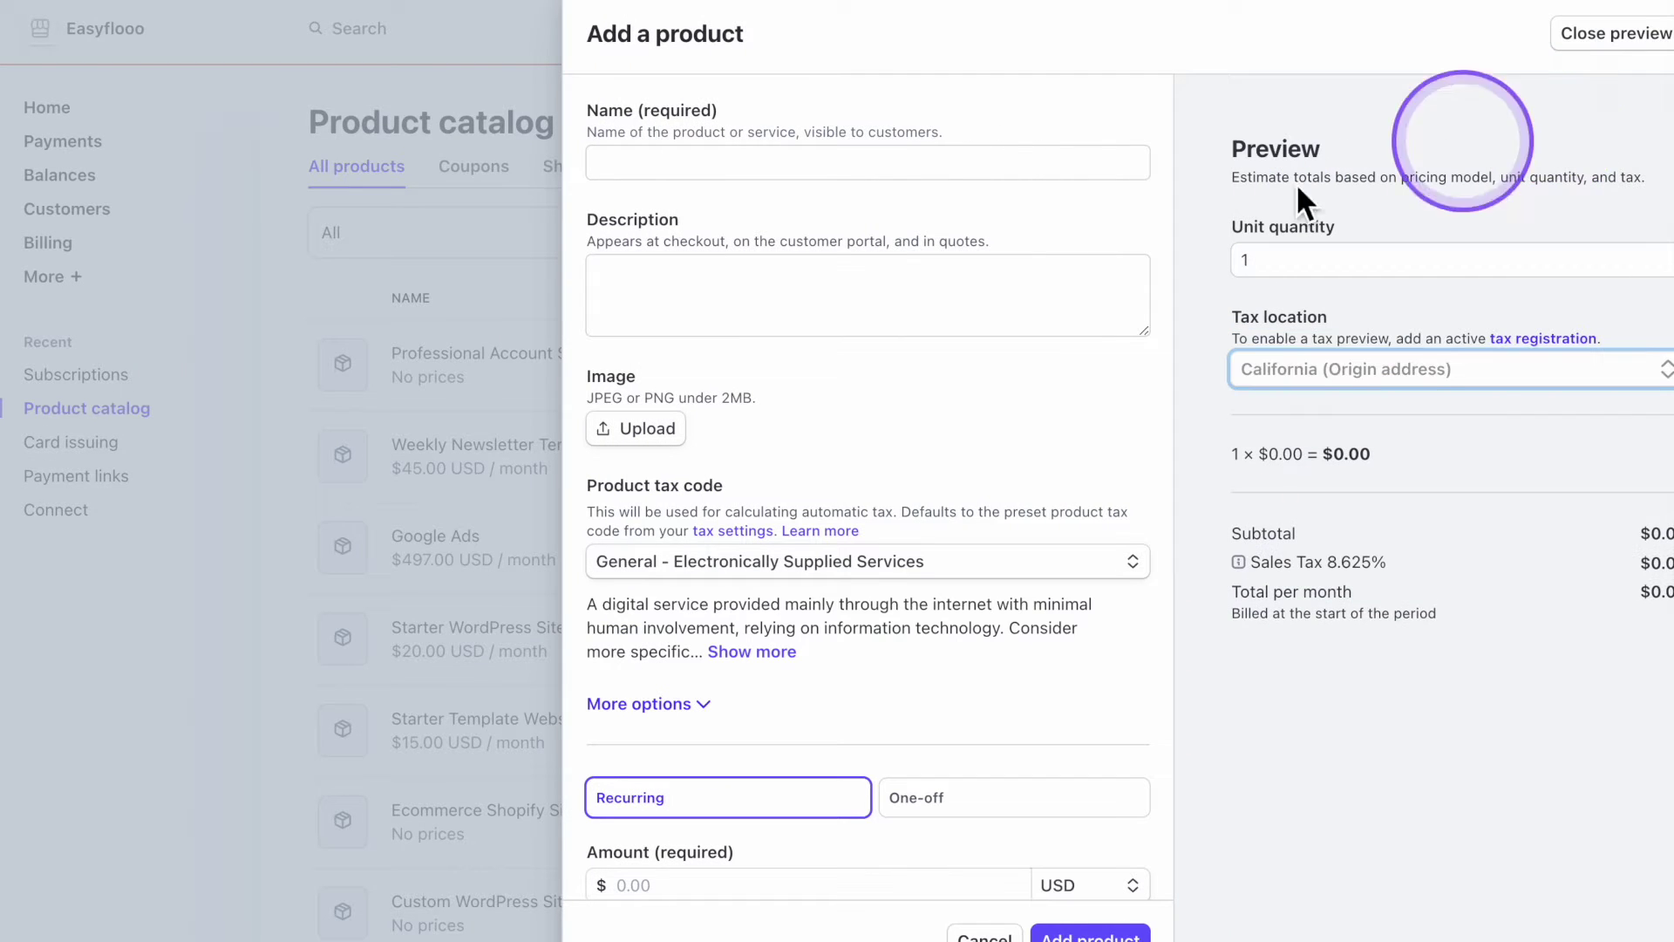
{"action": "left_click", "coordinate": [918, 183]}
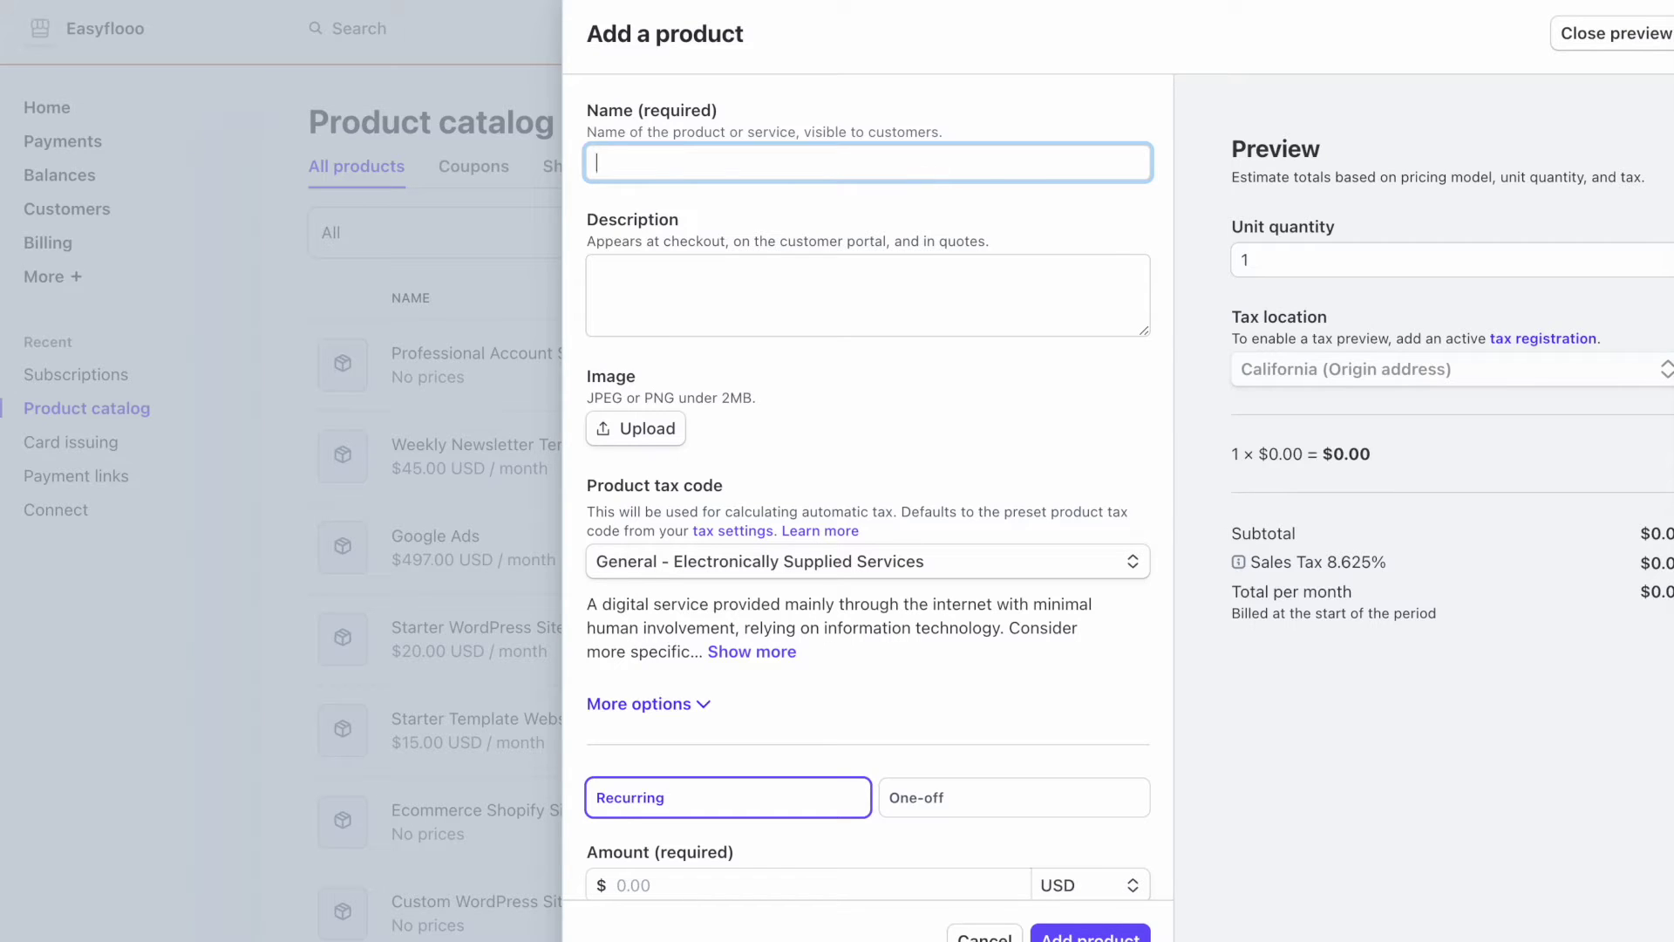
{"action": "type", "text": "Basic Package"}
{"action": "left_click", "coordinate": [926, 301]}
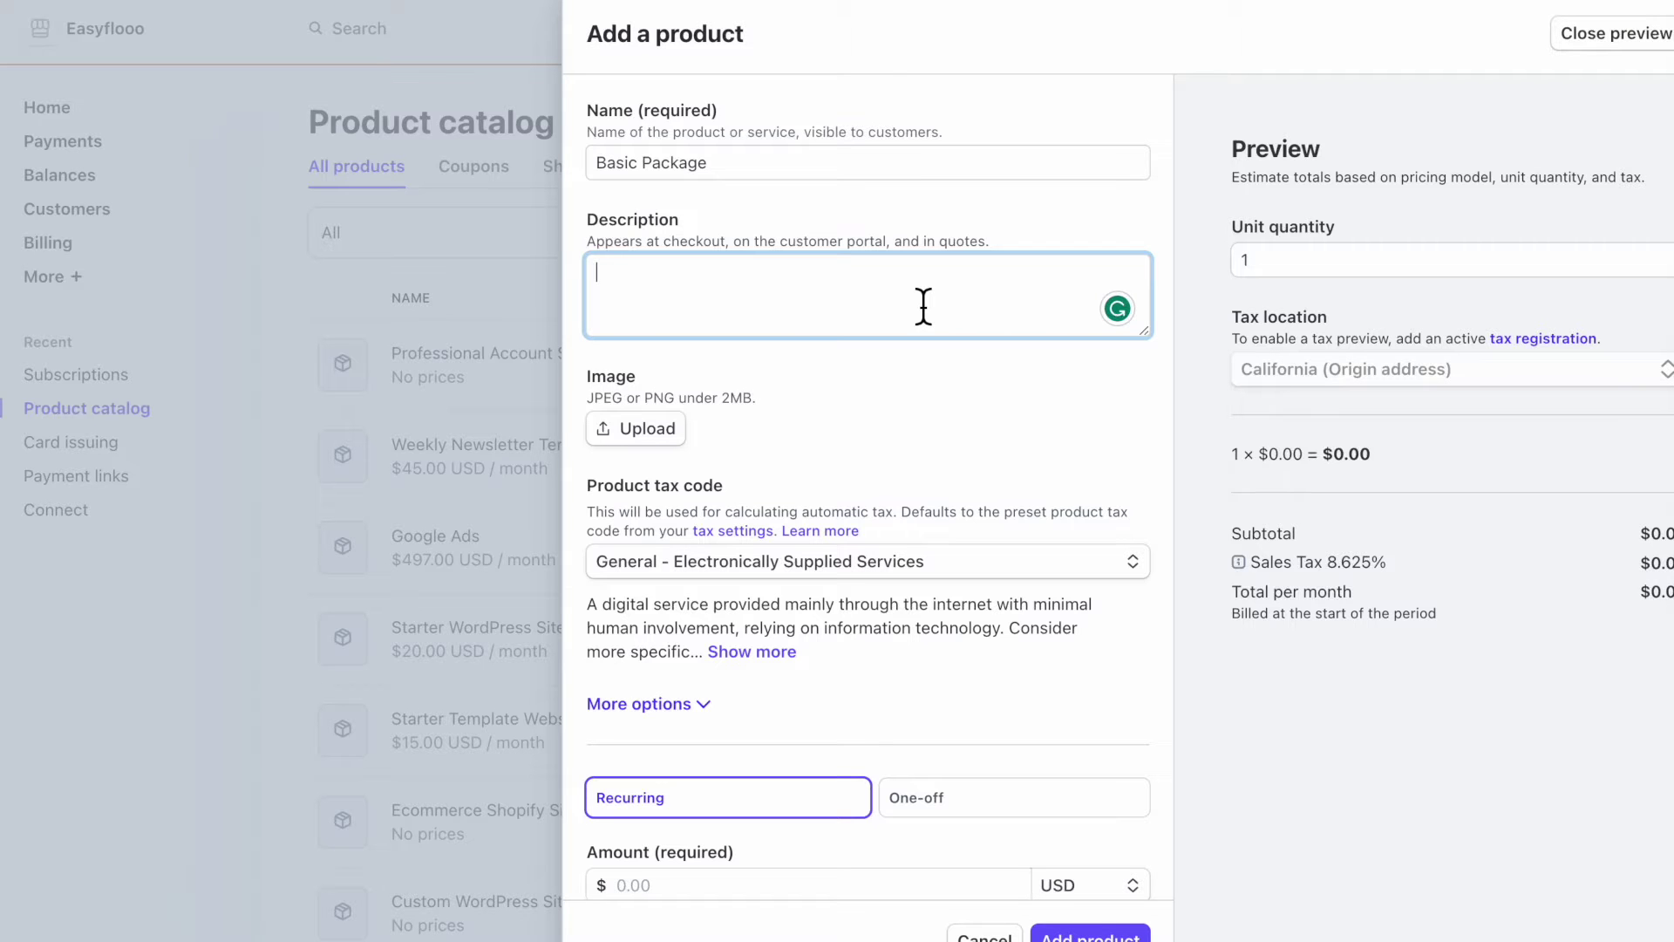
{"action": "left_click", "coordinate": [813, 334]}
{"action": "type", "text": "Wordpress Website, SEO, Facebook ad ( 3 Months )"}
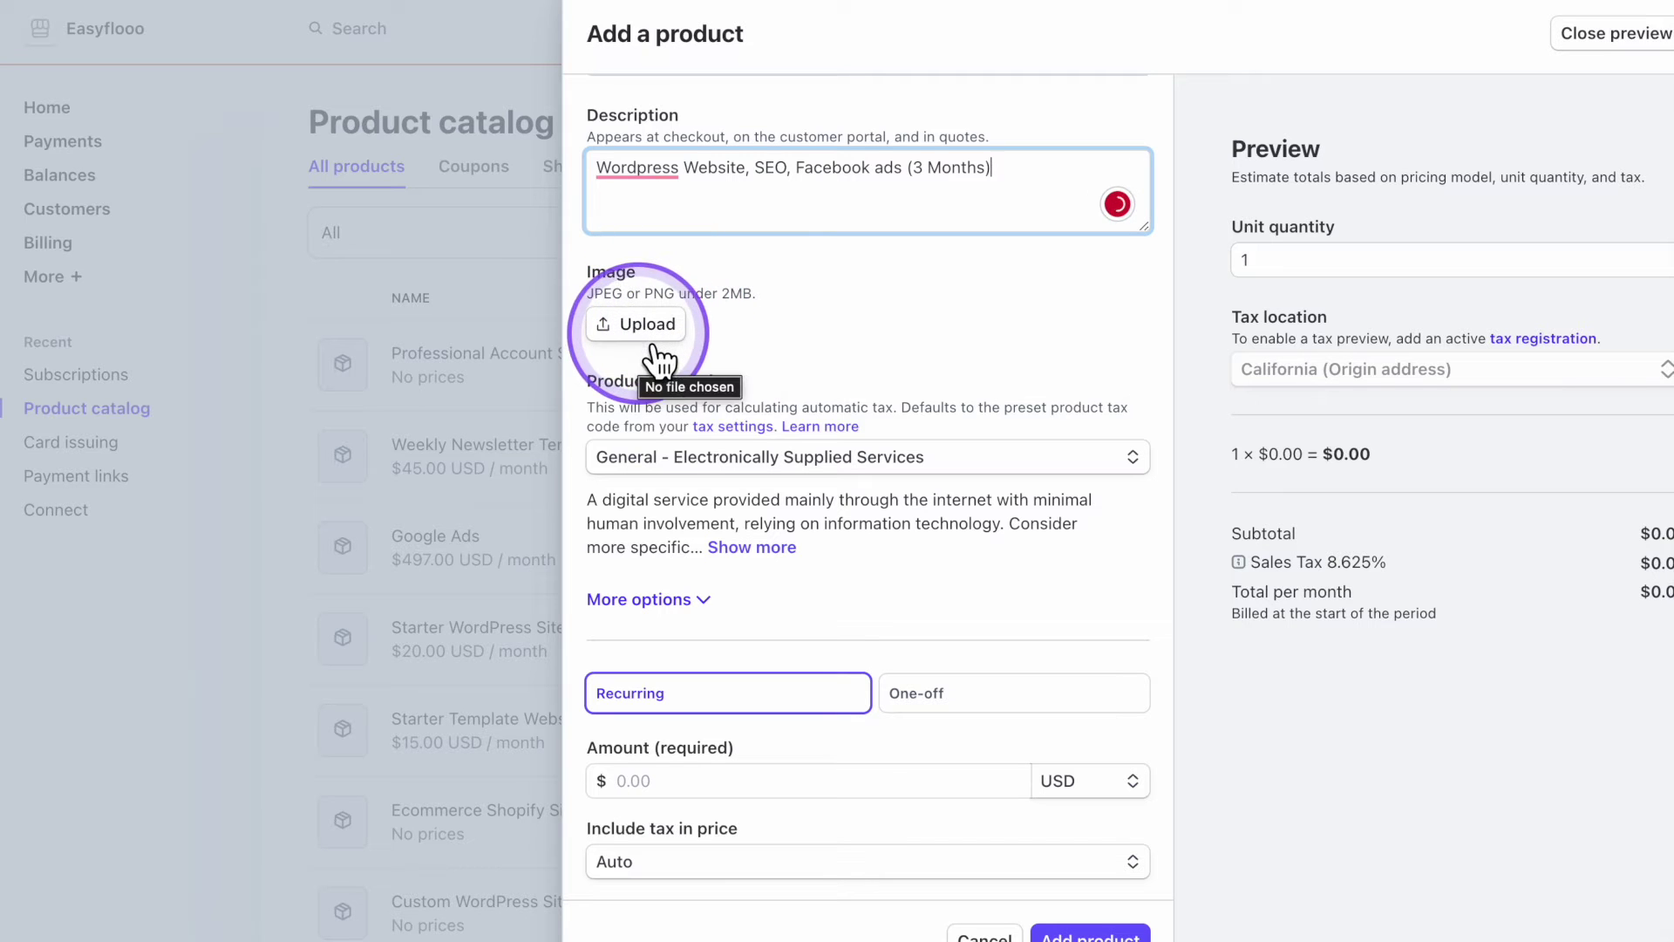
- Browse the Product tax code list, including the Services group, and keep the default tax code
{"action": "scroll", "coordinate": [785, 323], "scroll_direction": "down", "scroll_amount": 2}
{"action": "left_click", "coordinate": [824, 325]}
{"action": "scroll", "coordinate": [765, 549], "scroll_direction": "down", "scroll_amount": 2}
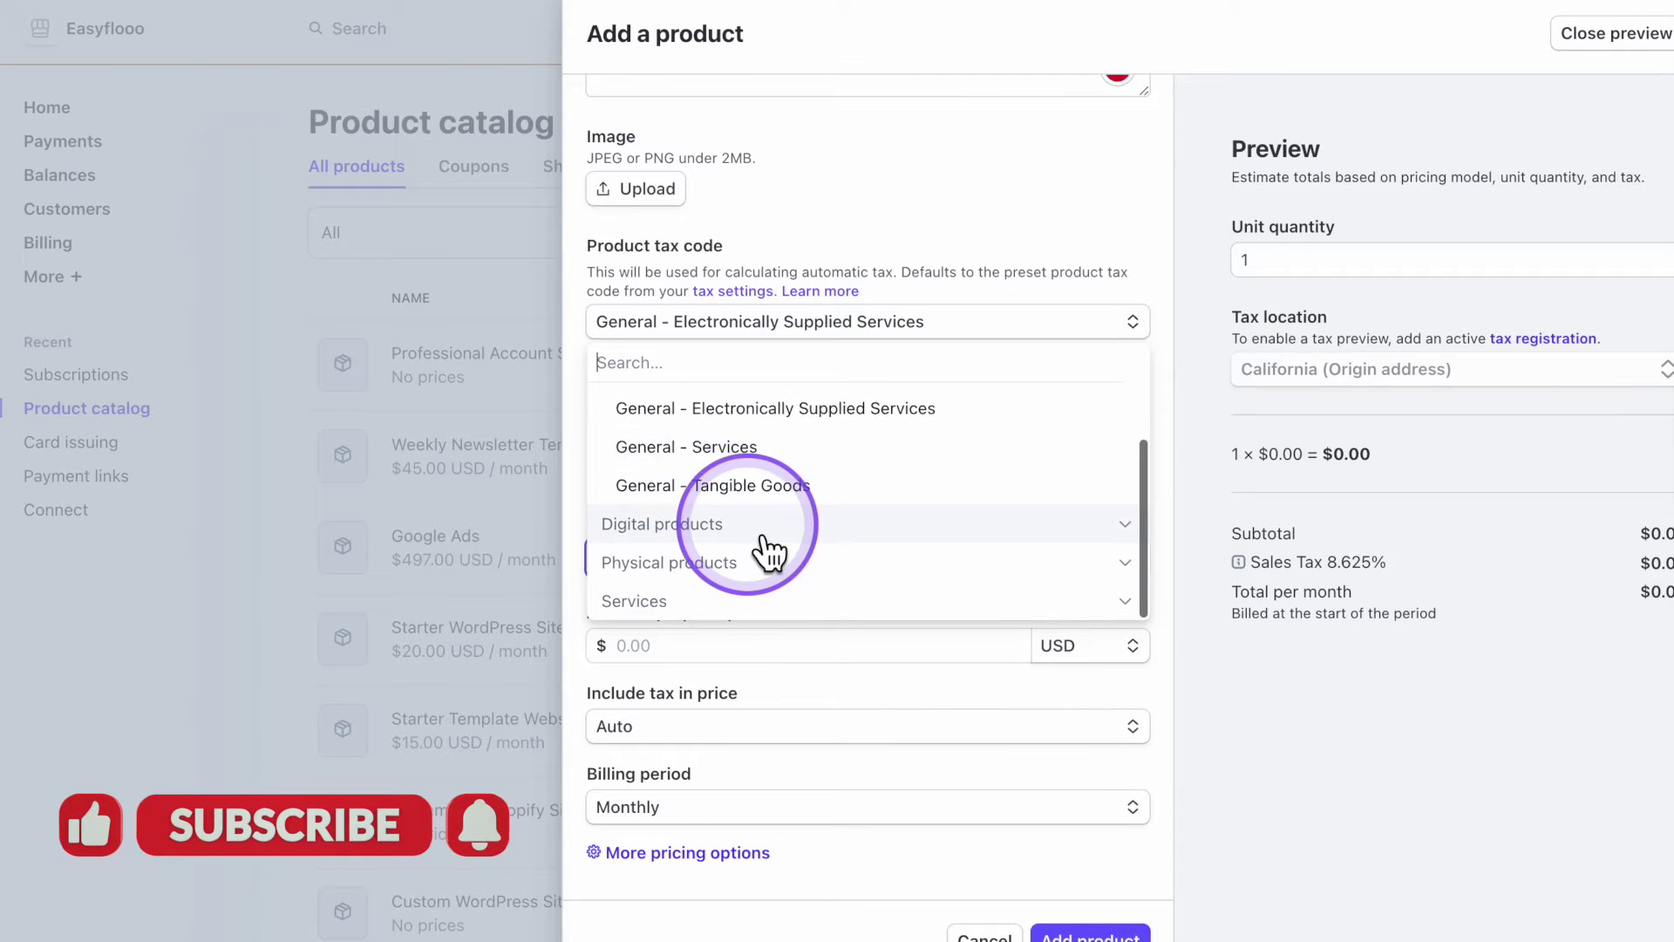
{"action": "scroll", "coordinate": [766, 549], "scroll_direction": "up", "scroll_amount": 1}
{"action": "scroll", "coordinate": [768, 552], "scroll_direction": "down", "scroll_amount": 1}
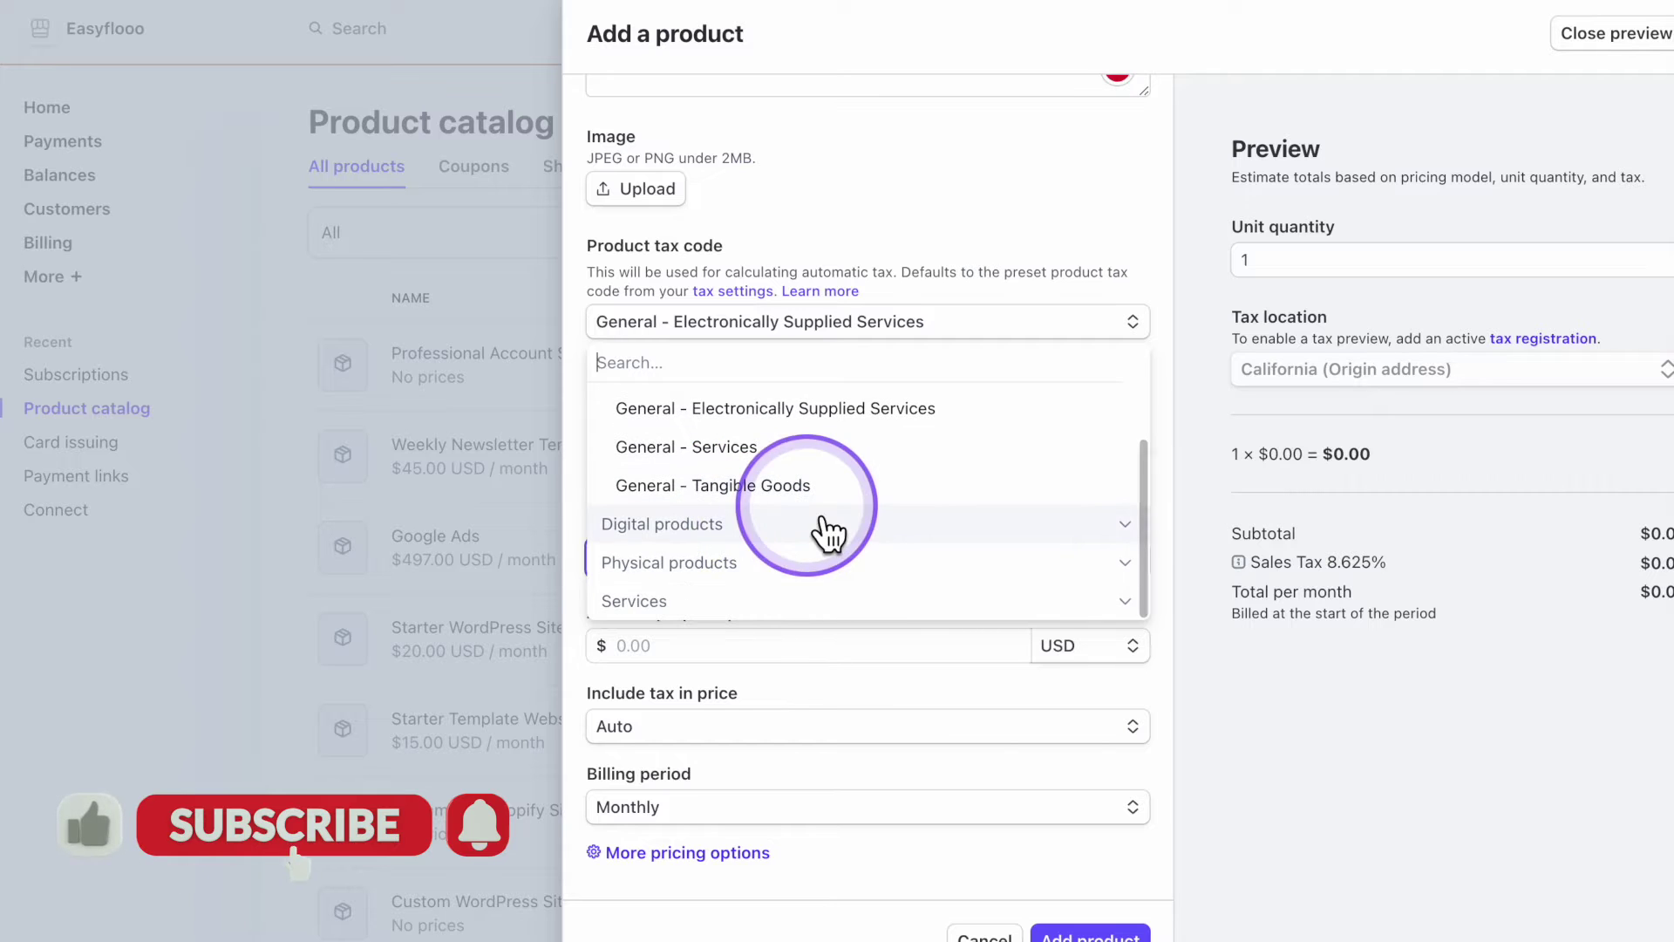
{"action": "left_click", "coordinate": [868, 602]}
{"action": "scroll", "coordinate": [876, 502], "scroll_direction": "down", "scroll_amount": 5}
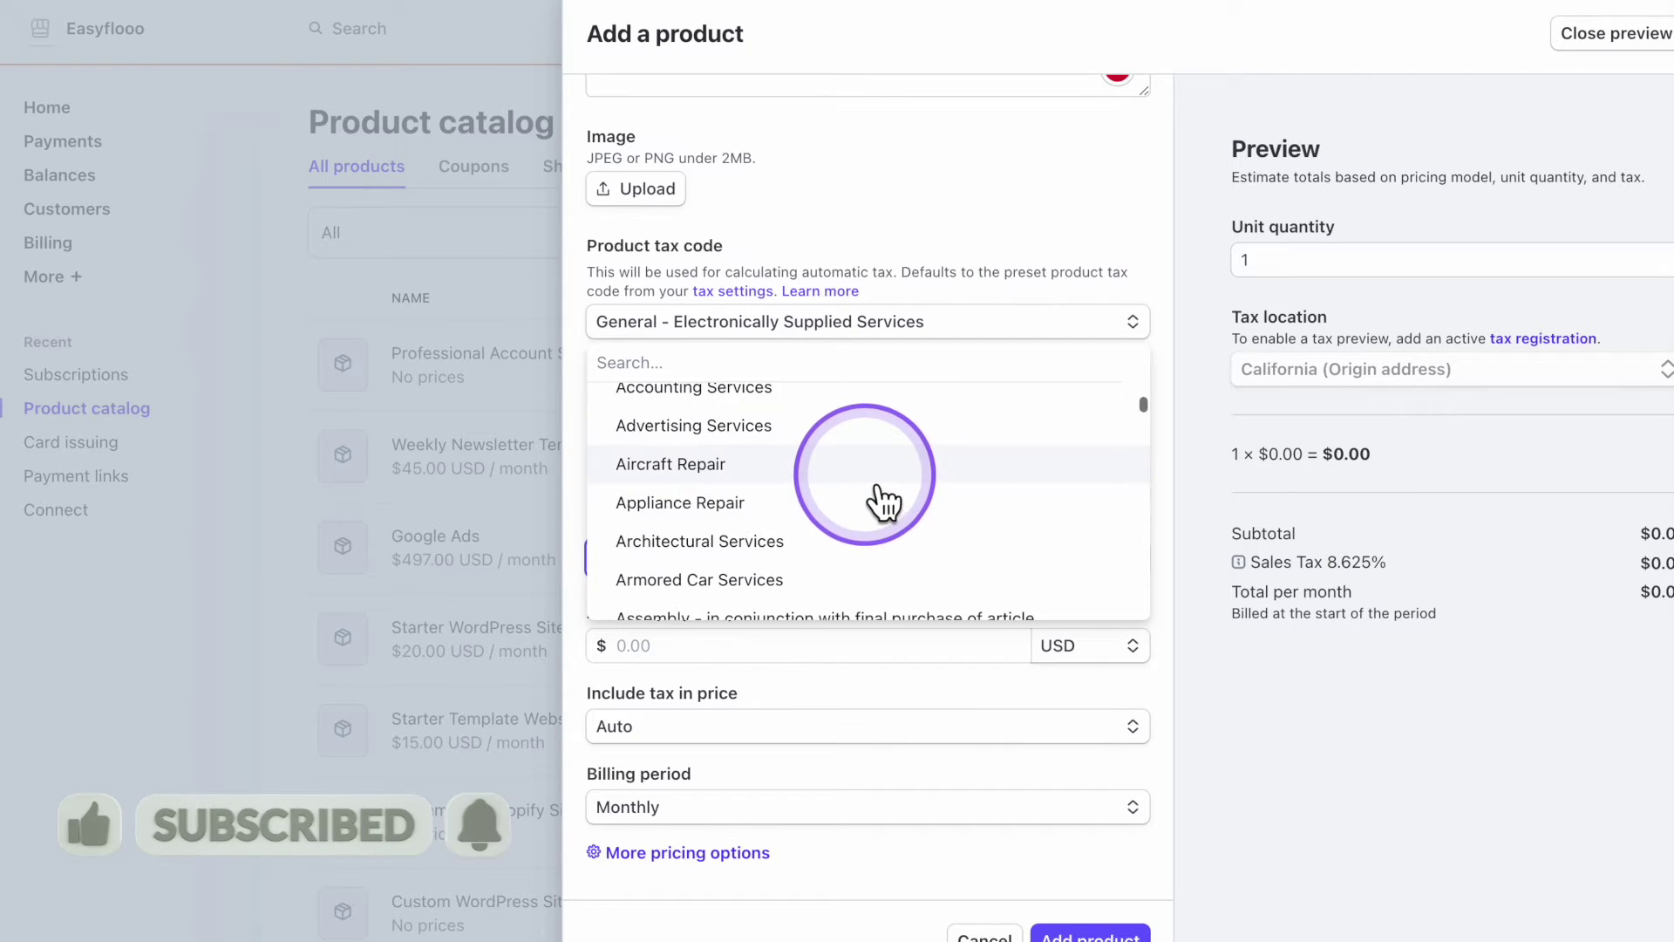
{"action": "left_click", "coordinate": [864, 294]}
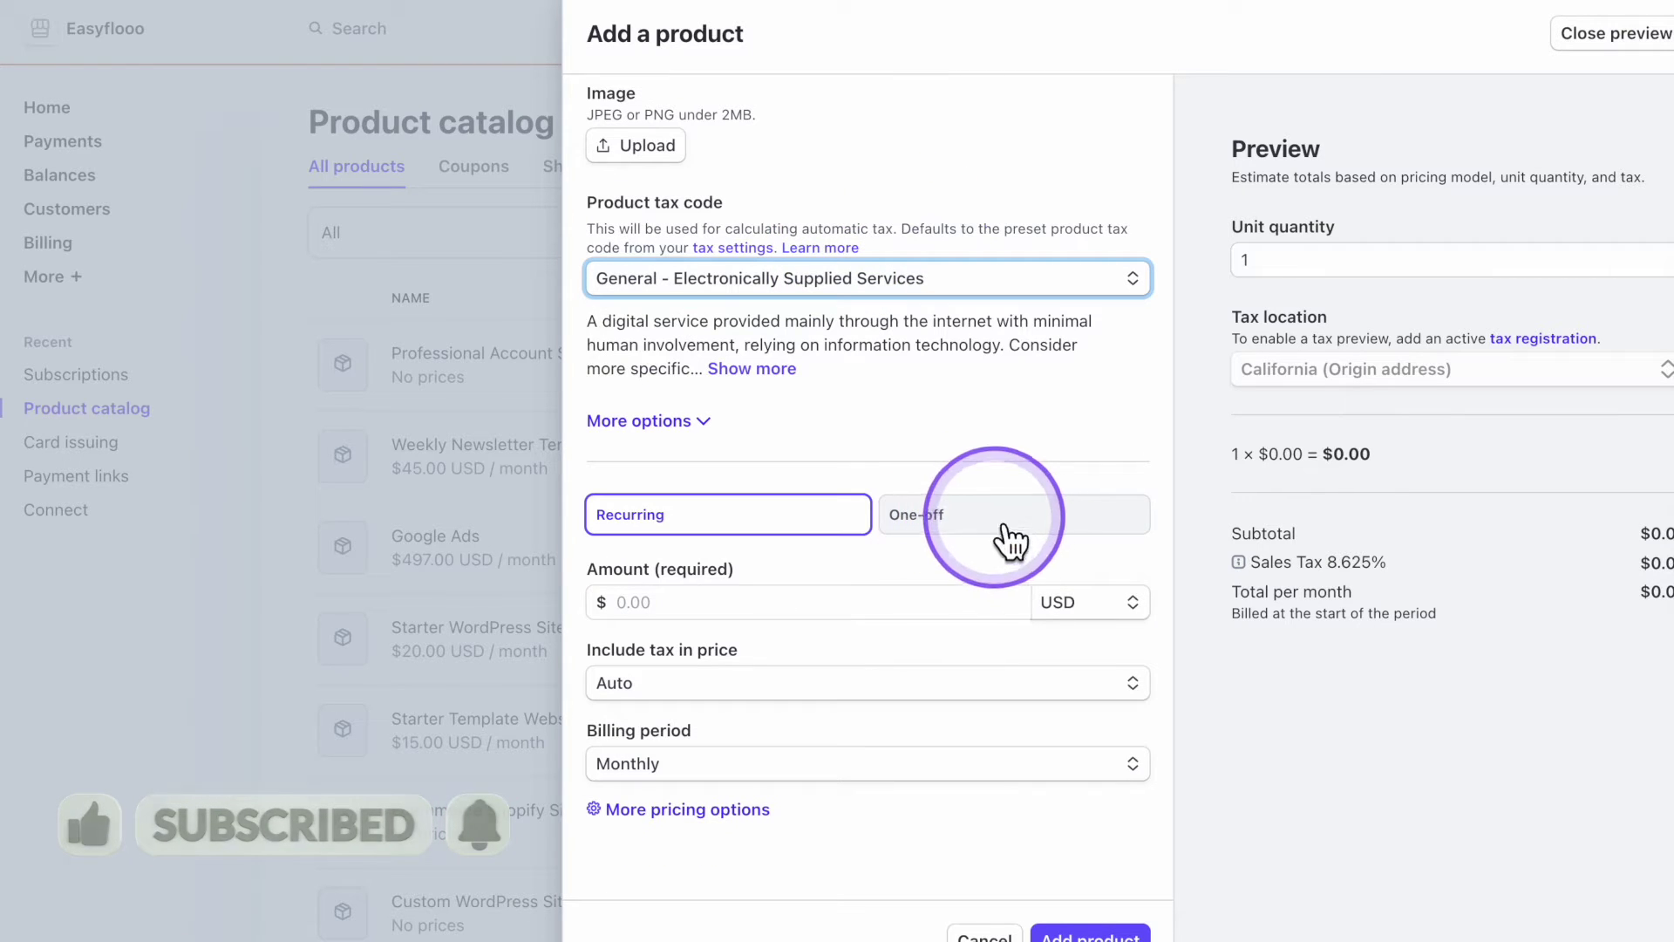
- Price Basic Package at $1,500.00 recurring, billed Monthly, and add it to the catalog
{"action": "left_click", "coordinate": [646, 602]}
{"action": "left_click", "coordinate": [776, 657]}
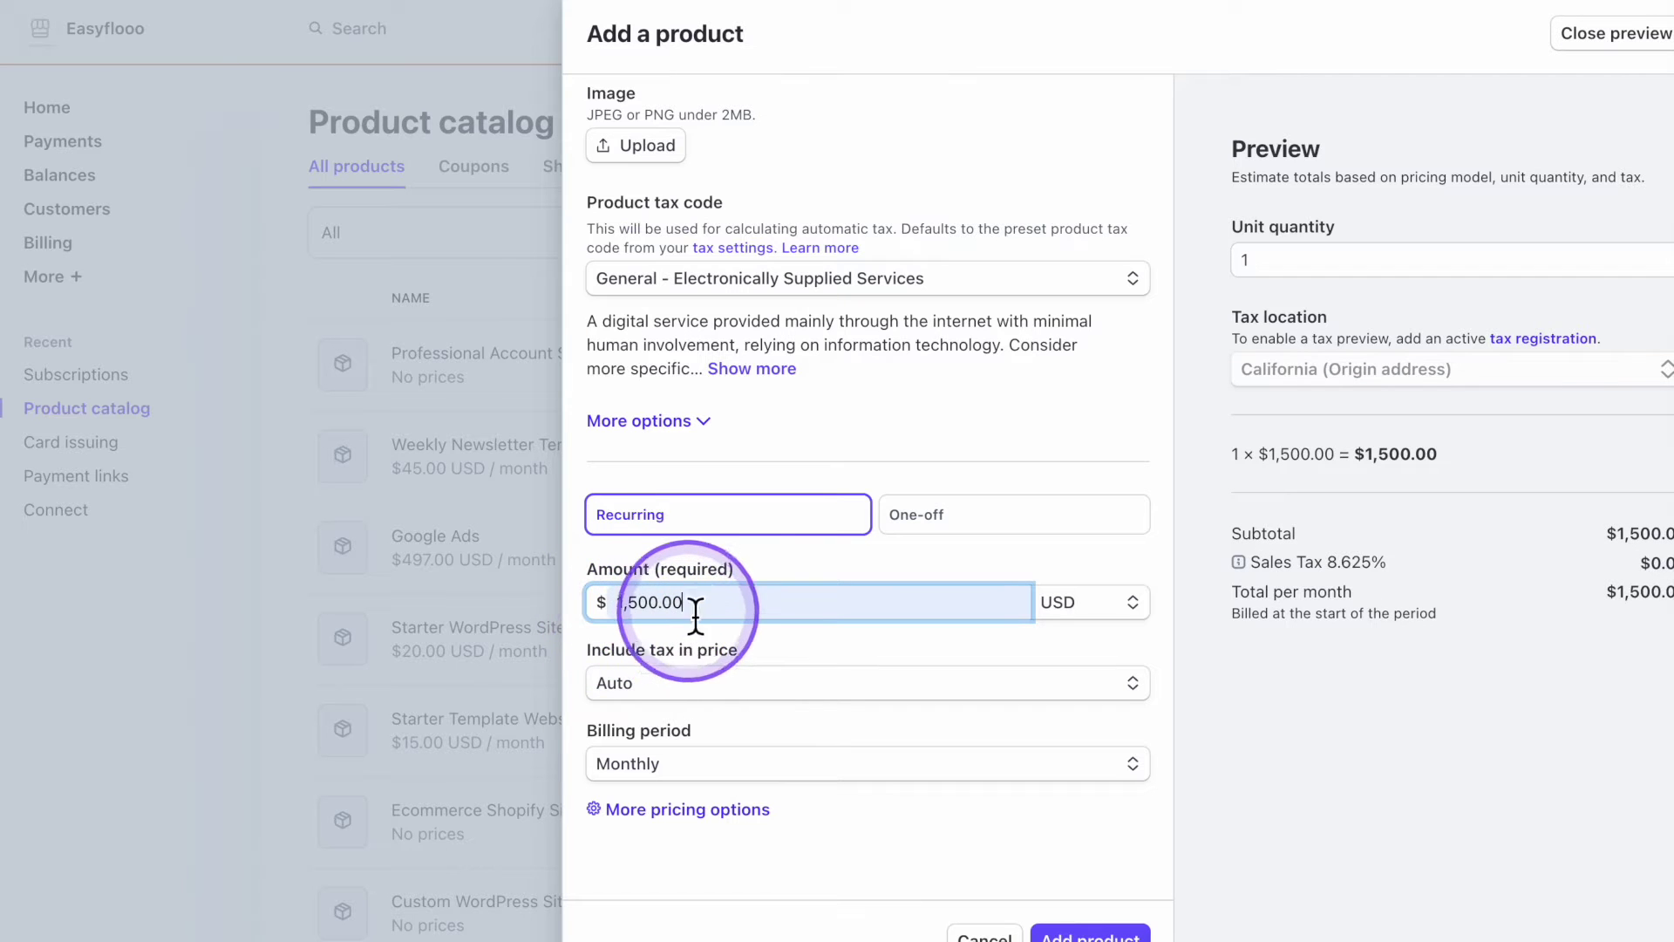
{"action": "scroll", "coordinate": [715, 593], "scroll_direction": "up", "scroll_amount": 3}
{"action": "scroll", "coordinate": [872, 392], "scroll_direction": "down", "scroll_amount": 5}
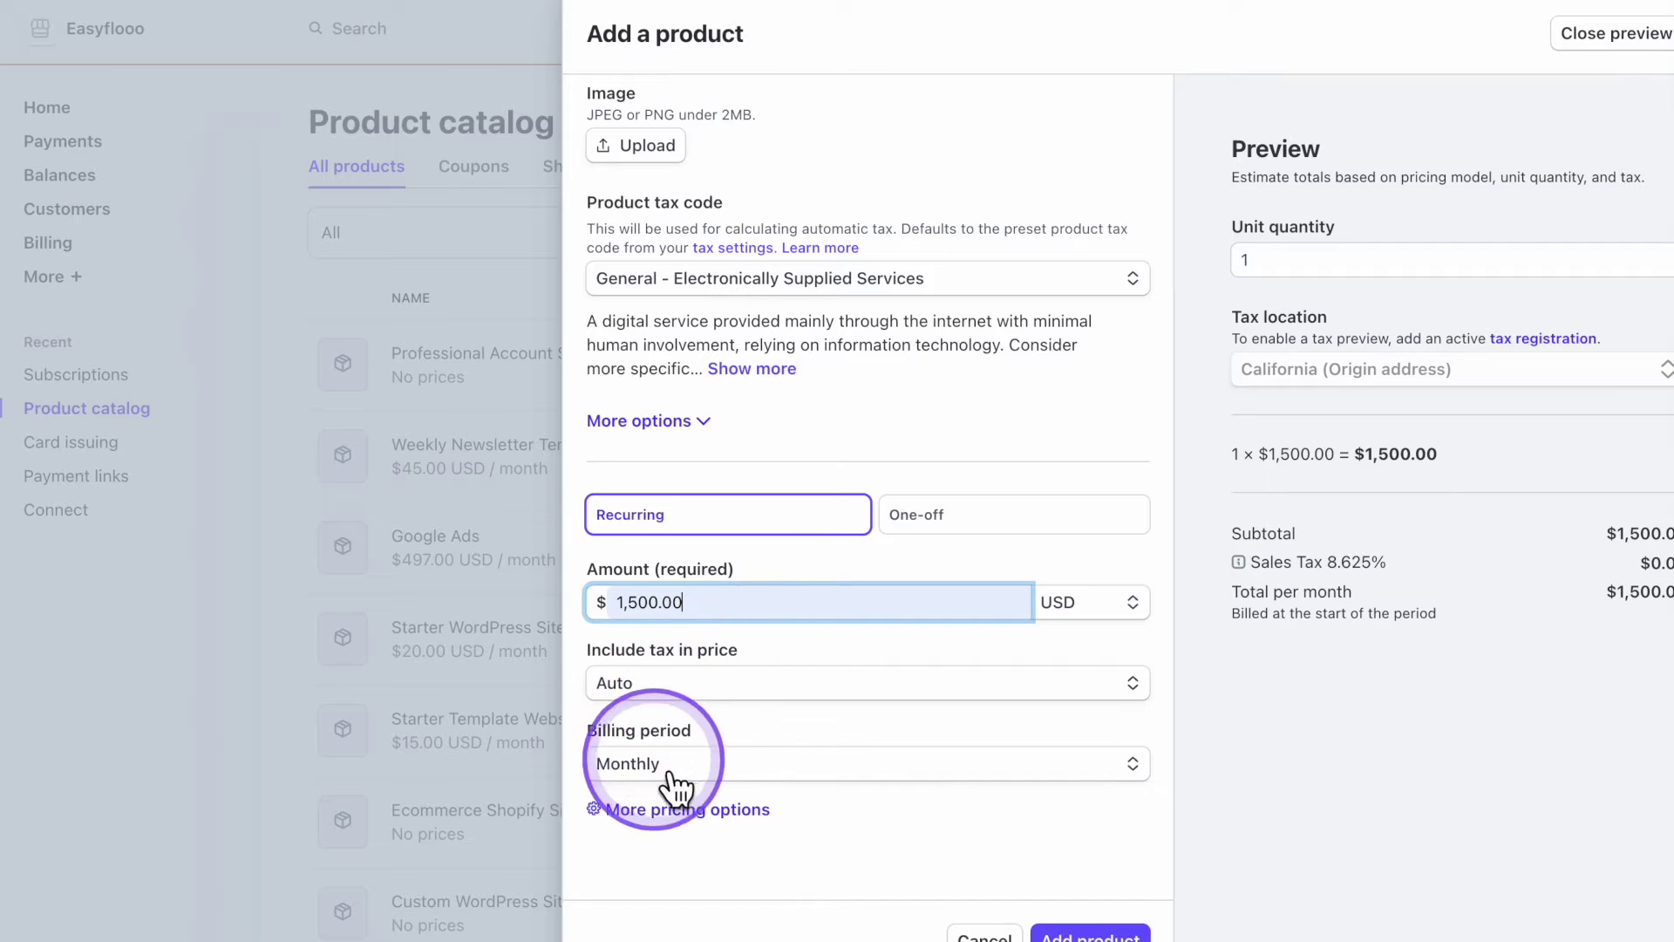
{"action": "left_click", "coordinate": [676, 772]}
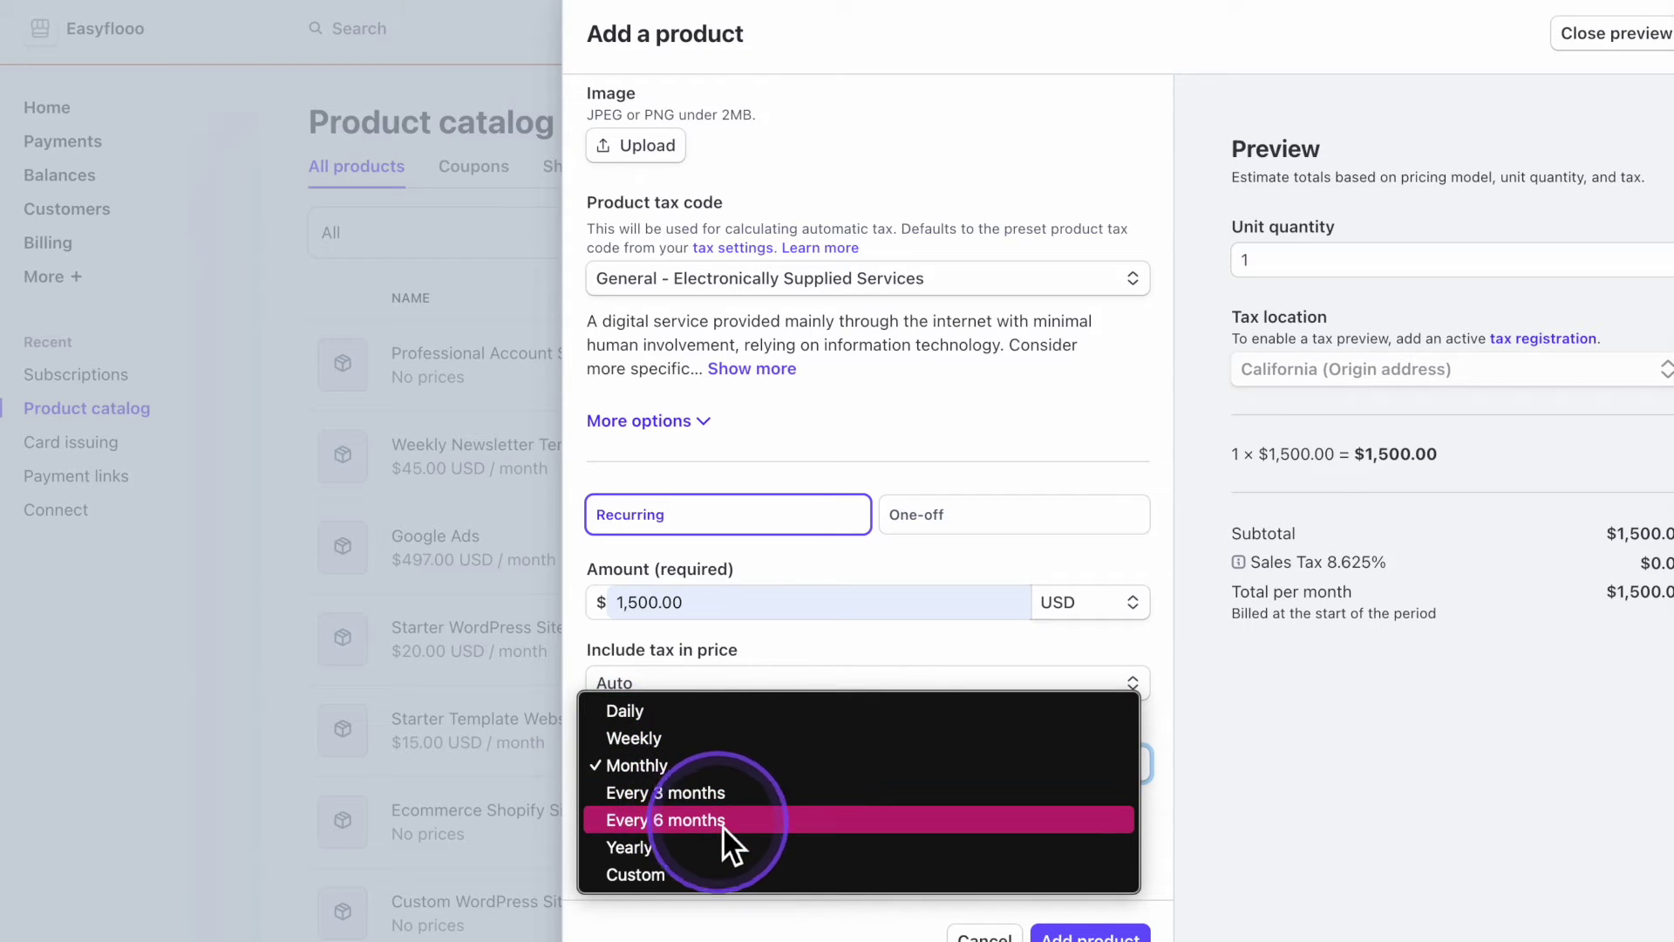
{"action": "left_click", "coordinate": [721, 765]}
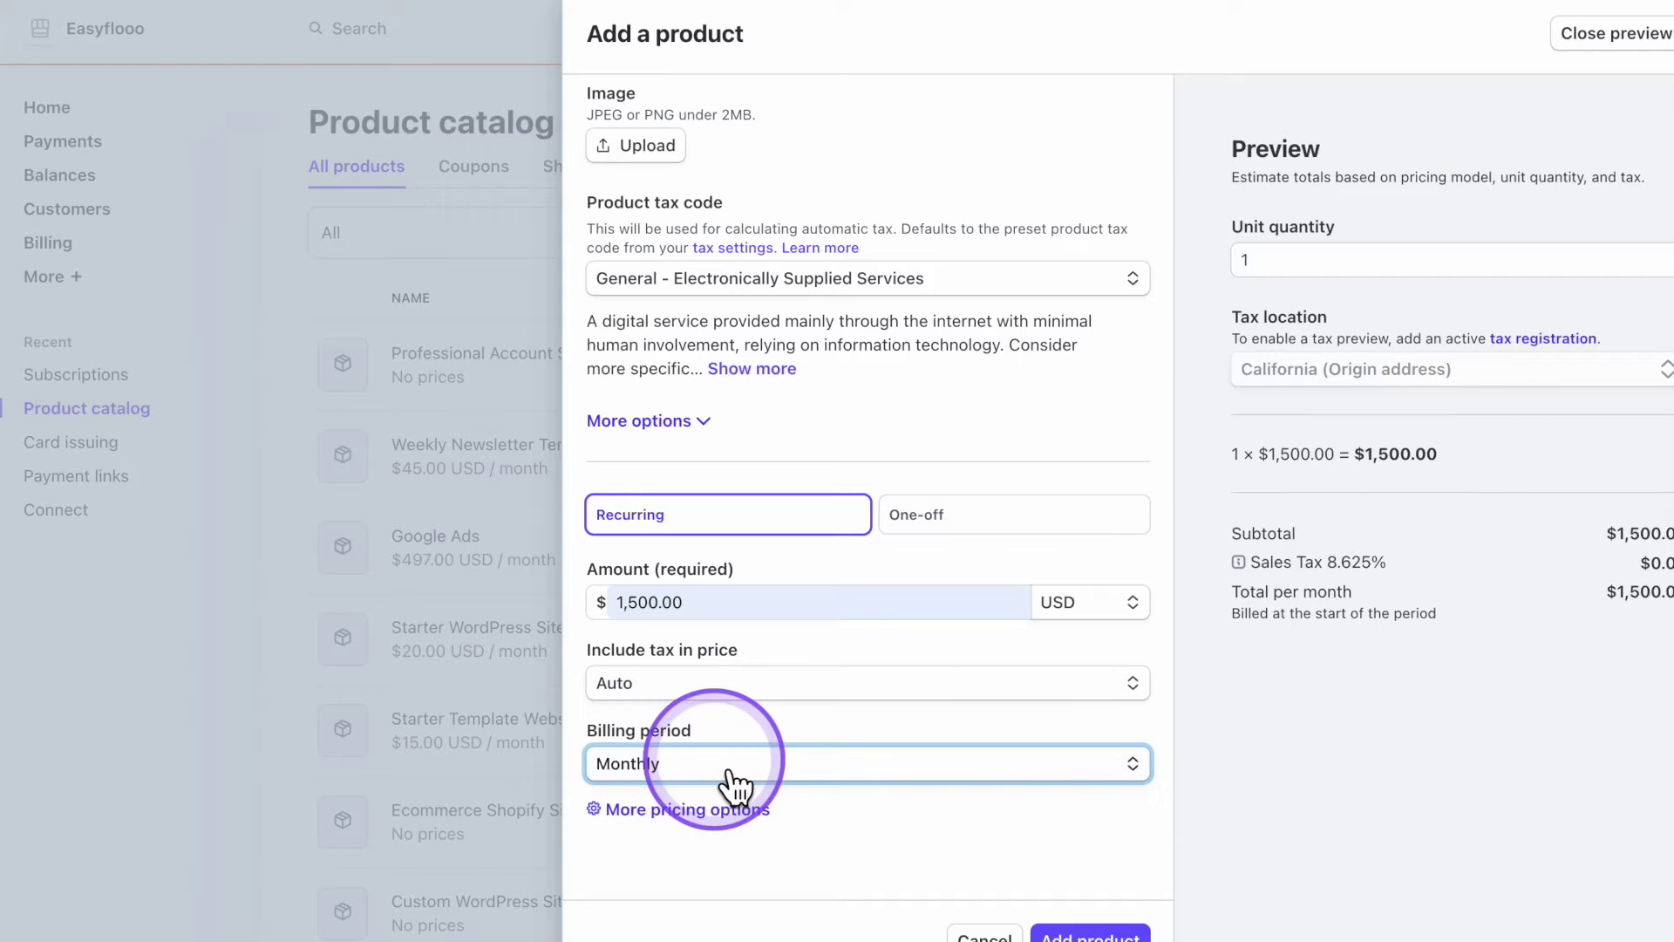
{"action": "scroll", "coordinate": [735, 787], "scroll_direction": "up", "scroll_amount": 2}
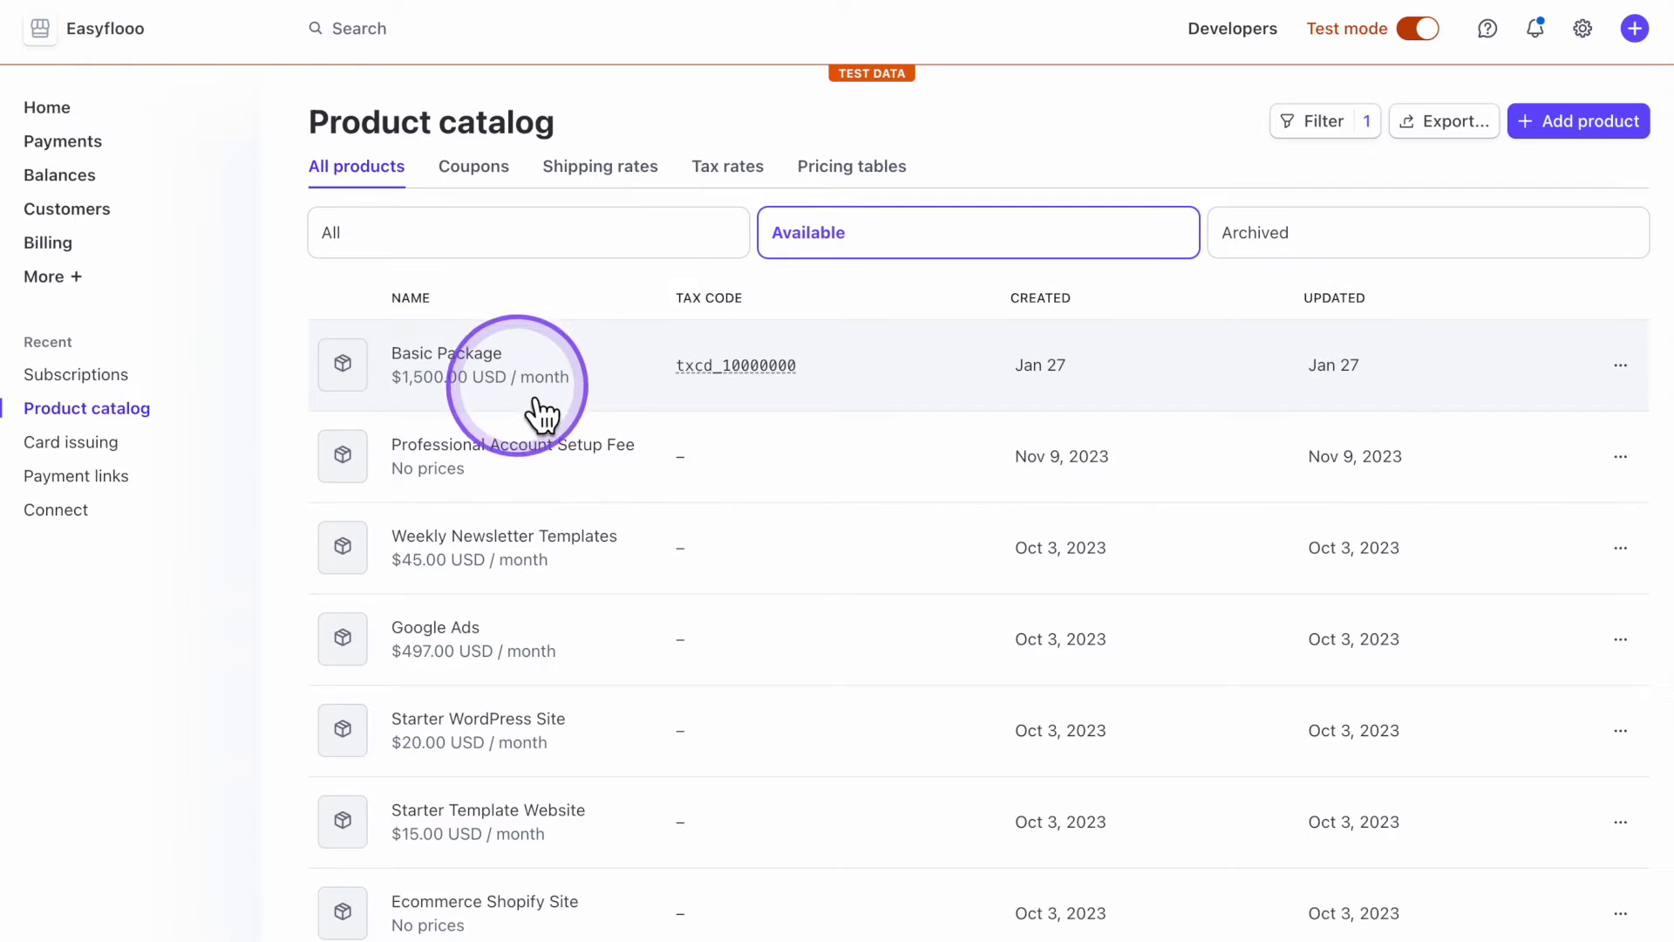
- Open Basic Package's details and create a payment link for its $1,500.00/month price
{"action": "left_click", "coordinate": [540, 382]}
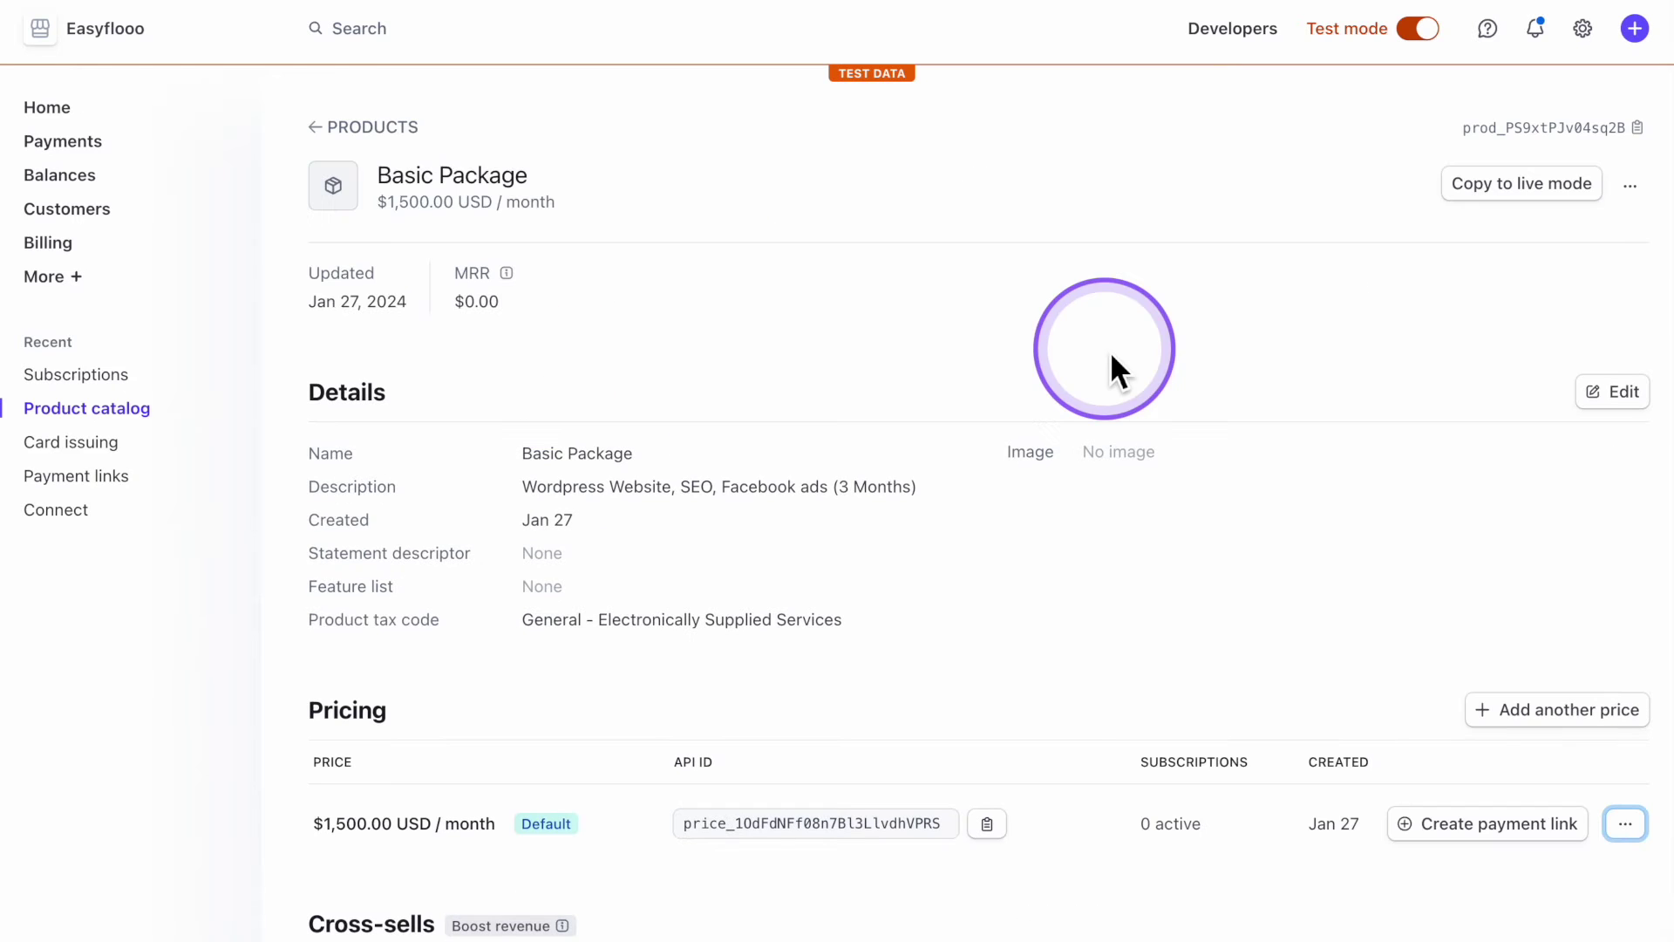
{"action": "scroll", "coordinate": [934, 453], "scroll_direction": "down", "scroll_amount": 2}
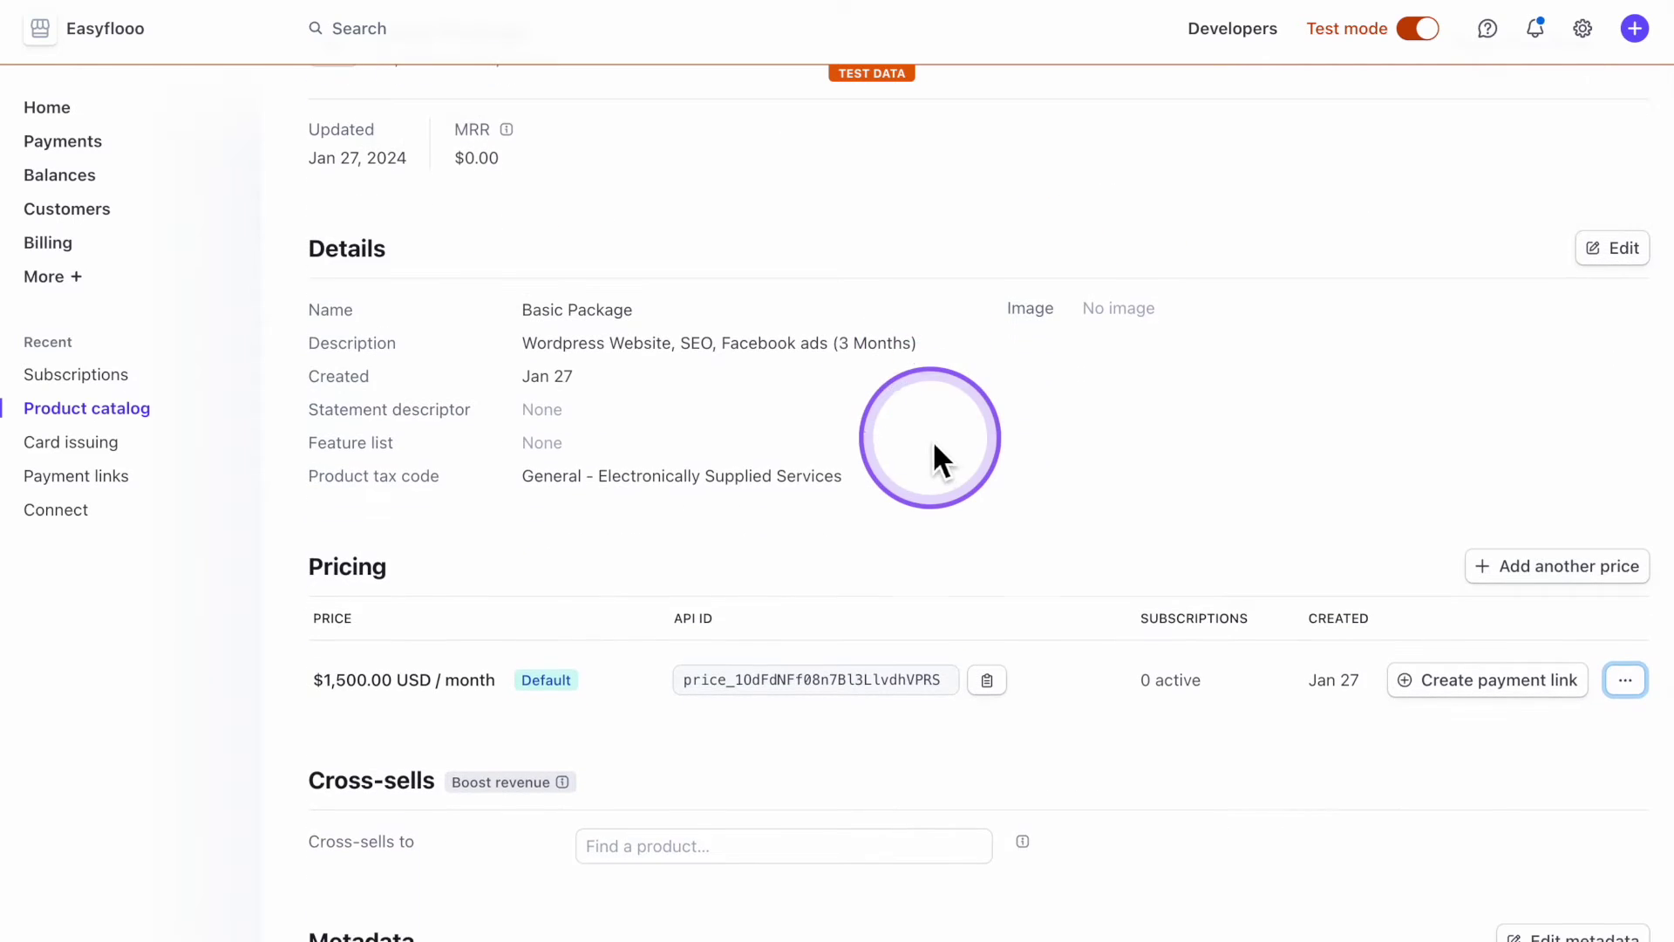
{"action": "left_click", "coordinate": [1492, 699]}
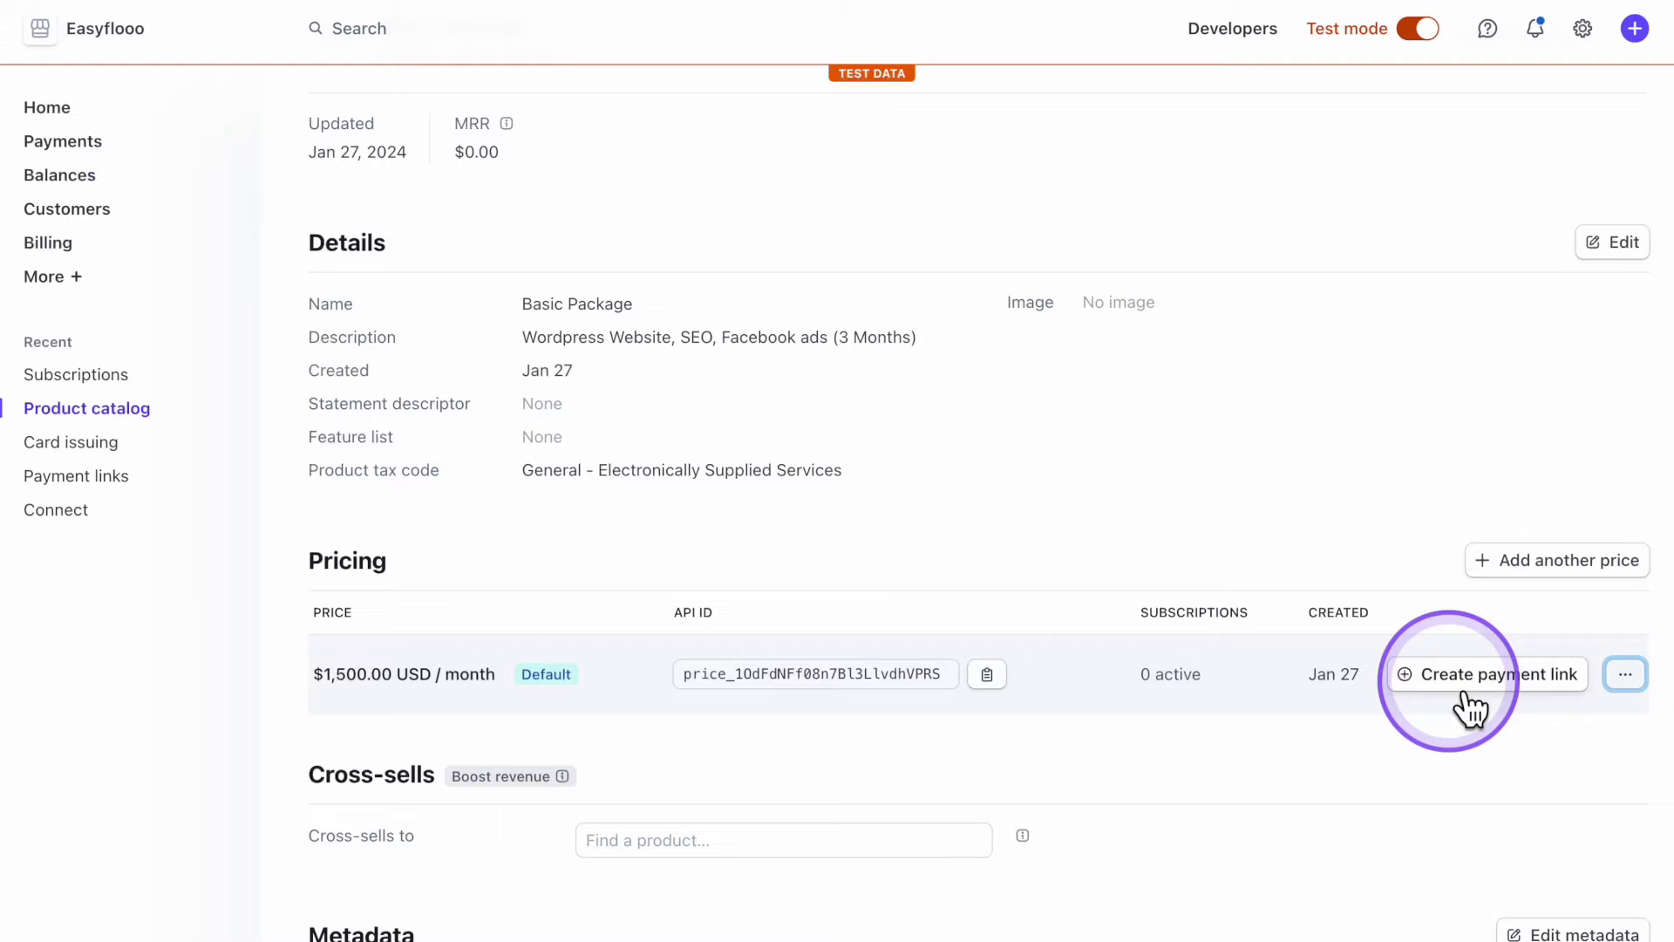
{"action": "left_click", "coordinate": [1465, 689]}
- Require customers' phone numbers on the link, turning the payment limit on and back off
{"action": "scroll", "coordinate": [493, 279], "scroll_direction": "down", "scroll_amount": 3}
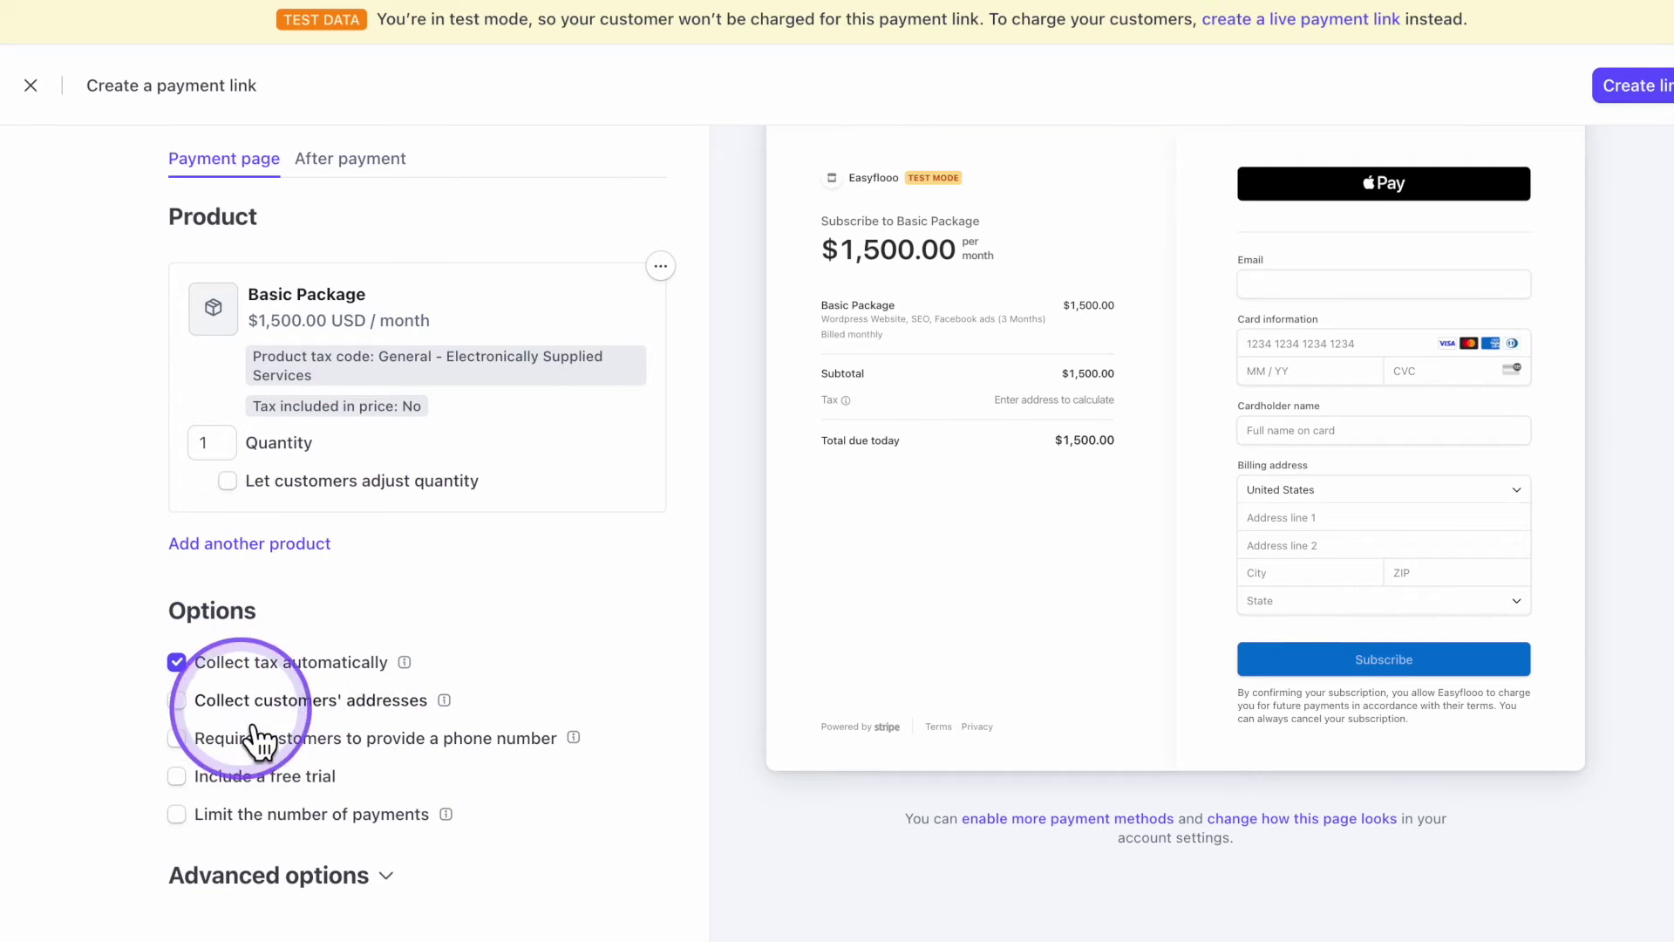
{"action": "left_click", "coordinate": [497, 755]}
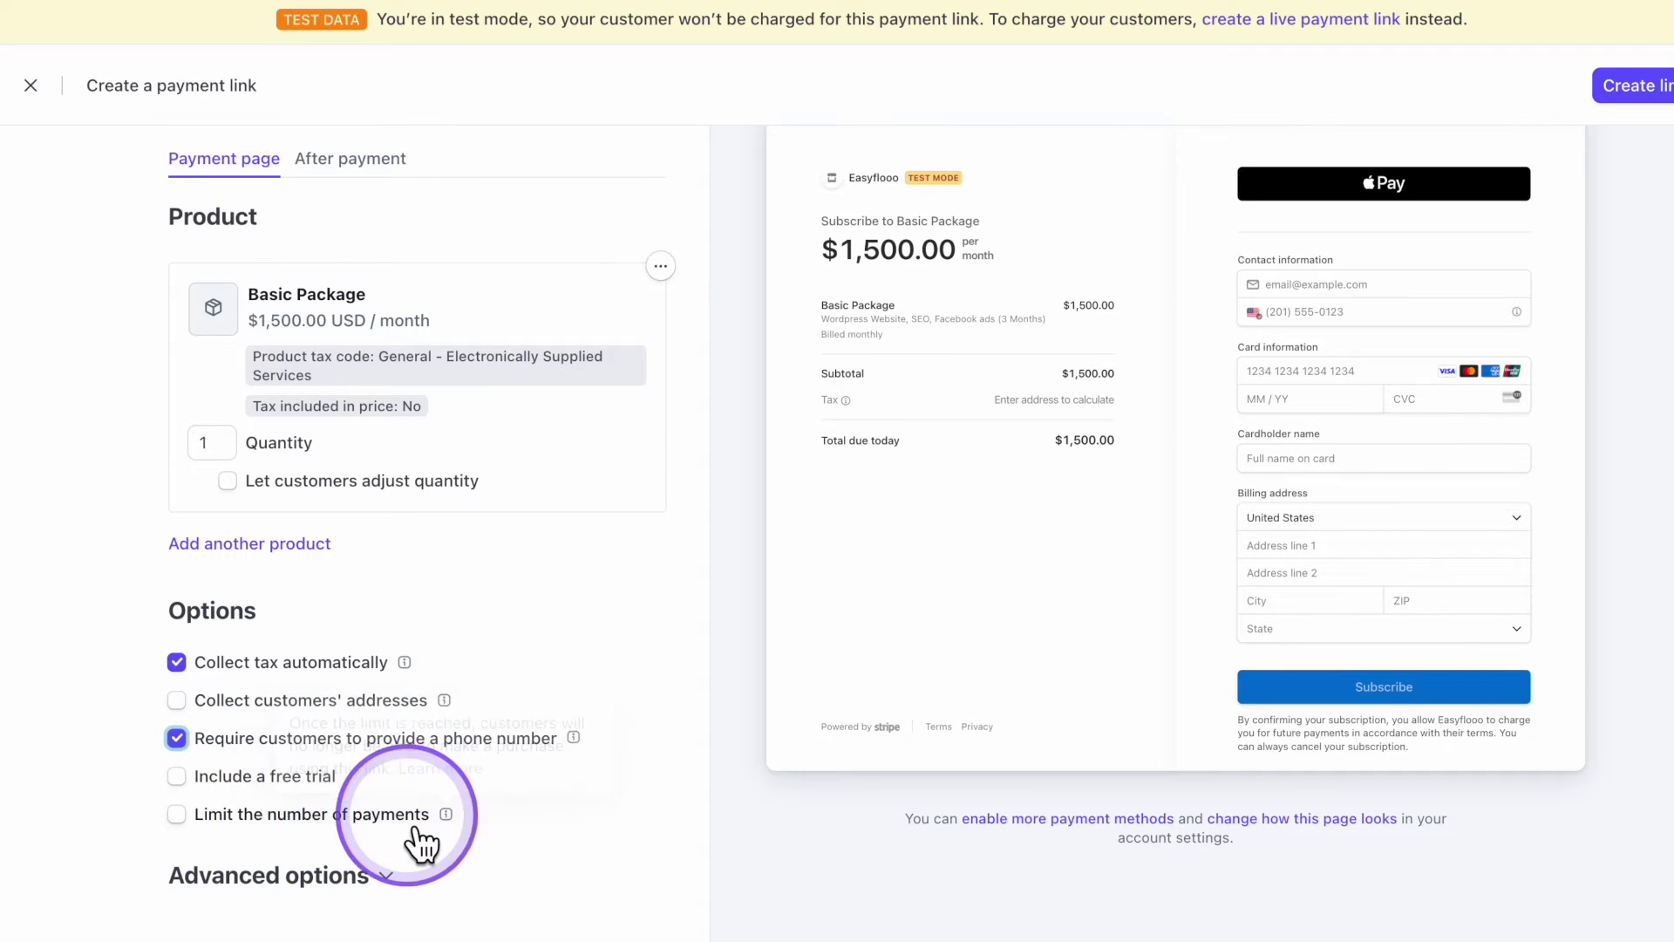
{"action": "left_click", "coordinate": [377, 824]}
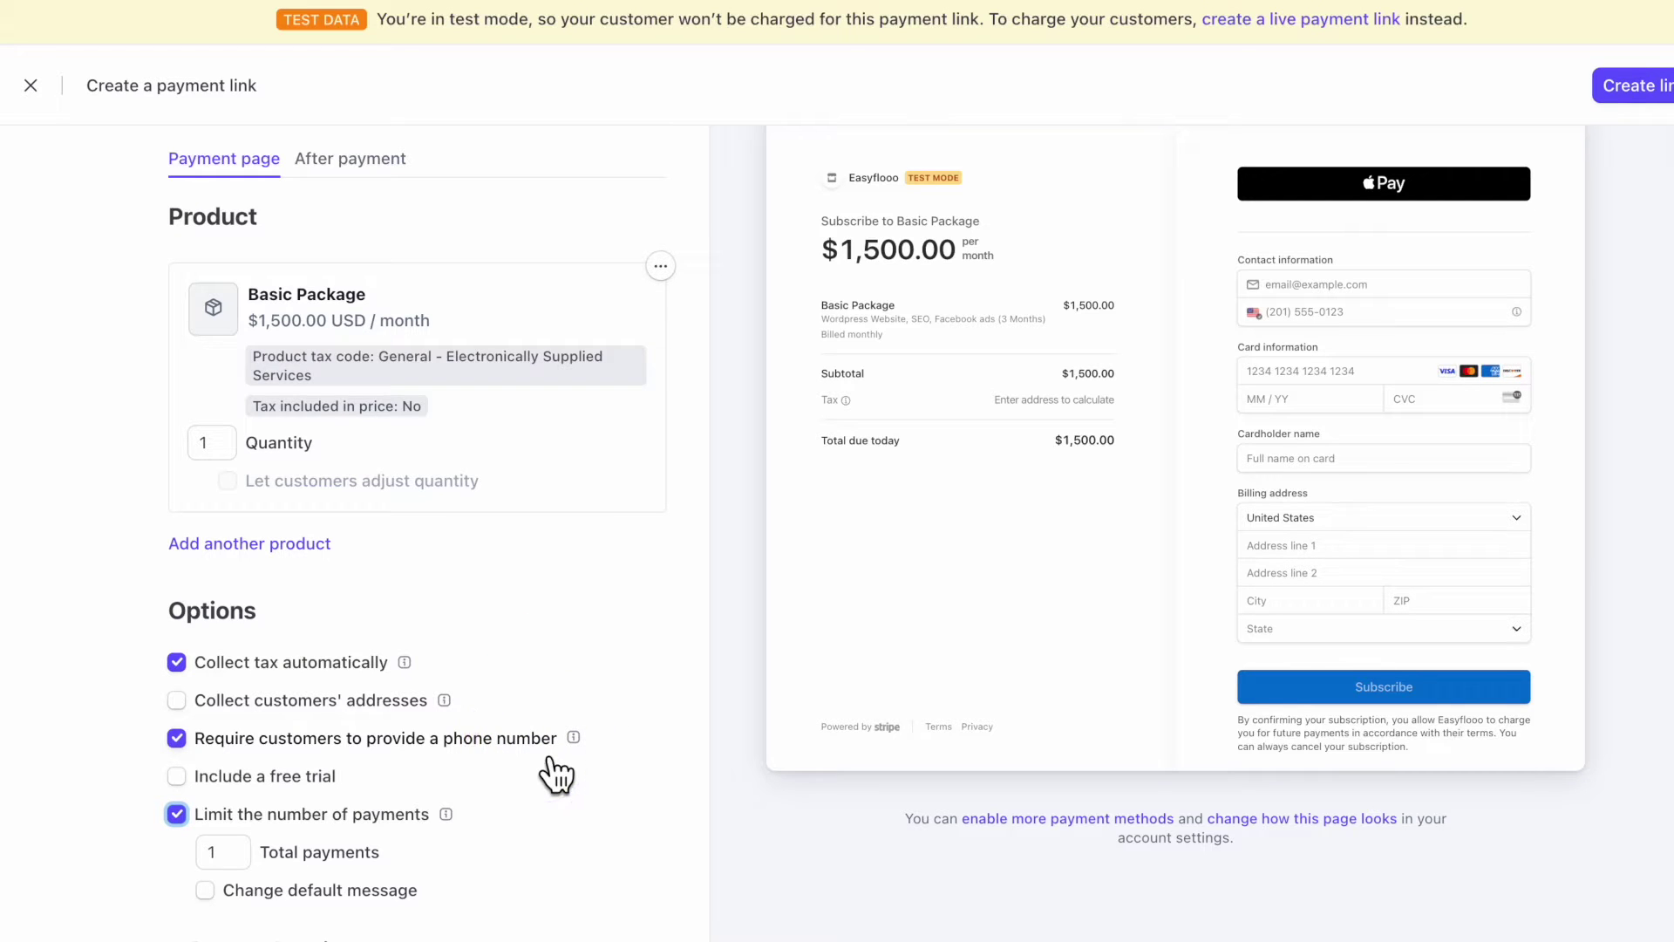
{"action": "left_click", "coordinate": [216, 855]}
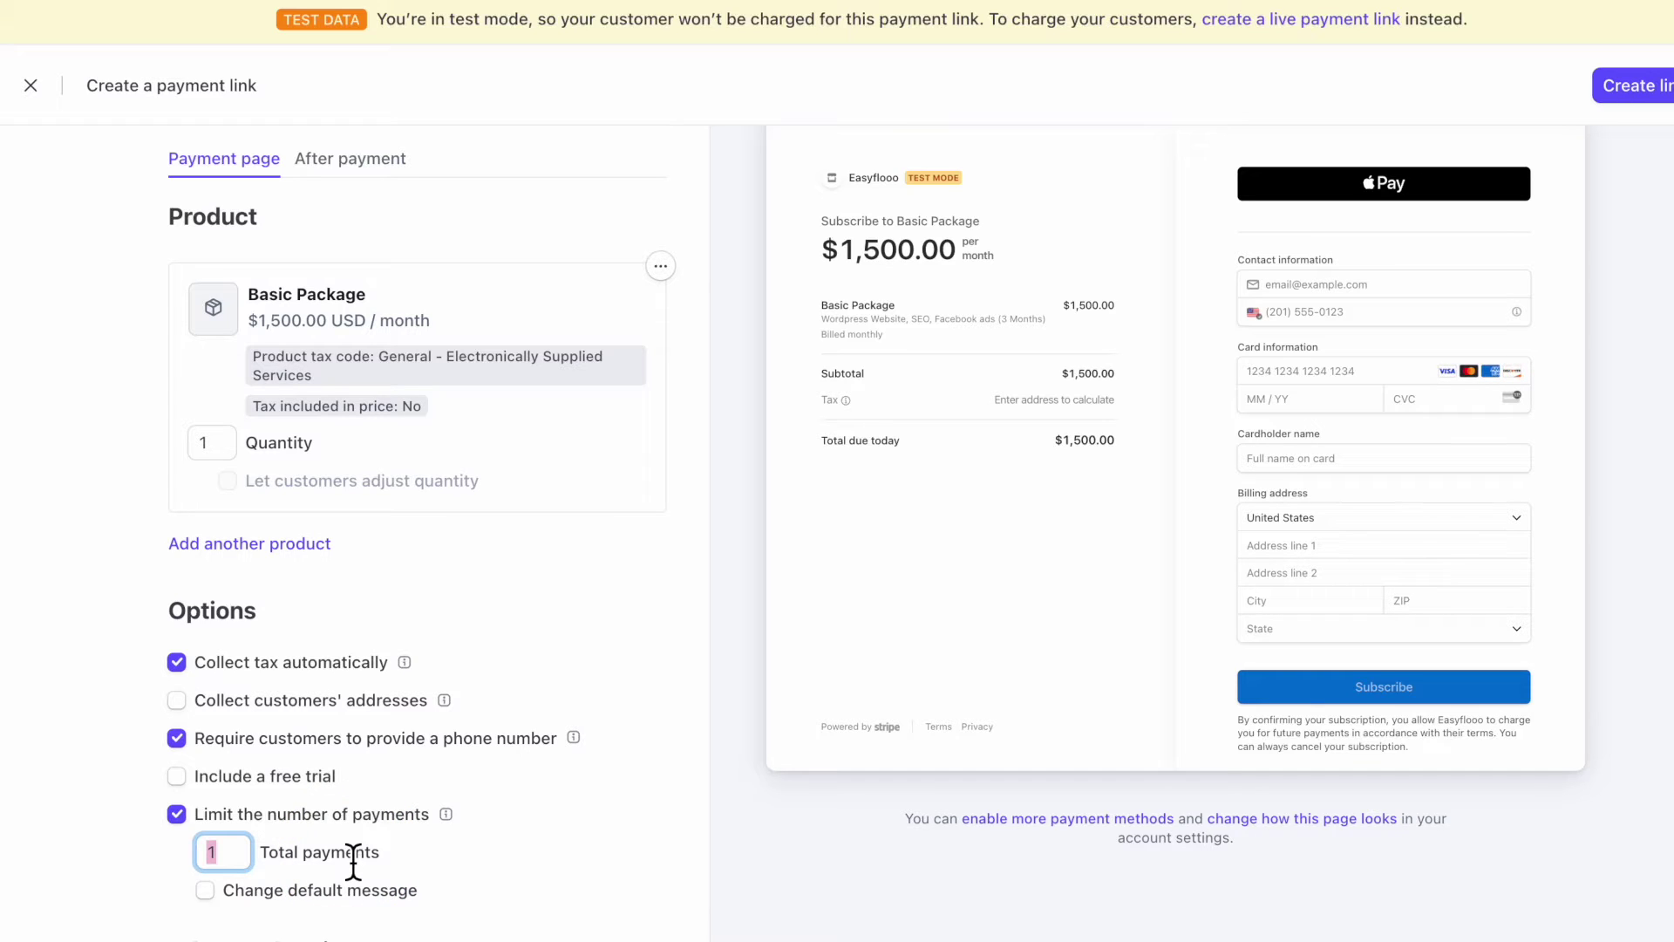
{"action": "left_click", "coordinate": [183, 816]}
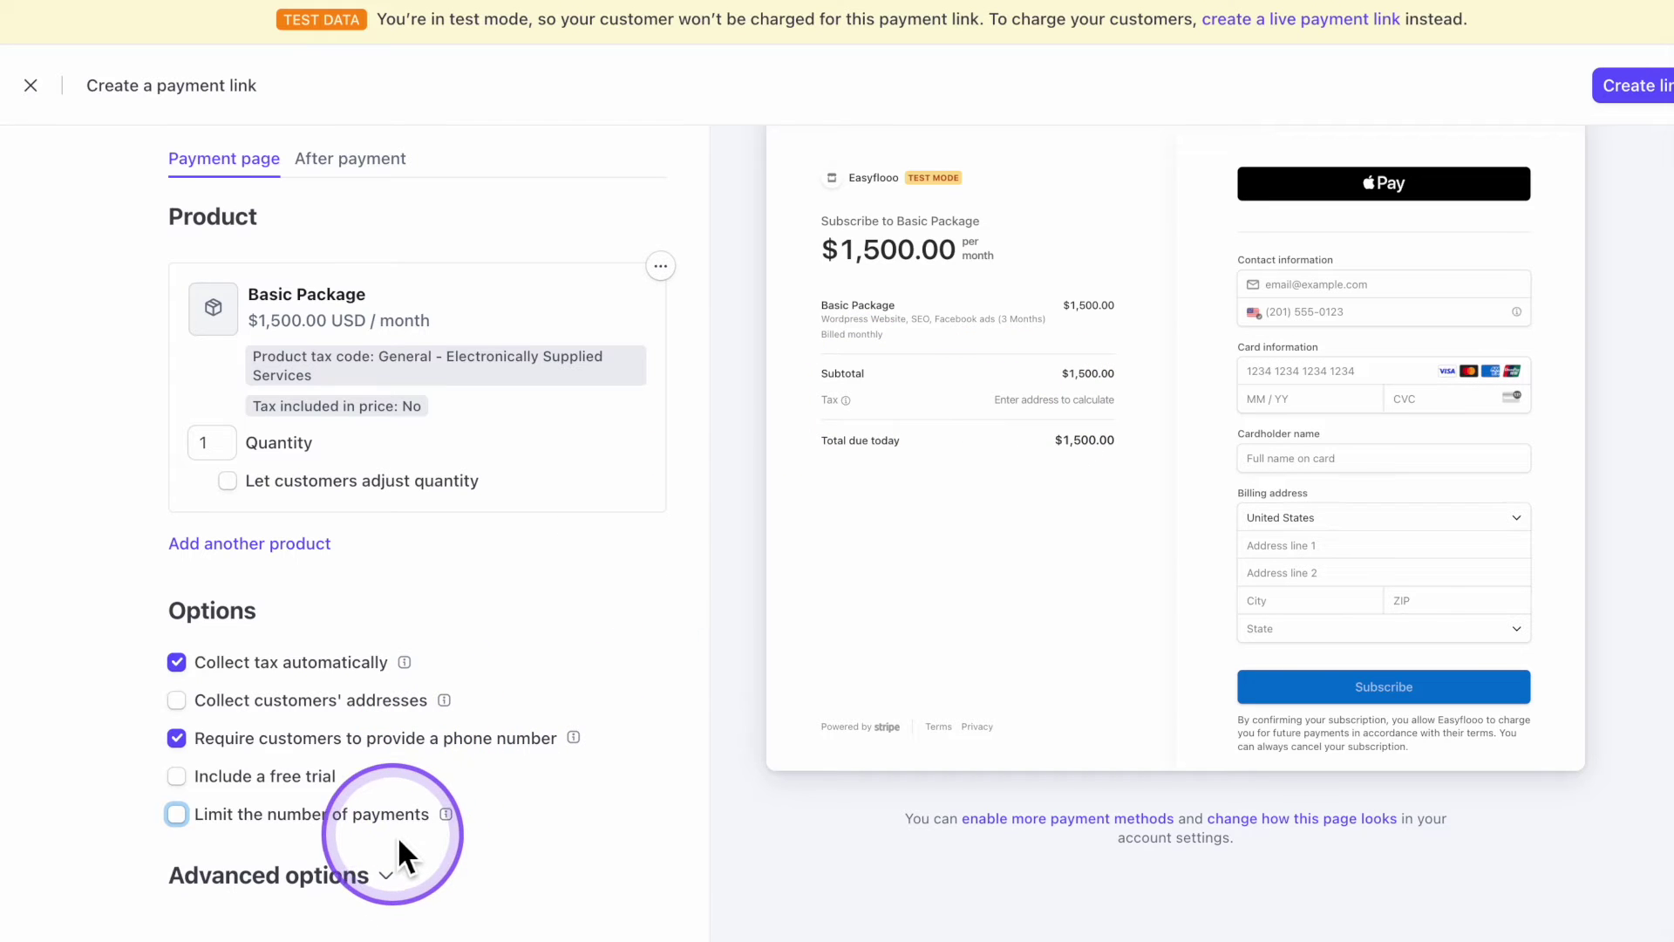
- Under Advanced options, add a custom checkout field and set its type to Numbers only
{"action": "left_click", "coordinate": [351, 874]}
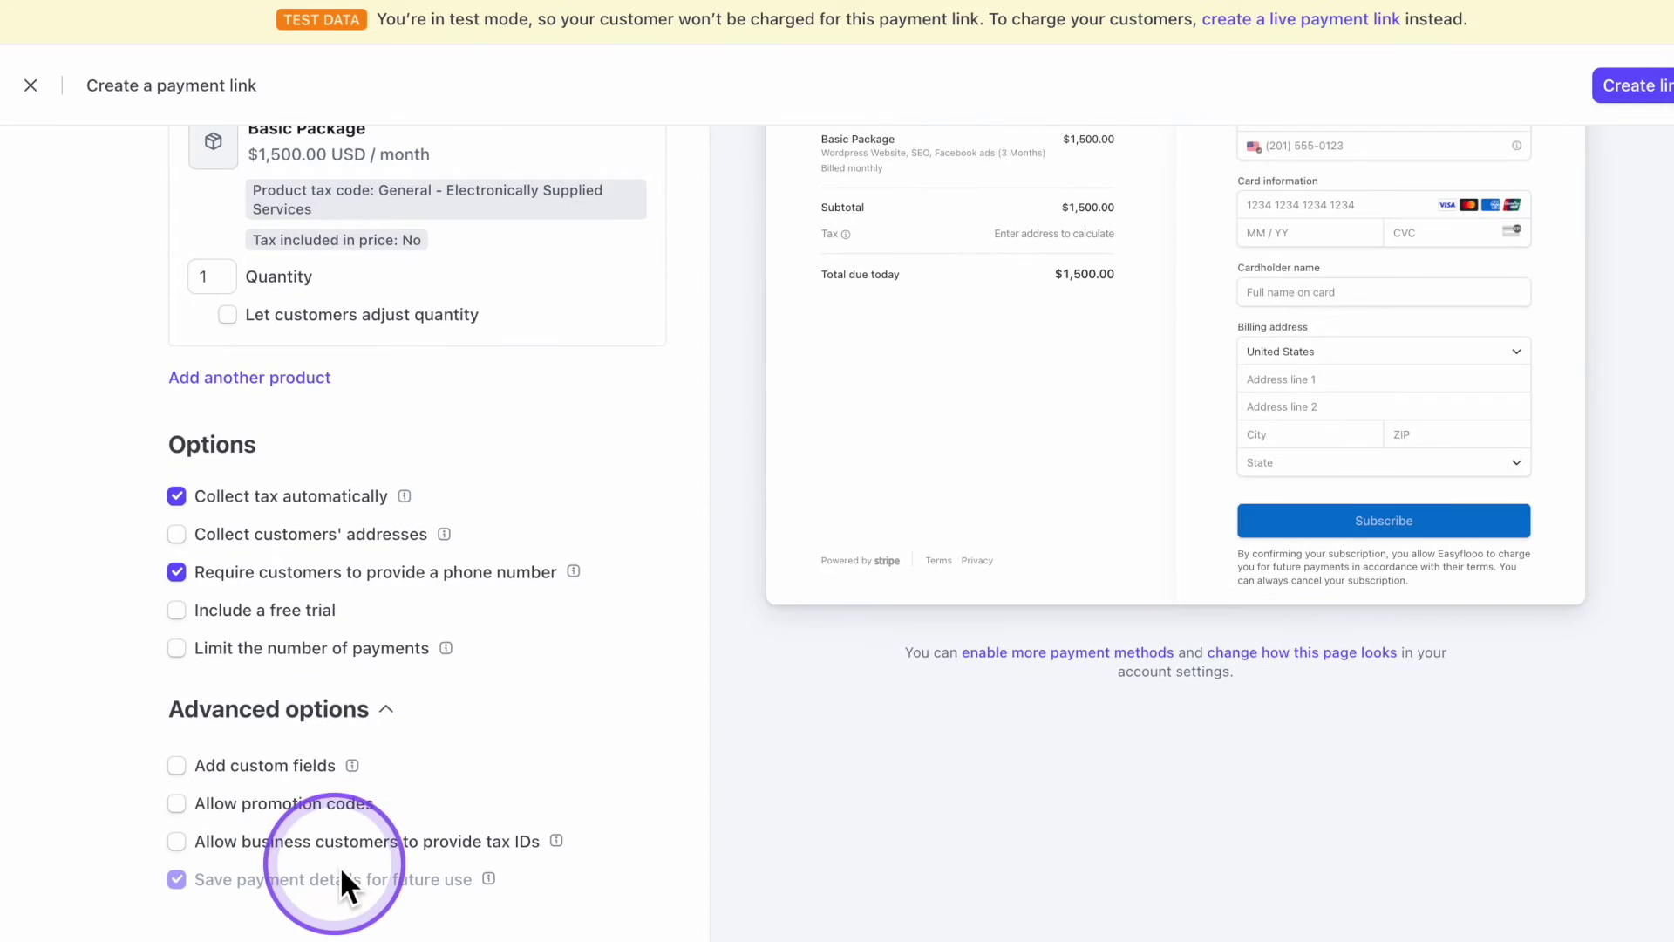
{"action": "left_click", "coordinate": [176, 765]}
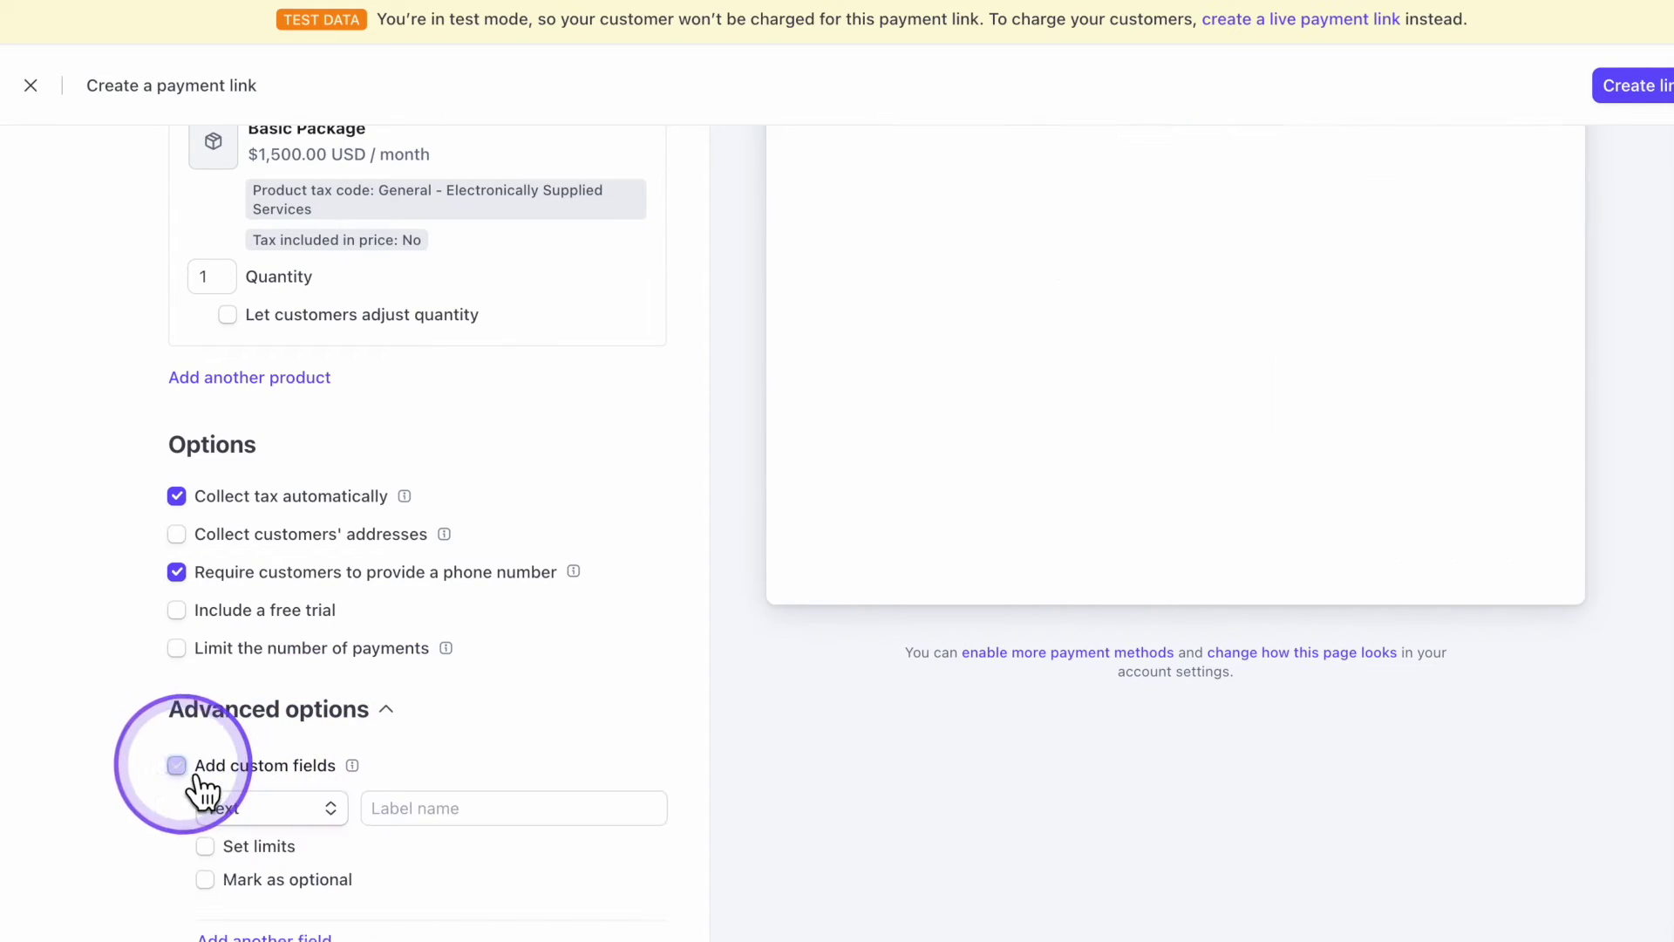
{"action": "left_click", "coordinate": [323, 815]}
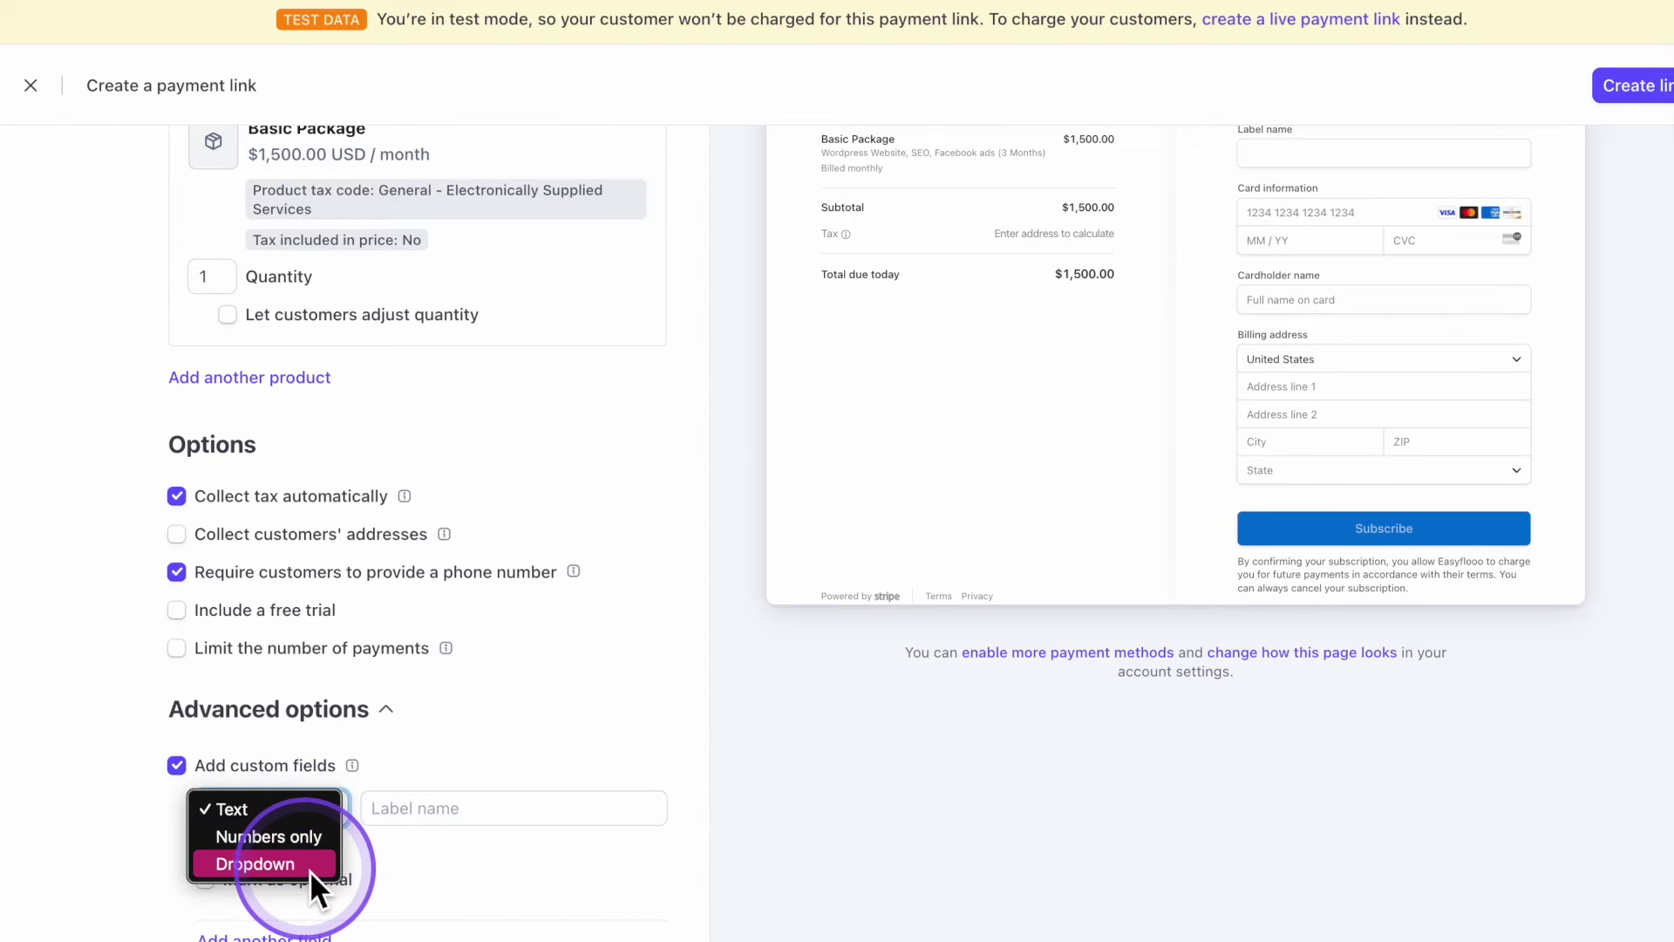
{"action": "left_click", "coordinate": [406, 818]}
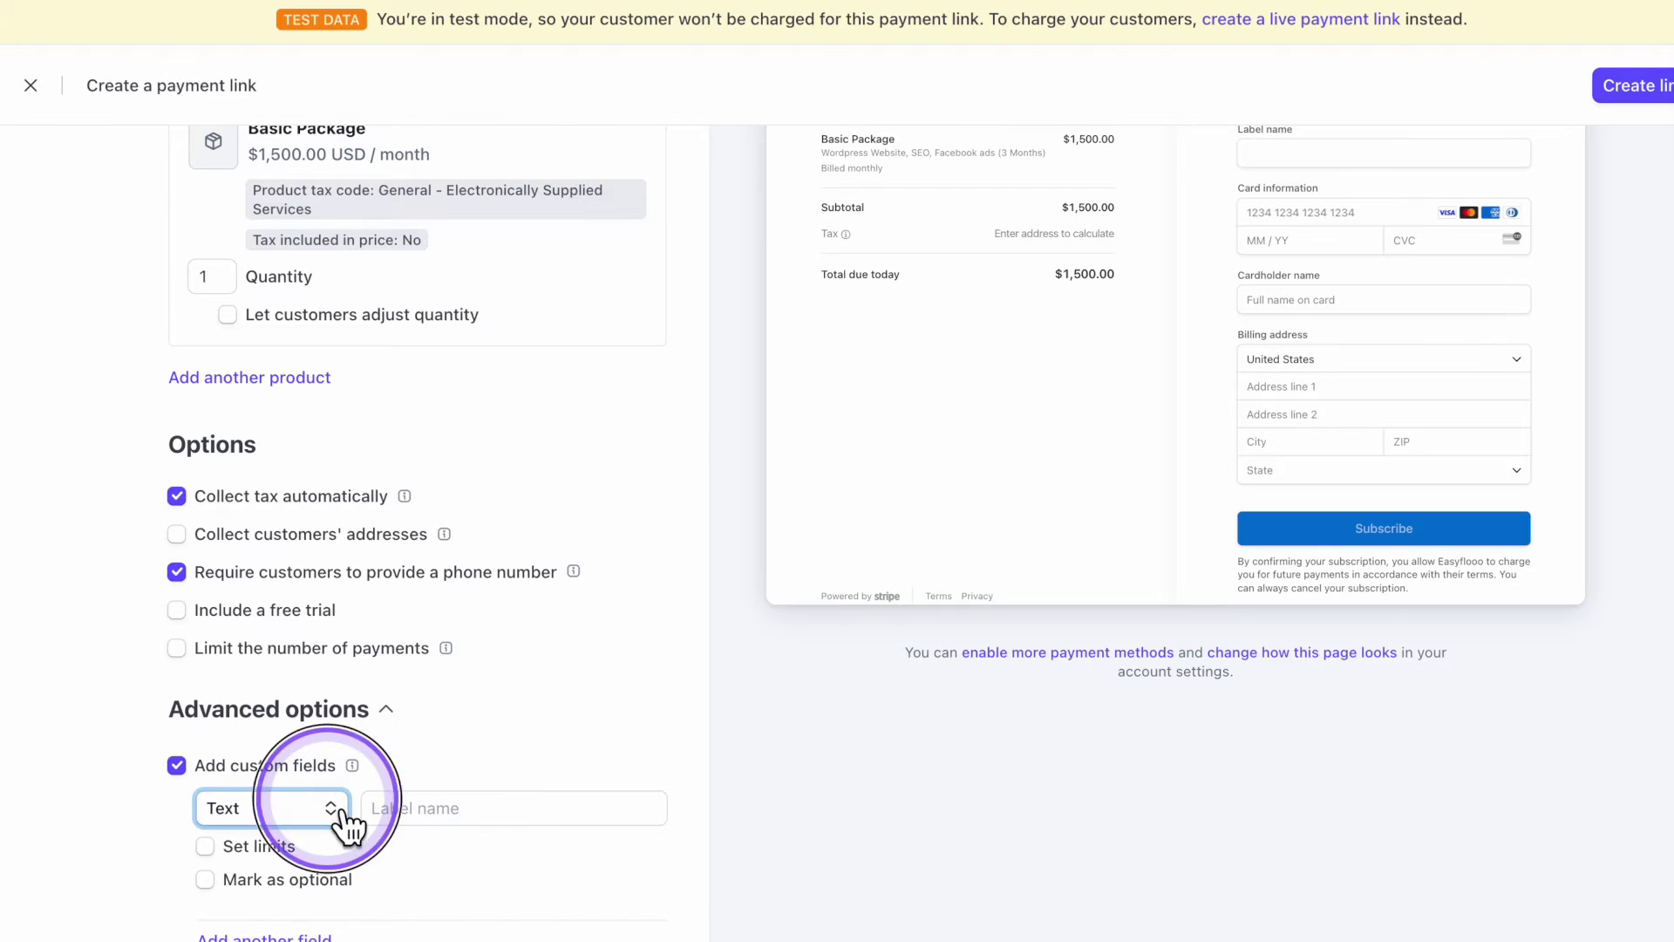
{"action": "left_click", "coordinate": [337, 820]}
{"action": "key", "text": "Escape"}
{"action": "left_click", "coordinate": [338, 861]}
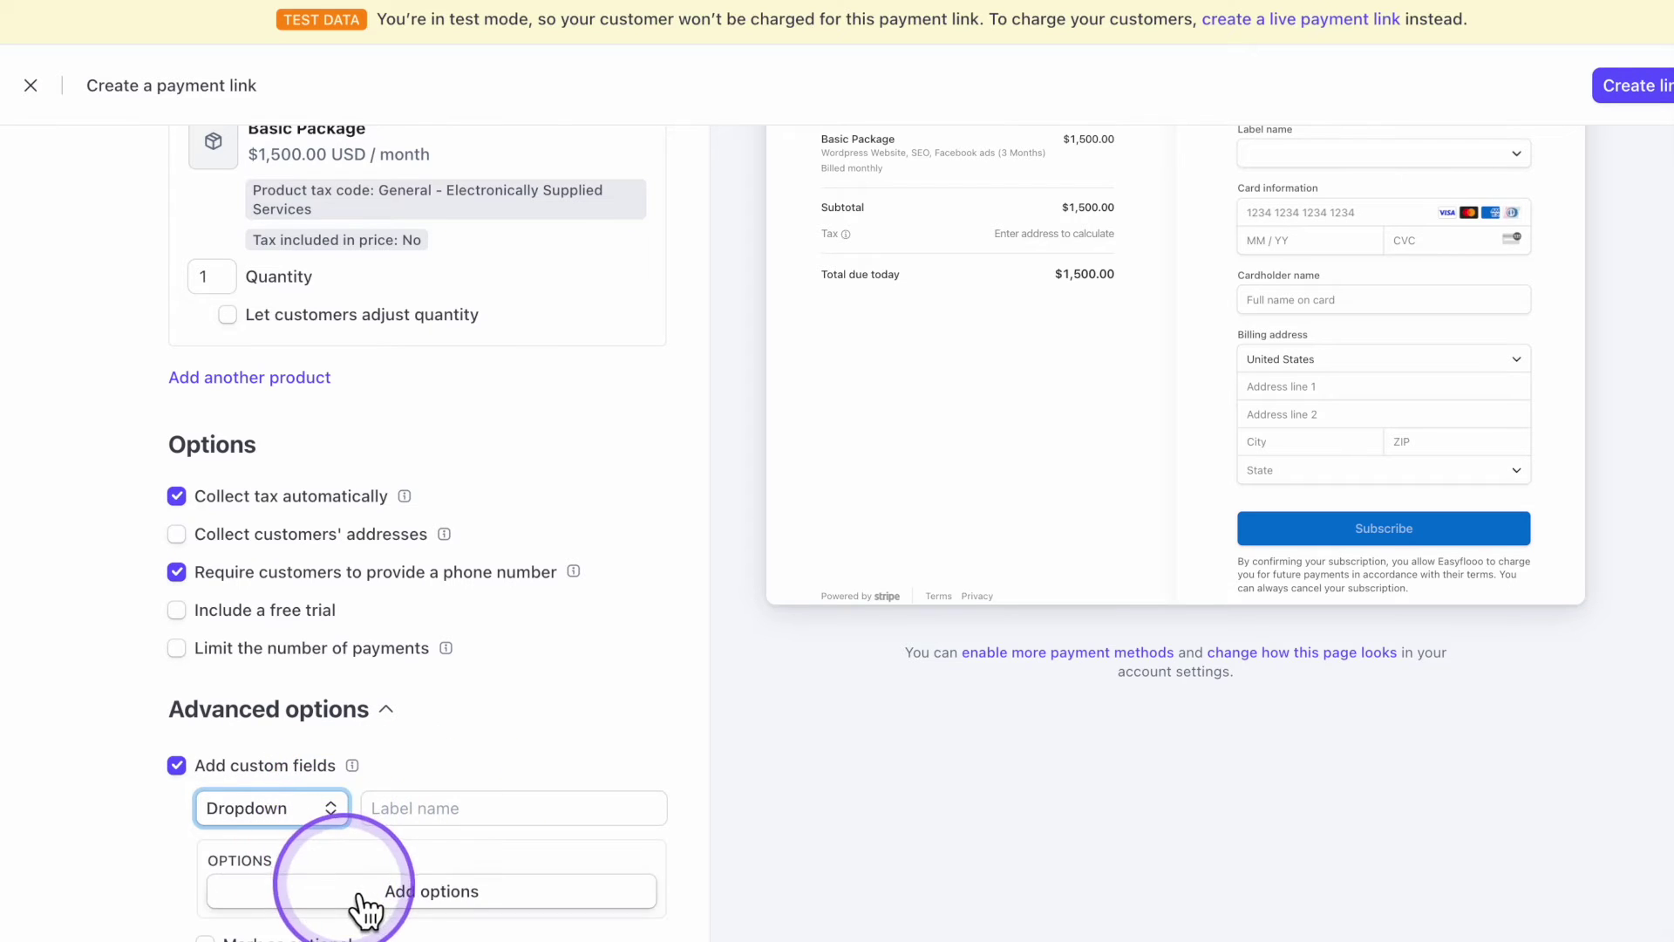
{"action": "left_click", "coordinate": [340, 811]}
{"action": "left_click", "coordinate": [332, 781]}
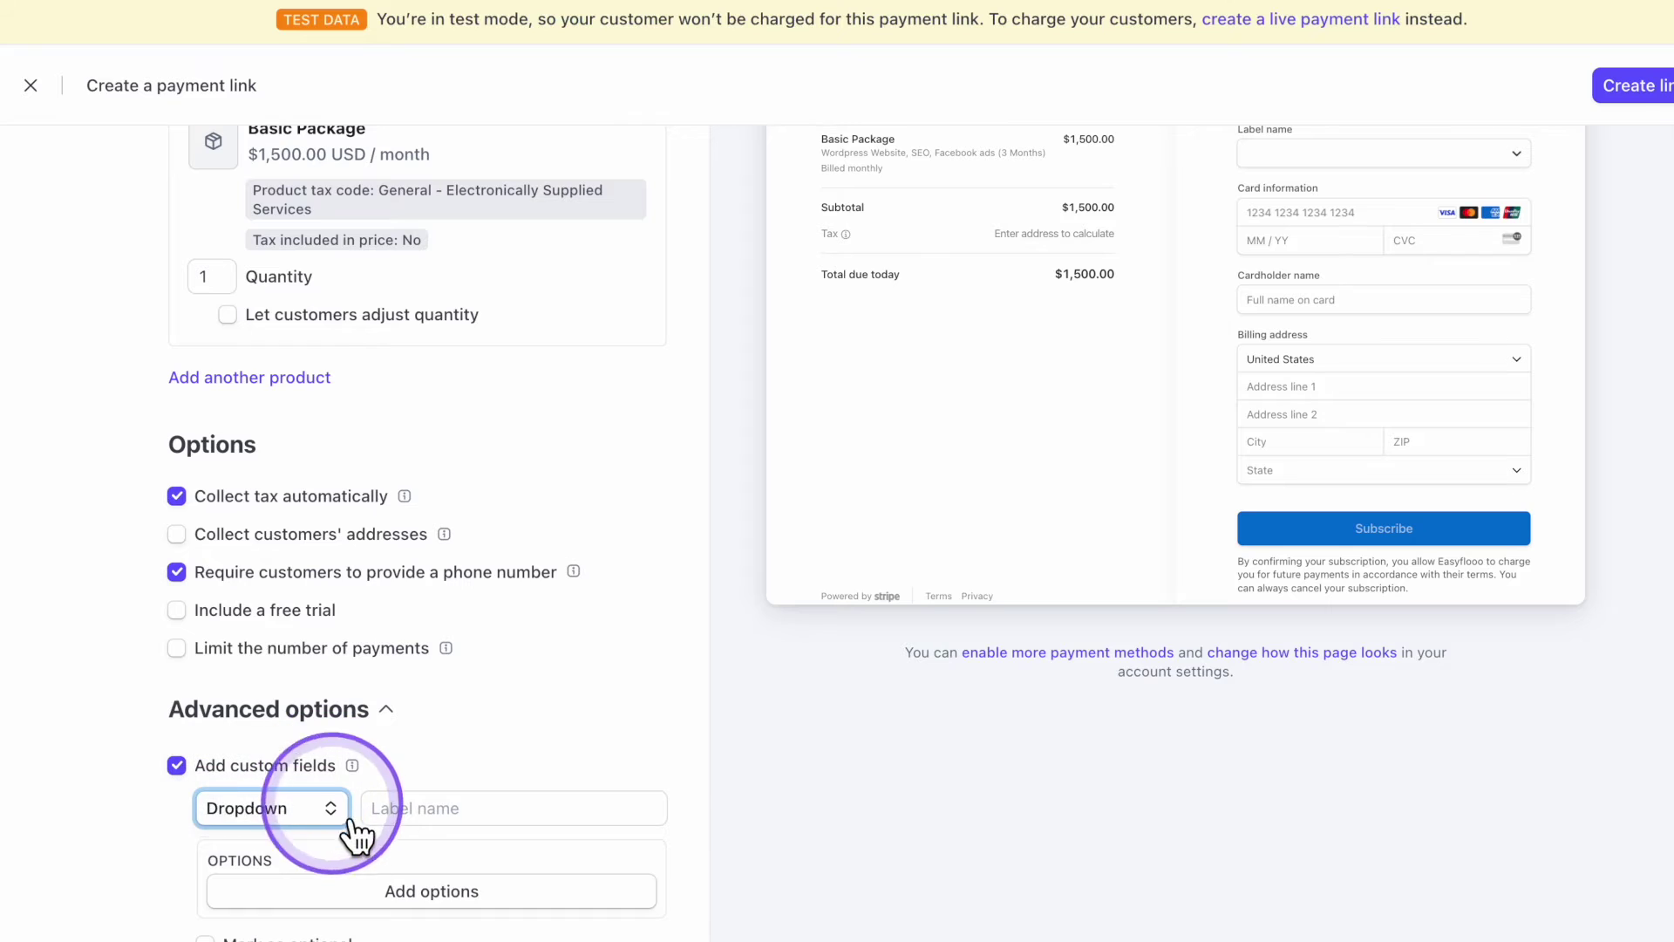
{"action": "scroll", "coordinate": [353, 837], "scroll_direction": "down", "scroll_amount": 3}
{"action": "scroll", "coordinate": [332, 866], "scroll_direction": "down", "scroll_amount": 2}
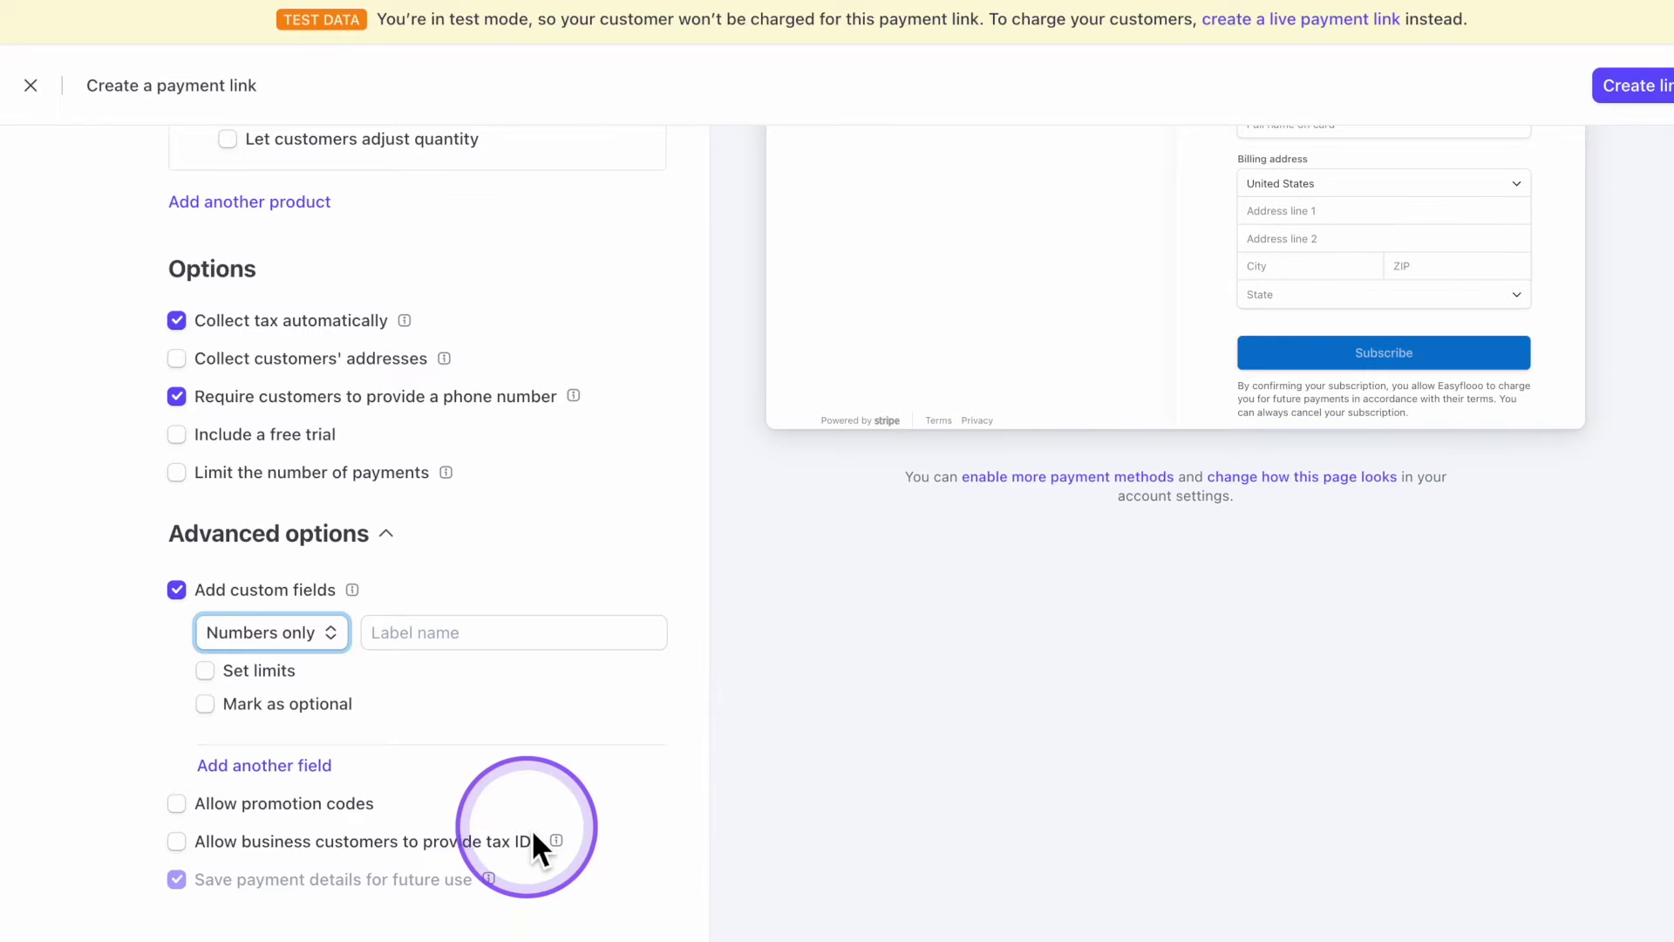
{"action": "scroll", "coordinate": [534, 839], "scroll_direction": "up", "scroll_amount": 5}
{"action": "scroll", "coordinate": [262, 933], "scroll_direction": "down", "scroll_amount": 5}
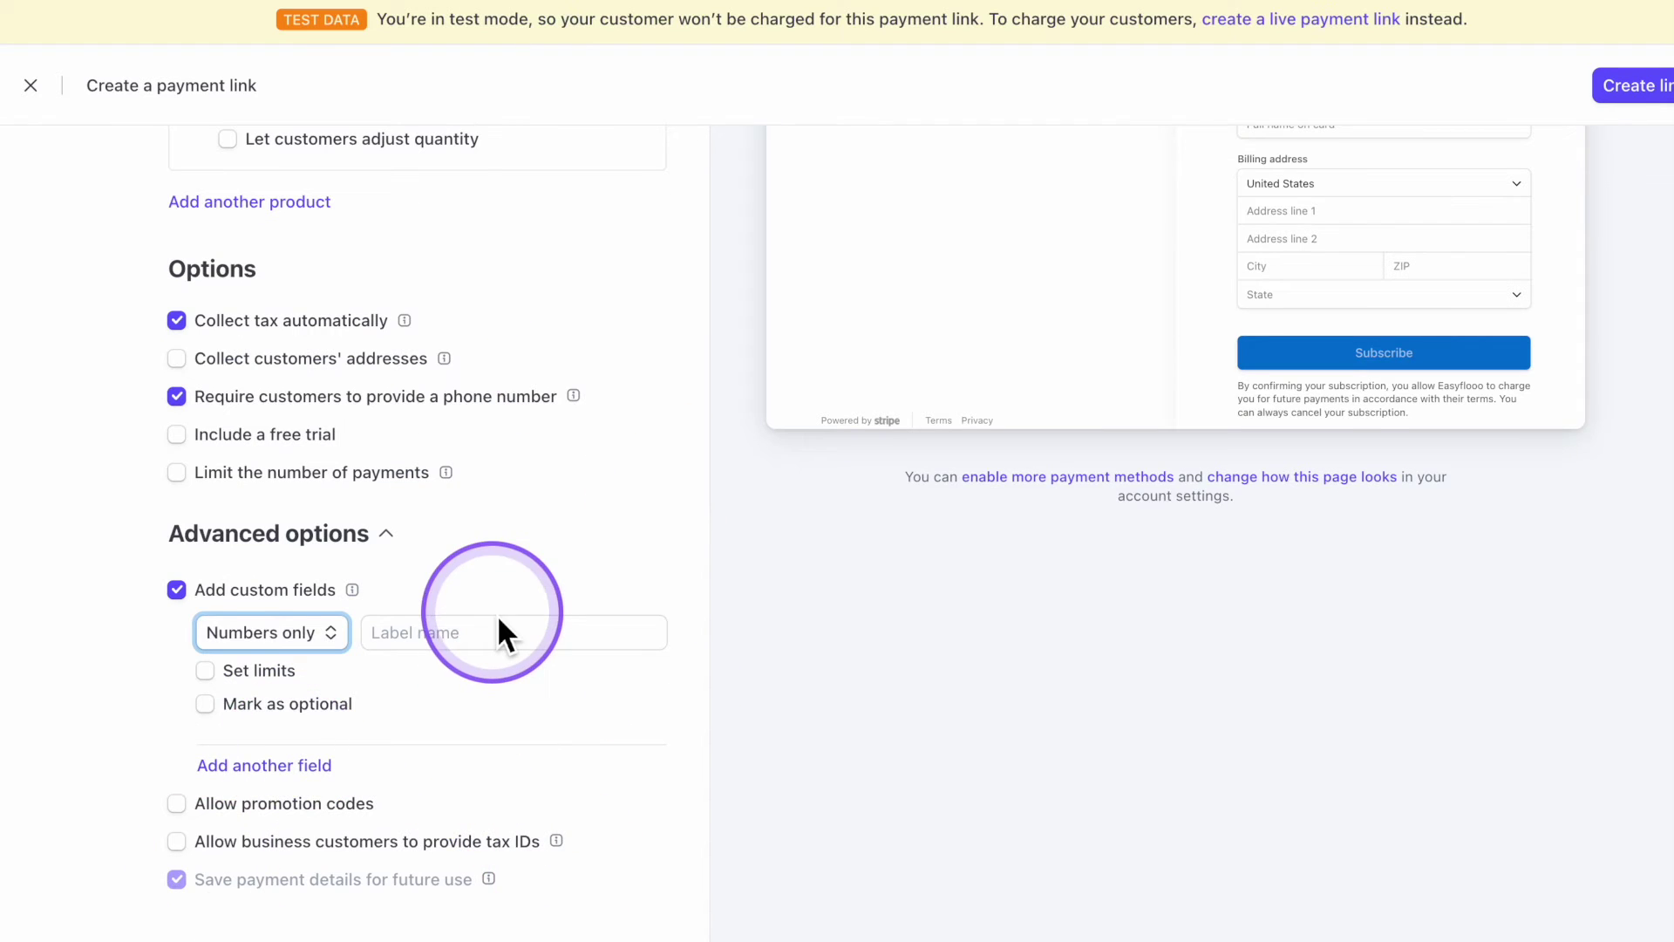
{"action": "scroll", "coordinate": [497, 614], "scroll_direction": "up", "scroll_amount": 5}
- In After payment, try the website redirect, return to Show confirmation page, then create the link
{"action": "left_click", "coordinate": [375, 309]}
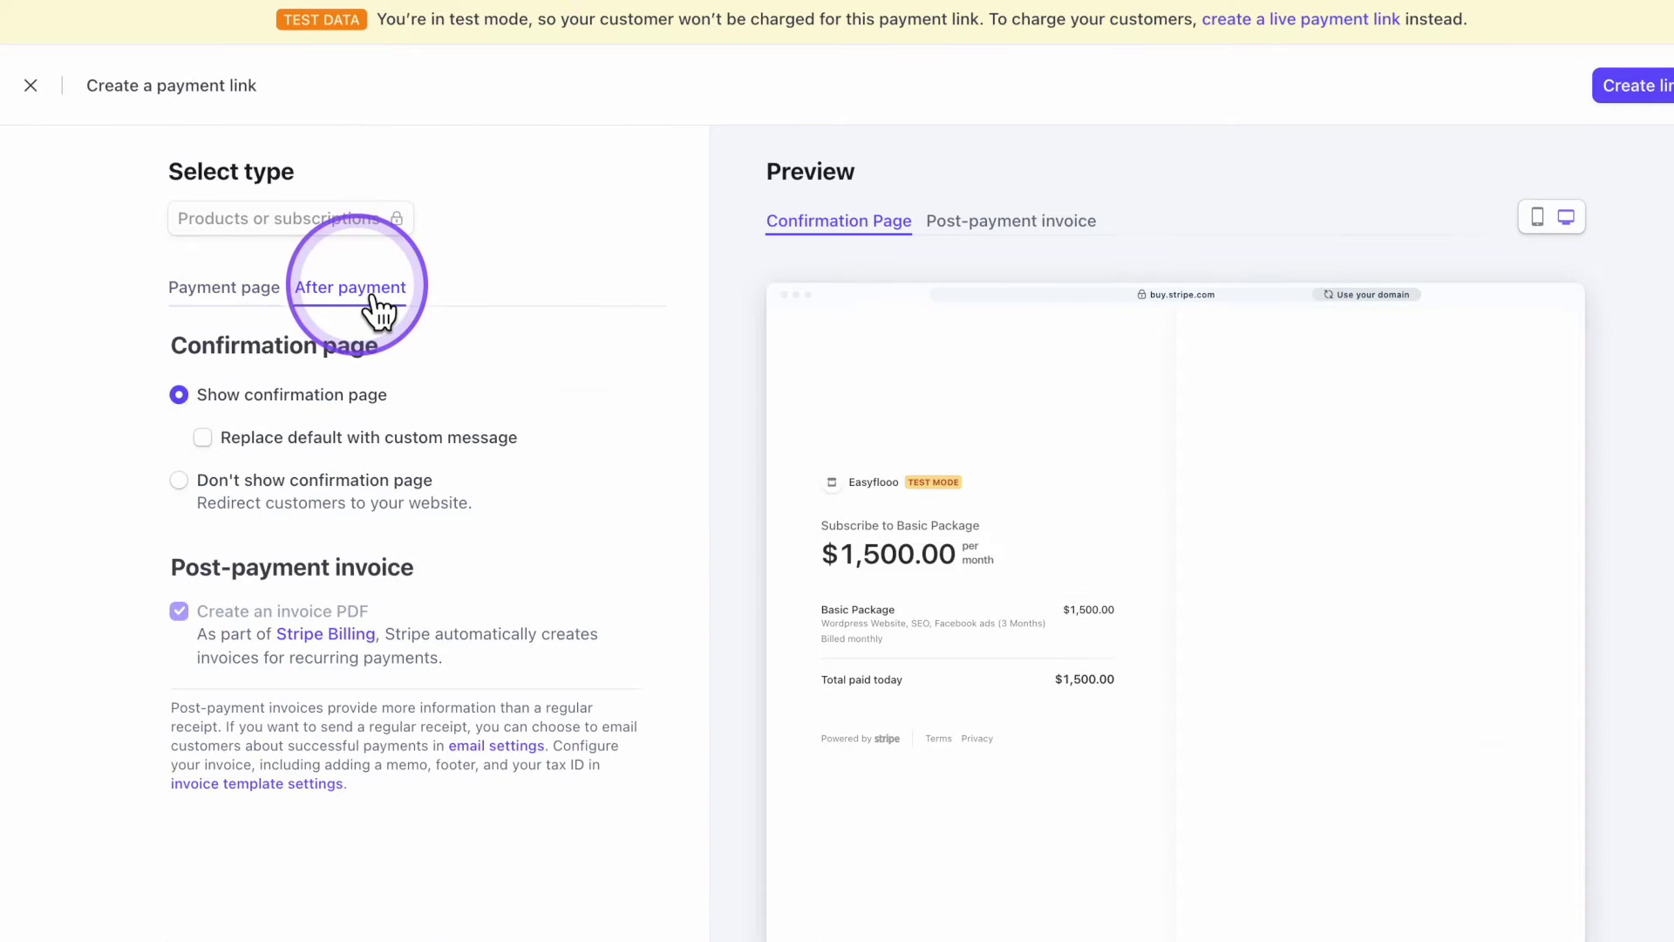
{"action": "left_click", "coordinate": [244, 414]}
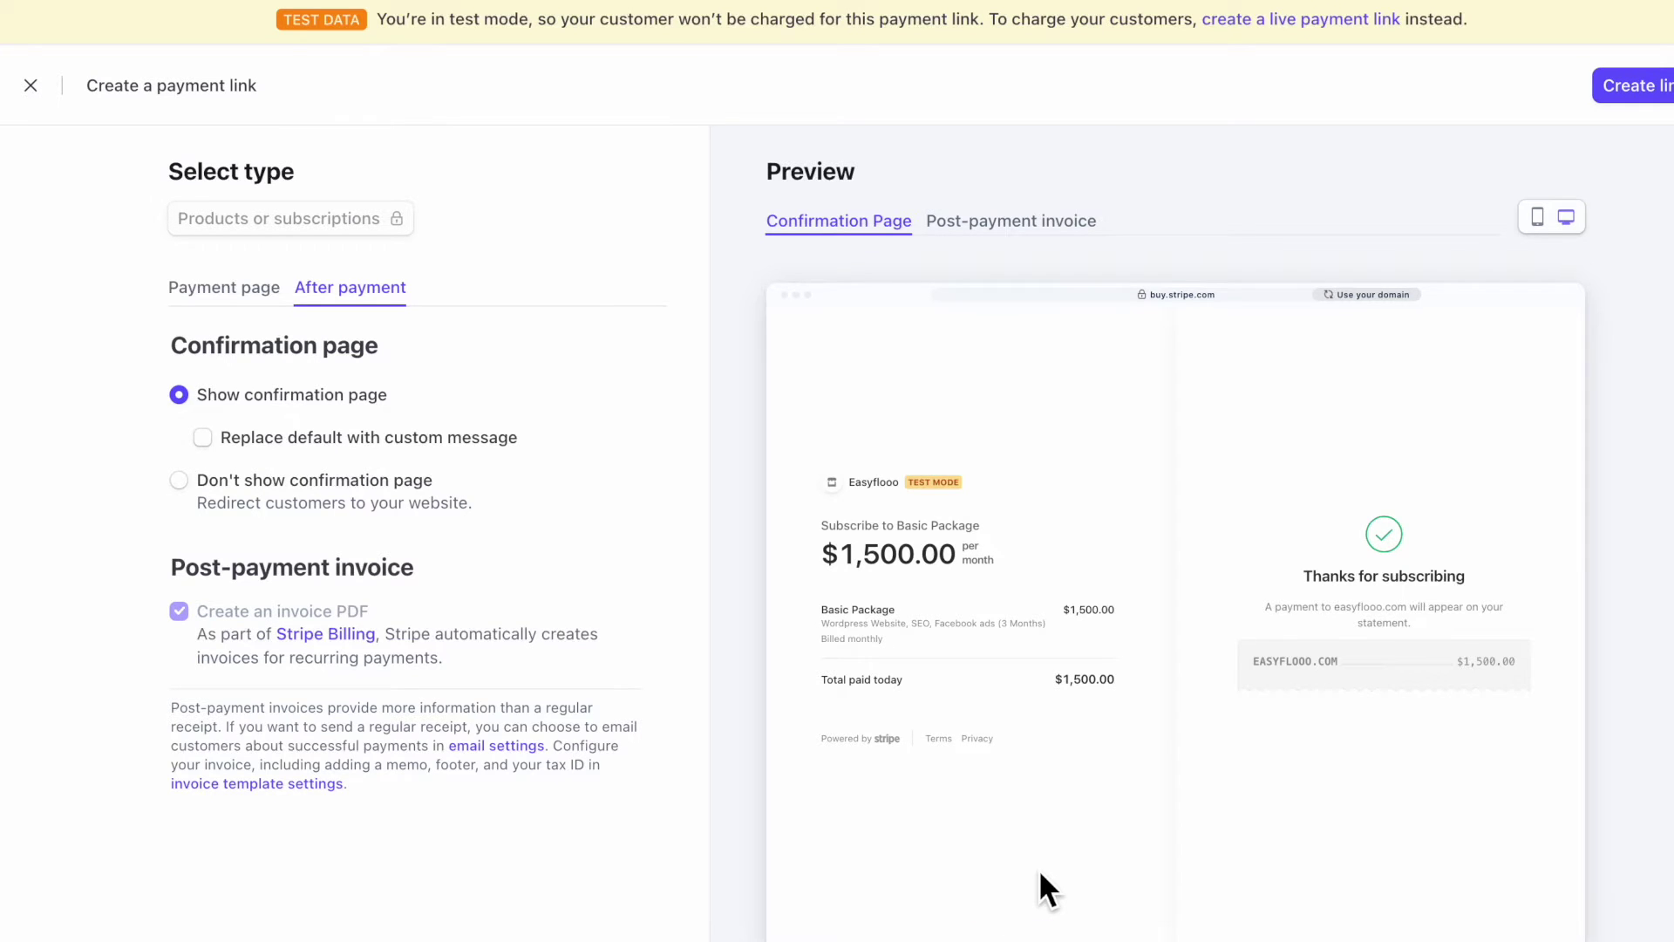
{"action": "left_click", "coordinate": [297, 479]}
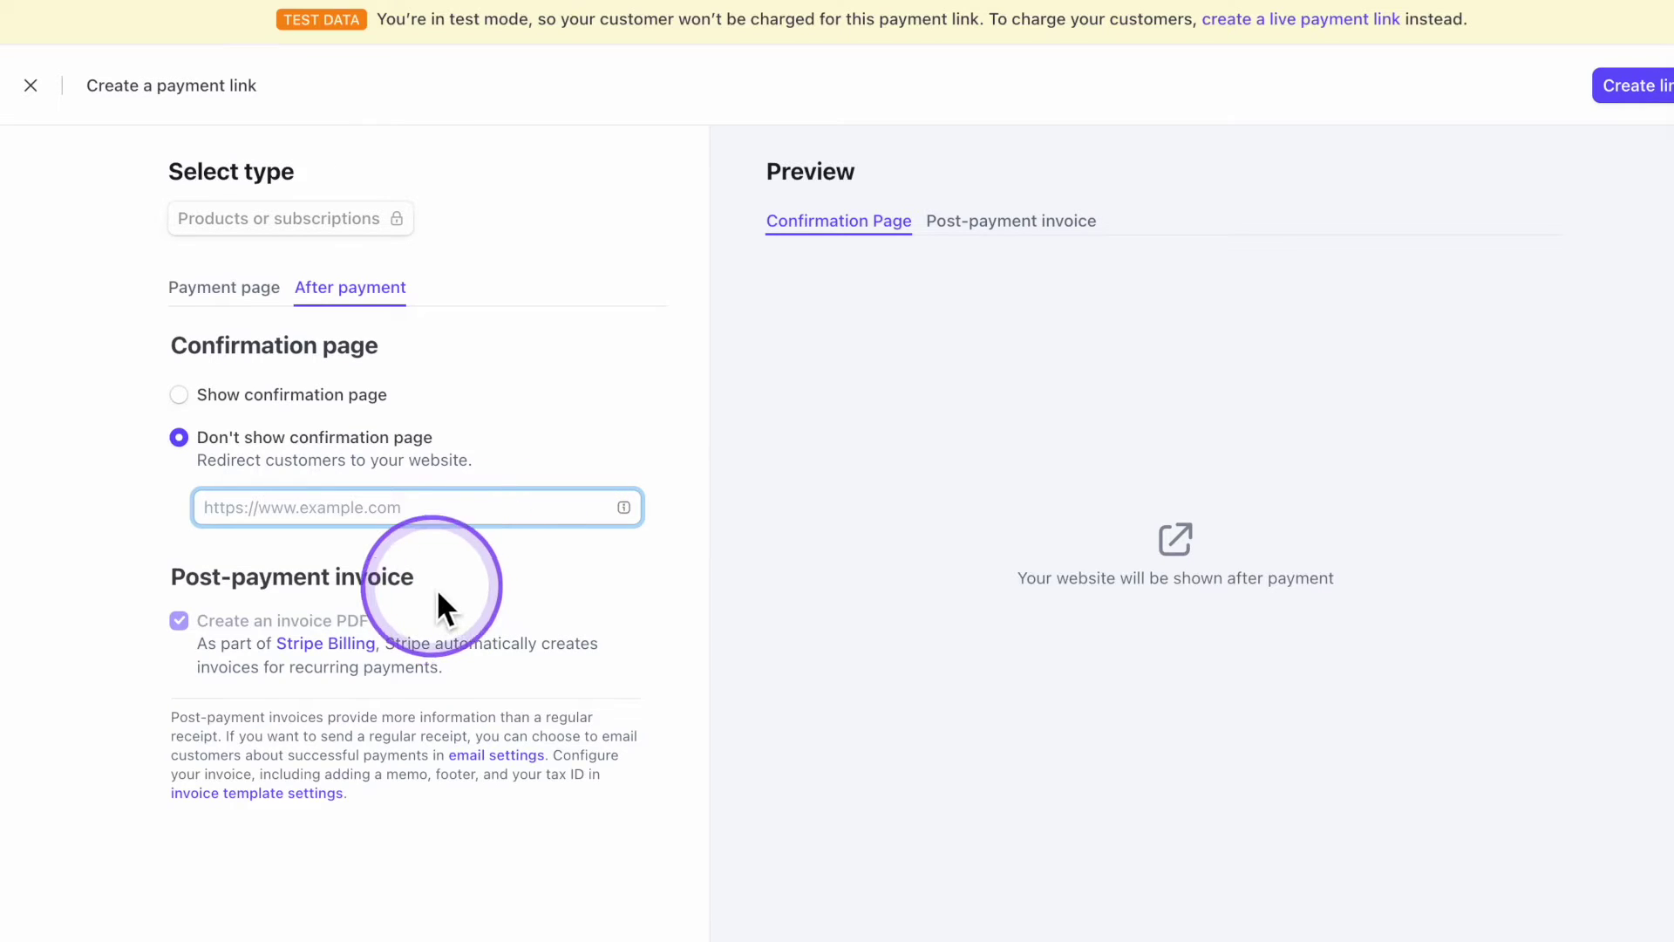
{"action": "left_click", "coordinate": [249, 397]}
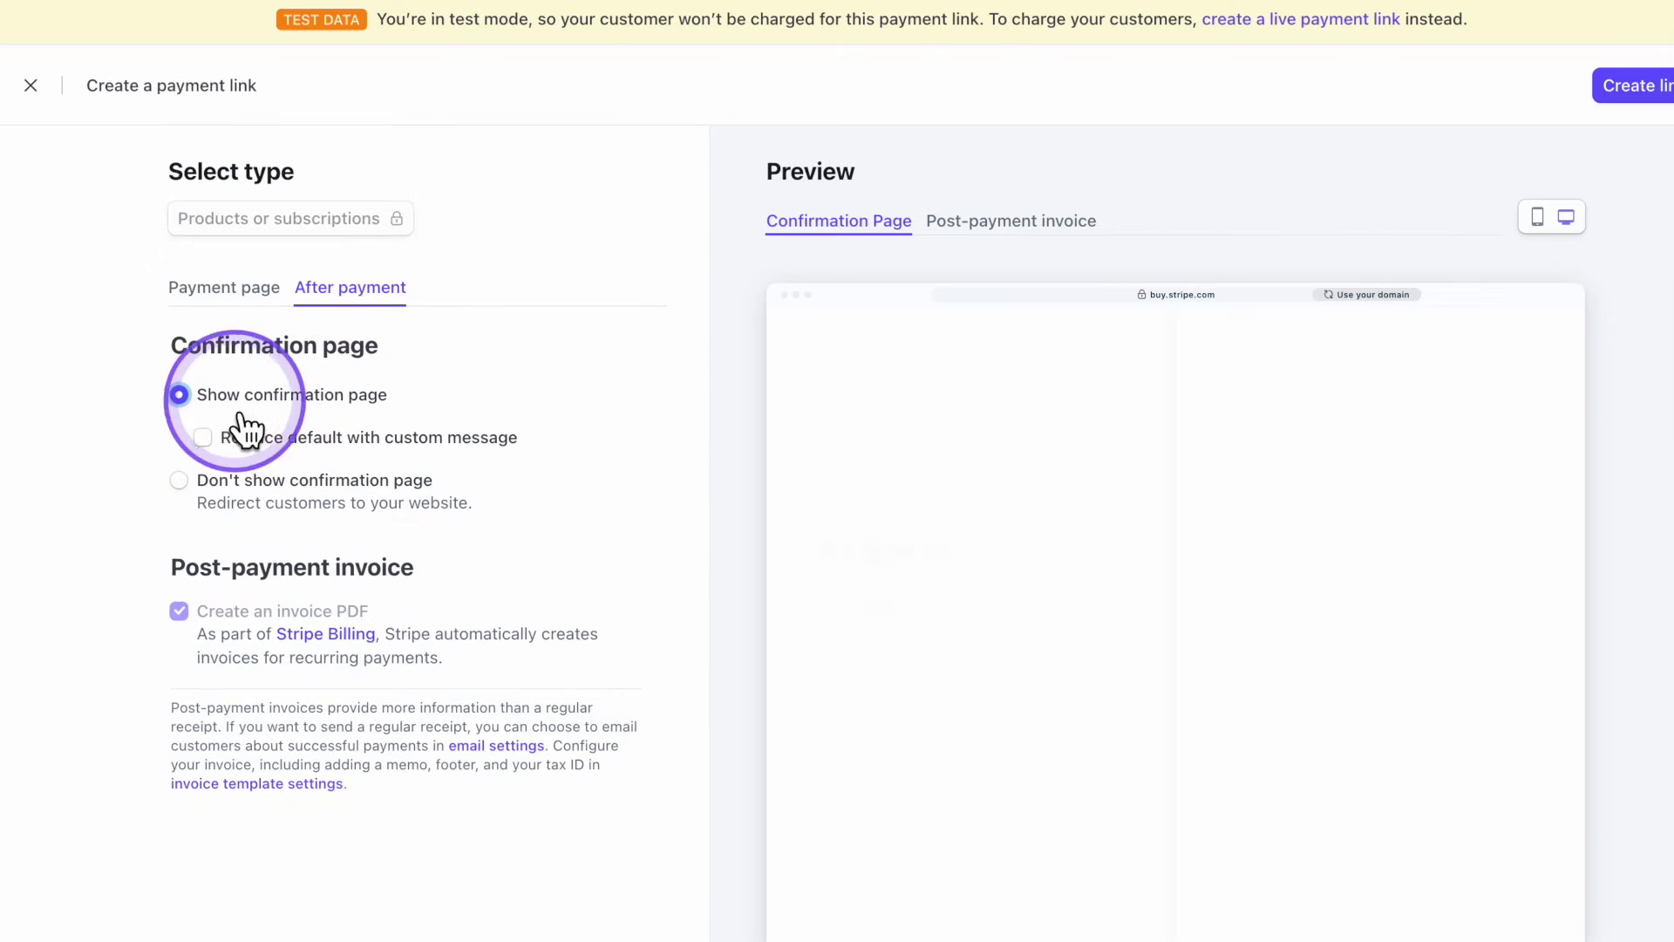
{"action": "left_click", "coordinate": [1650, 103]}
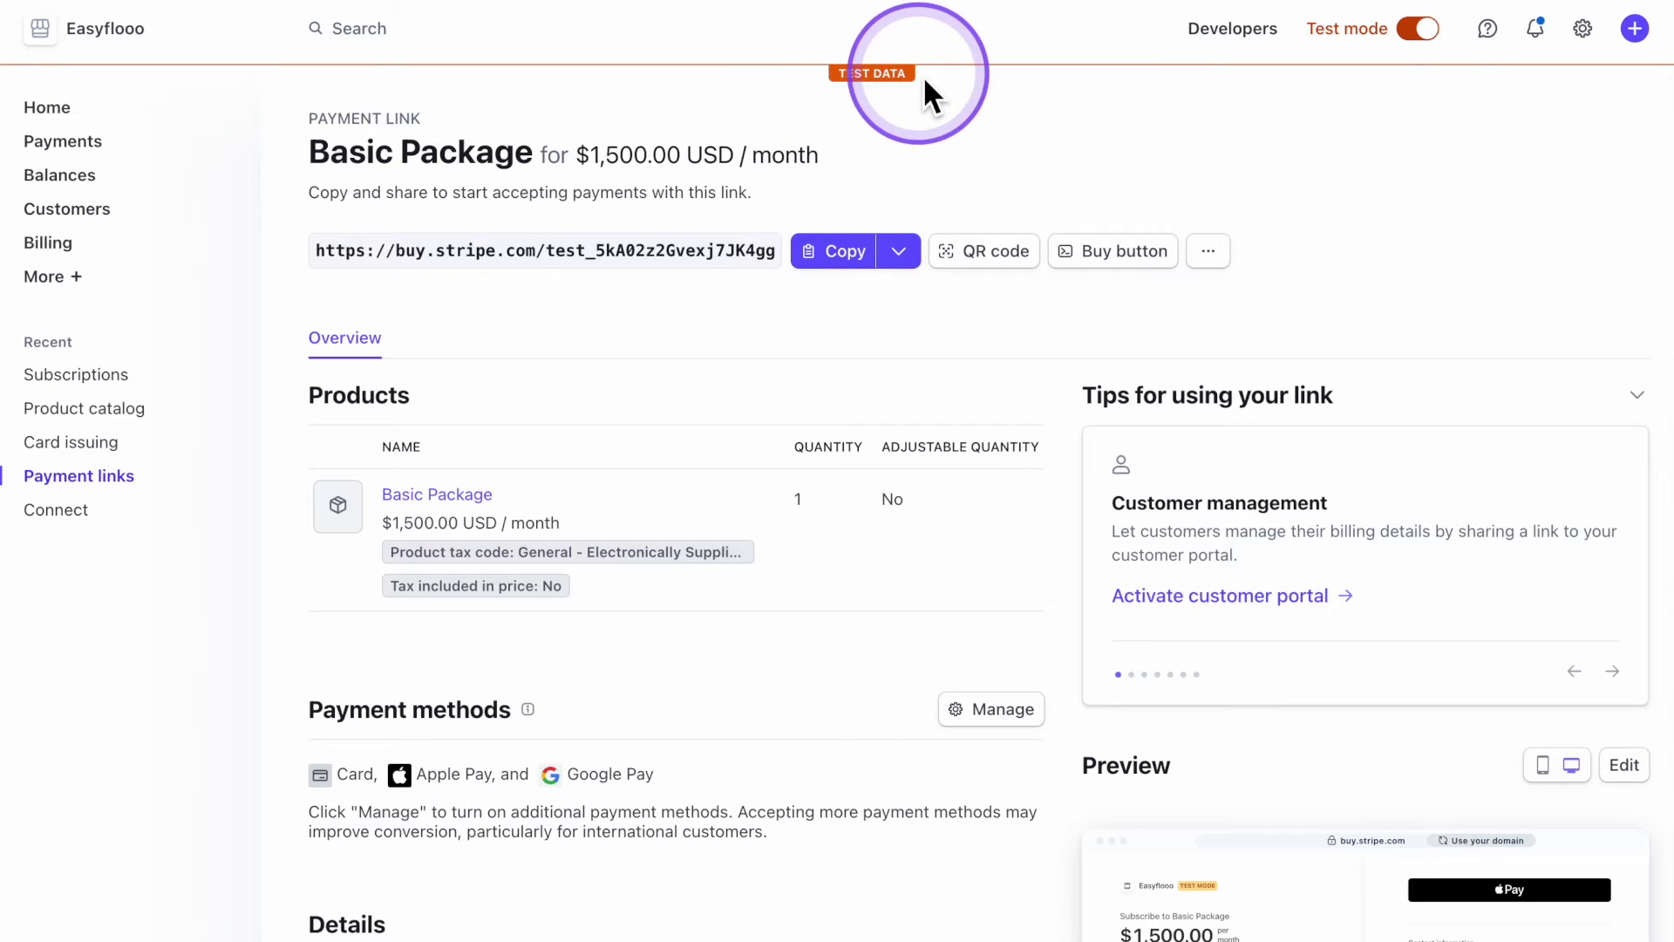
- Copy the Basic Package payment link's buy.stripe.com test URL
{"action": "left_click", "coordinate": [850, 260]}
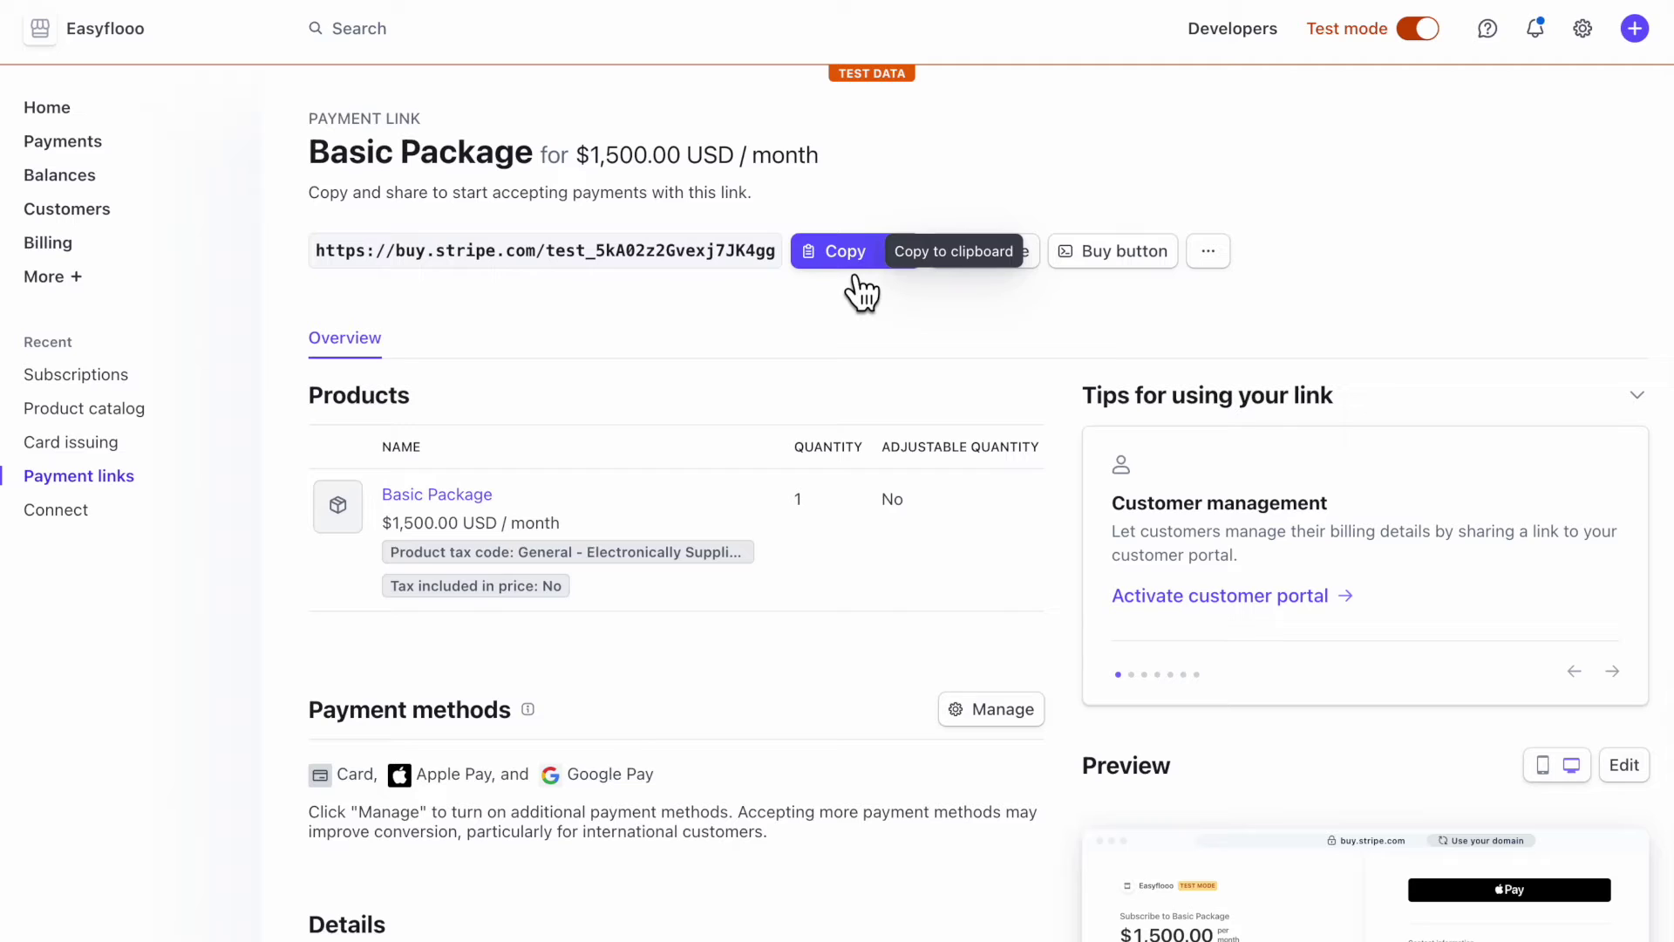
{"action": "left_click", "coordinate": [837, 109]}
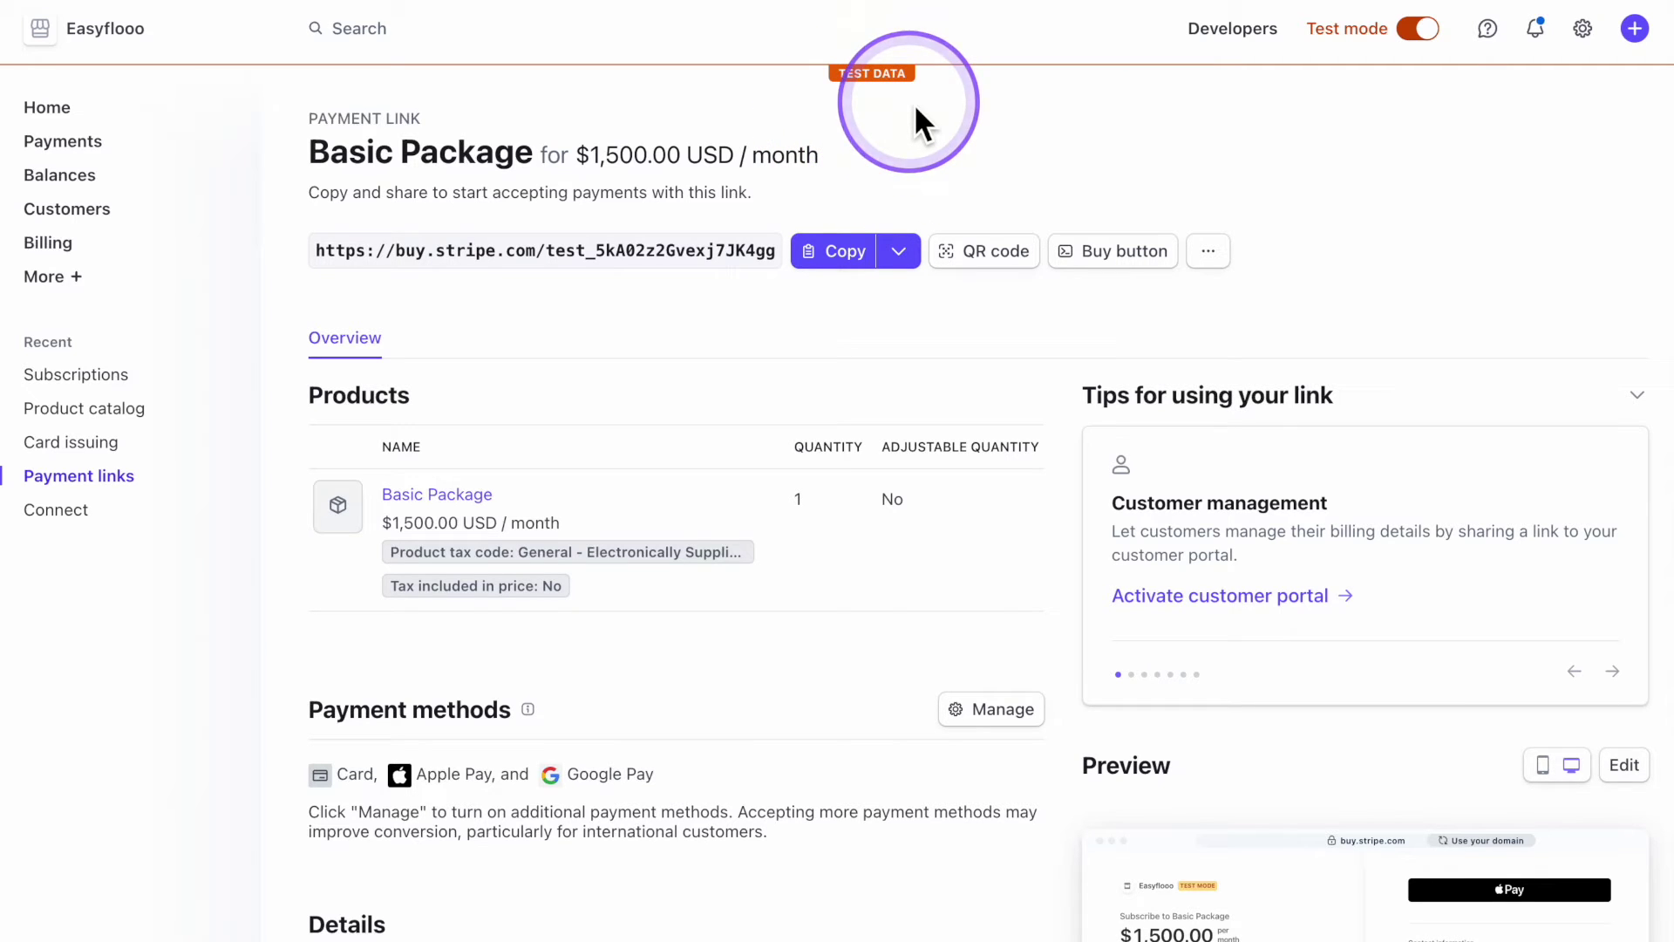
{"action": "left_click", "coordinate": [882, 141]}
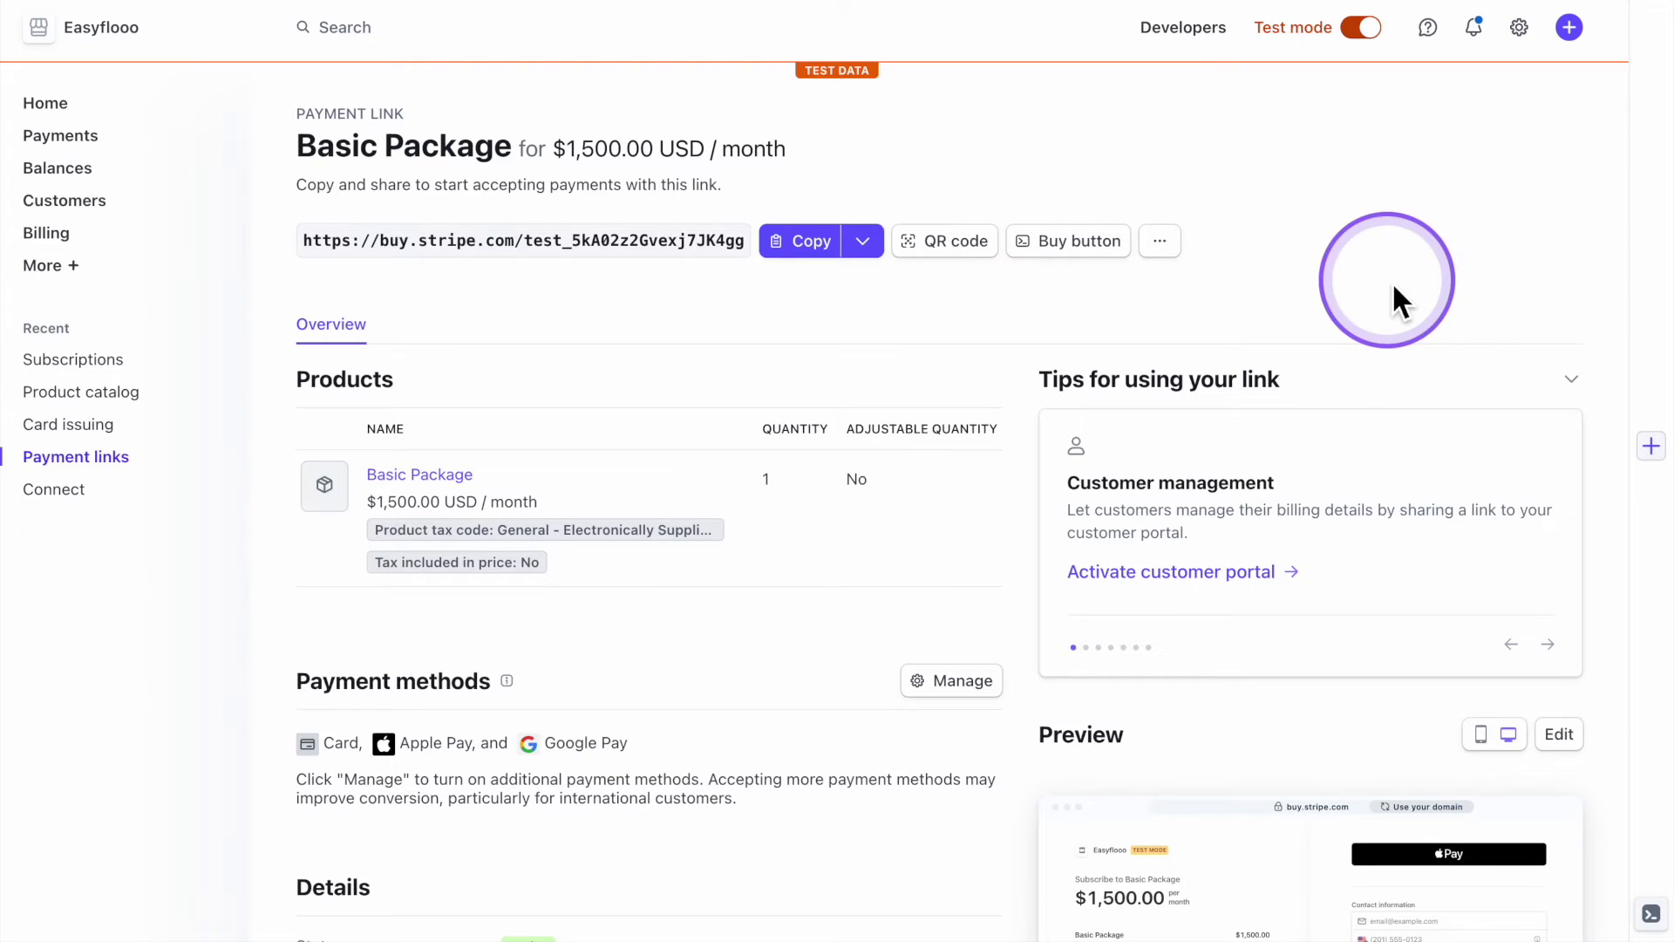
- Go to the Developers area and open its Webhooks page
{"action": "left_click", "coordinate": [1202, 53]}
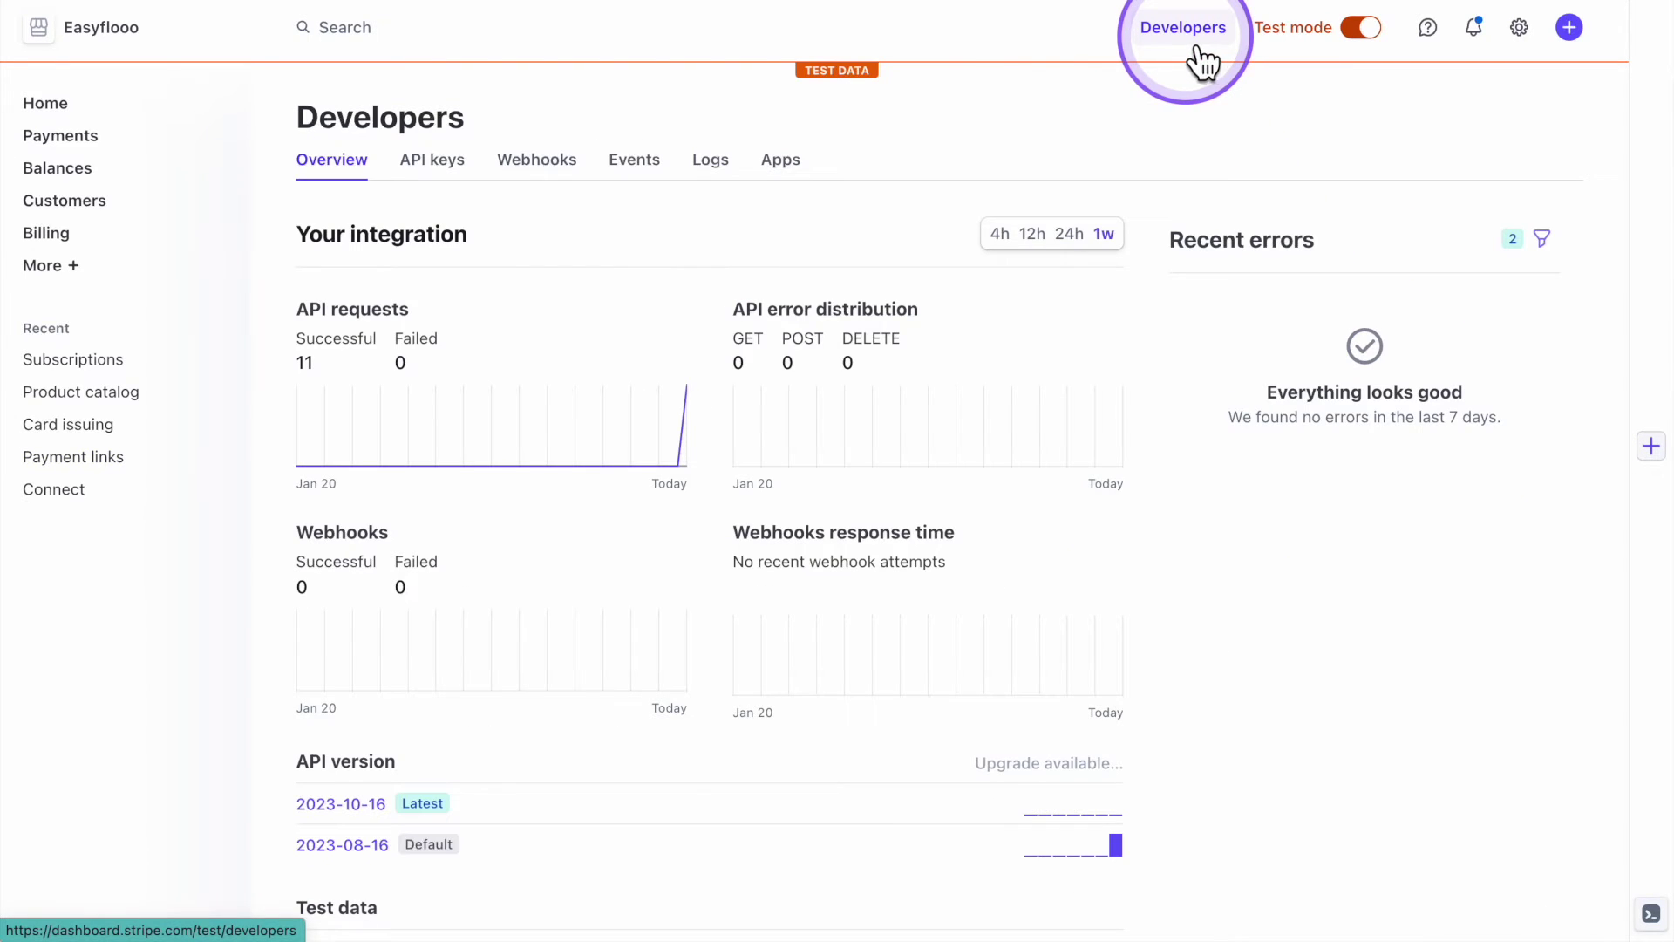
{"action": "left_click", "coordinate": [578, 173]}
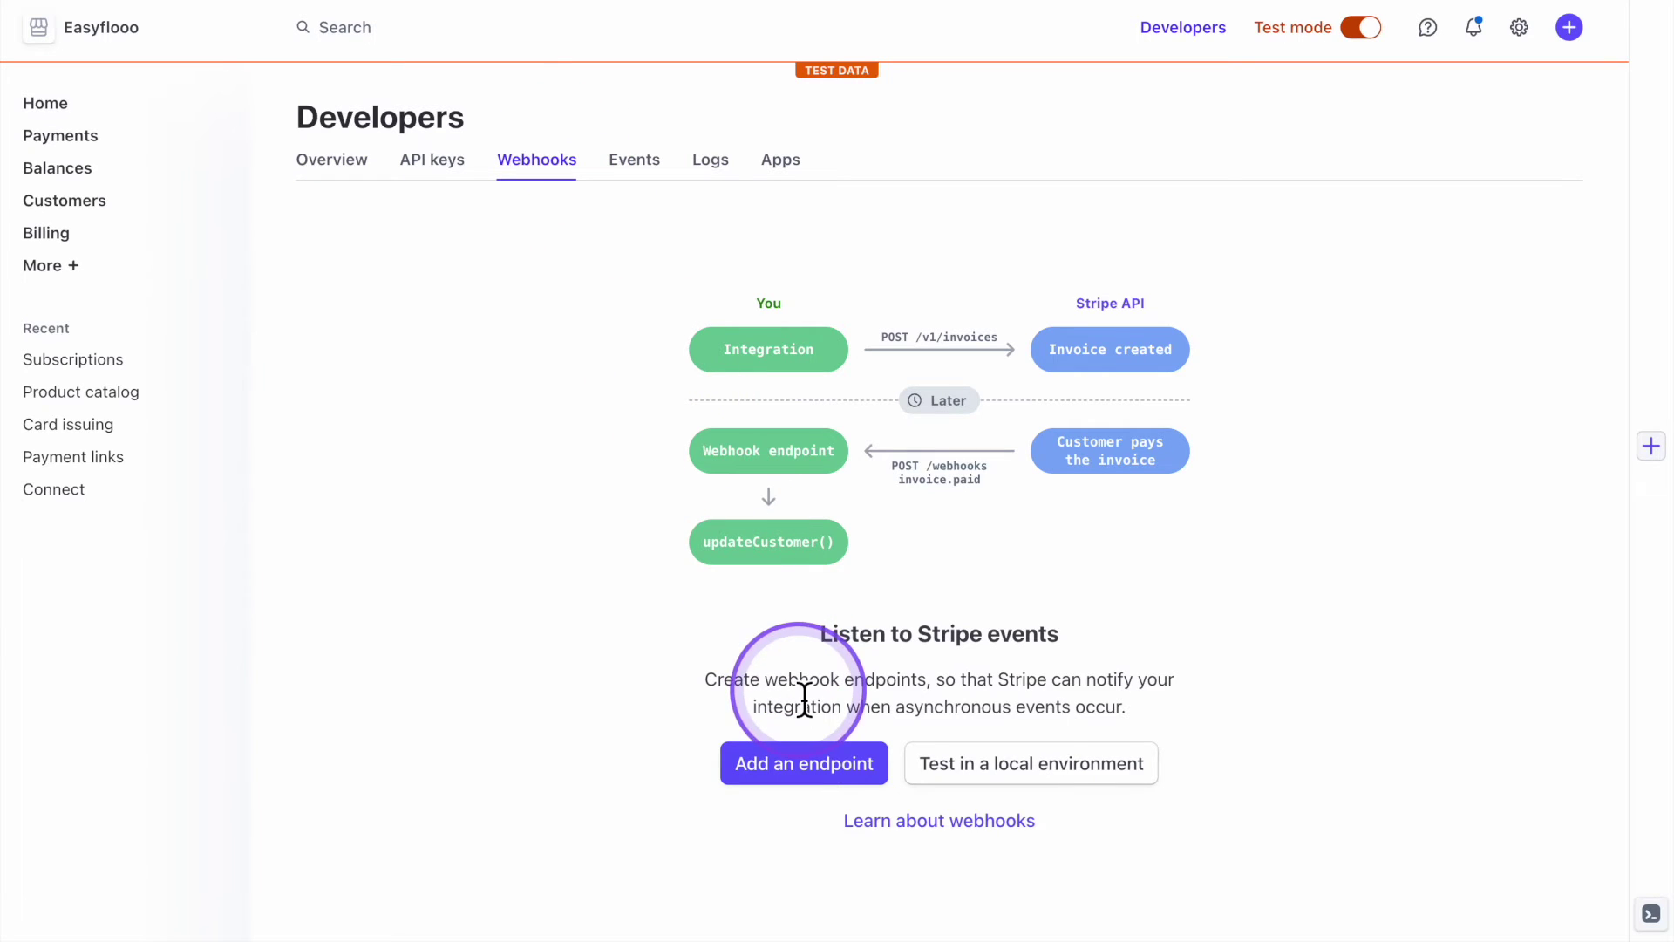
- Add a webhook endpoint, searching 'invoice.pa' and adding the invoice.payment_succeeded event
{"action": "left_click", "coordinate": [831, 763]}
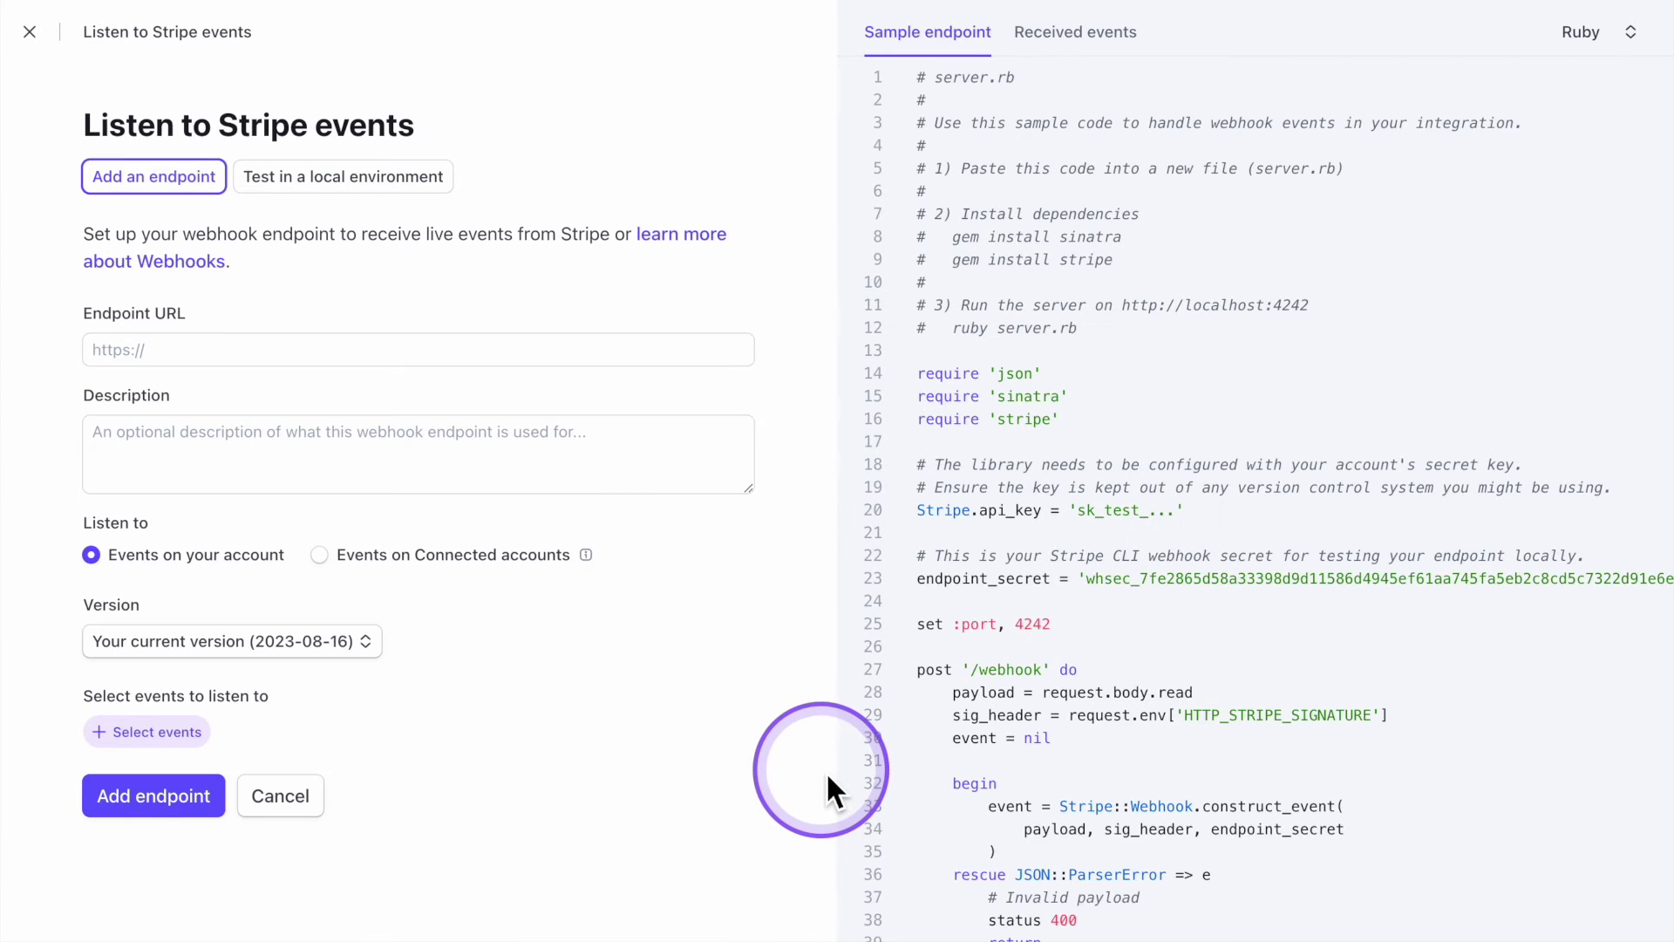
{"action": "left_click", "coordinate": [183, 748]}
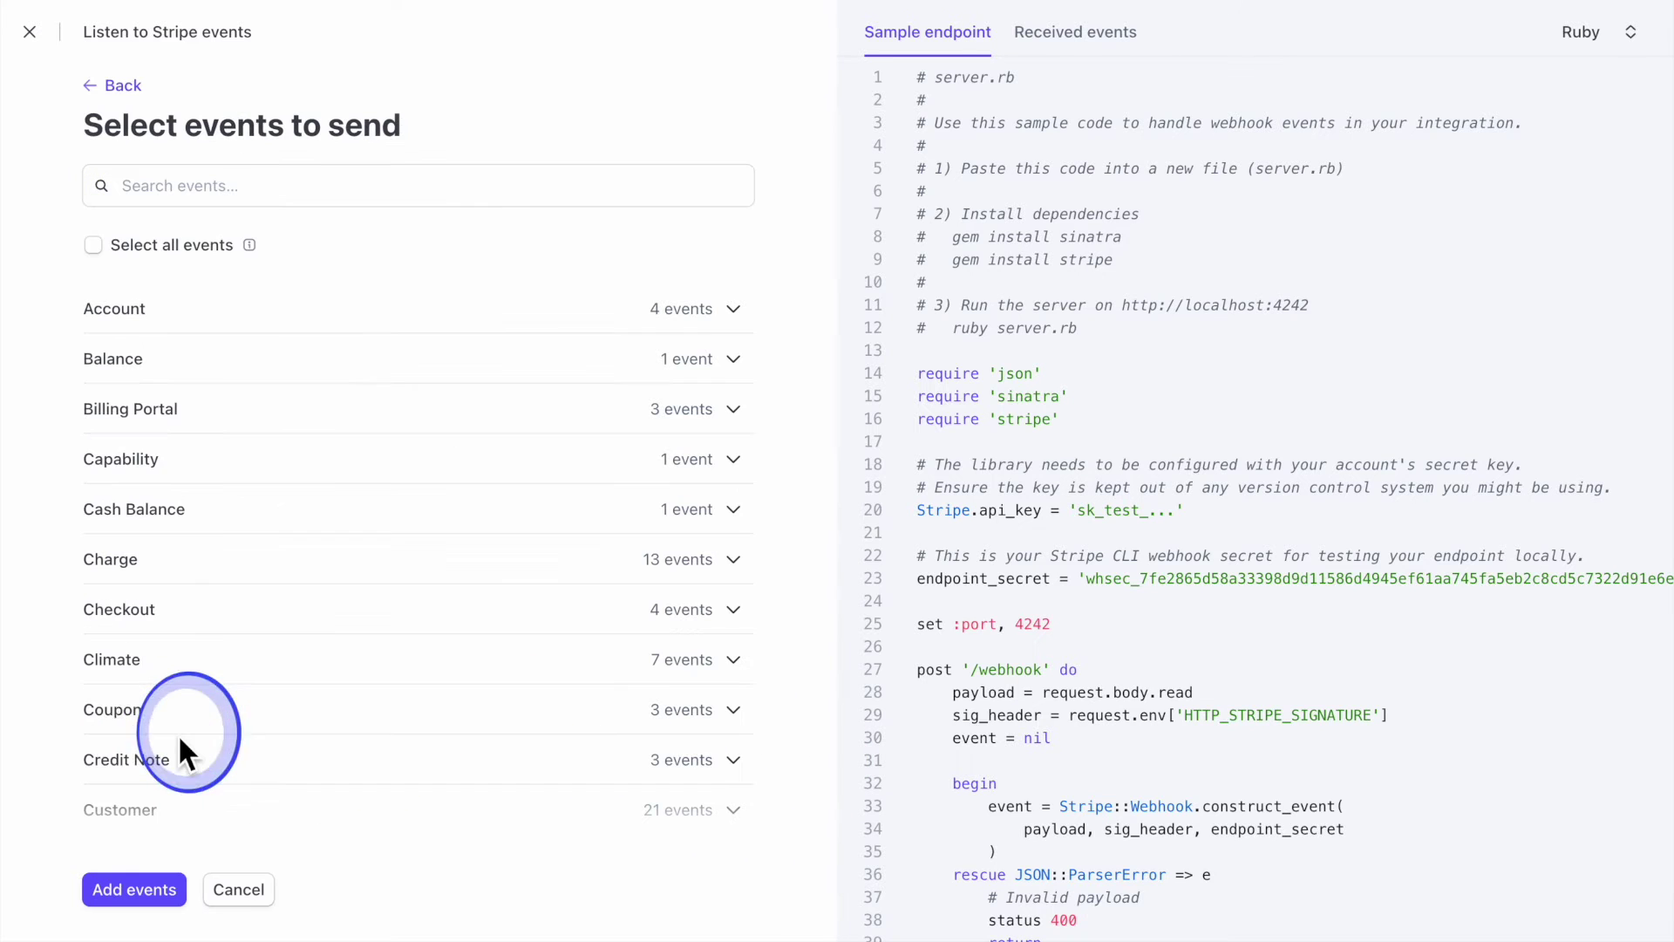
{"action": "left_click", "coordinate": [335, 210]}
{"action": "type", "text": "invo"}
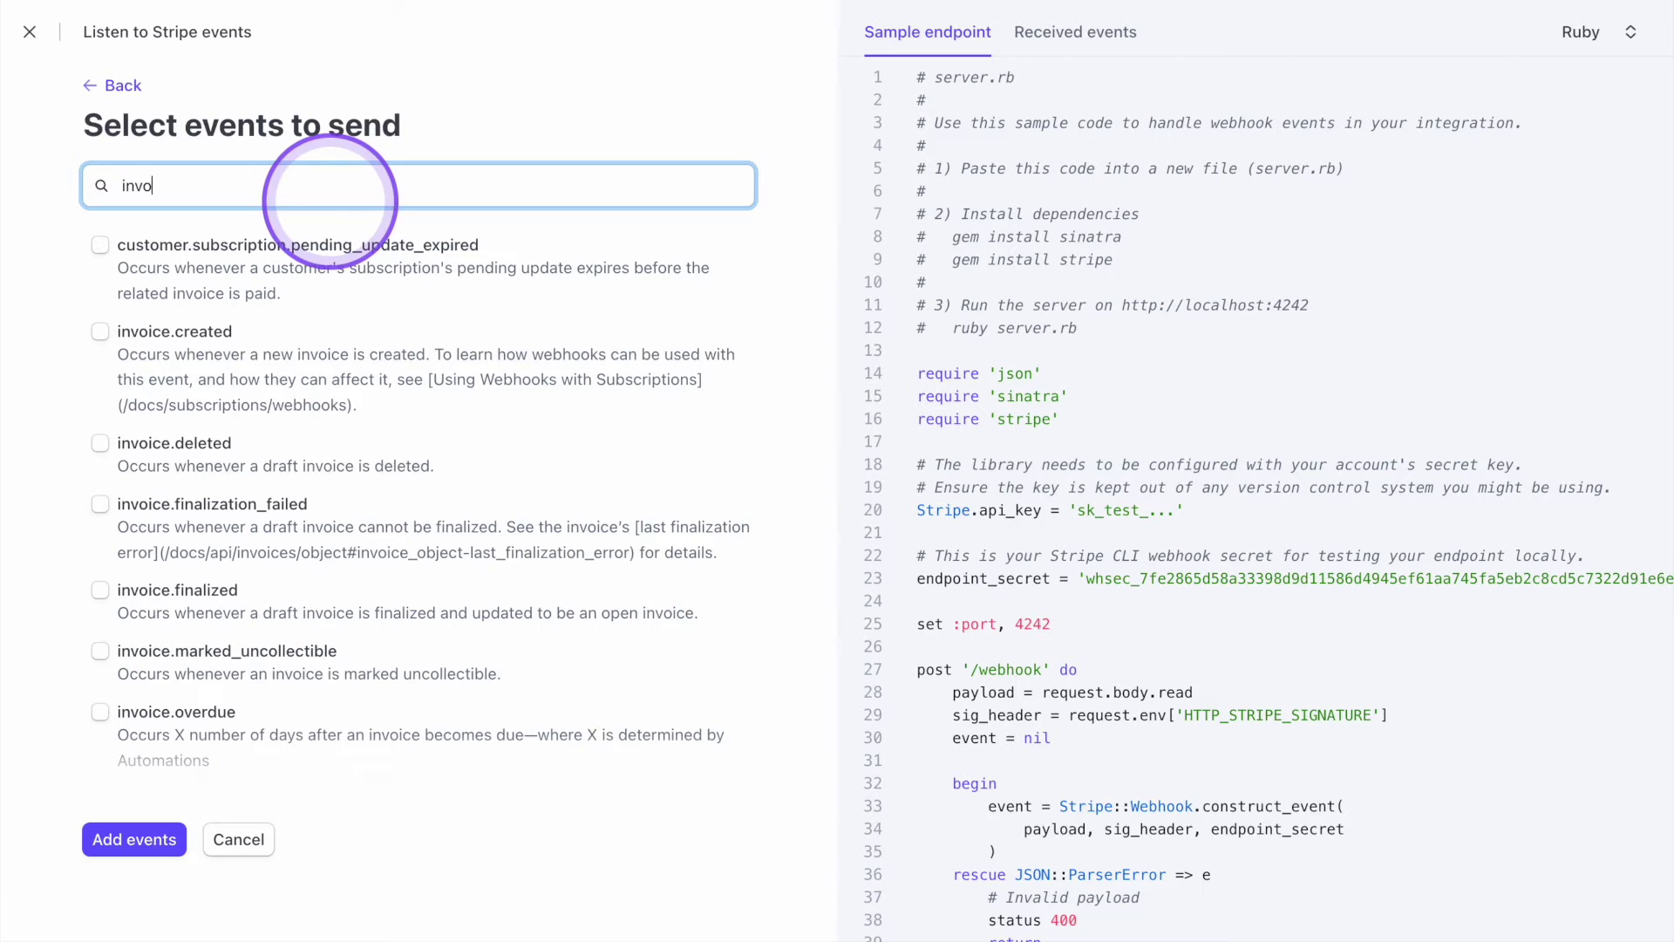
{"action": "type", "text": "ice.pad"}
{"action": "key", "text": "BackSpace"}
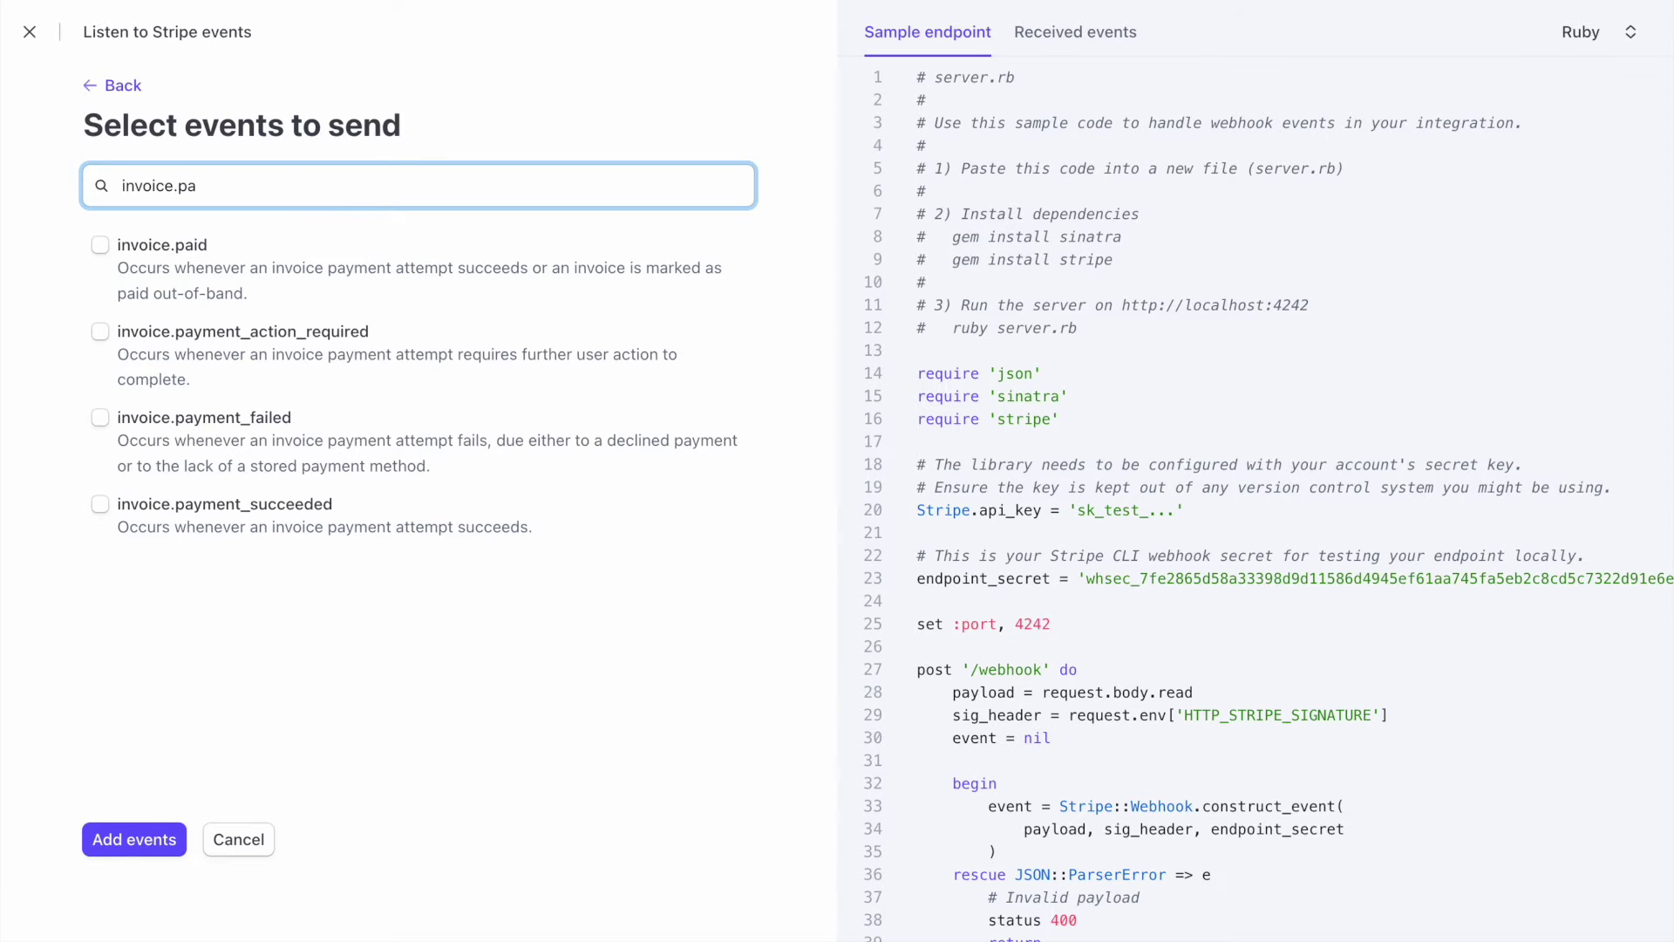
{"action": "left_click", "coordinate": [131, 531]}
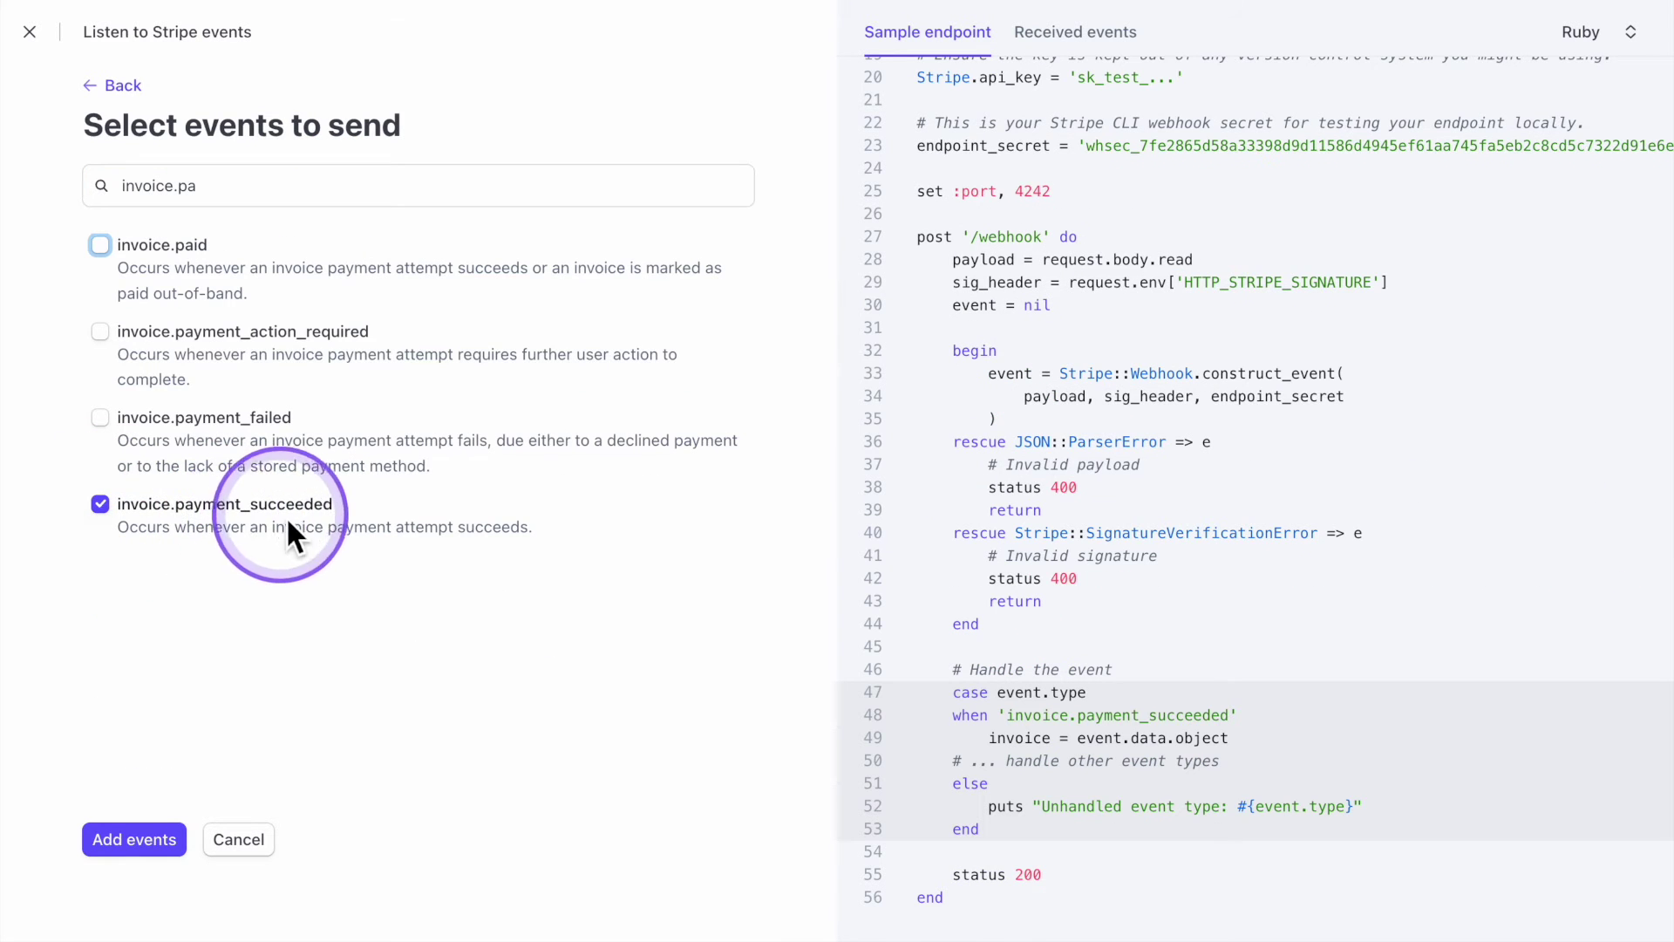
{"action": "left_click", "coordinate": [171, 844]}
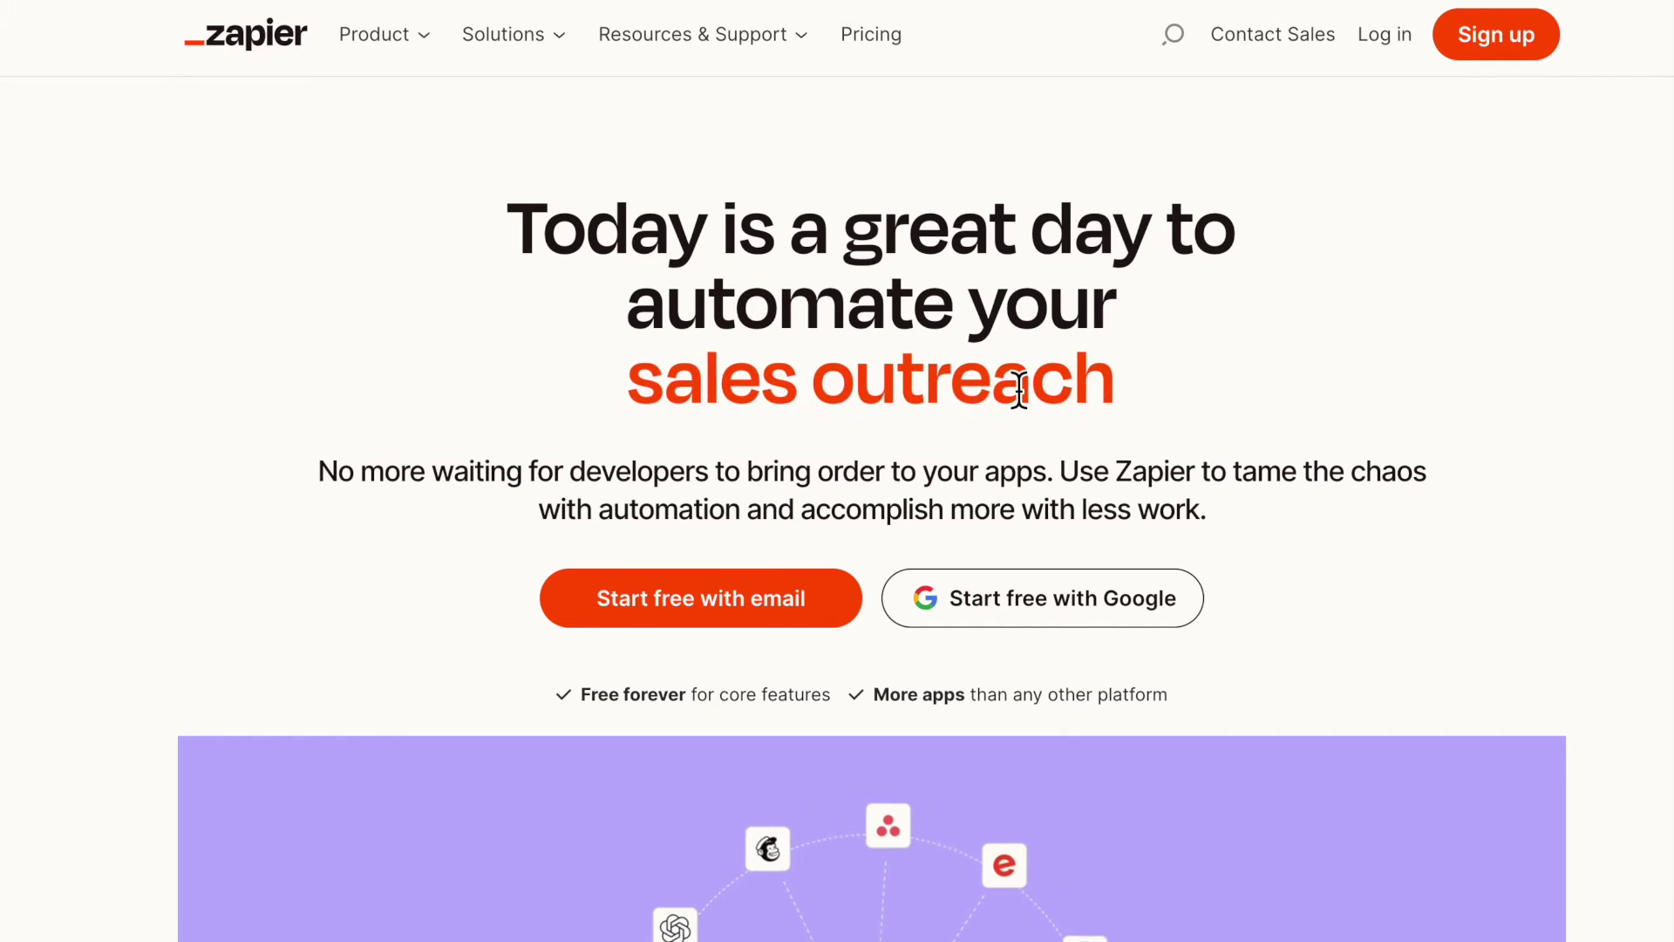
- From the Zapier dashboard, use Create > Zaps to open a new Untitled Zap draft
{"action": "left_click", "coordinate": [169, 232]}
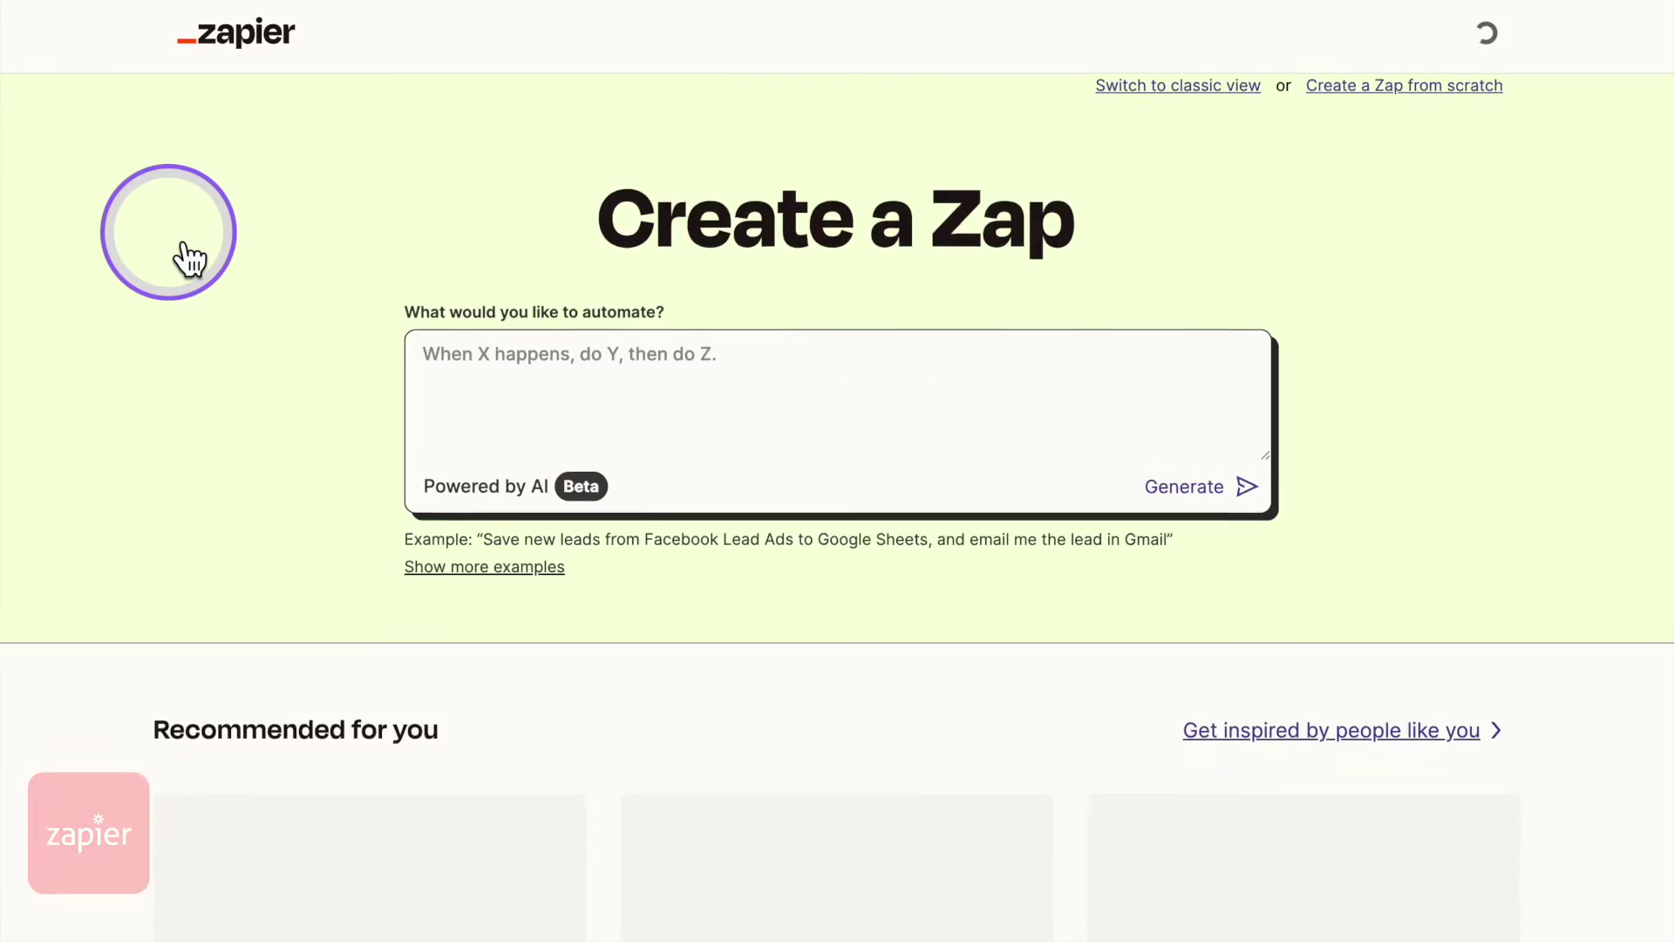
{"action": "left_click", "coordinate": [226, 152]}
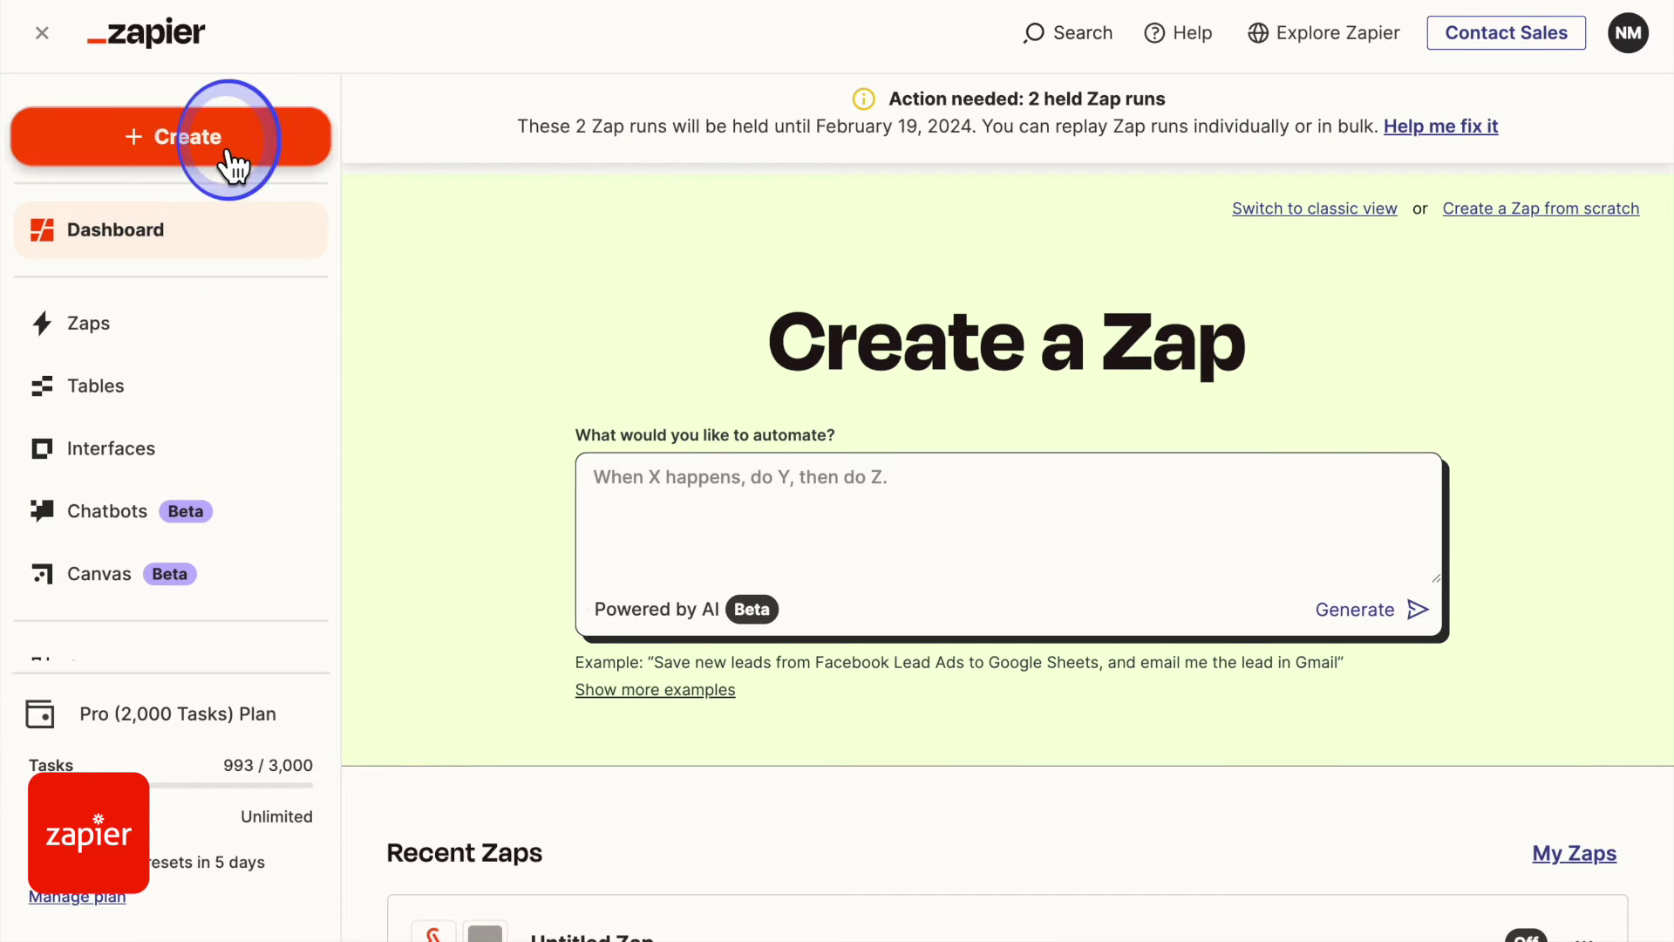
{"action": "left_click", "coordinate": [181, 223]}
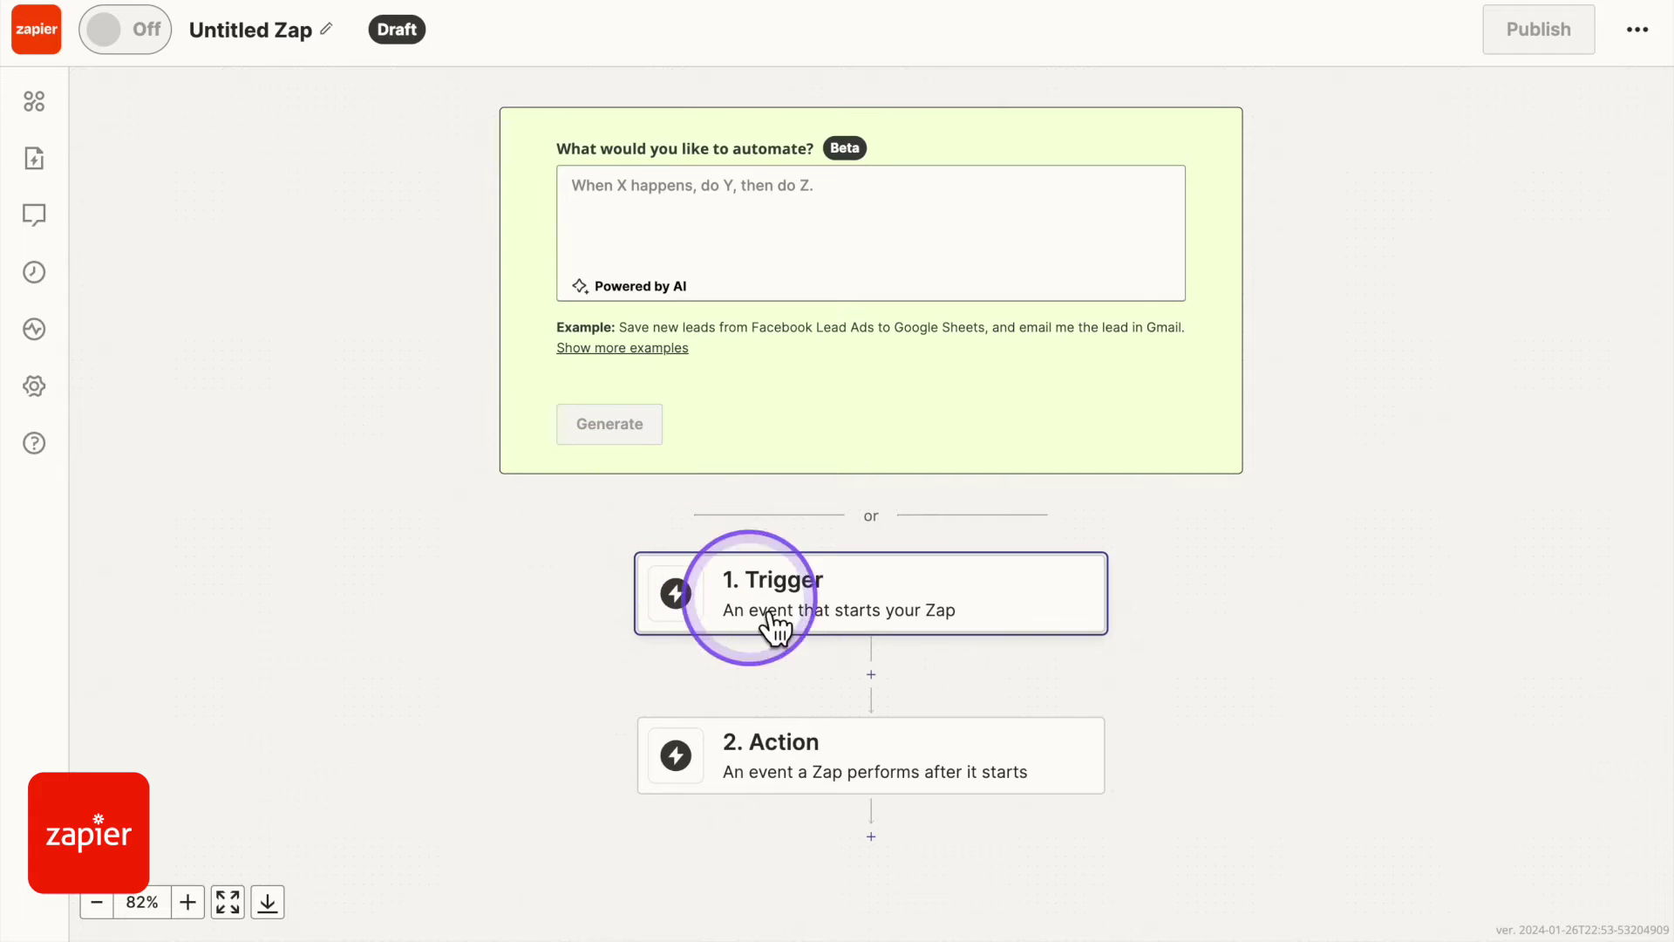
- Set the trigger to Webhooks by Zapier's Catch Hook event and copy the generated webhook URL
{"action": "left_click", "coordinate": [778, 621]}
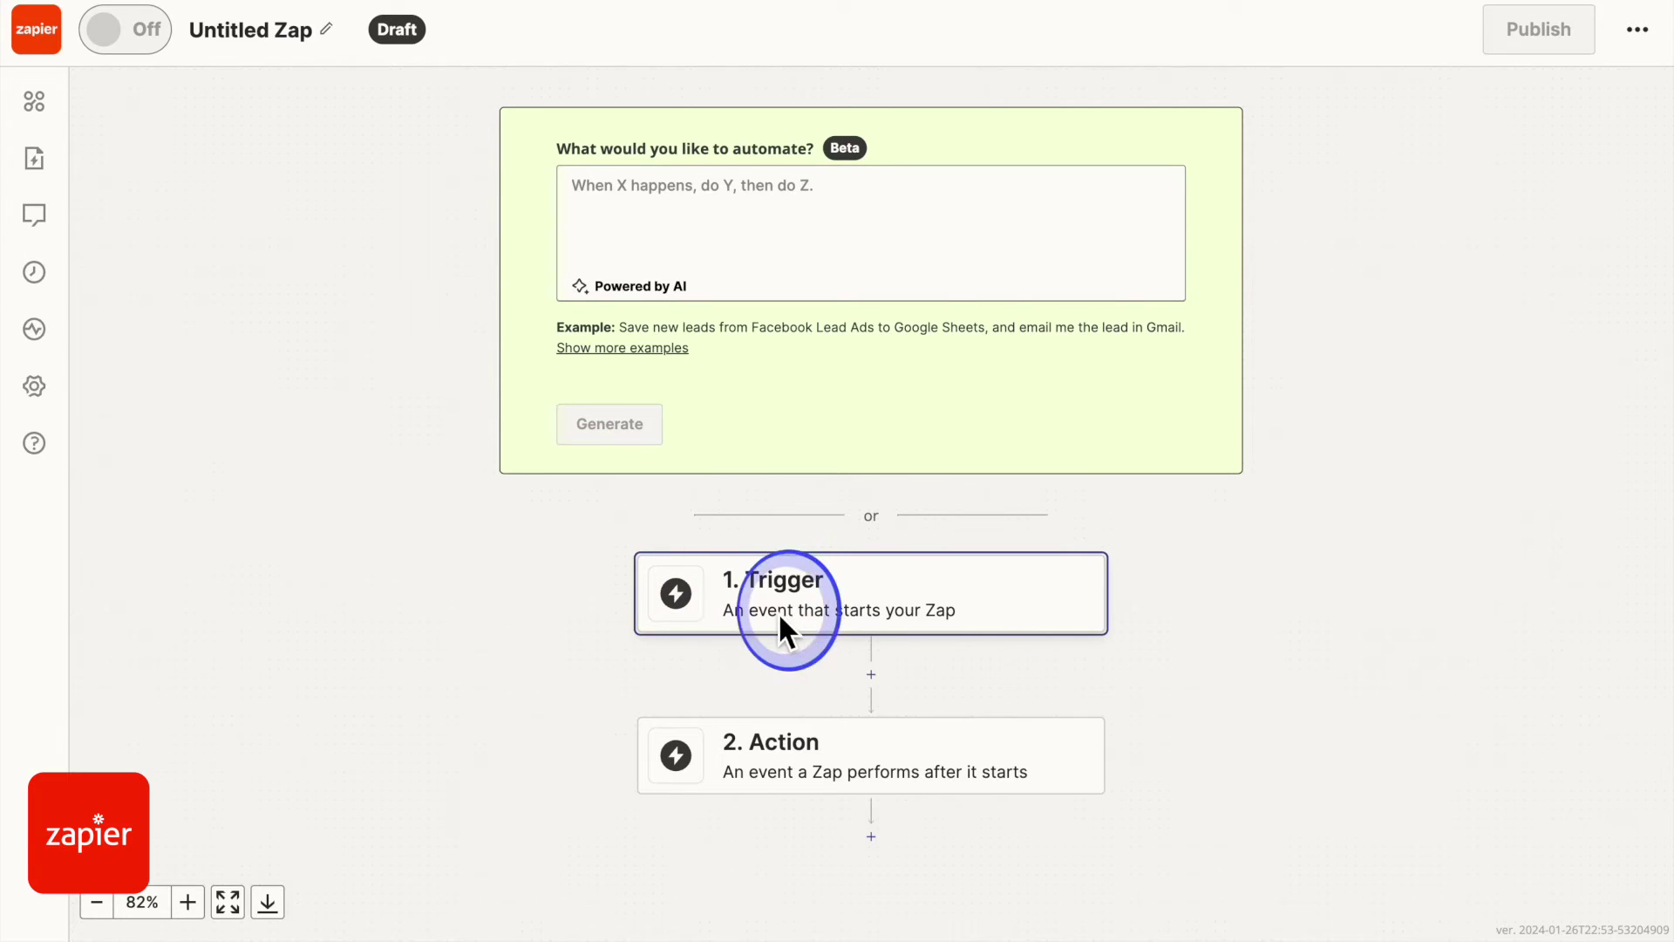
{"action": "left_click", "coordinate": [692, 316]}
{"action": "type", "text": "webhook"}
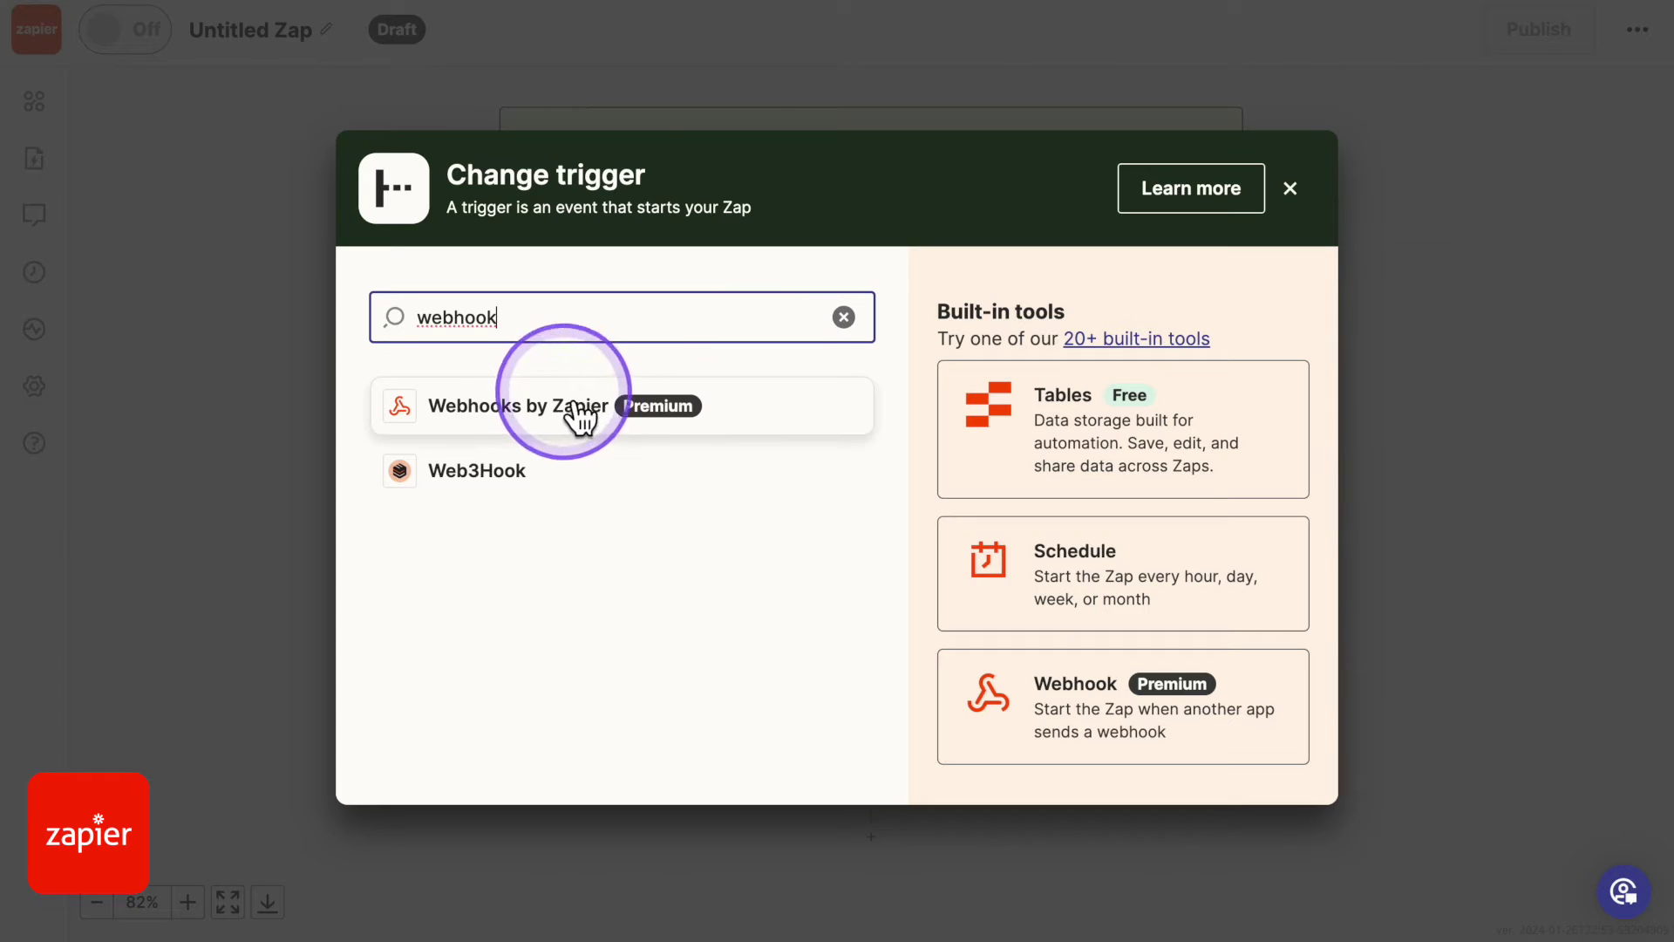
{"action": "left_click", "coordinate": [695, 434]}
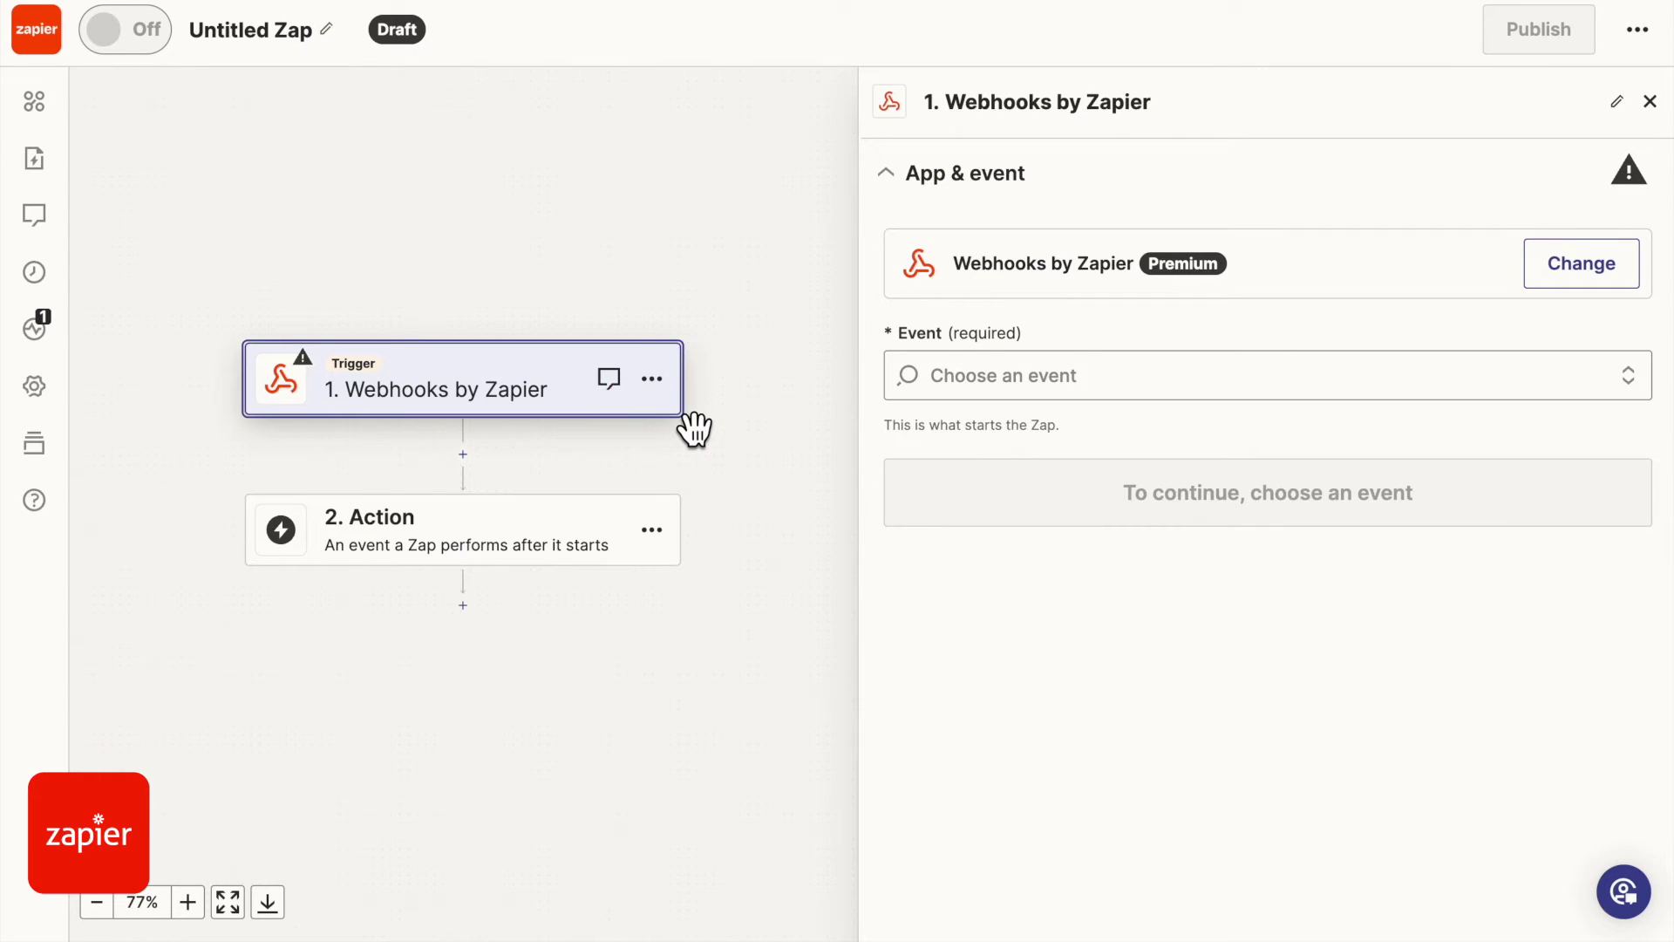
{"action": "left_click", "coordinate": [779, 408]}
{"action": "left_click", "coordinate": [1046, 385]}
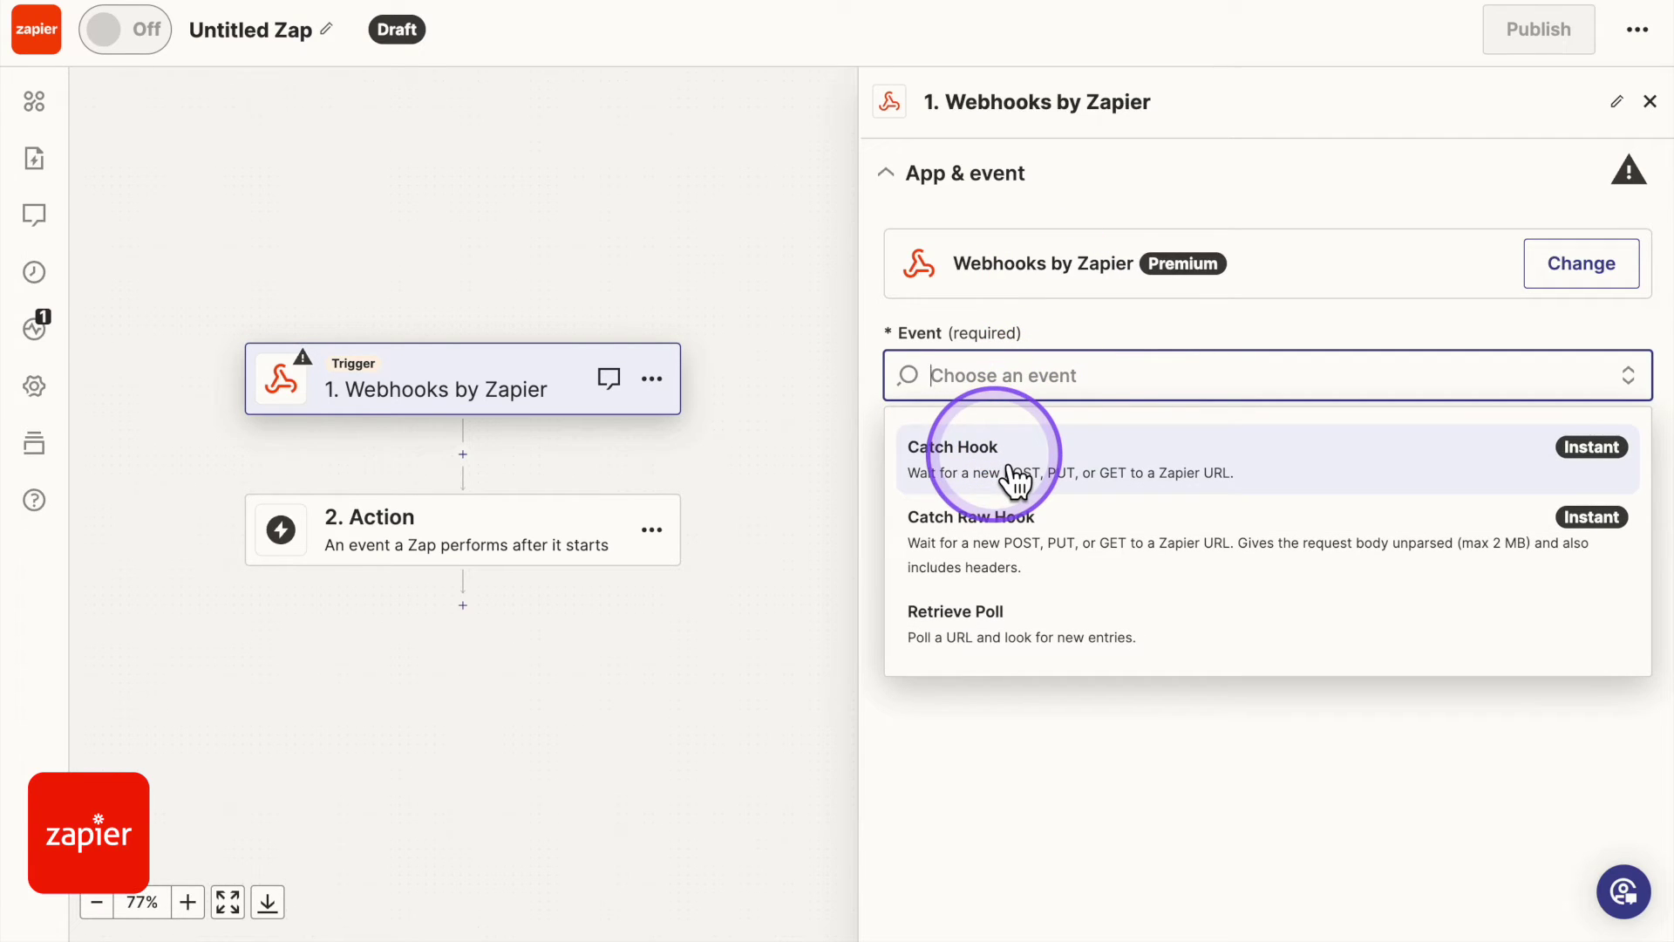
{"action": "left_click", "coordinate": [1014, 475]}
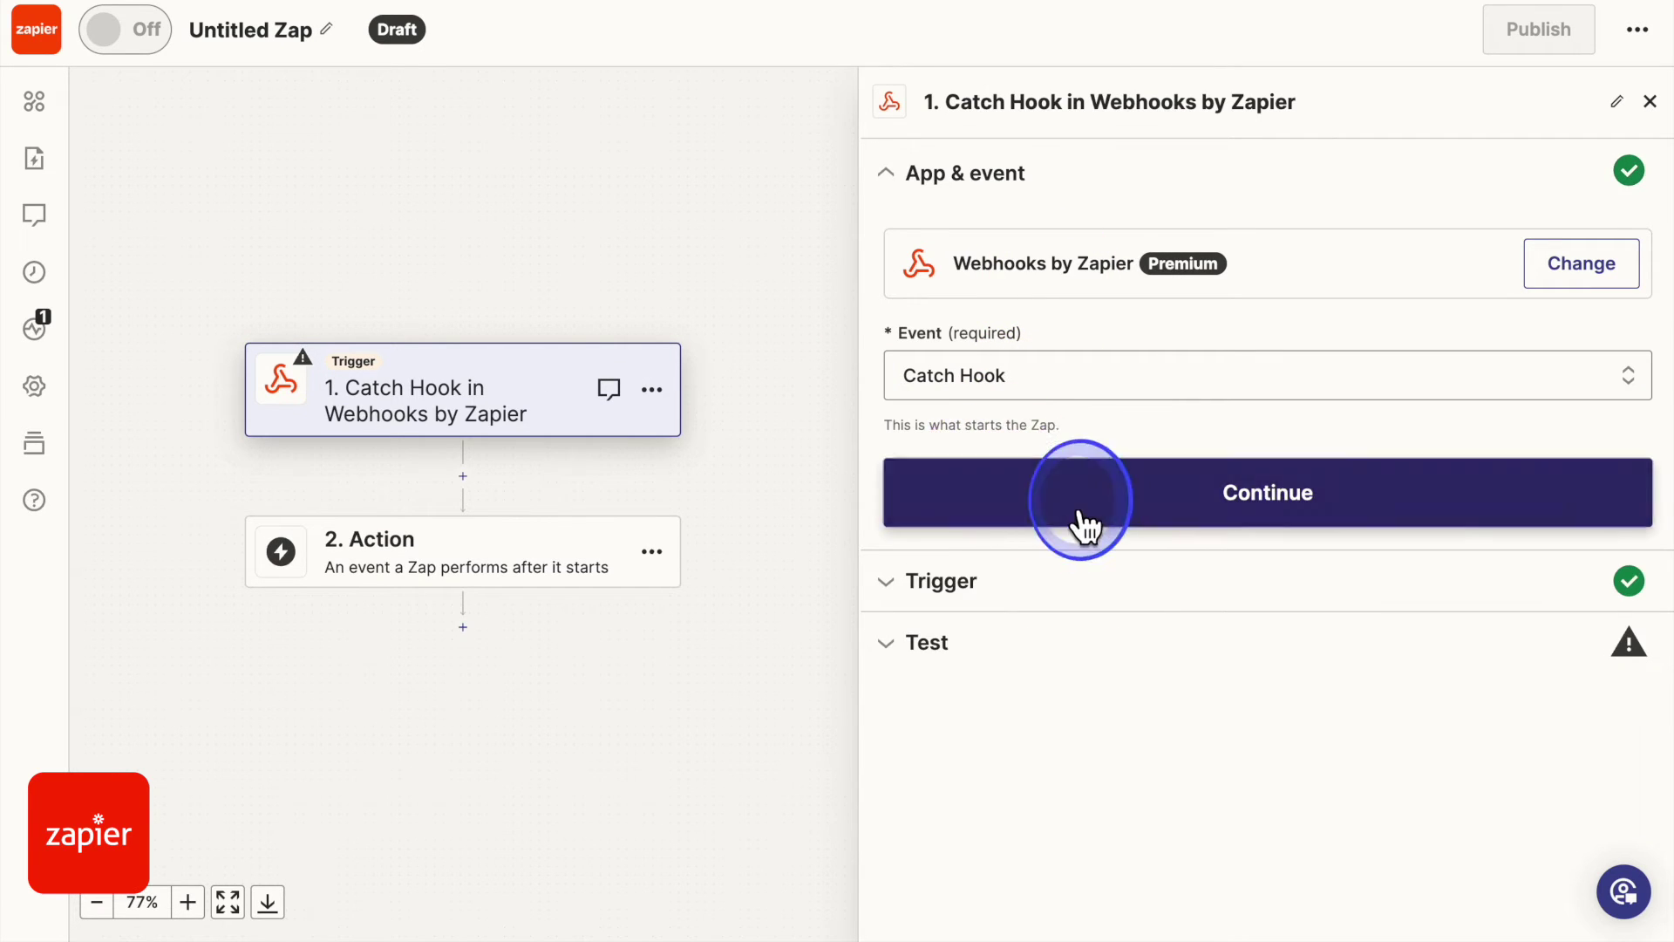
{"action": "left_click", "coordinate": [1080, 514]}
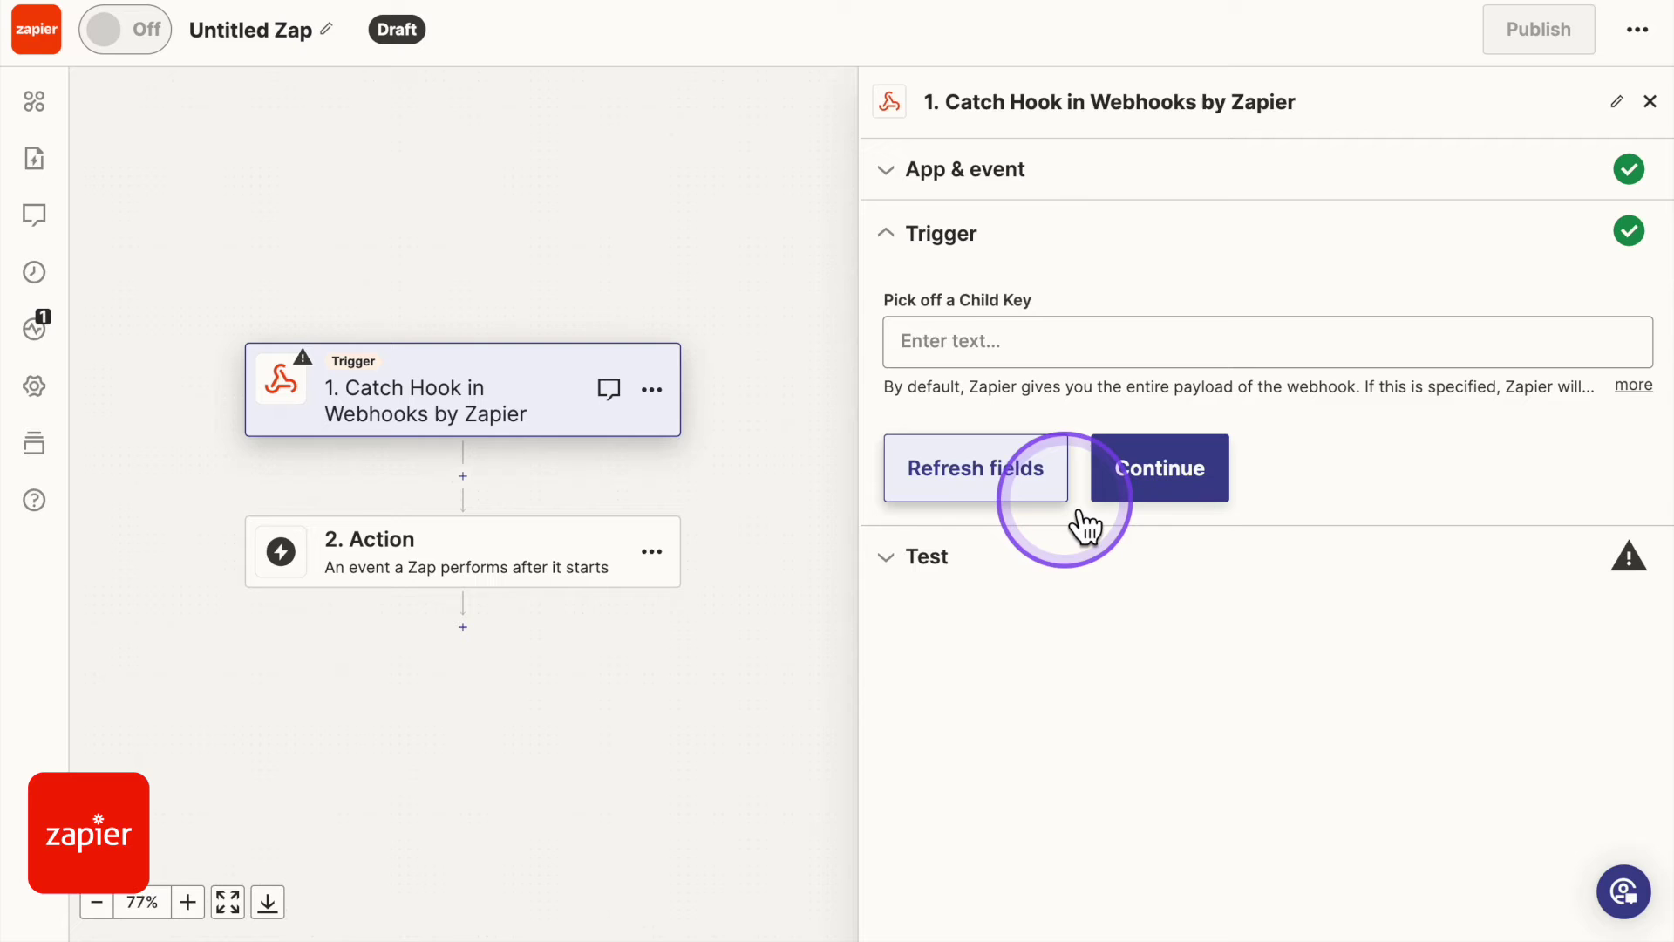
{"action": "left_click", "coordinate": [1139, 475]}
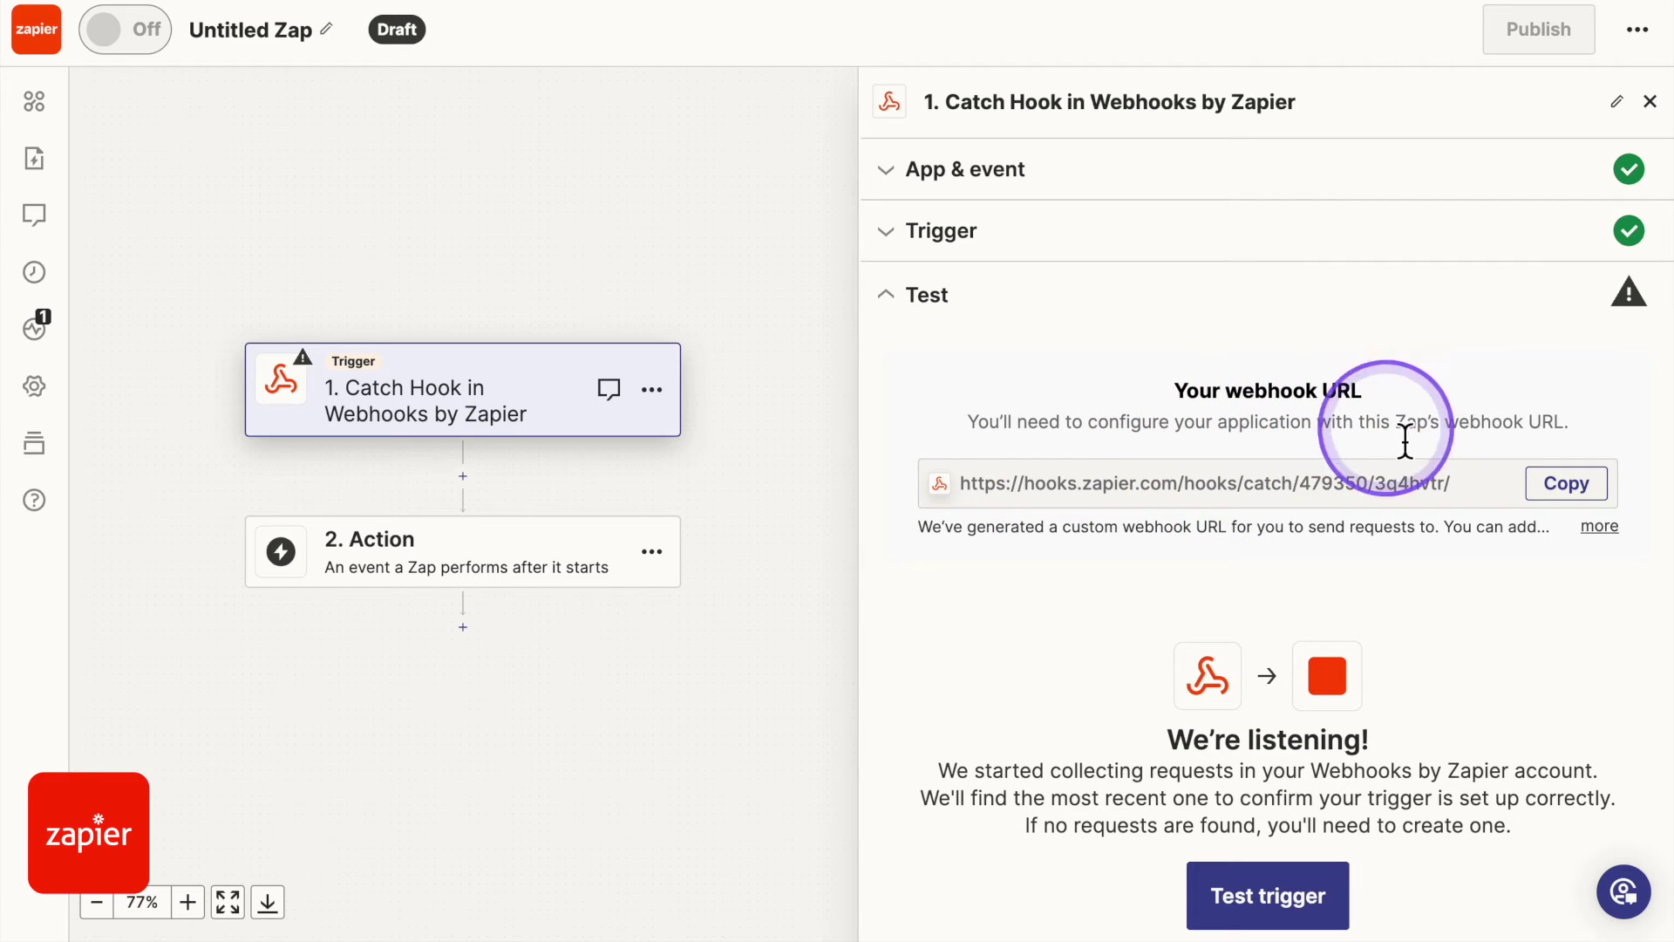
{"action": "left_click", "coordinate": [1587, 498]}
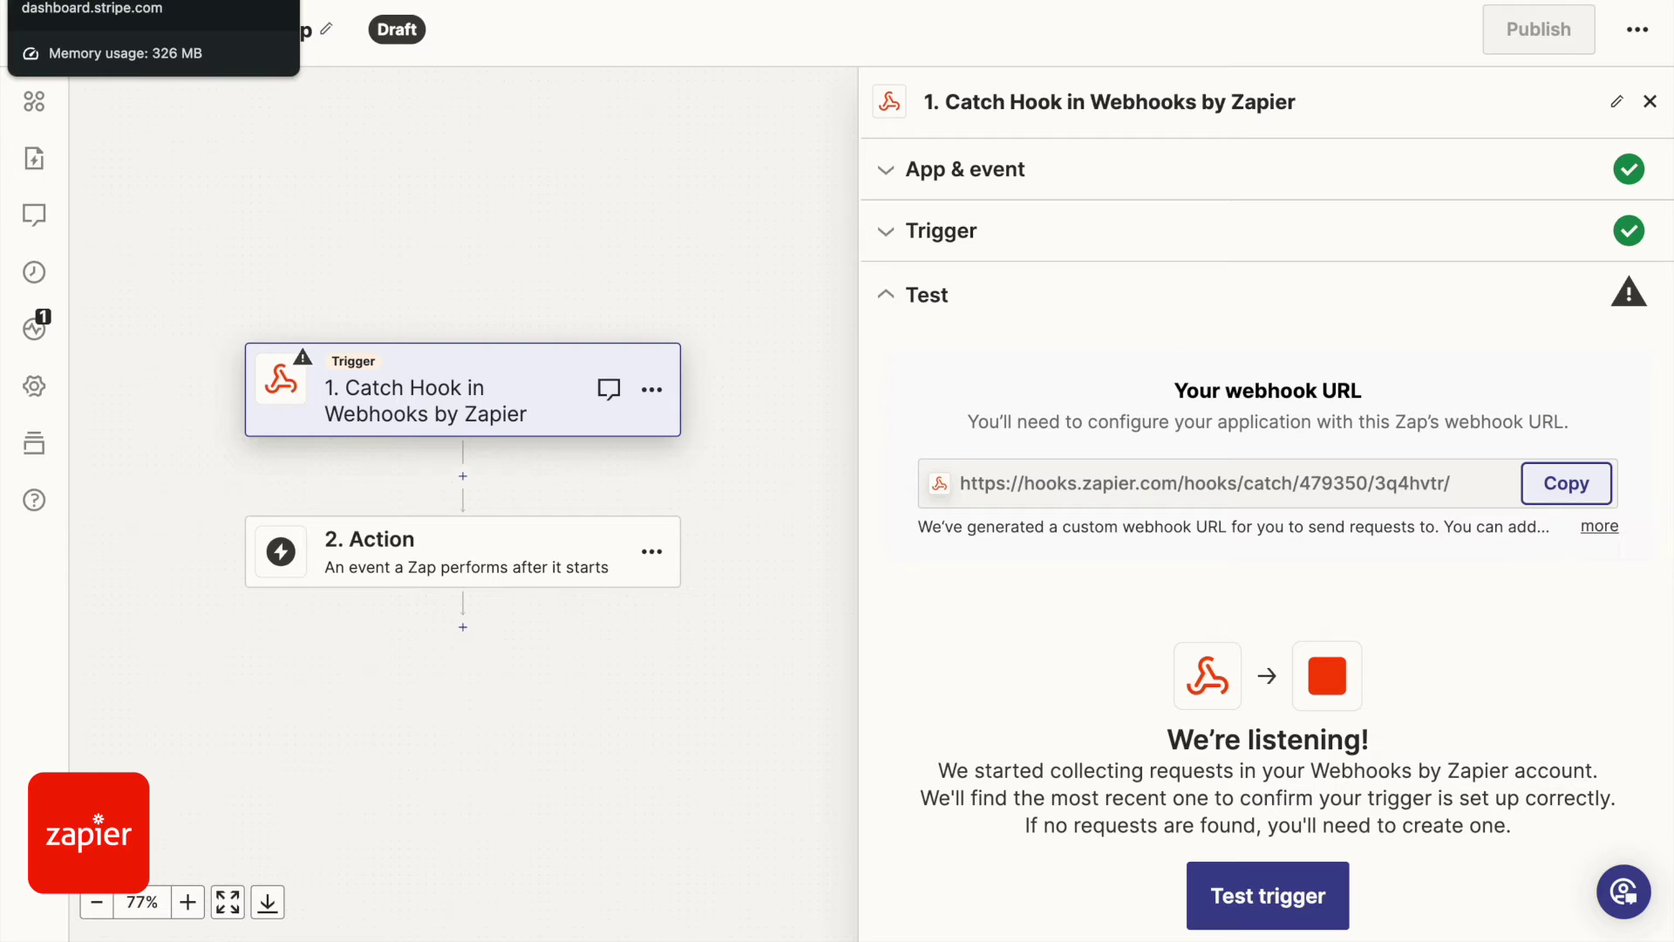
- Use the copied Zapier catch-hook URL as the Stripe endpoint URL and add the endpoint
{"action": "left_click", "coordinate": [96, 2]}
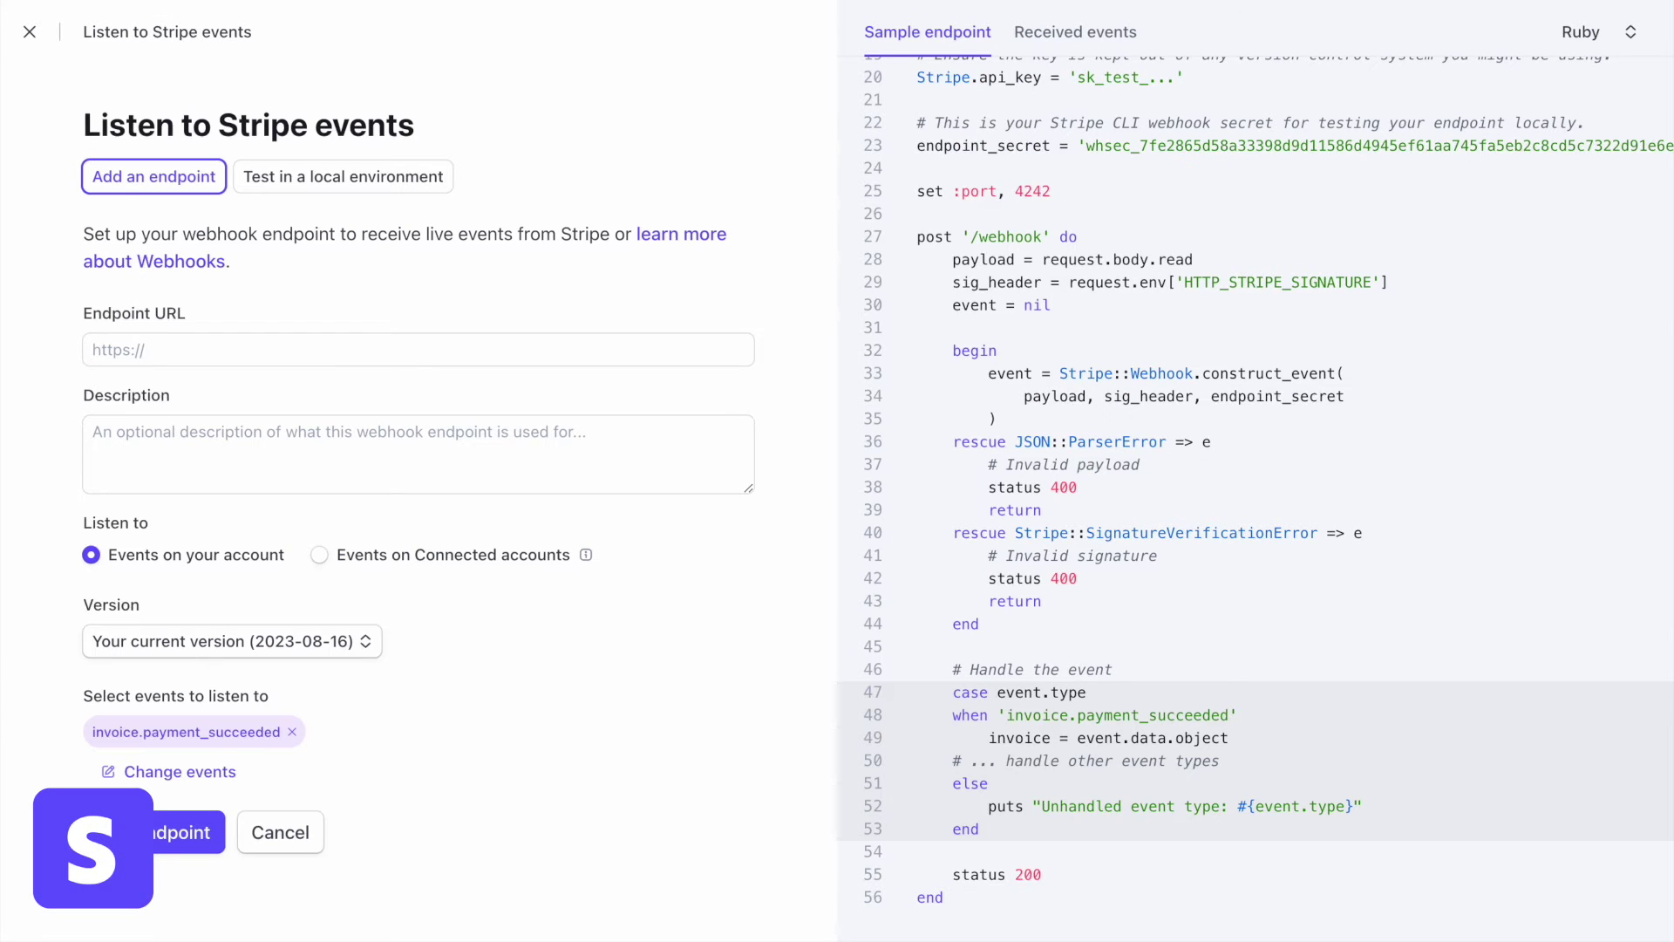
{"action": "left_click", "coordinate": [152, 350]}
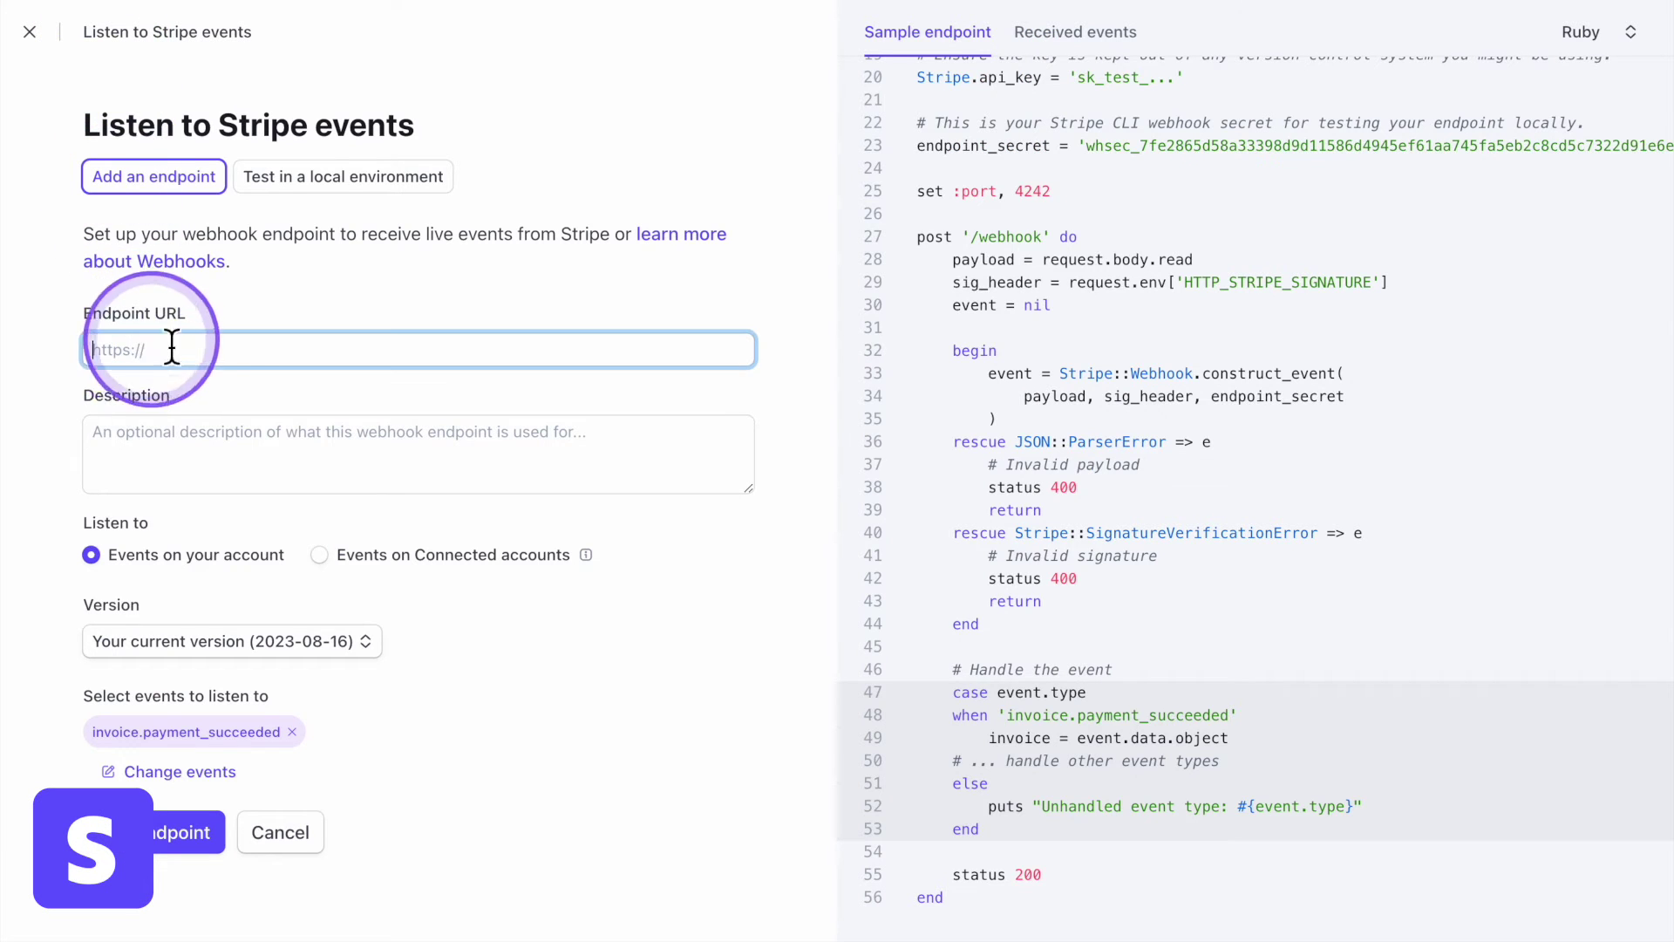
{"action": "key", "text": "ctrl+v"}
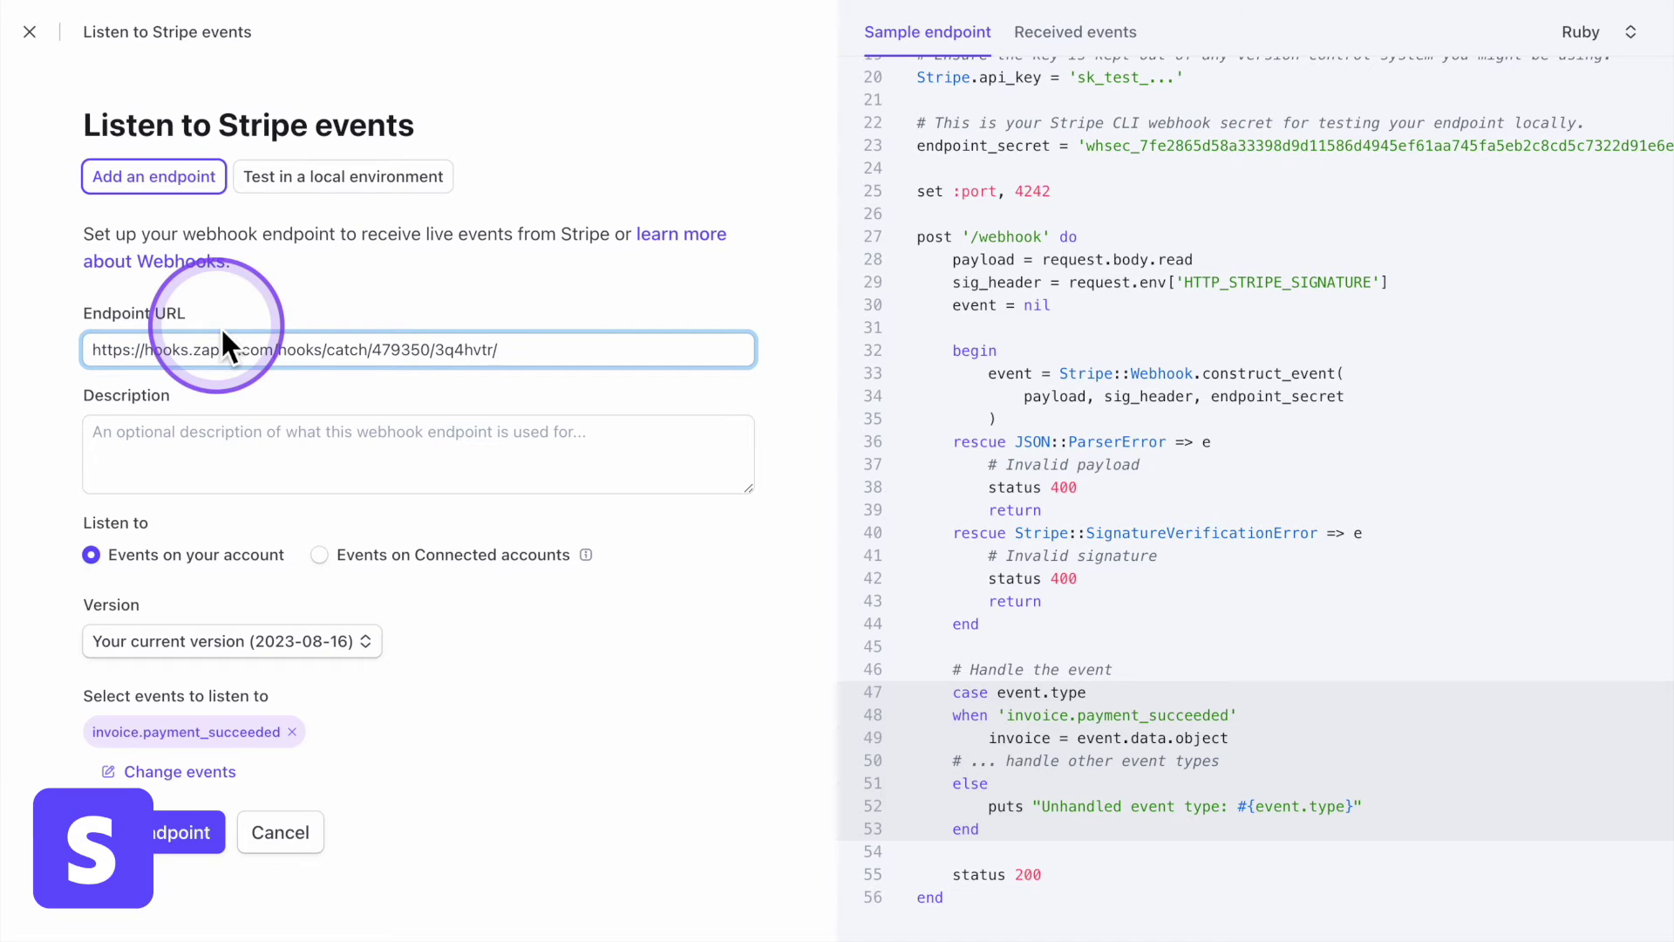
{"action": "left_click", "coordinate": [448, 302]}
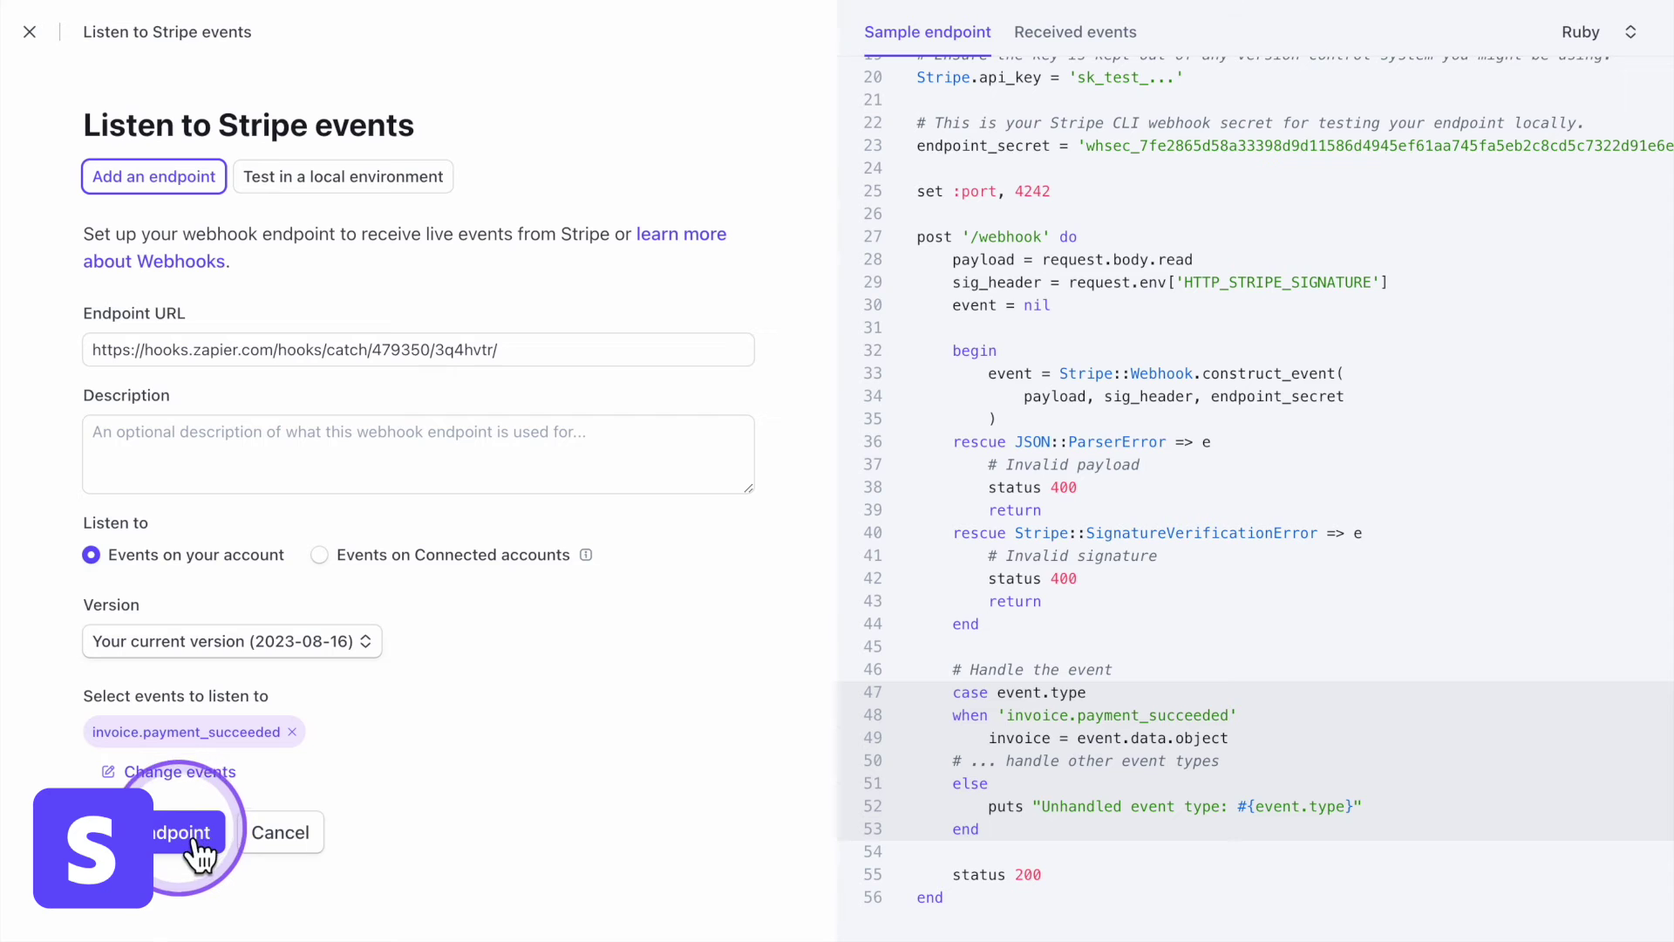
{"action": "left_click", "coordinate": [187, 837]}
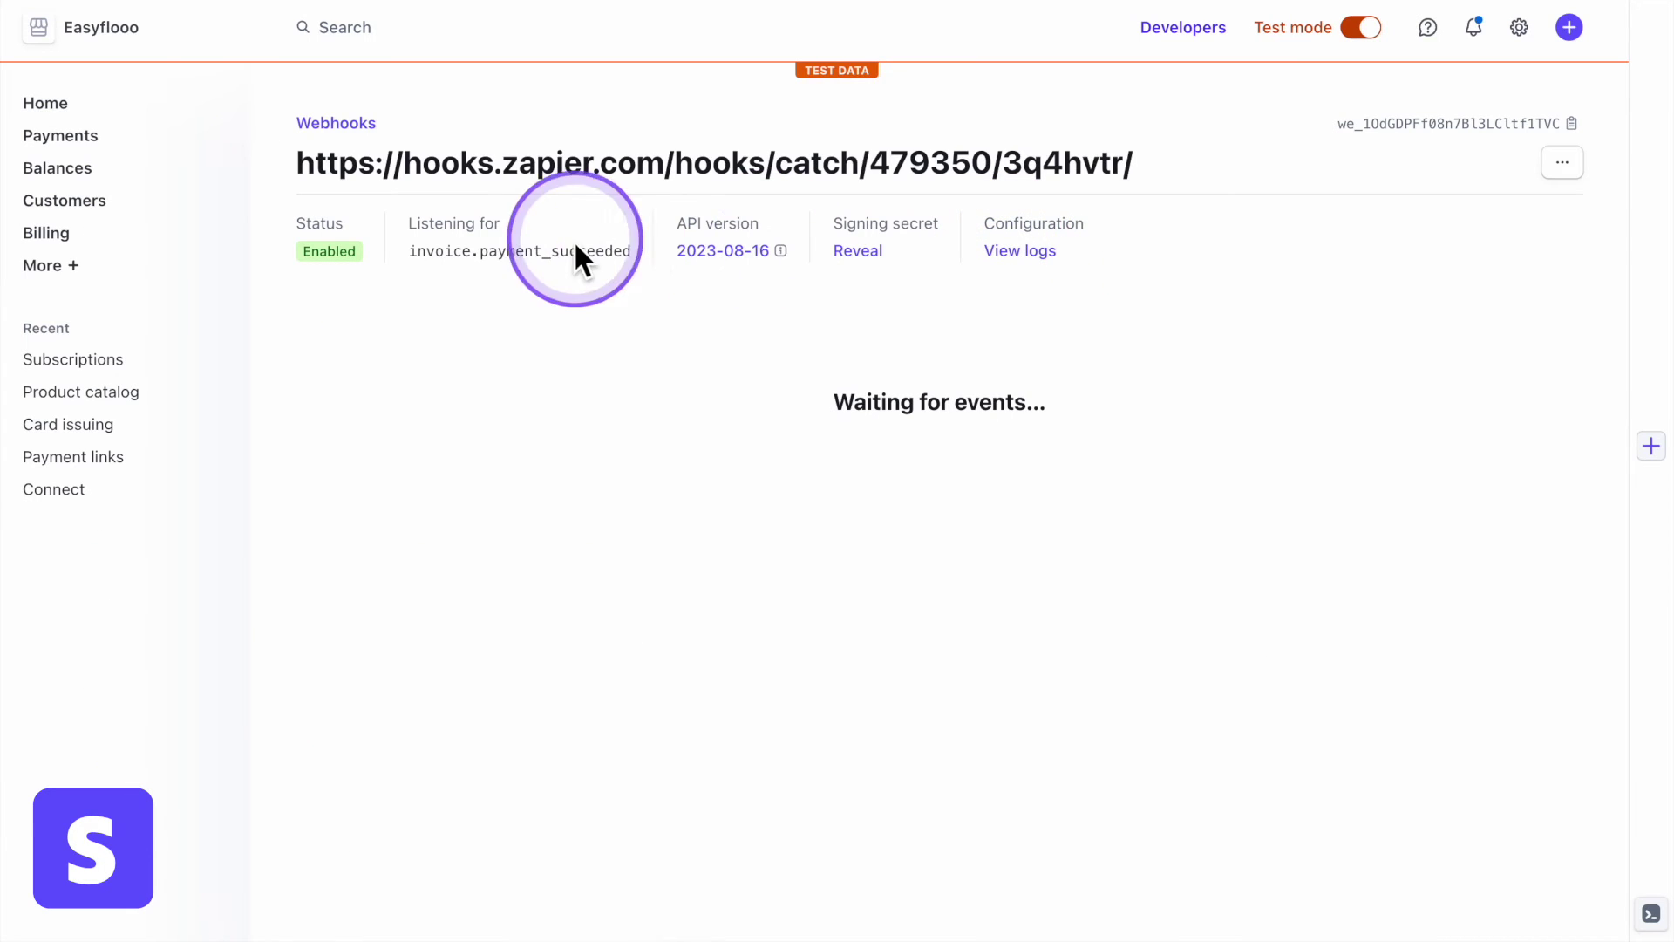
- Check the new endpoint's empty request logs, then return to the Product catalog
{"action": "left_click", "coordinate": [1029, 255]}
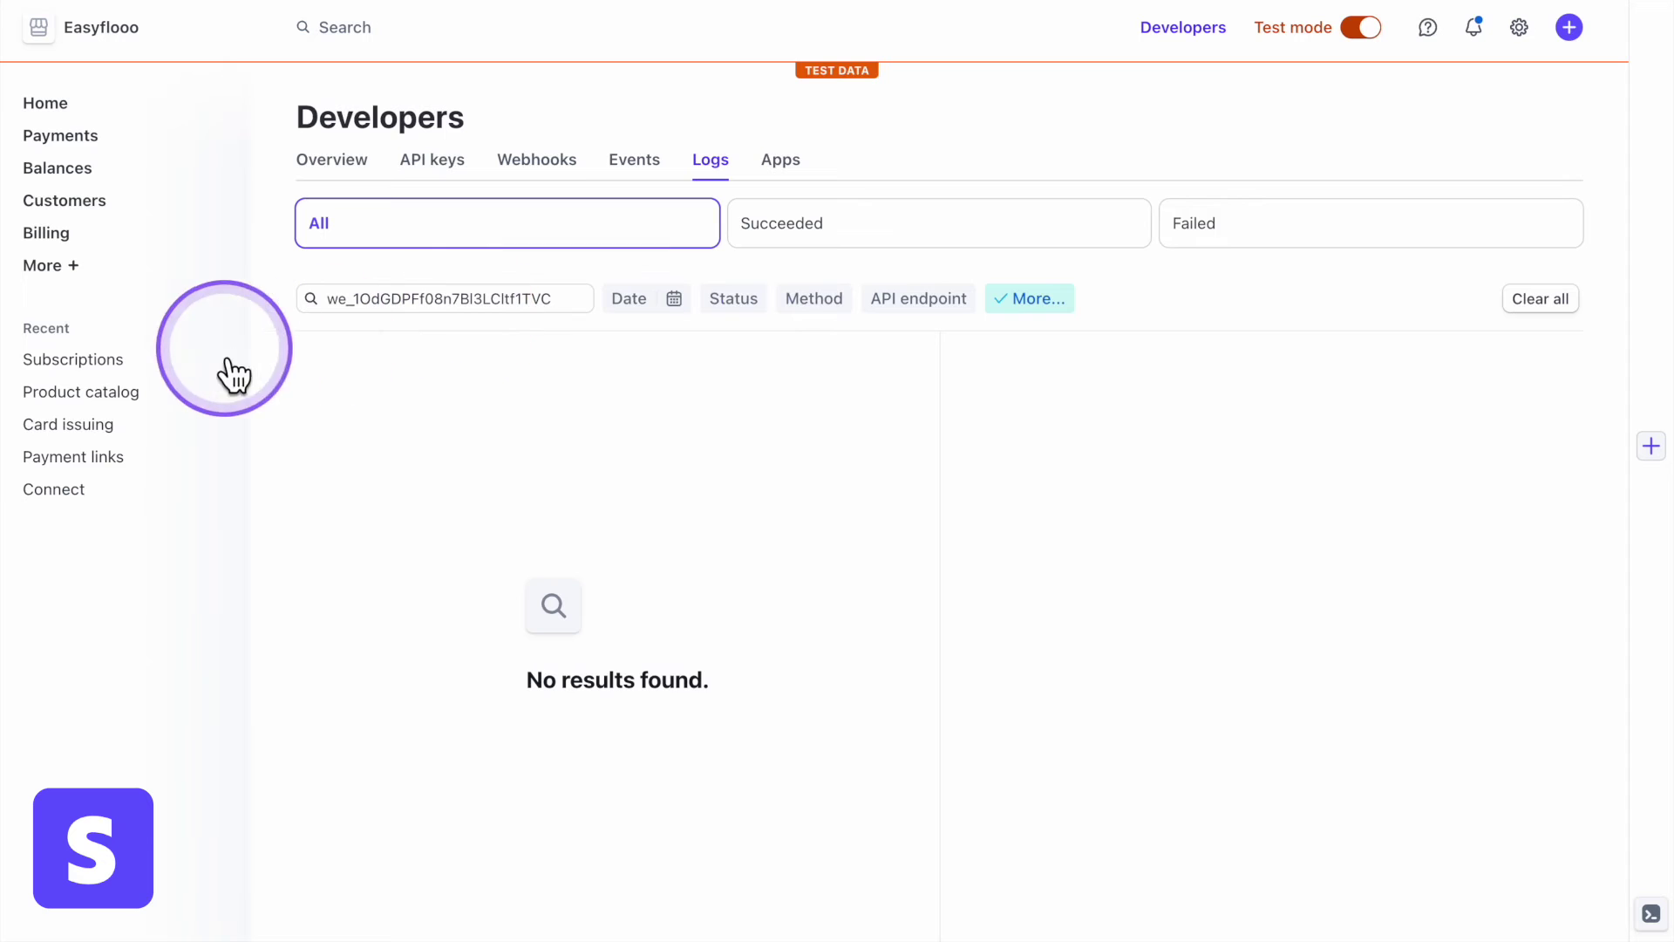
{"action": "left_click", "coordinate": [136, 406]}
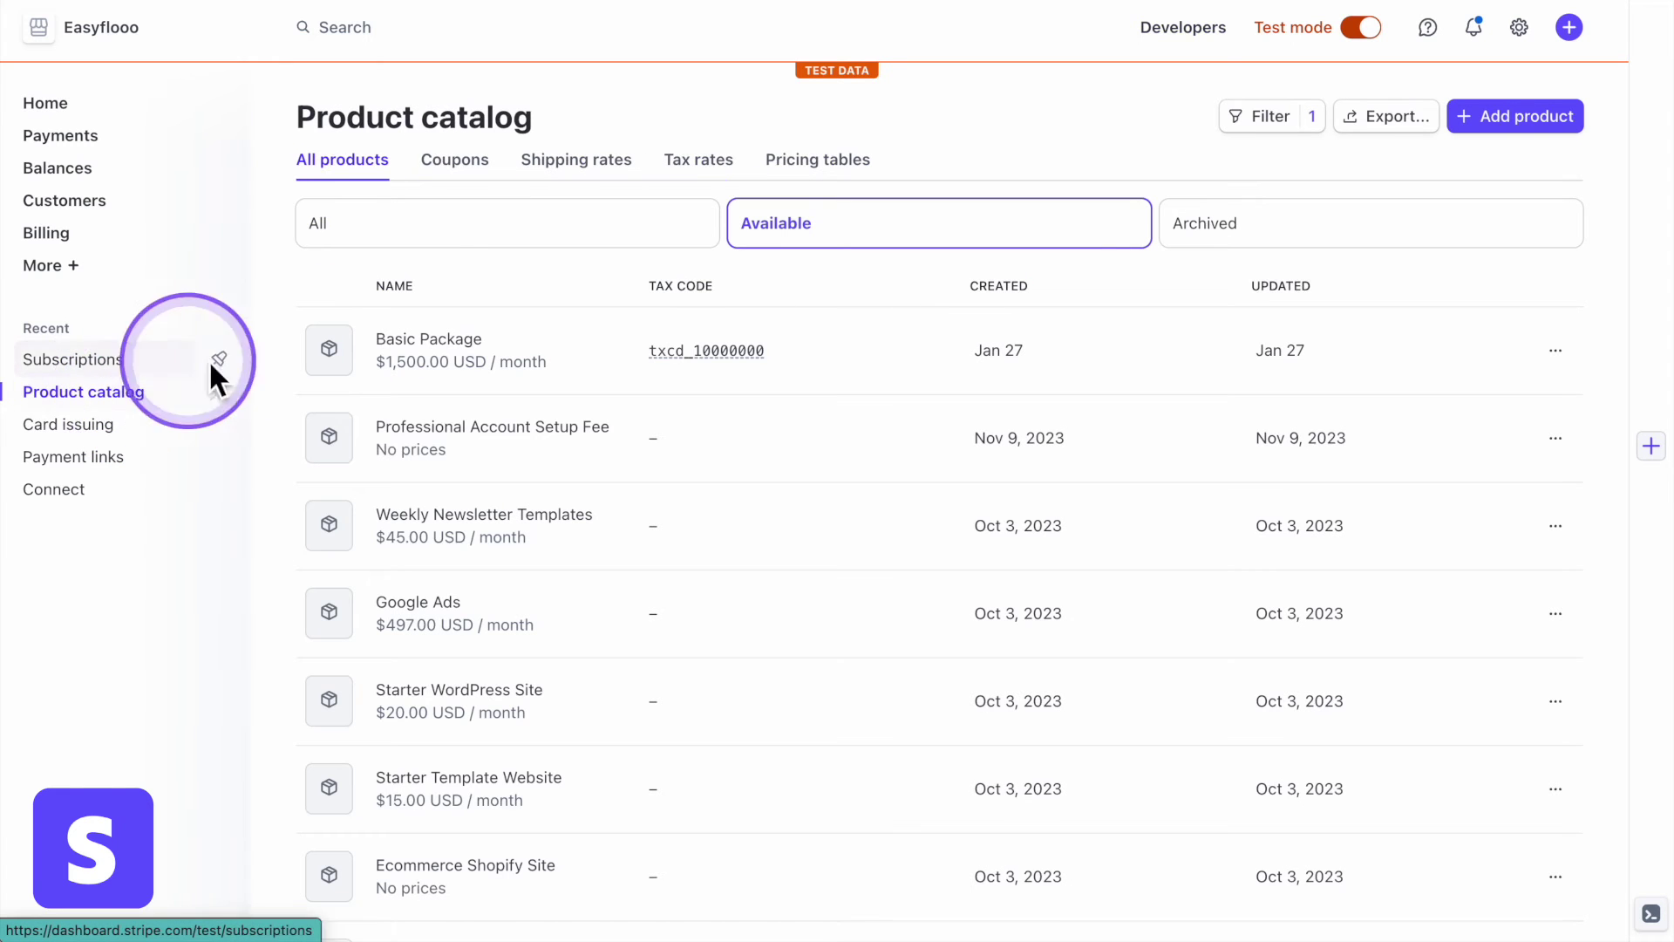
- Copy the Basic Package product's payment link
{"action": "left_click", "coordinate": [482, 370]}
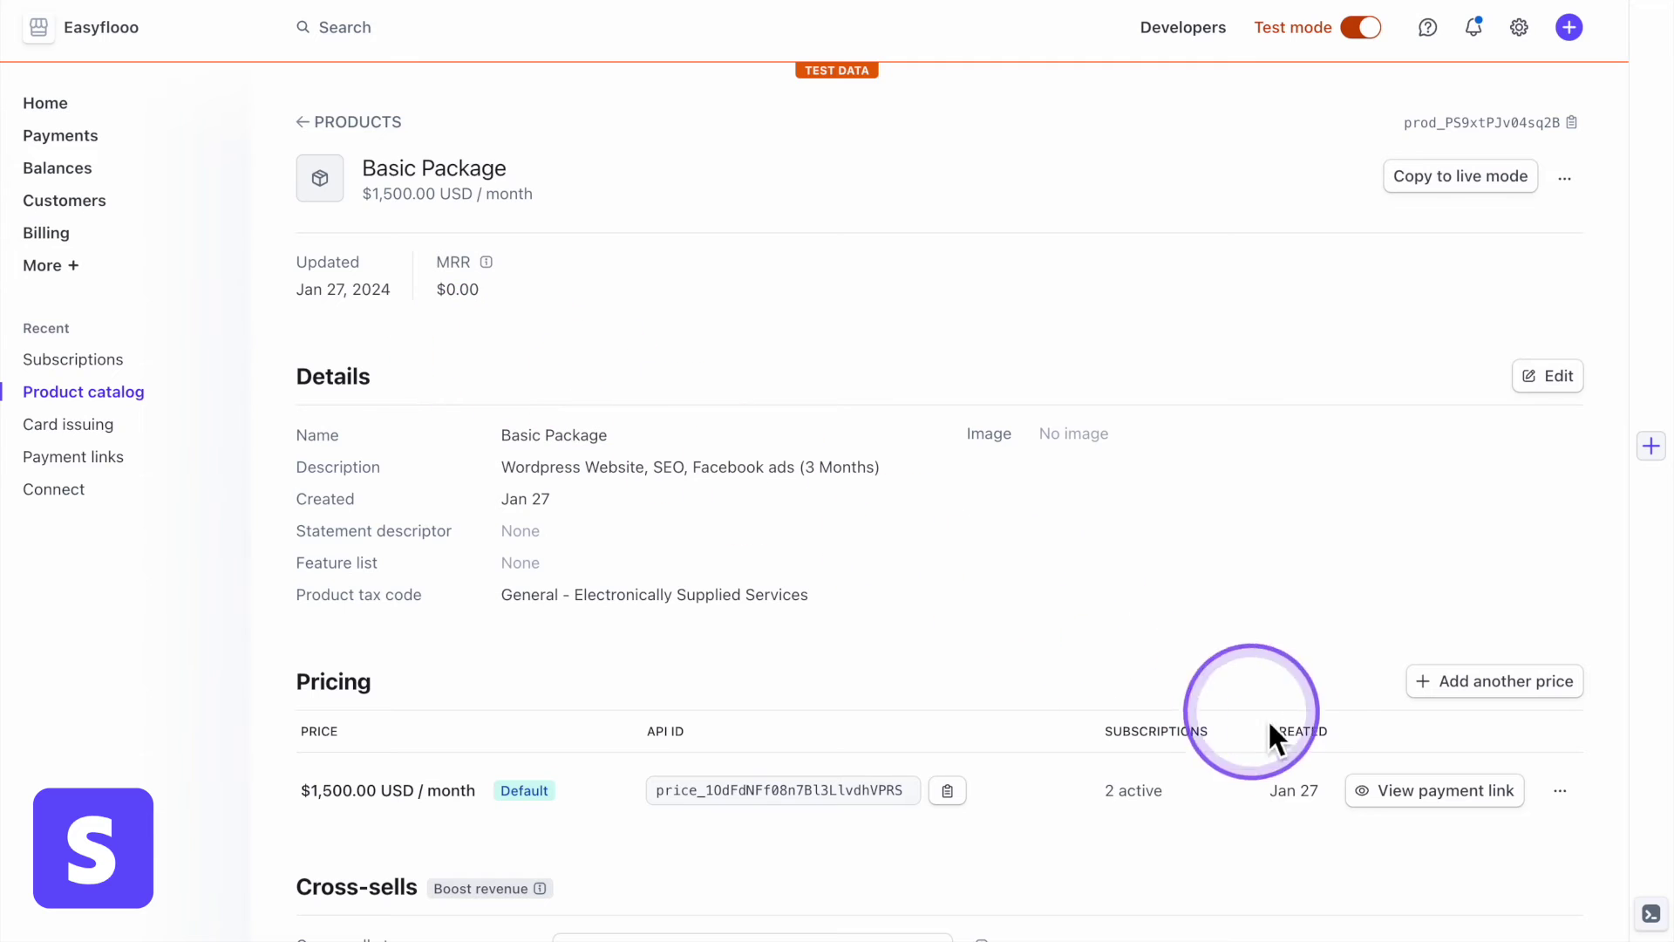
{"action": "left_click", "coordinate": [1393, 811]}
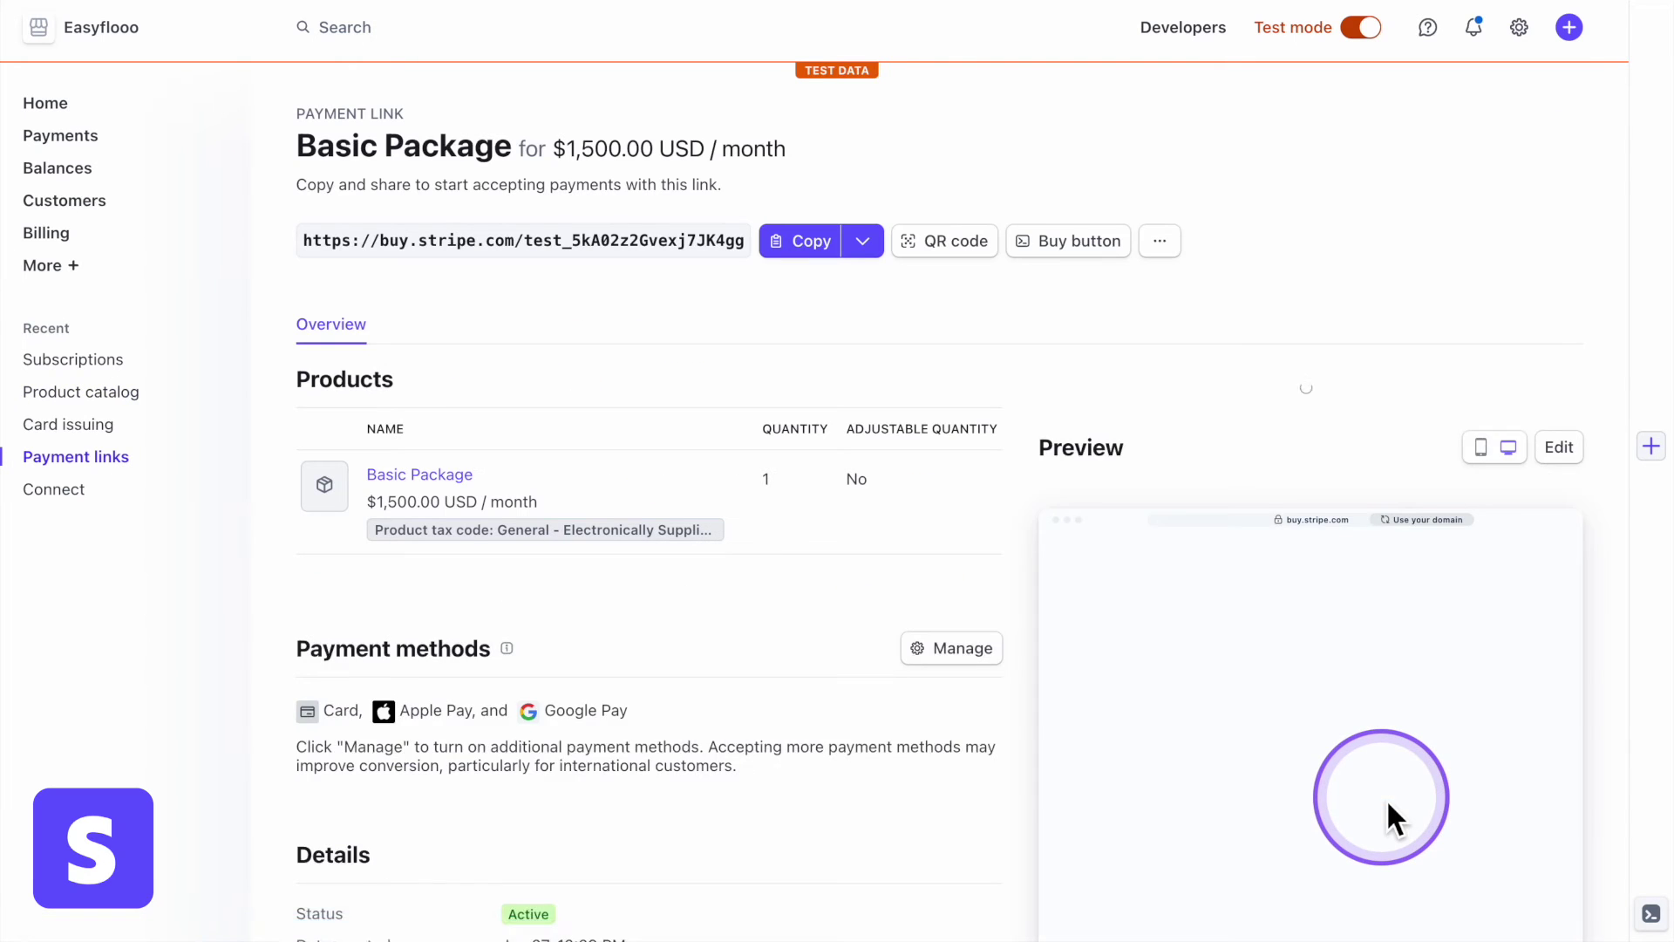
{"action": "left_click", "coordinate": [810, 257]}
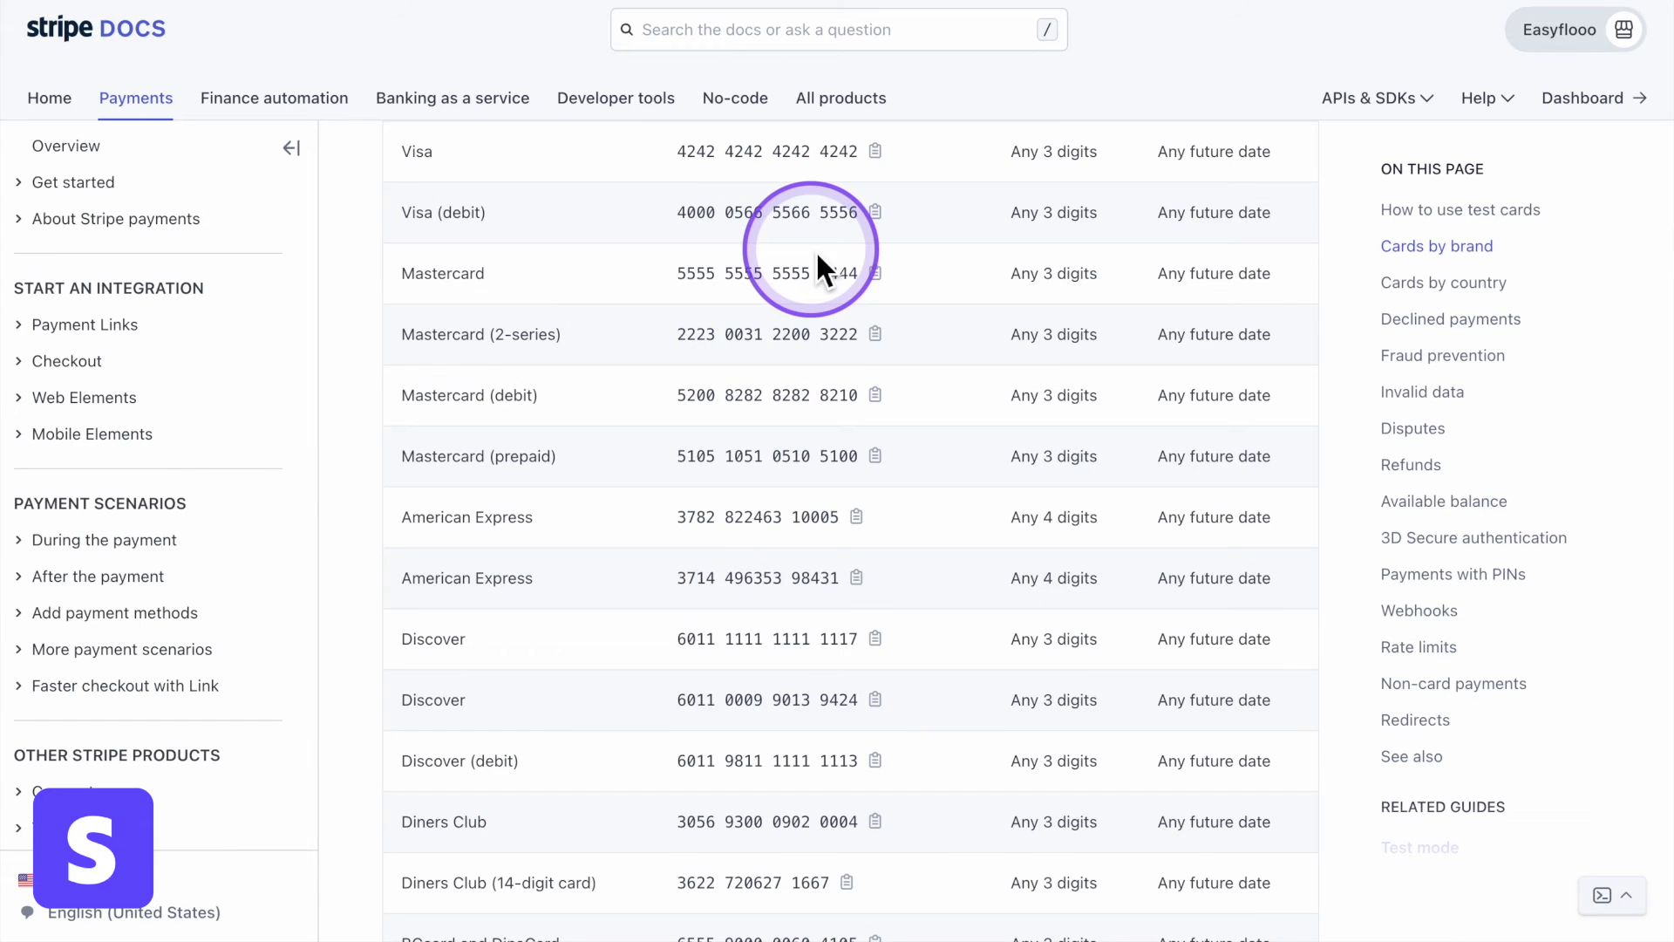
{"action": "scroll", "coordinate": [818, 257], "scroll_direction": "up", "scroll_amount": 3}
{"action": "scroll", "coordinate": [822, 224], "scroll_direction": "down", "scroll_amount": 4}
{"action": "scroll", "coordinate": [829, 269], "scroll_direction": "up", "scroll_amount": 6}
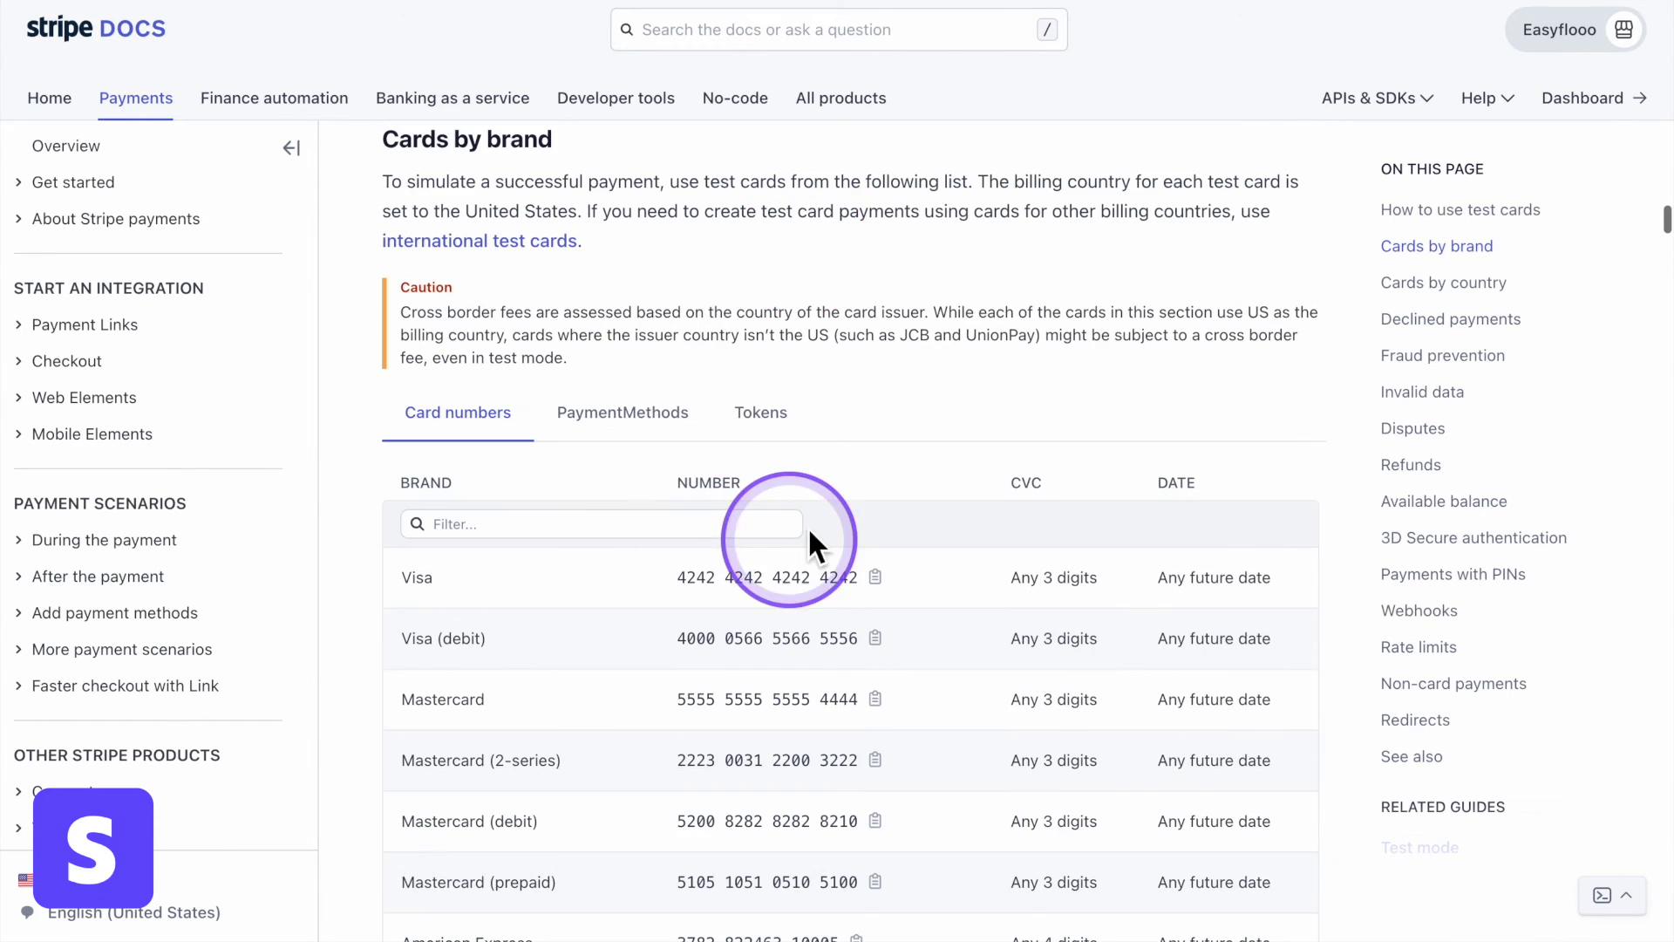
{"action": "scroll", "coordinate": [808, 558], "scroll_direction": "down", "scroll_amount": 1}
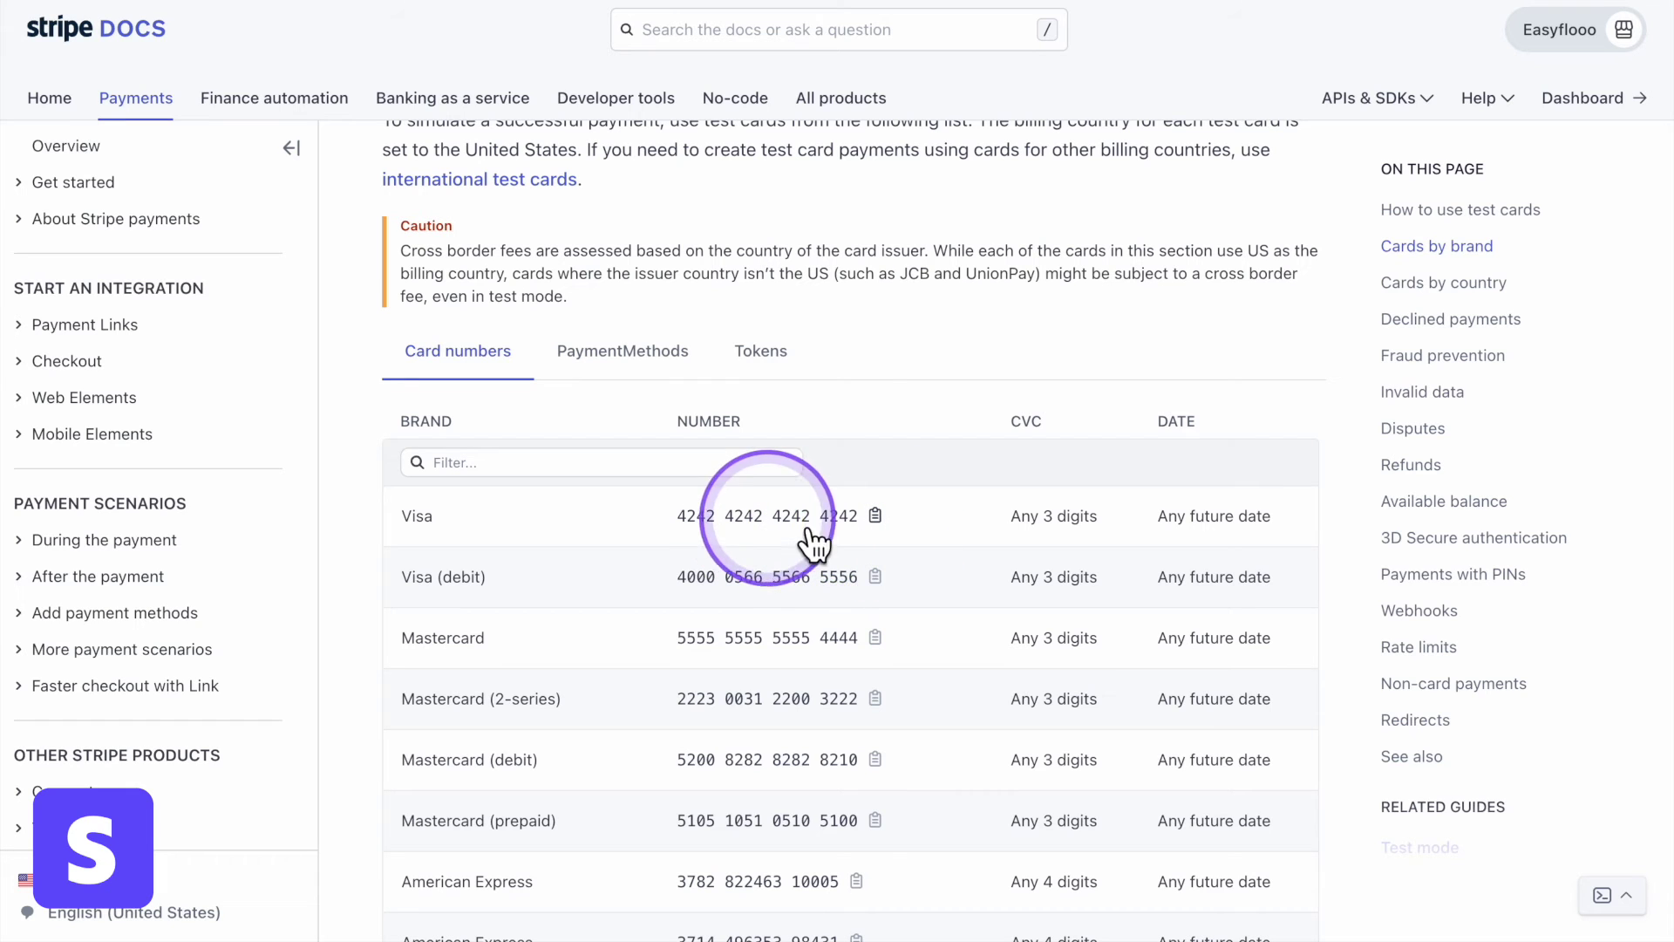
{"action": "left_click", "coordinate": [875, 515]}
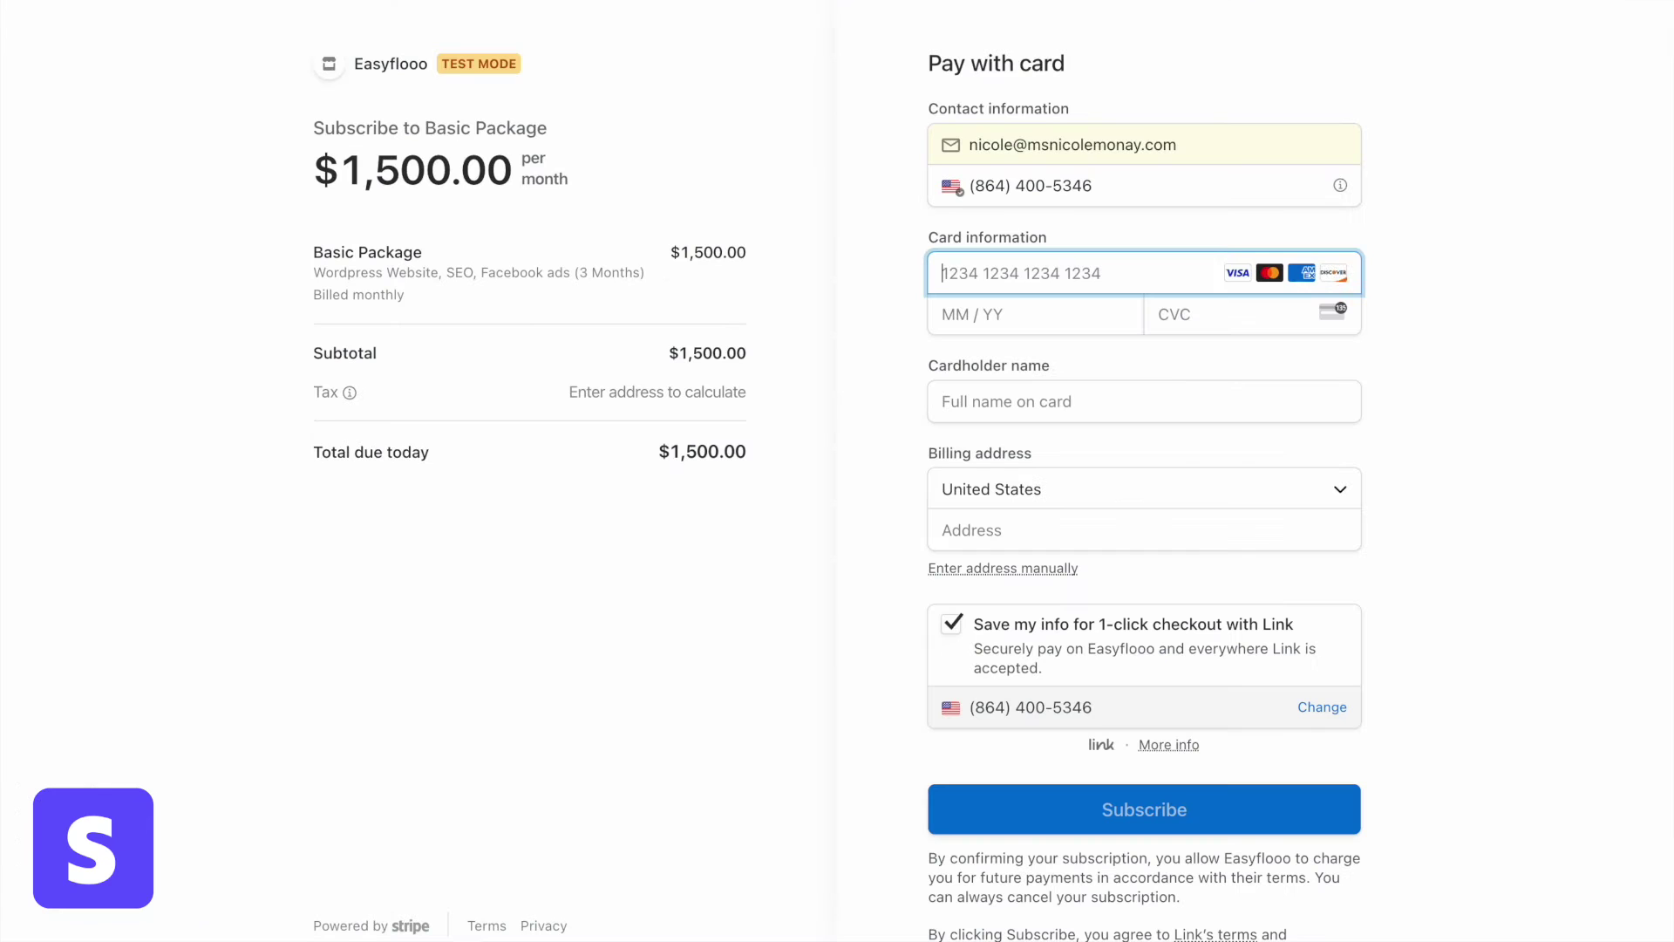
- Subscribe to Basic Package using the Visa test card, expiry 12 / 31, and the autofilled cardholder name
{"action": "left_click", "coordinate": [1017, 280]}
{"action": "key", "text": "ctrl+v"}
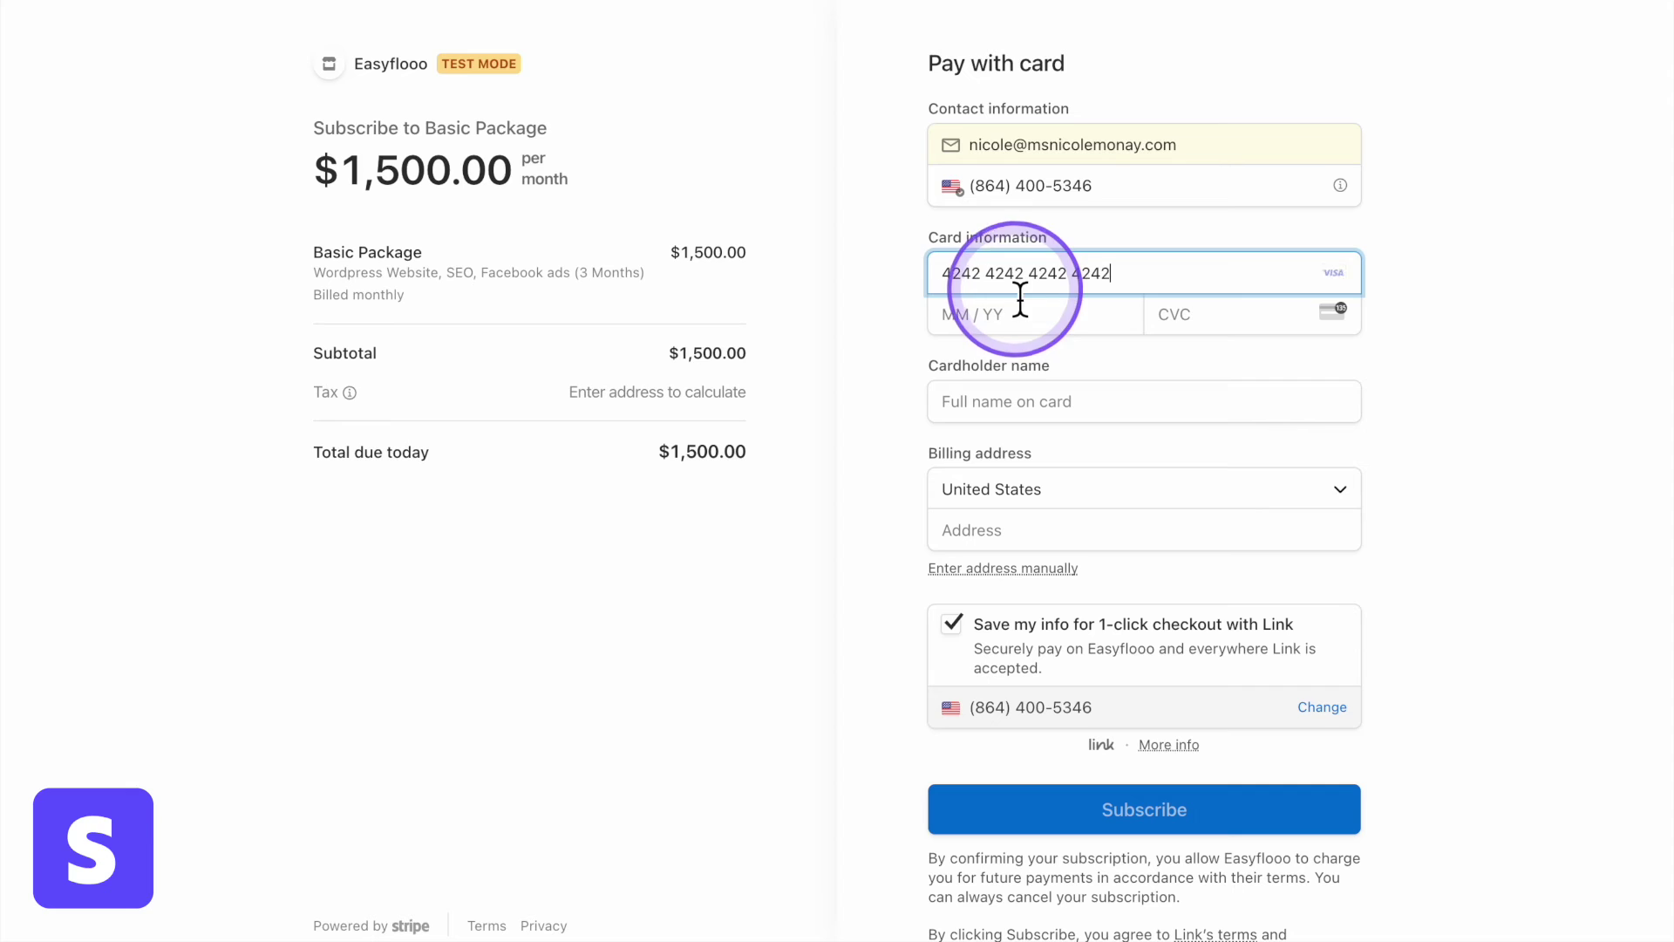
{"action": "left_click", "coordinate": [1023, 328]}
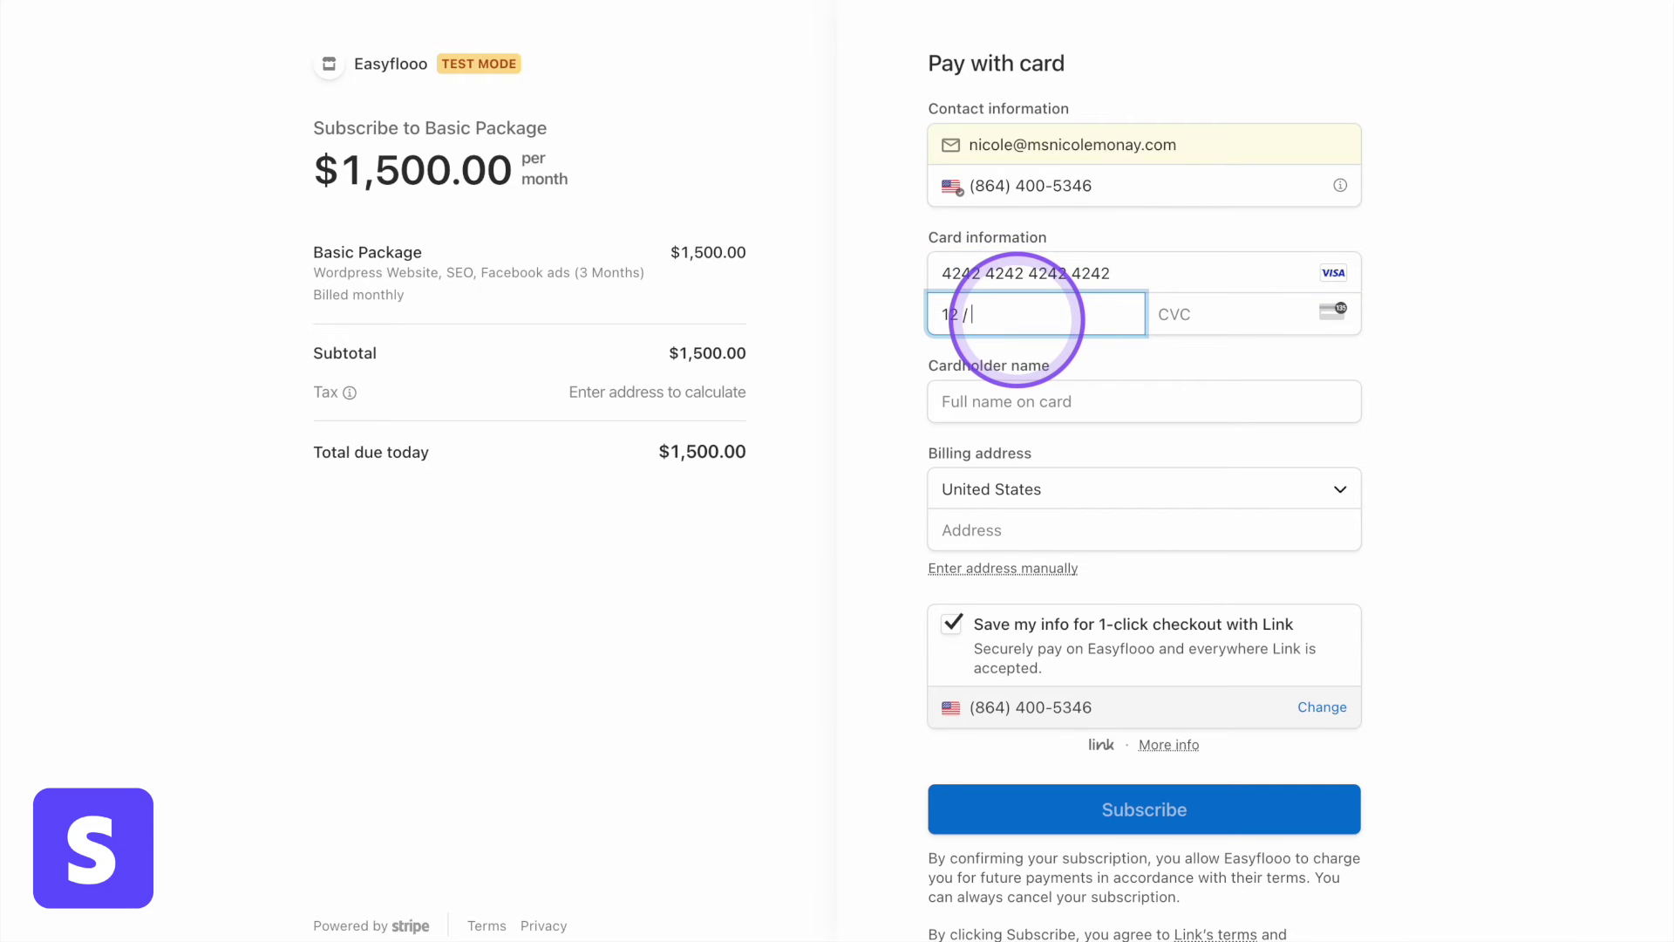
{"action": "type", "text": "12 / 31"}
{"action": "left_click", "coordinate": [1197, 327]}
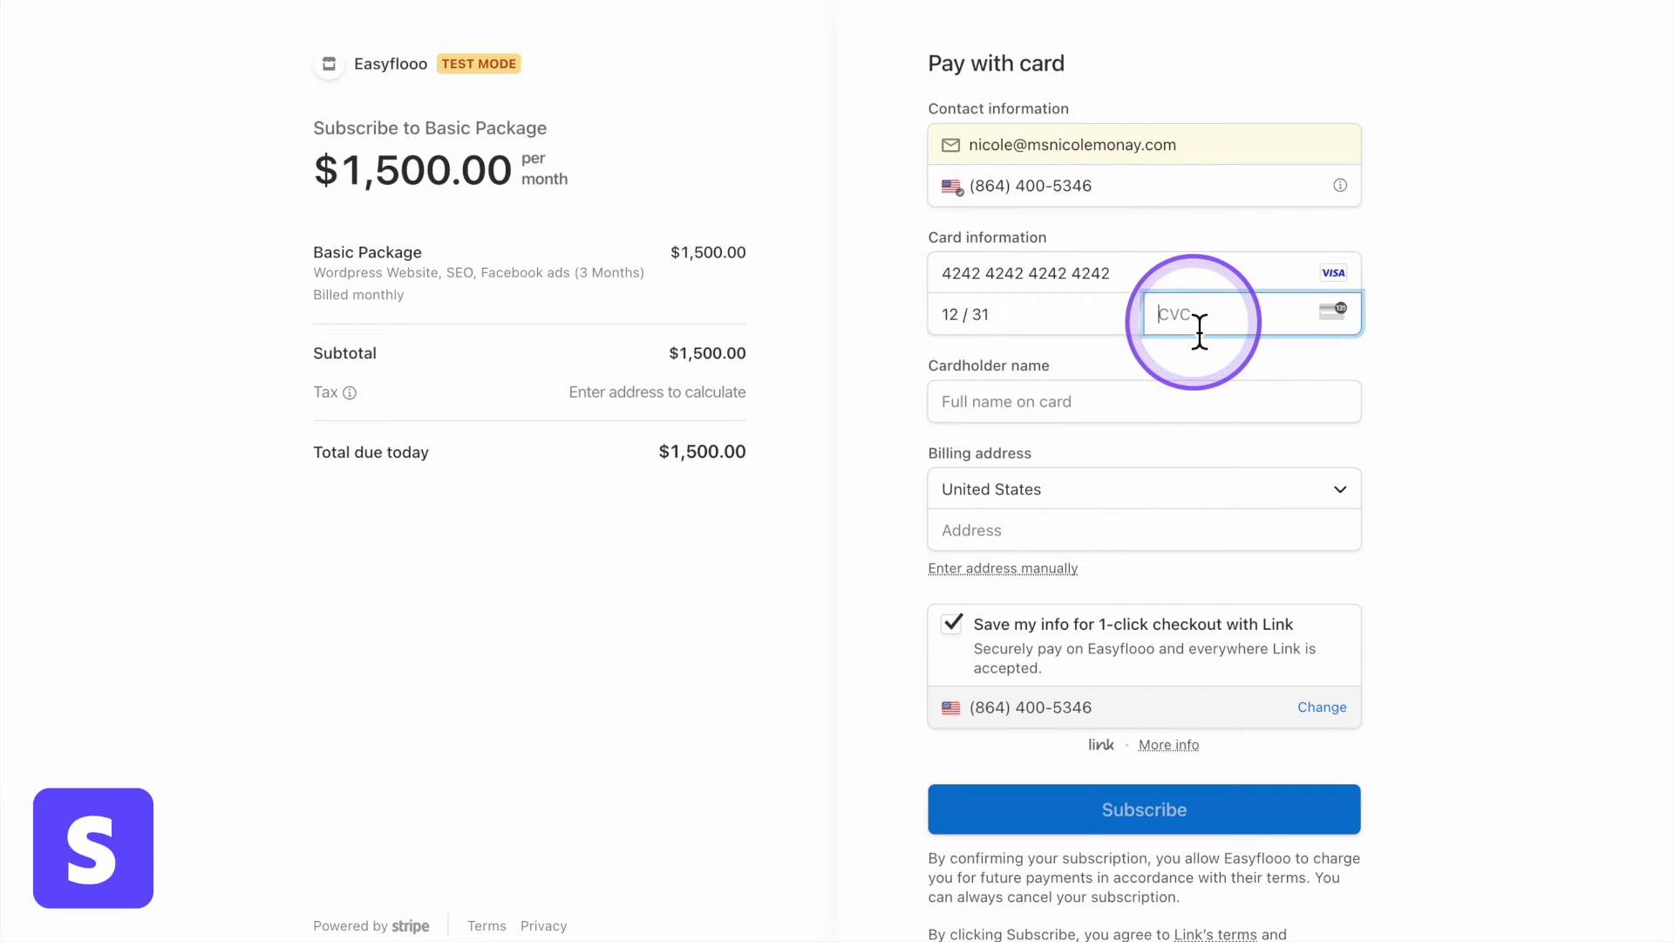
{"action": "left_click", "coordinate": [1139, 408]}
{"action": "left_click", "coordinate": [1129, 453]}
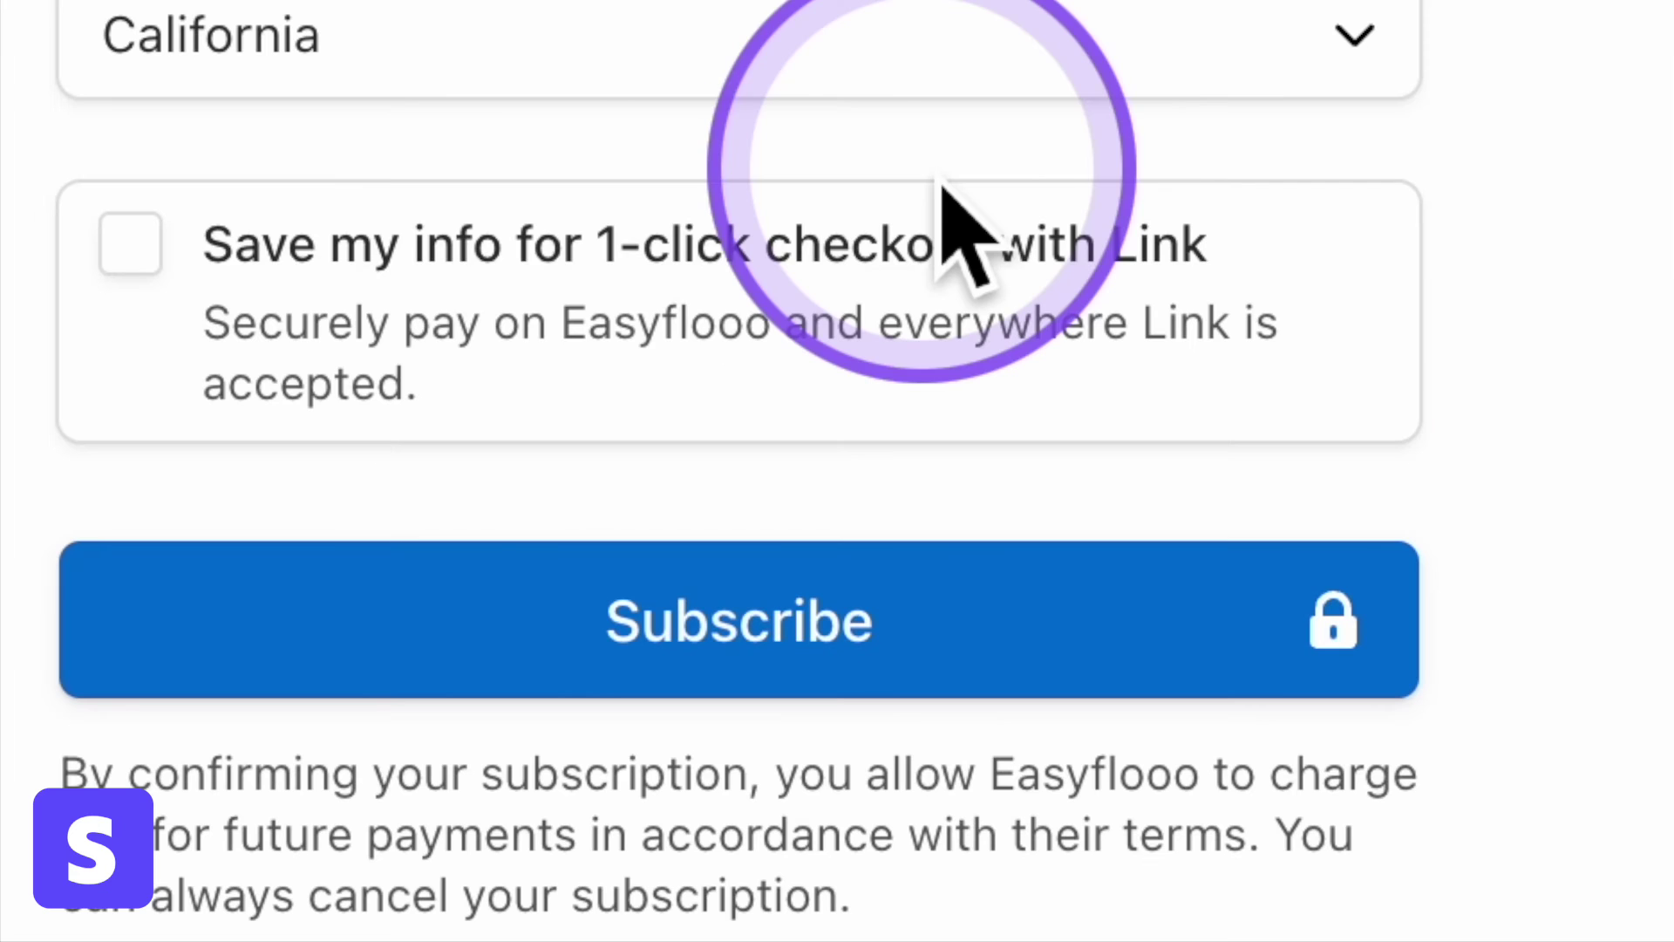
{"action": "left_click", "coordinate": [781, 665]}
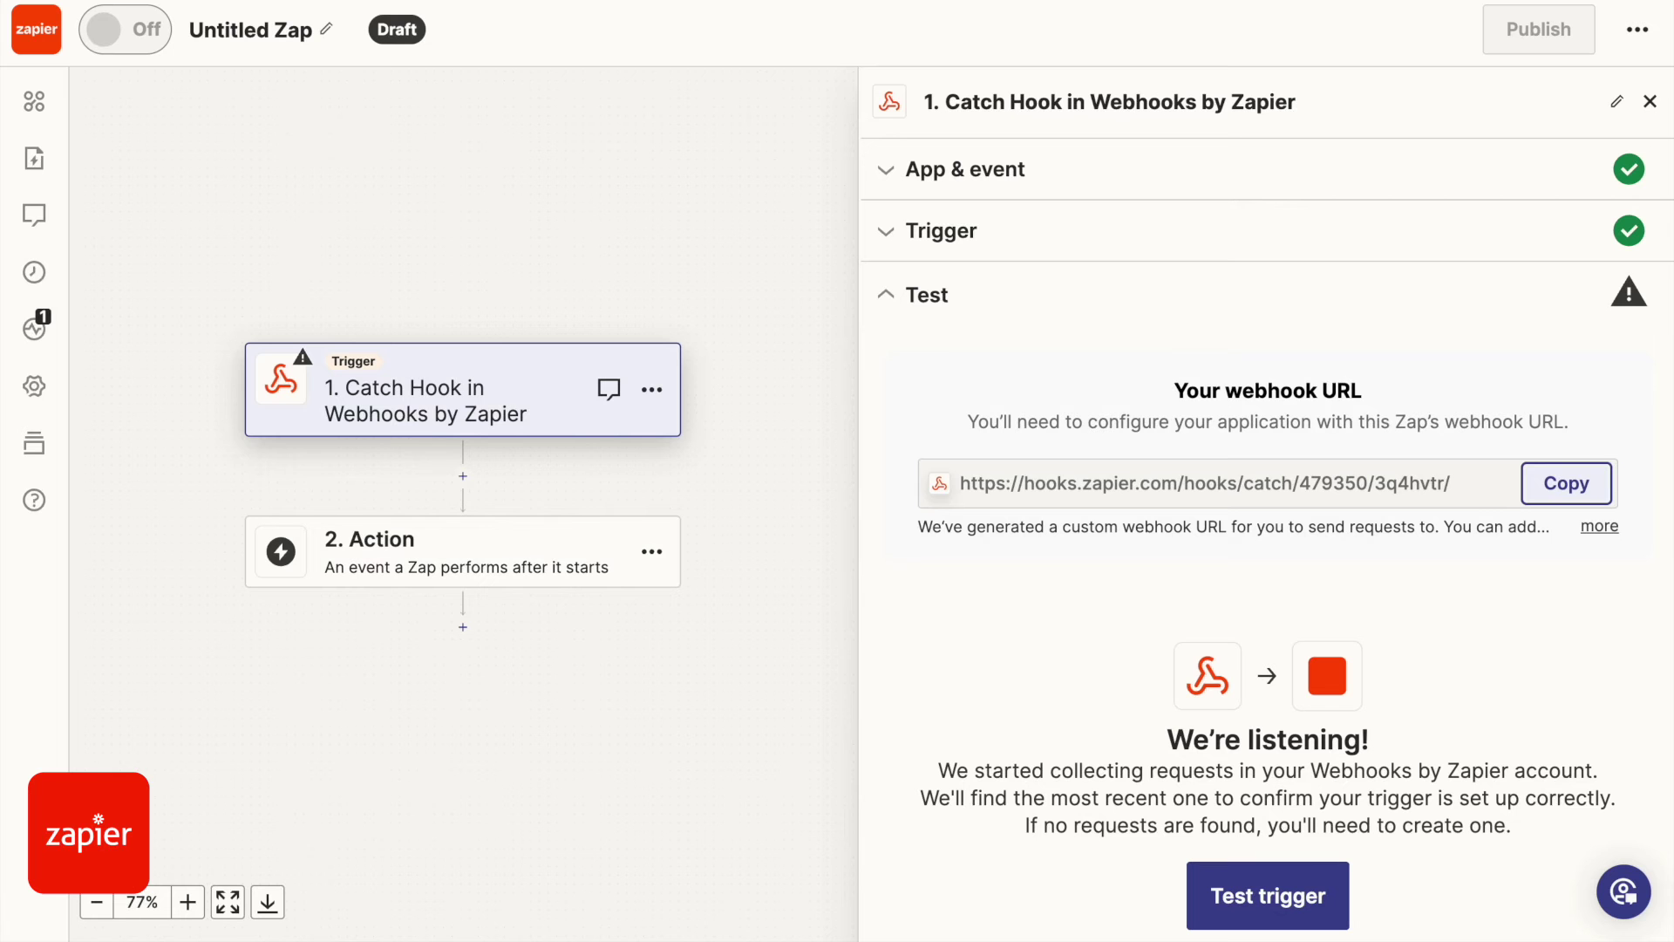
- Review the Catch Hook's listening webhook URL, then open Stripe's Webhooks list showing the endpoint Active
{"action": "scroll", "coordinate": [981, 706], "scroll_direction": "down", "scroll_amount": 1}
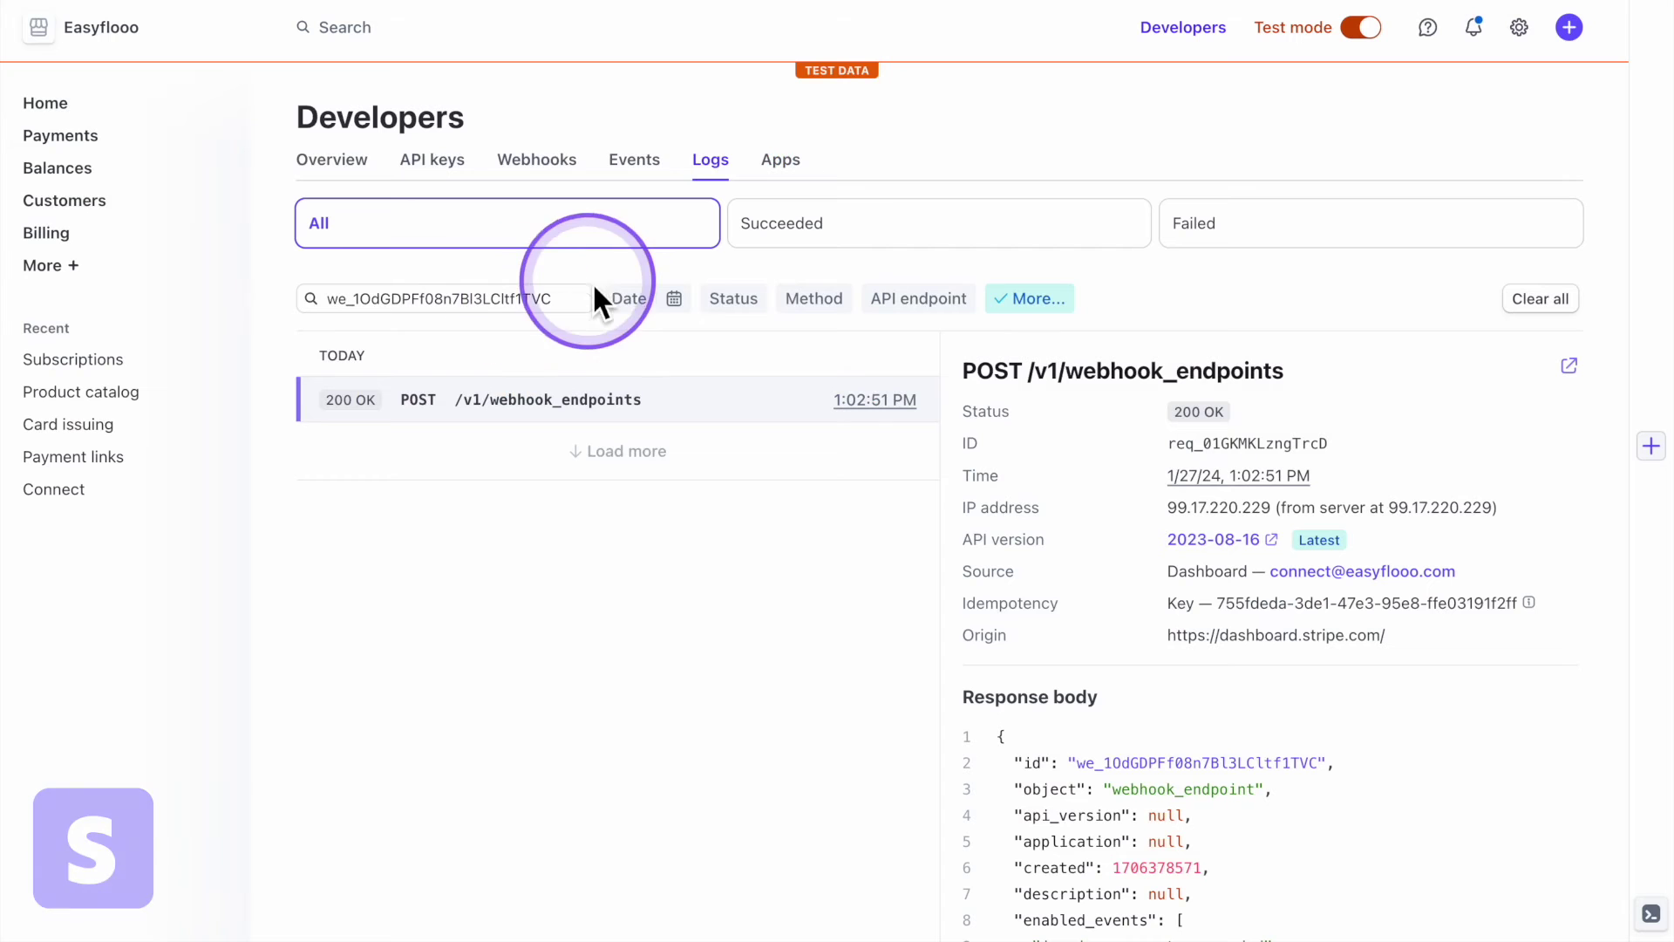
{"action": "left_click", "coordinate": [568, 164]}
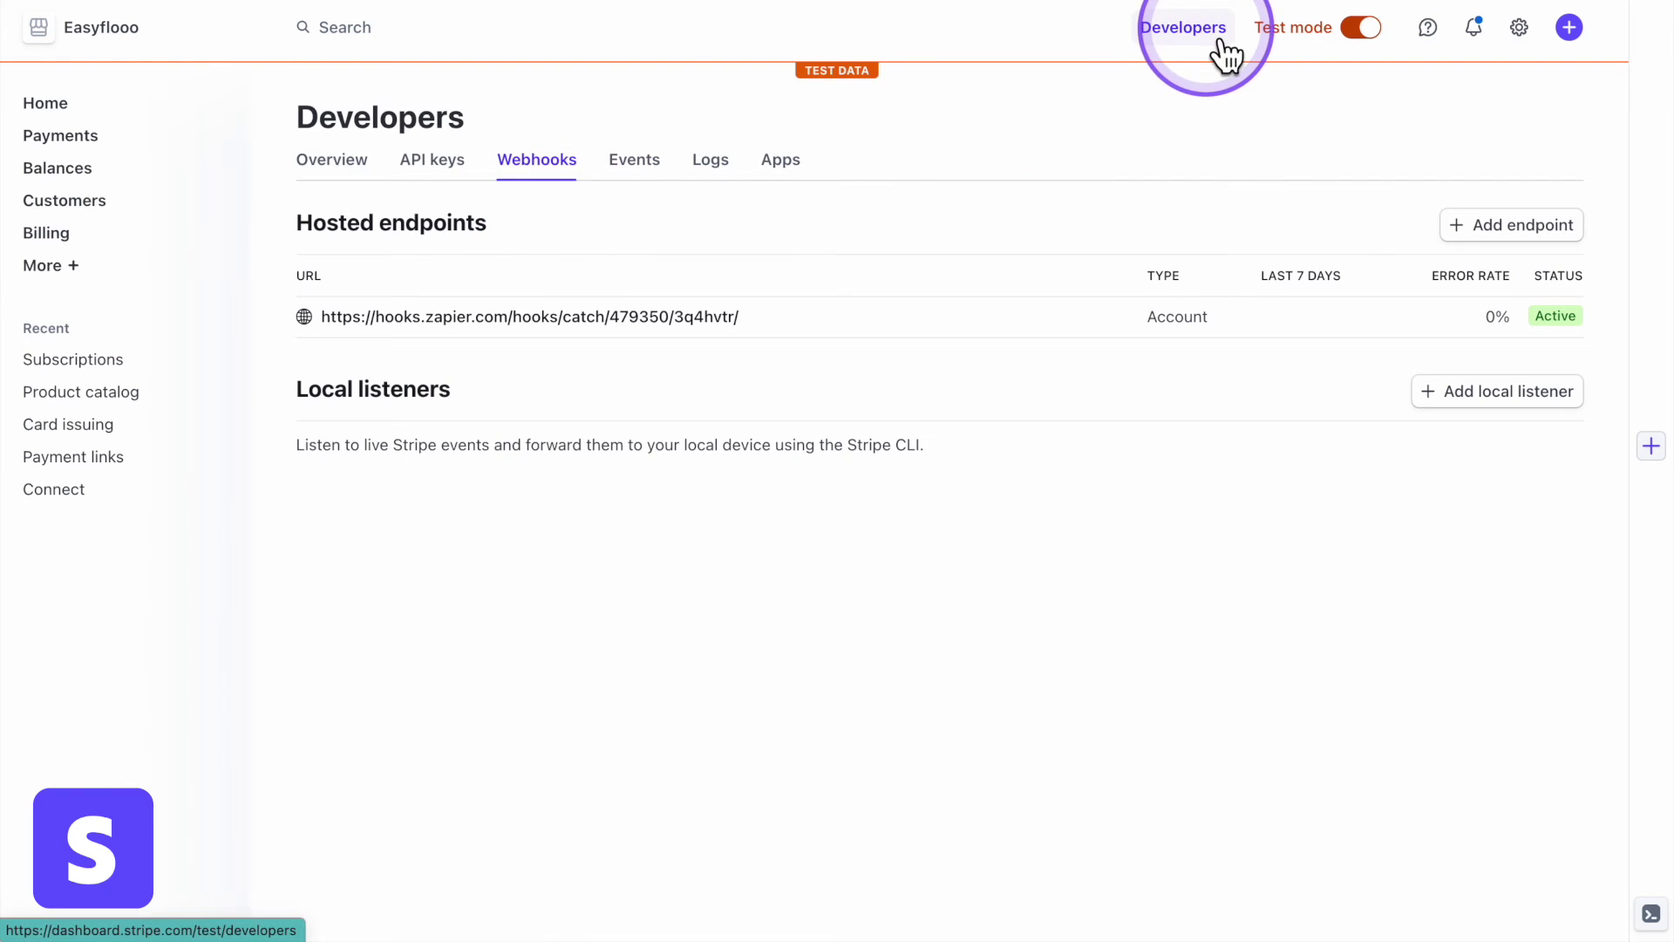
- Open the hooks.zapier.com endpoint to confirm the invoice.payment_succeeded delivery returned 200 OK
{"action": "left_click", "coordinate": [597, 334]}
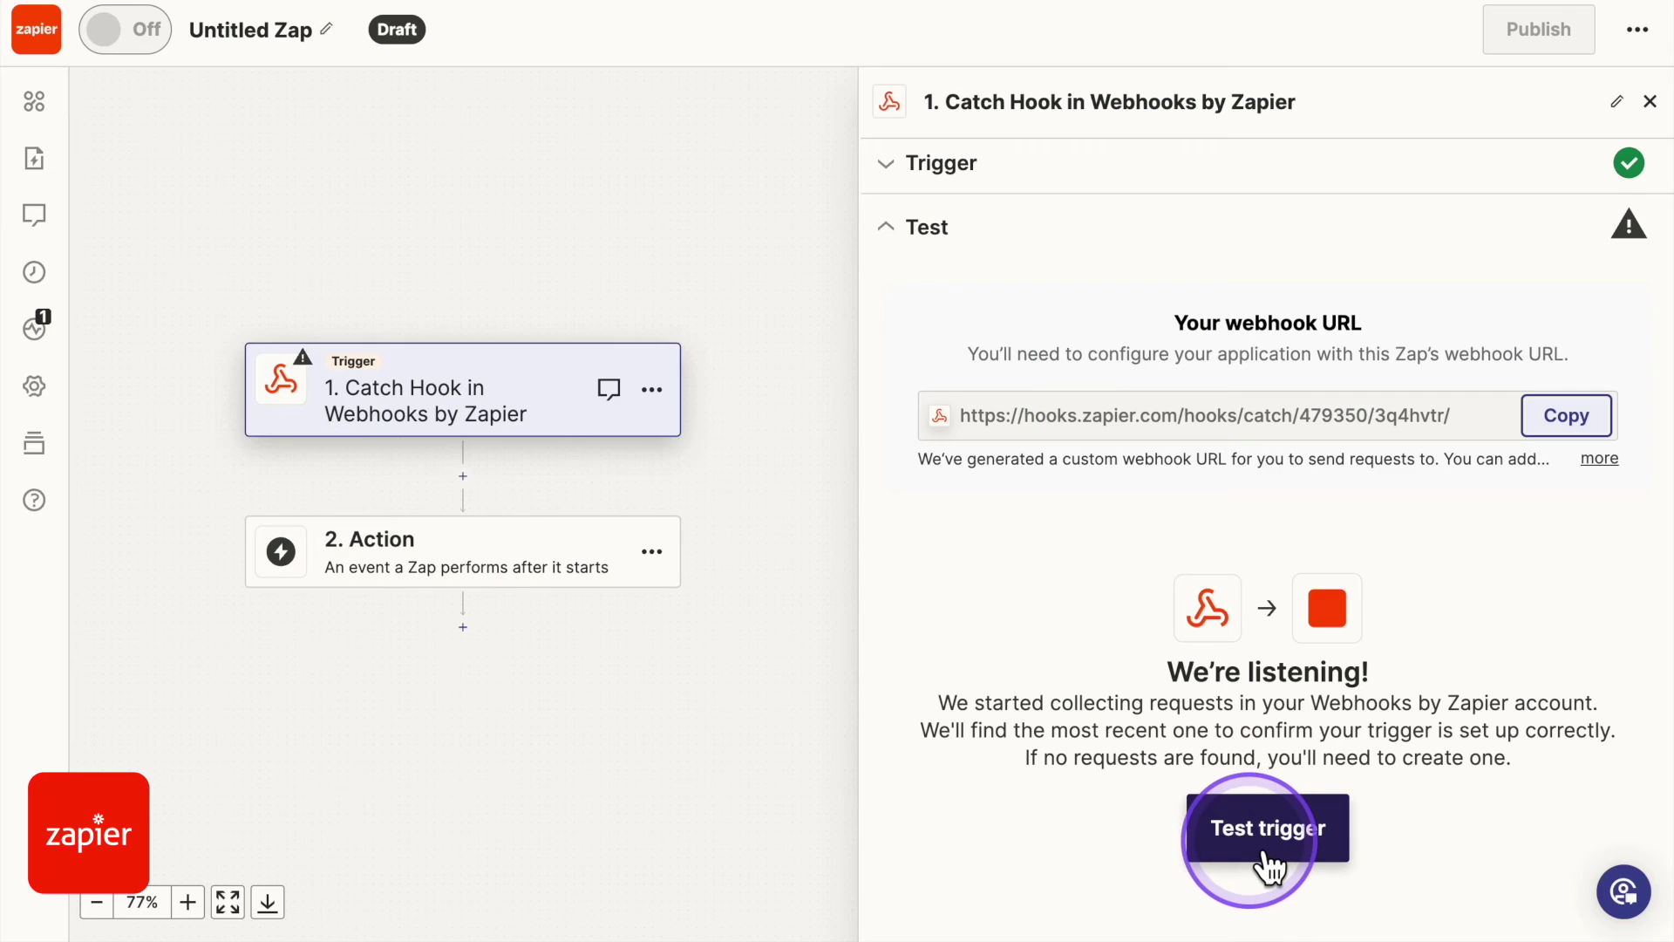
- Test the trigger and find request A's line description '1 × Basic Package (at $1,500.00 / month)'
{"action": "left_click", "coordinate": [1263, 853]}
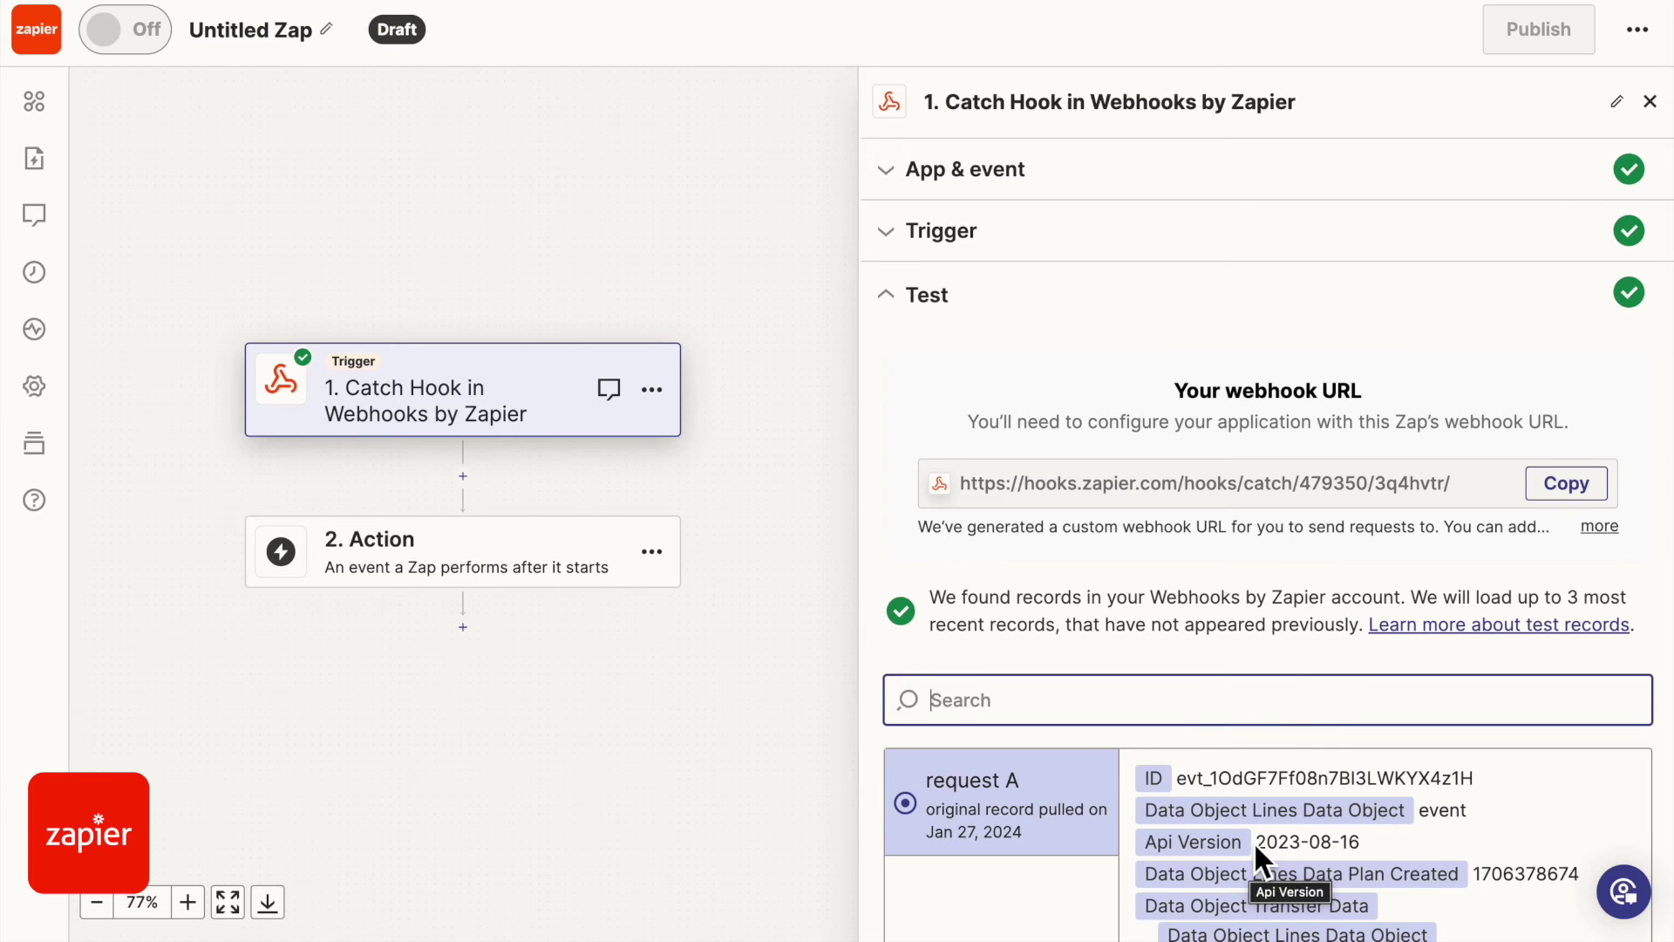
{"action": "scroll", "coordinate": [1342, 558], "scroll_direction": "down", "scroll_amount": 5}
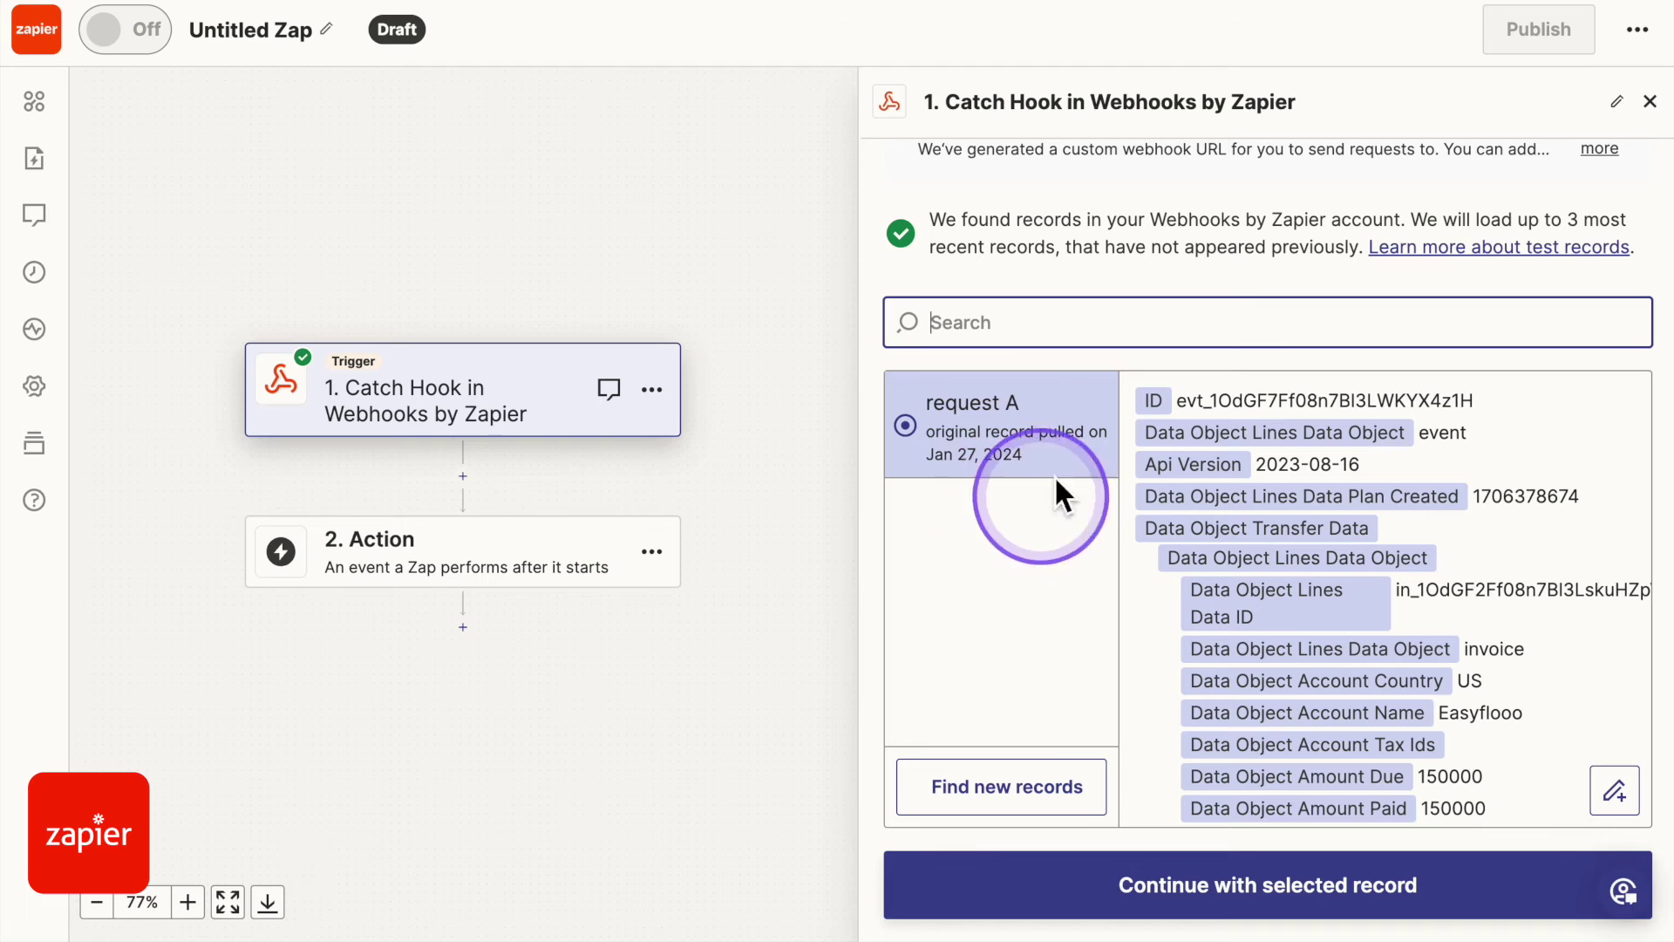
{"action": "scroll", "coordinate": [1246, 543], "scroll_direction": "down", "scroll_amount": 20}
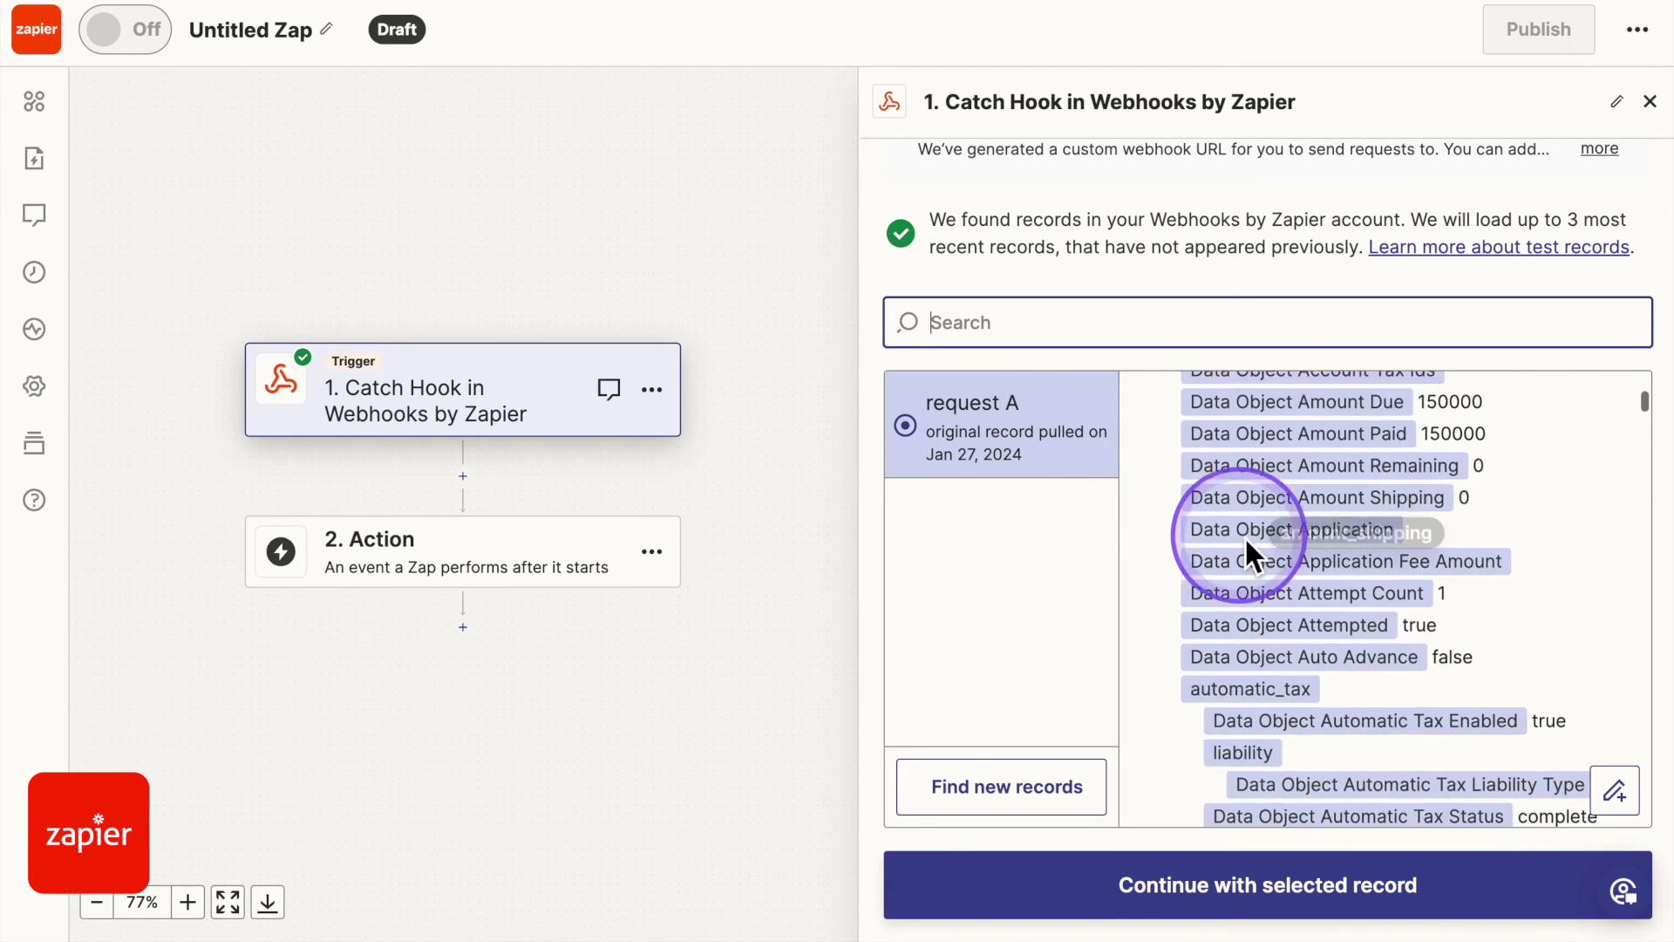
{"action": "scroll", "coordinate": [1246, 544], "scroll_direction": "down", "scroll_amount": 20}
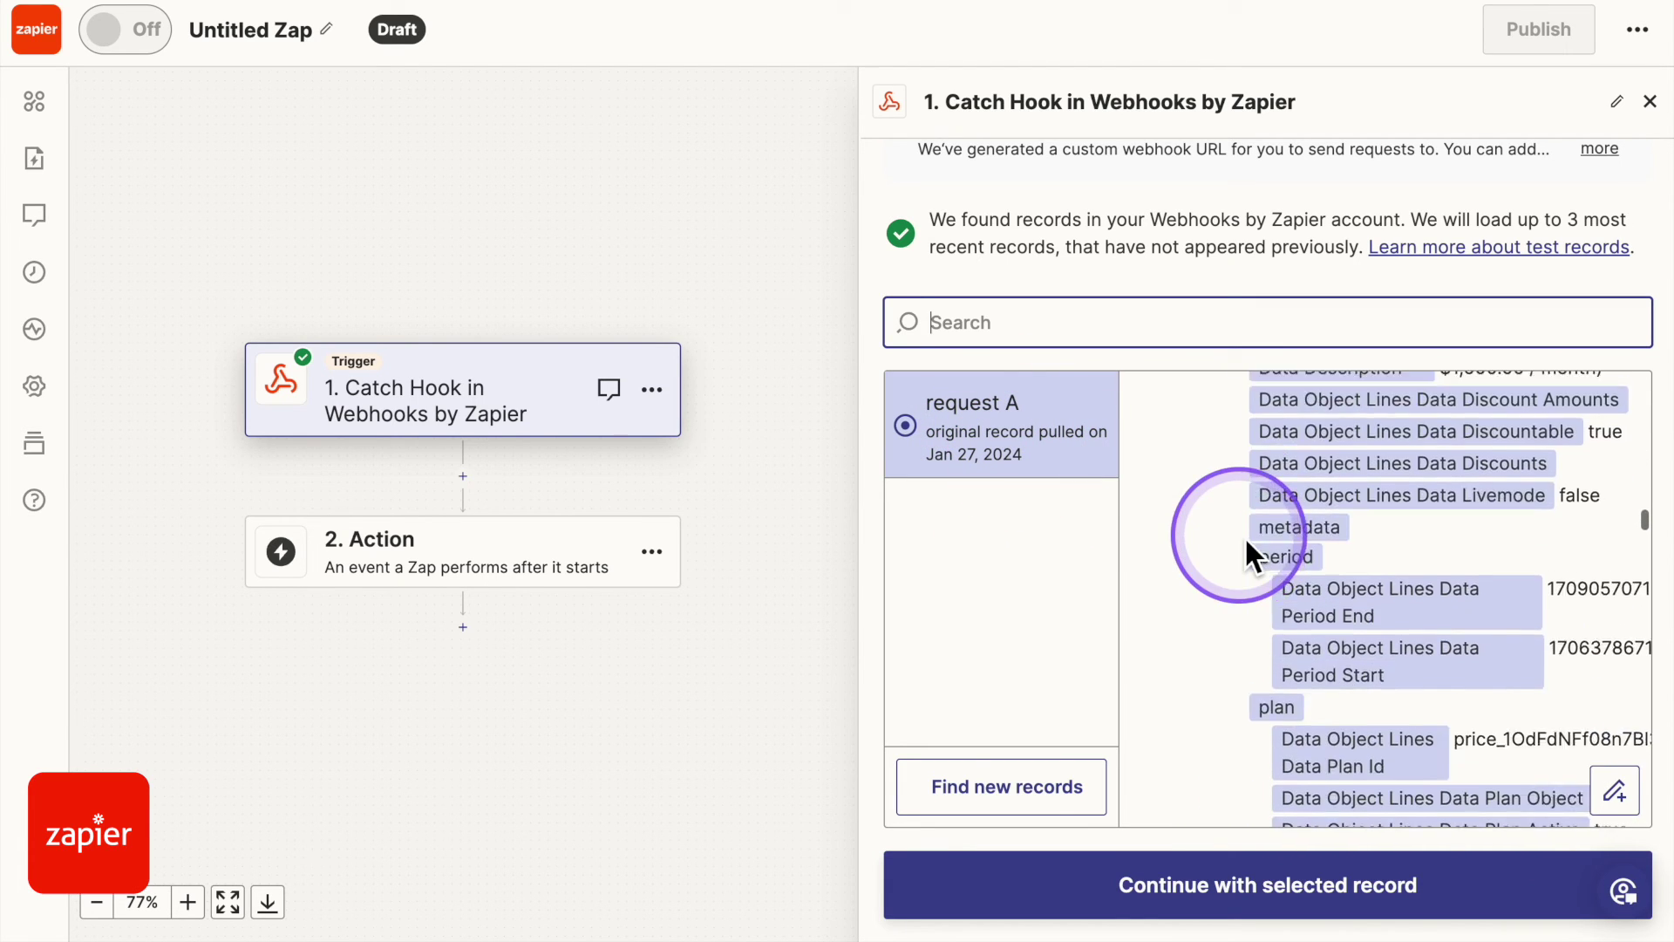
{"action": "scroll", "coordinate": [1246, 544], "scroll_direction": "down", "scroll_amount": 10}
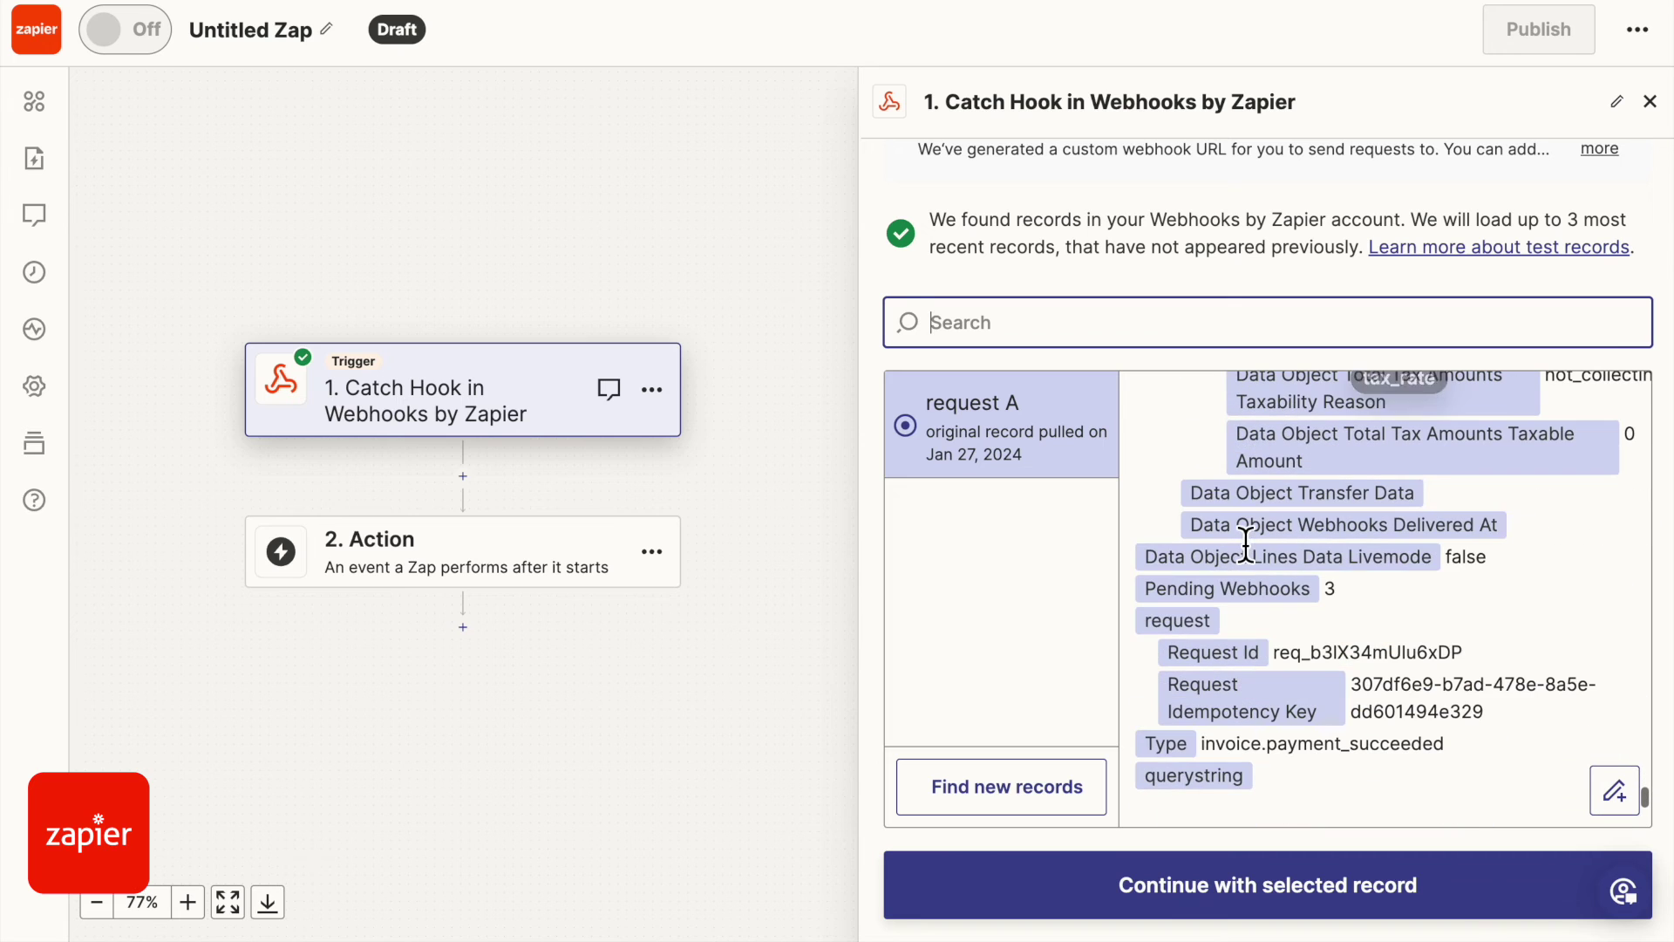
{"action": "mouse_move", "coordinate": [1276, 809]}
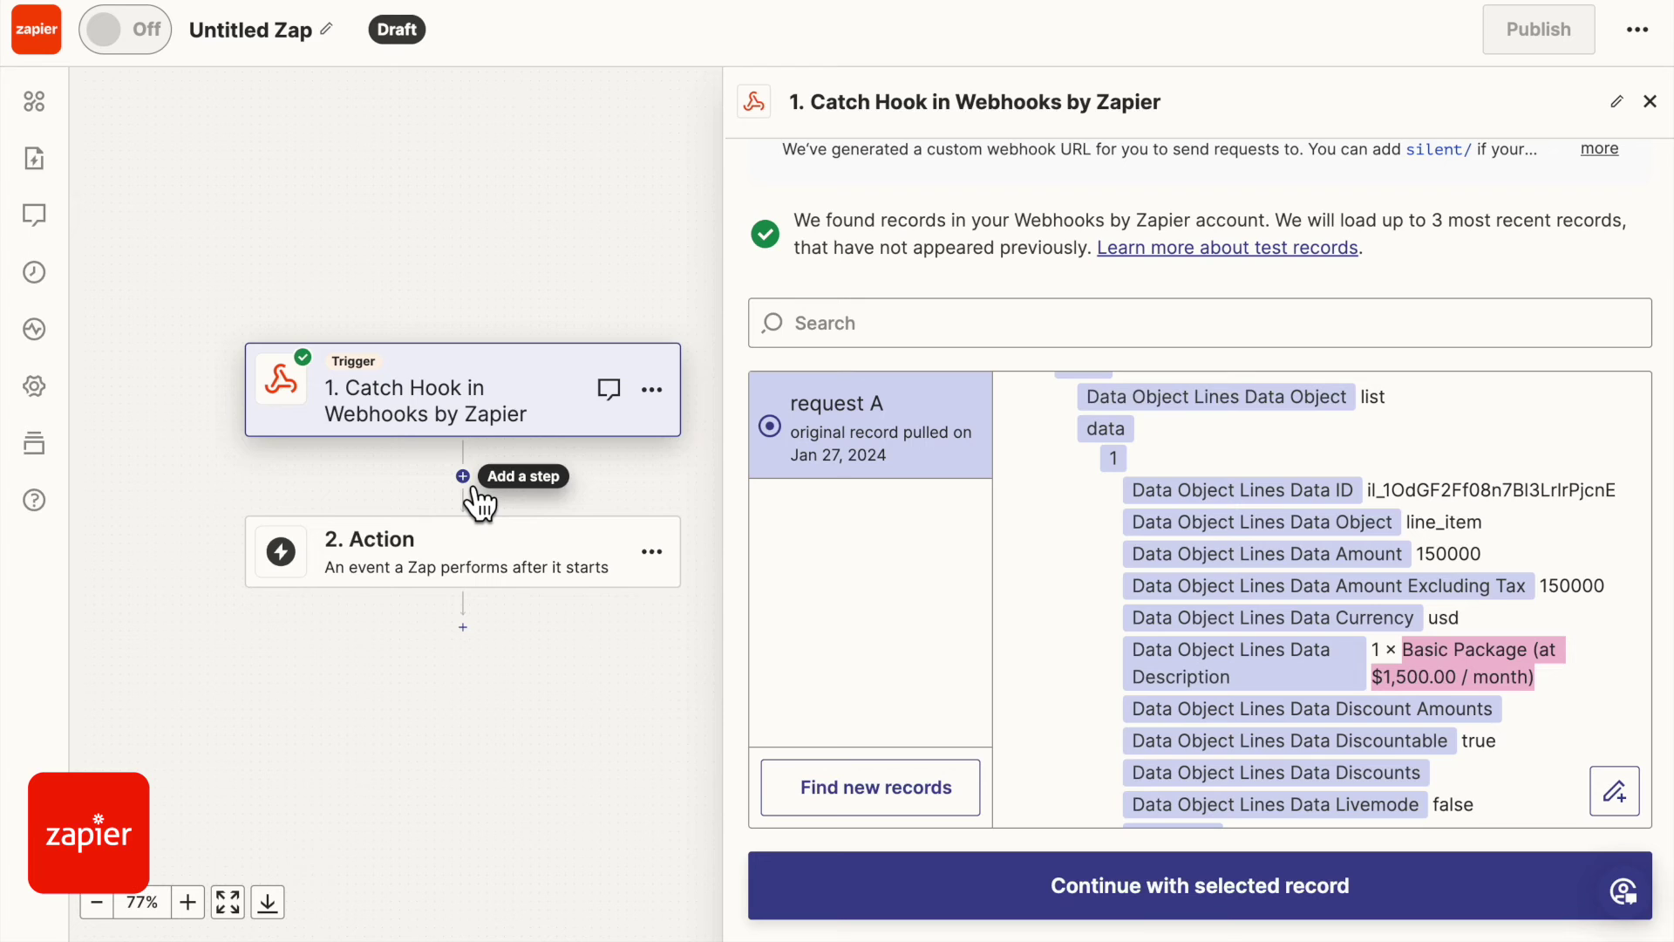
- Add a new step after the Catch Hook trigger
{"action": "left_click", "coordinate": [465, 476]}
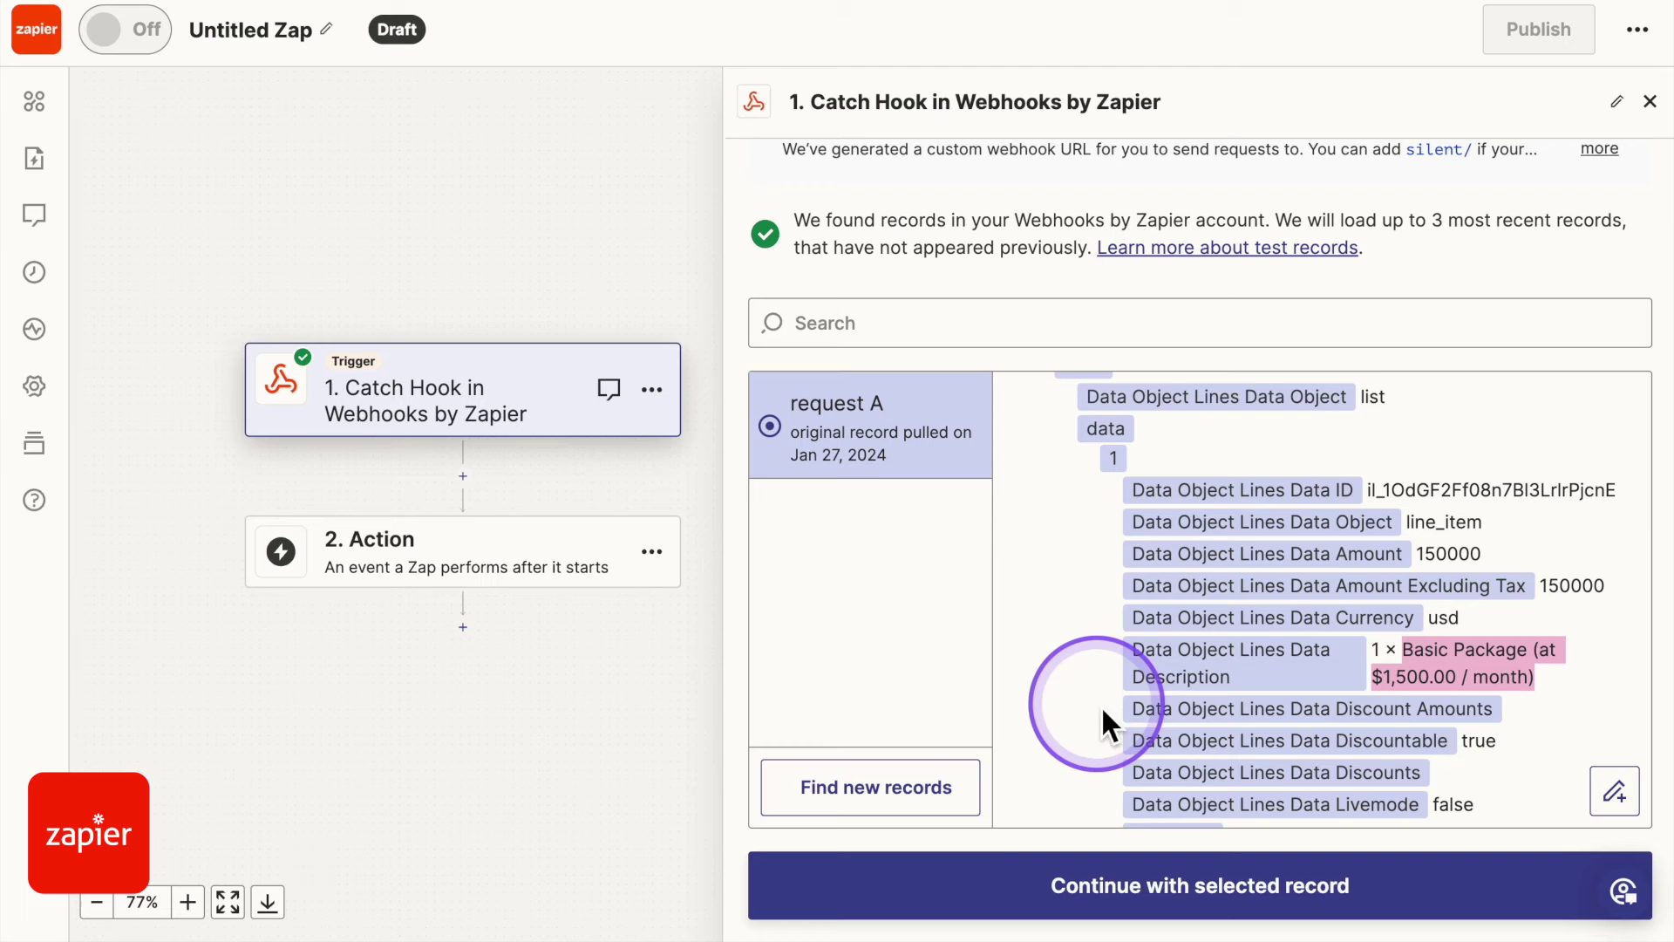
{"action": "scroll", "coordinate": [1146, 654], "scroll_direction": "down", "scroll_amount": 1}
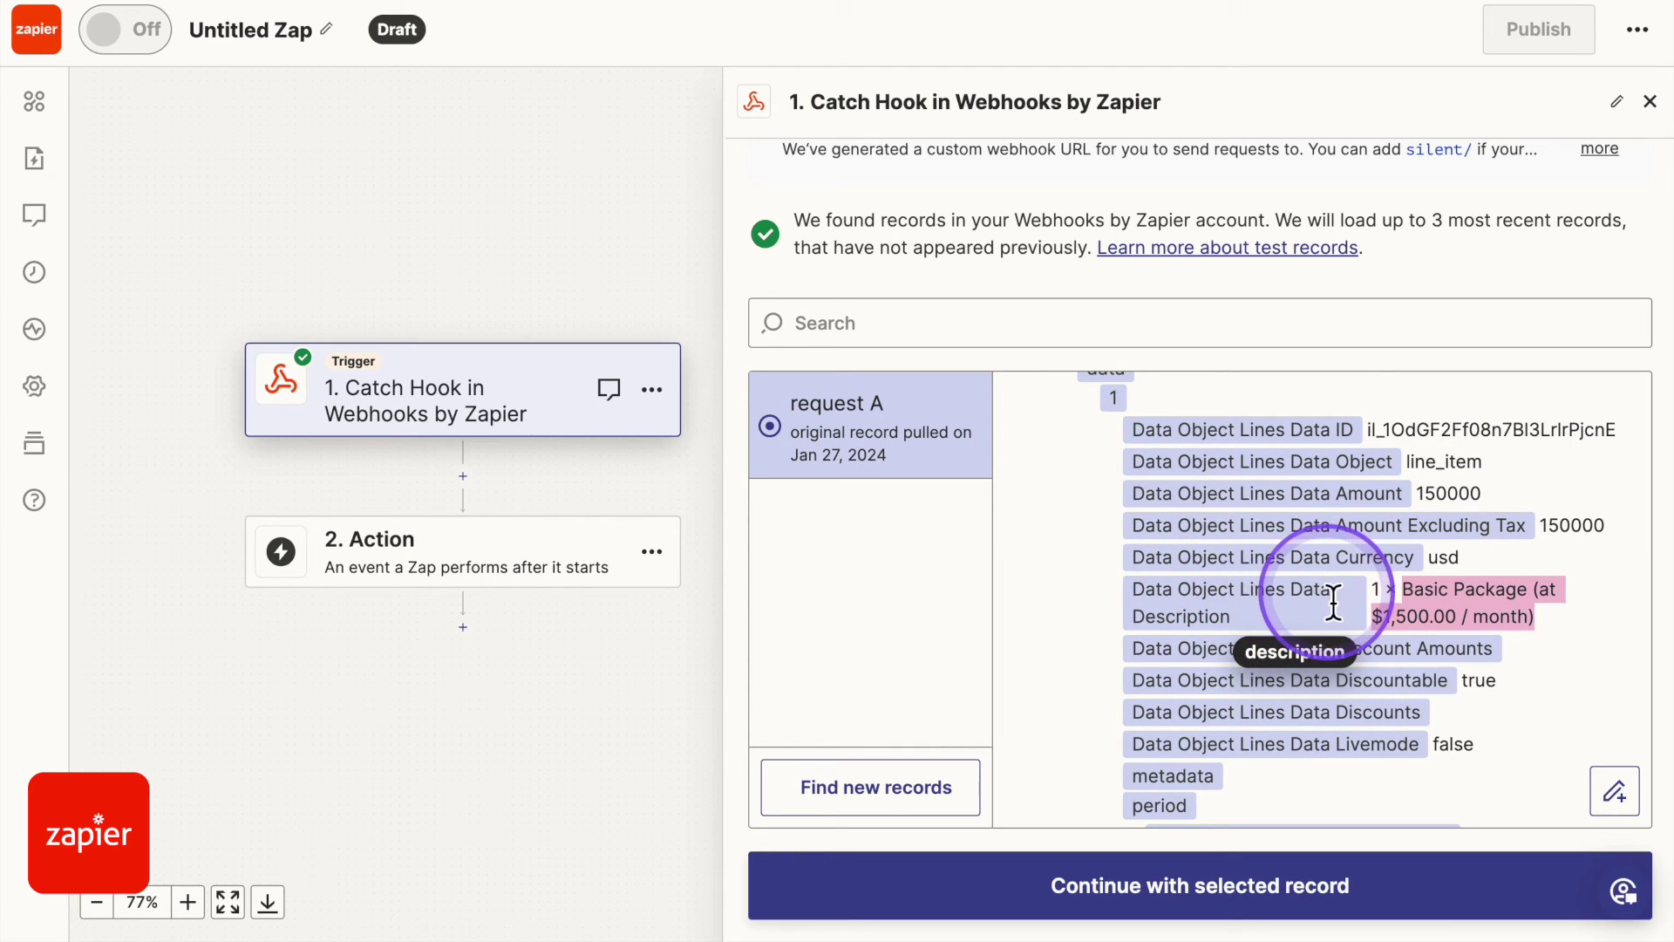
{"action": "scroll", "coordinate": [1193, 621], "scroll_direction": "down", "scroll_amount": 1}
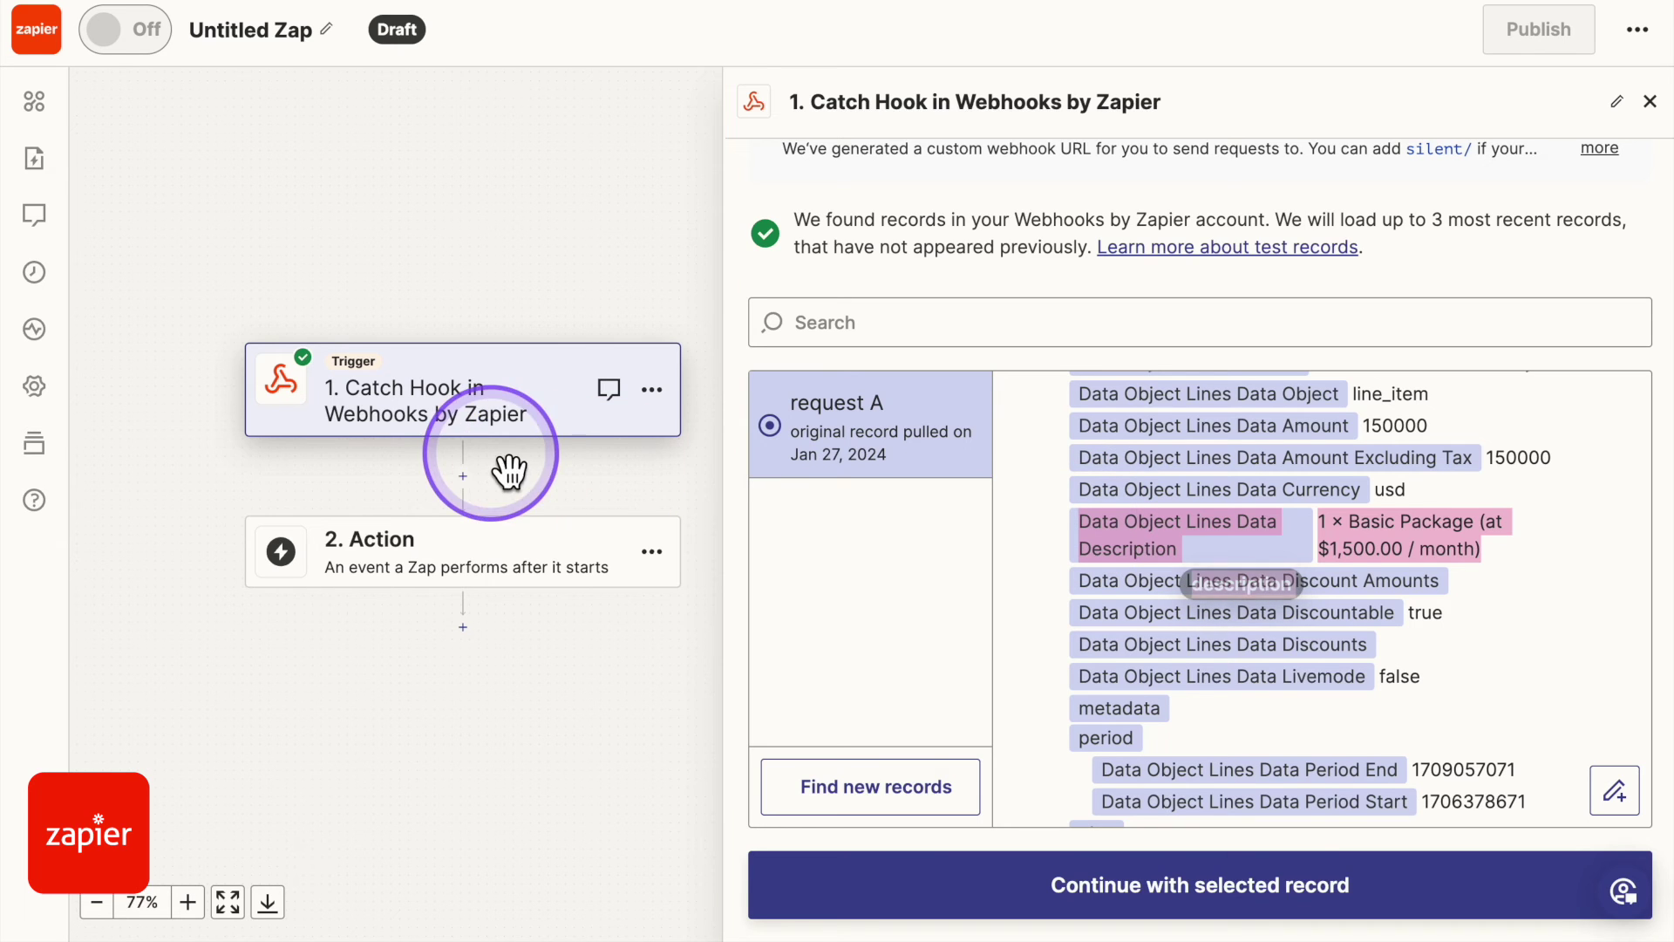
{"action": "left_click", "coordinate": [480, 493]}
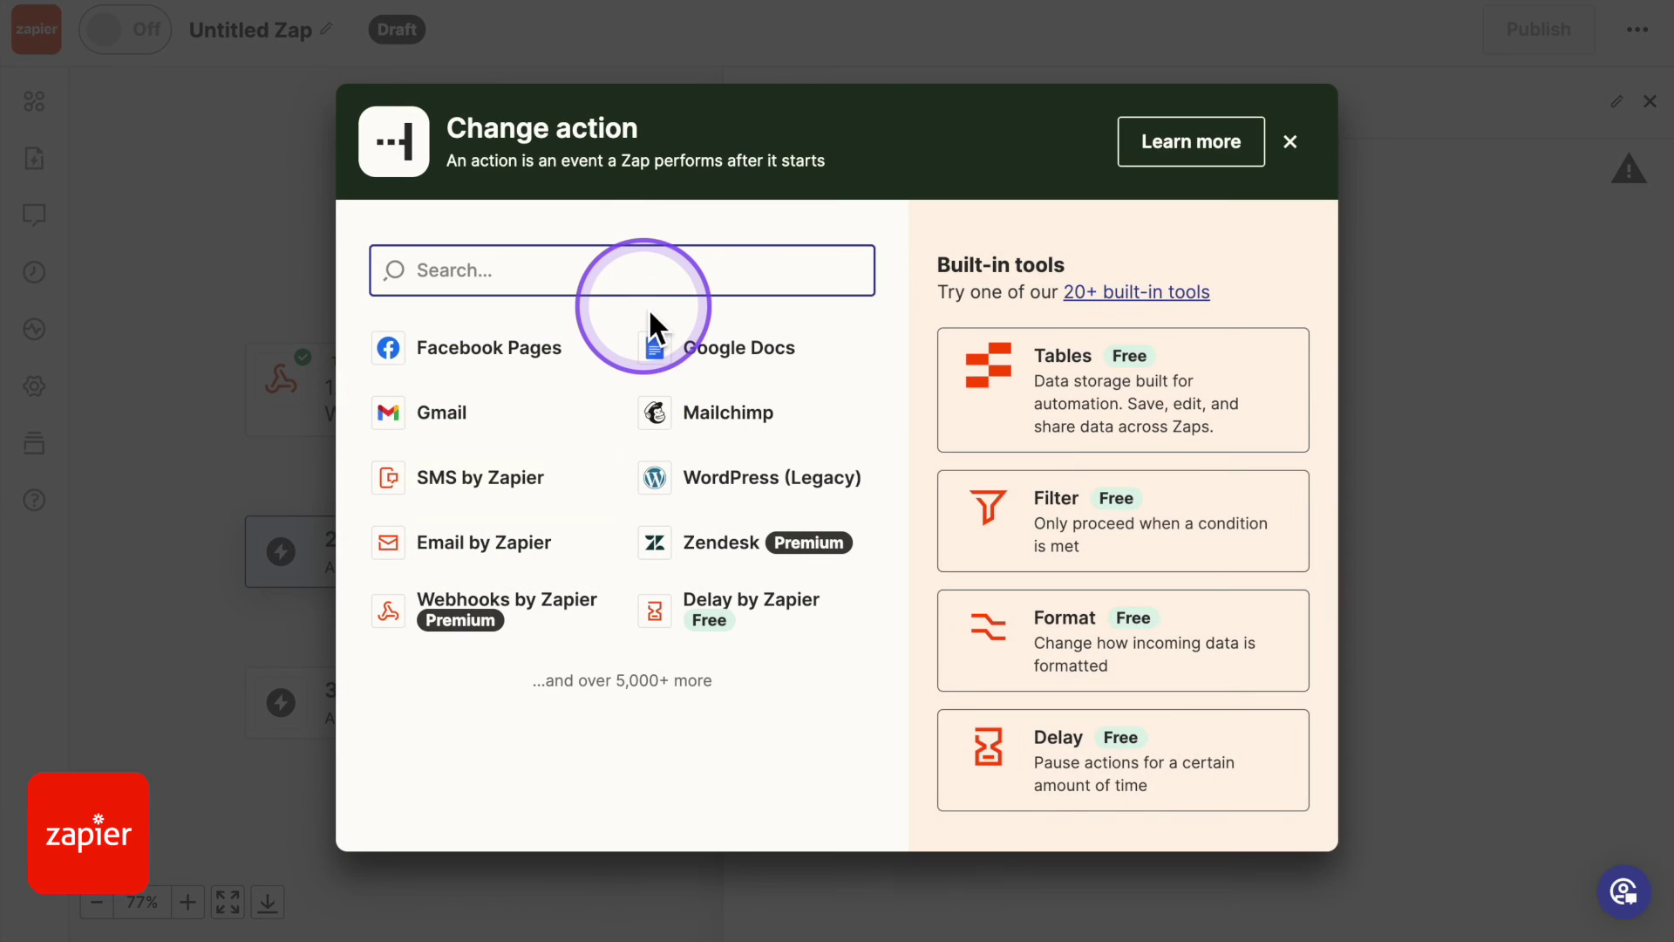
- Add a Filter by Zapier step and search its field list for 'Data Object Lines'
{"action": "type", "text": "filter"}
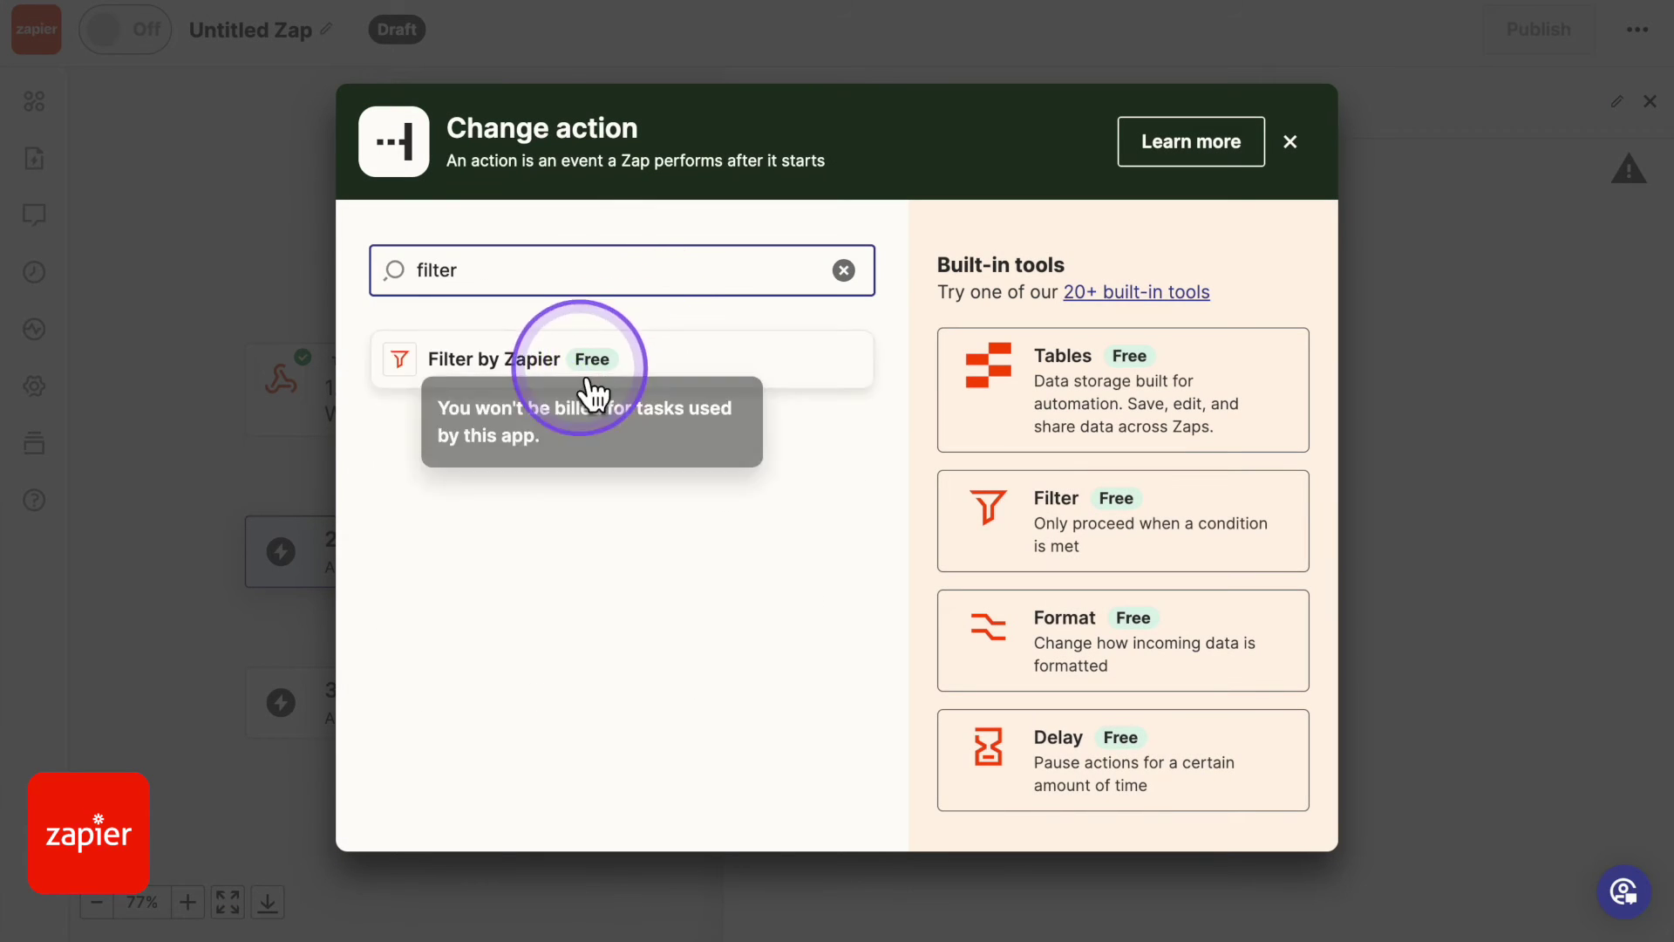
{"action": "left_click", "coordinate": [542, 360]}
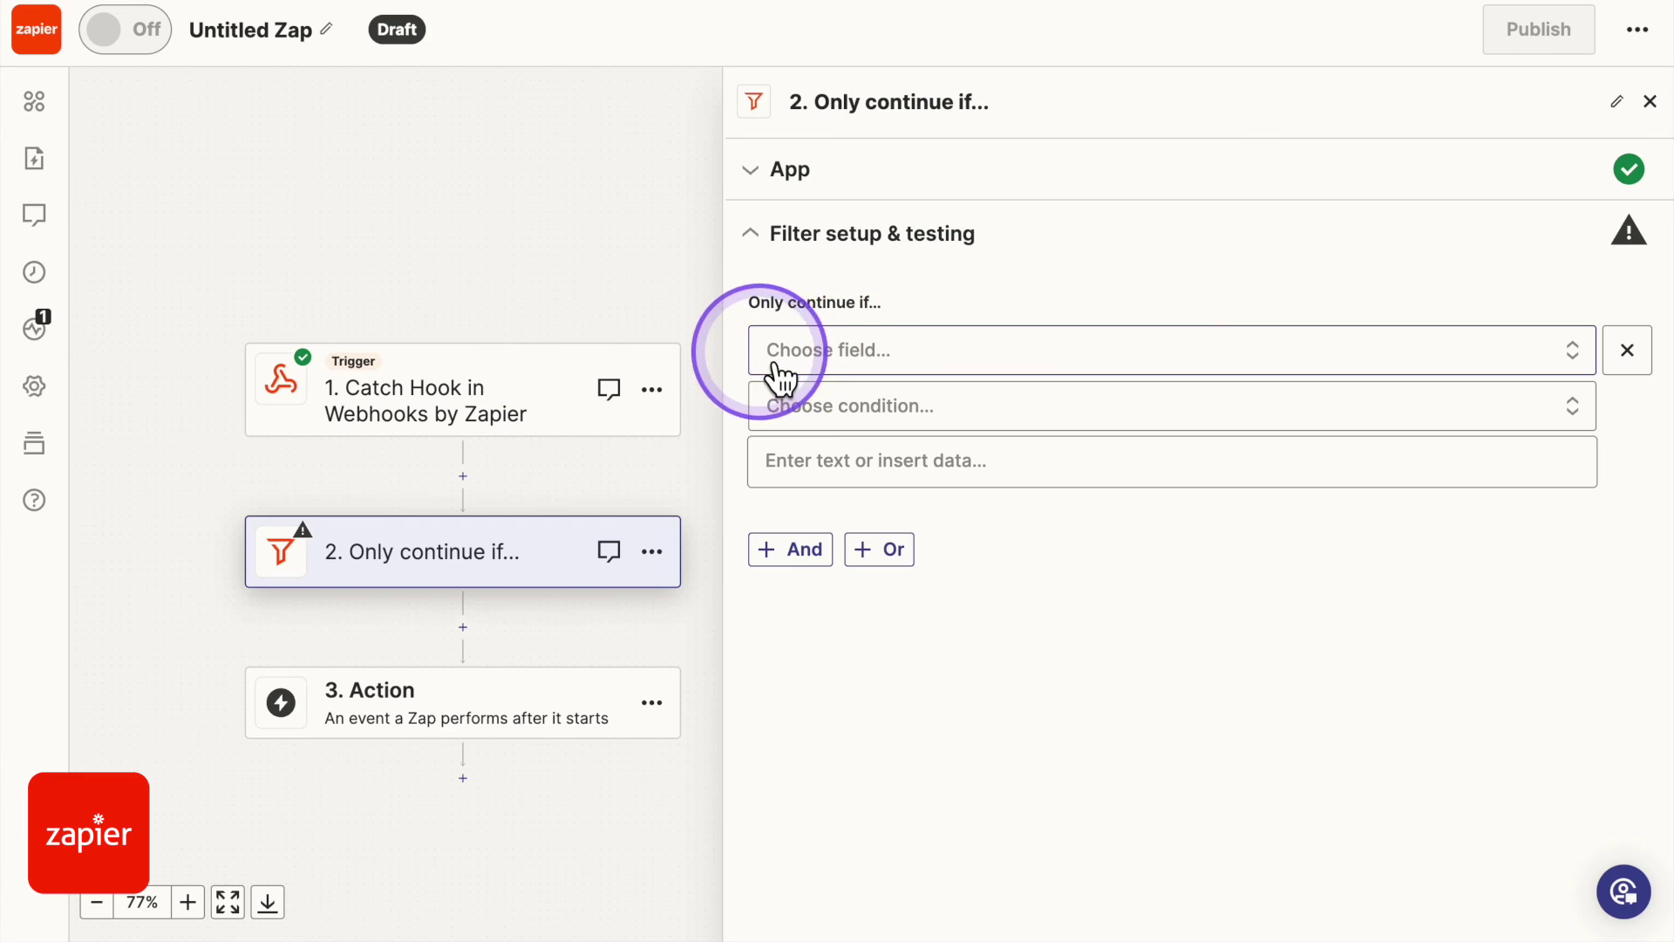
{"action": "left_click", "coordinate": [940, 362]}
{"action": "type", "text": "Data Object Lines Data Description description 1 • Basic Package (at $1,500.00 / month)"}
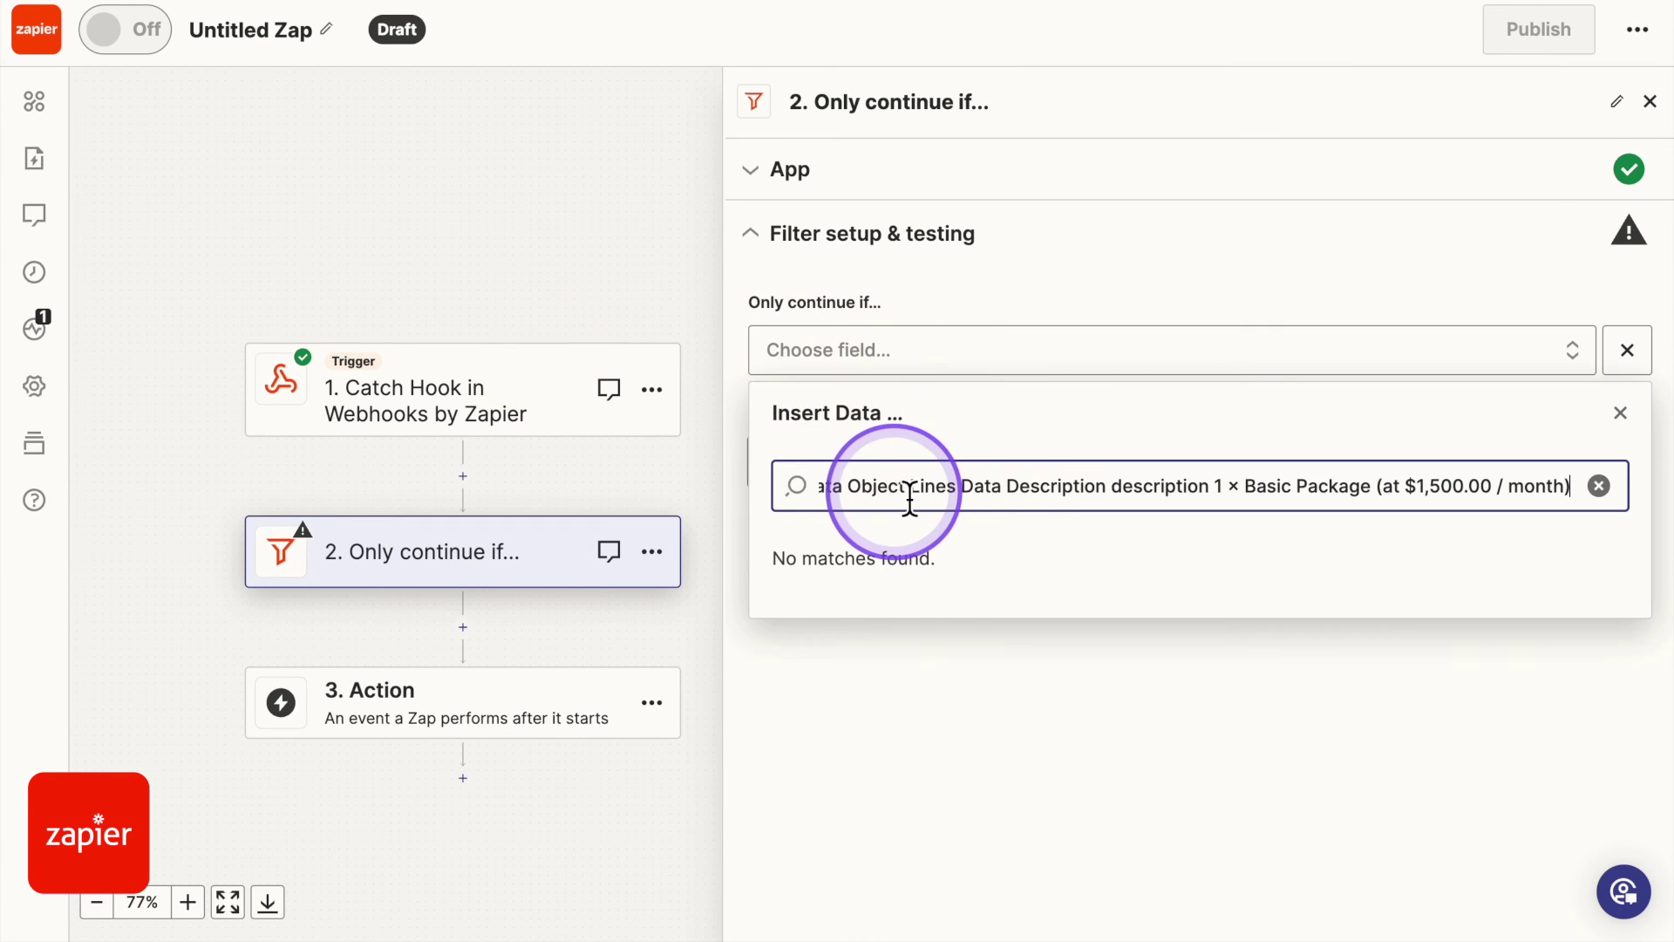
{"action": "left_click", "coordinate": [740, 501]}
{"action": "left_click", "coordinate": [916, 353]}
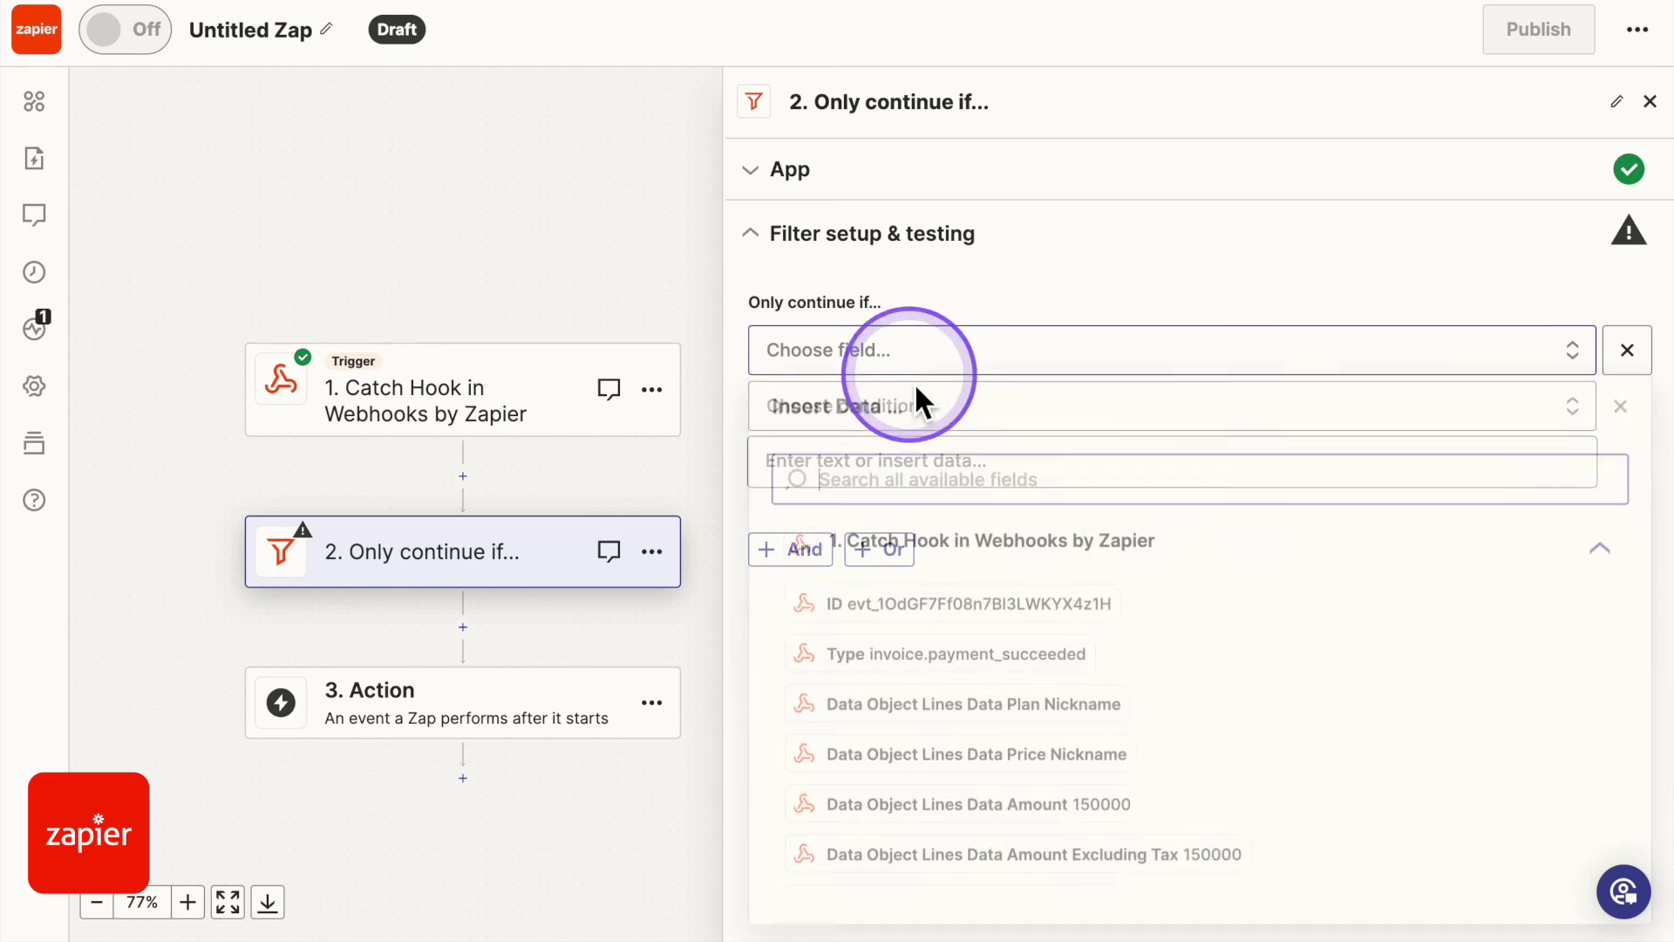
{"action": "type", "text": "Data Object Lines Data Description description 1 × Basic Package (at $1,500.00 / month)"}
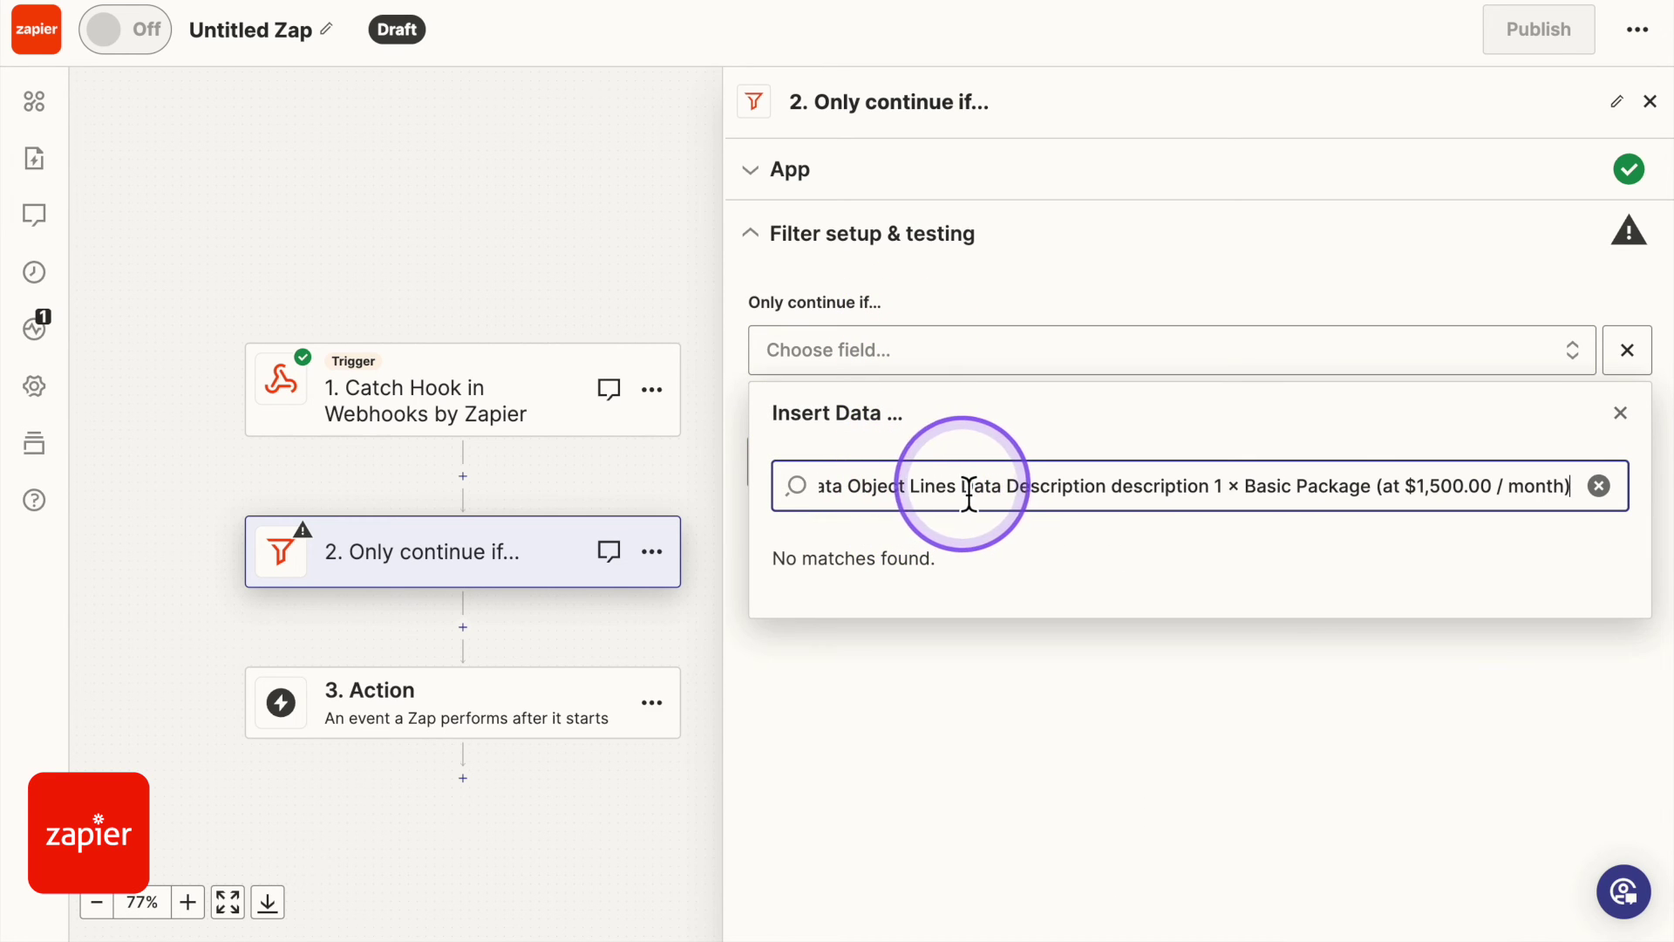
{"action": "left_click_drag", "start_coordinate": [975, 492], "coordinate": [1552, 492]}
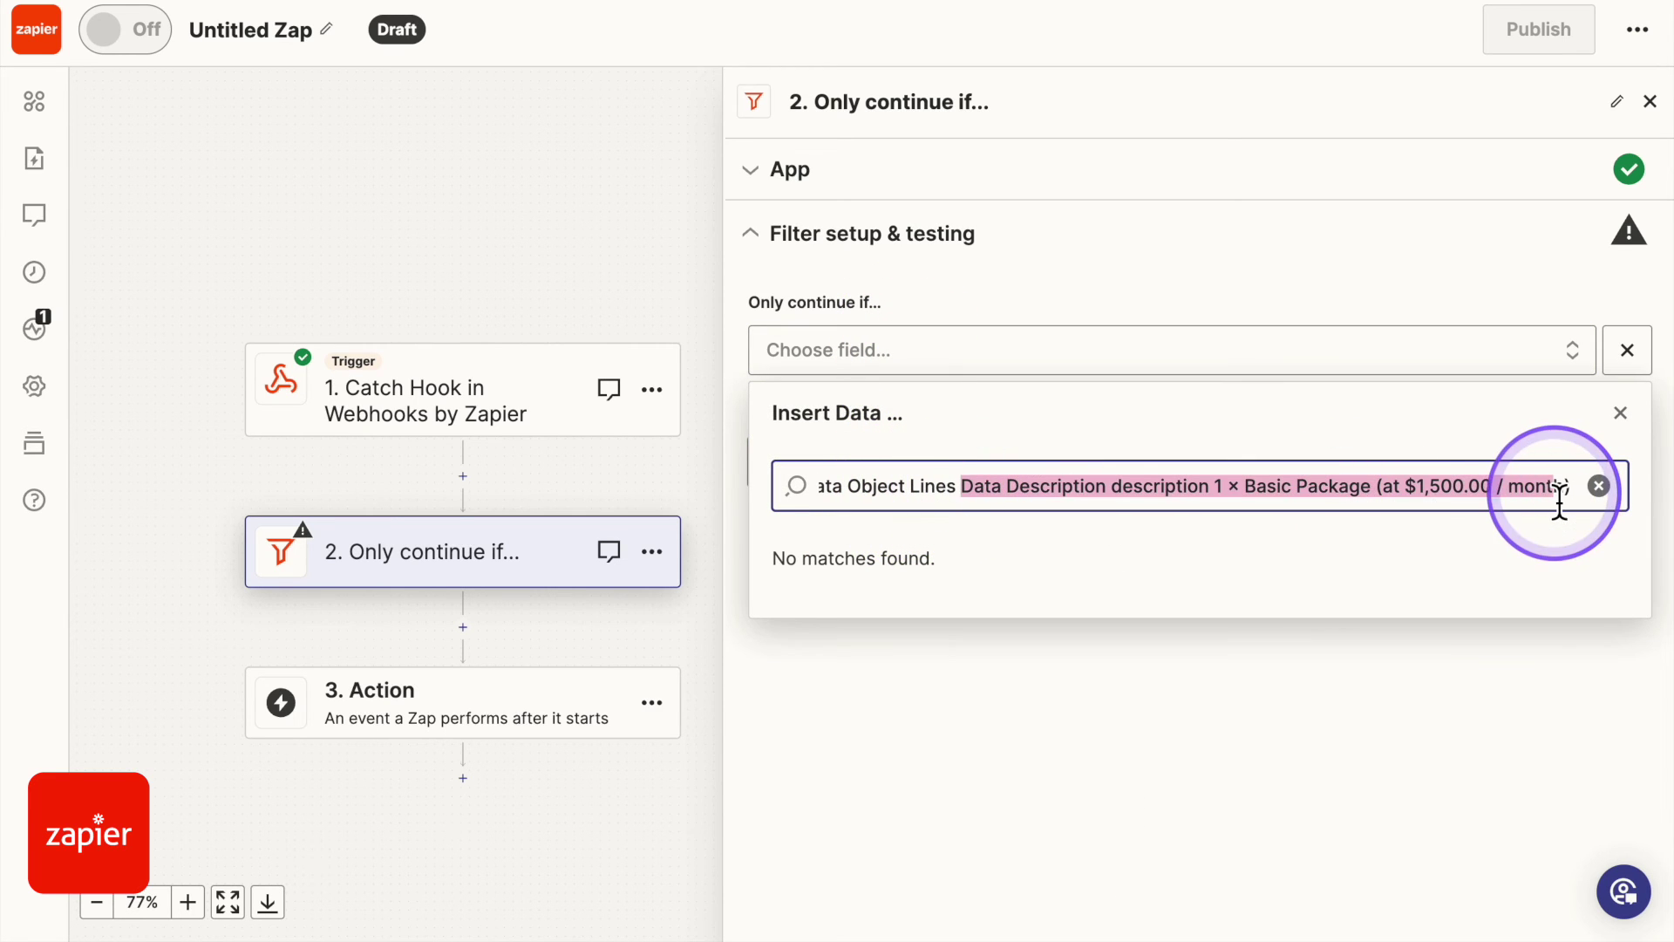
{"action": "key", "text": "BackSpace"}
{"action": "key", "text": "BackSpace"}
{"action": "key", "text": "BackSpace"}
{"action": "key", "text": "BackSpace"}
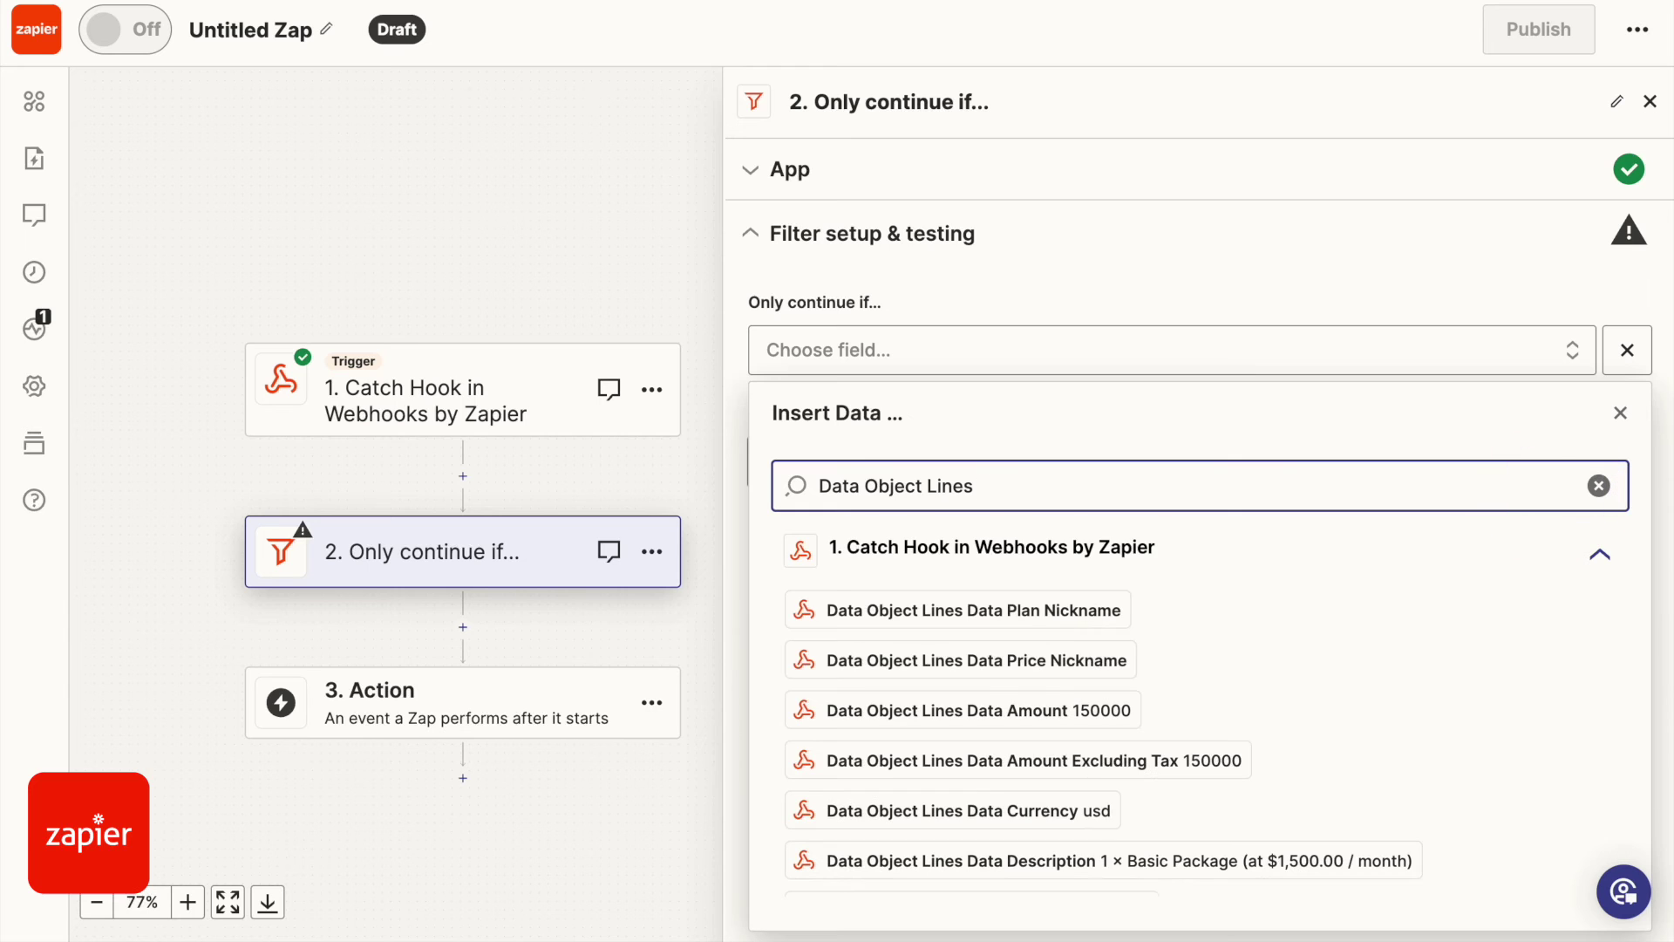
- Filter on Data Object Lines Data Description using the (Text) Contains condition
{"action": "scroll", "coordinate": [1457, 673], "scroll_direction": "down", "scroll_amount": 1}
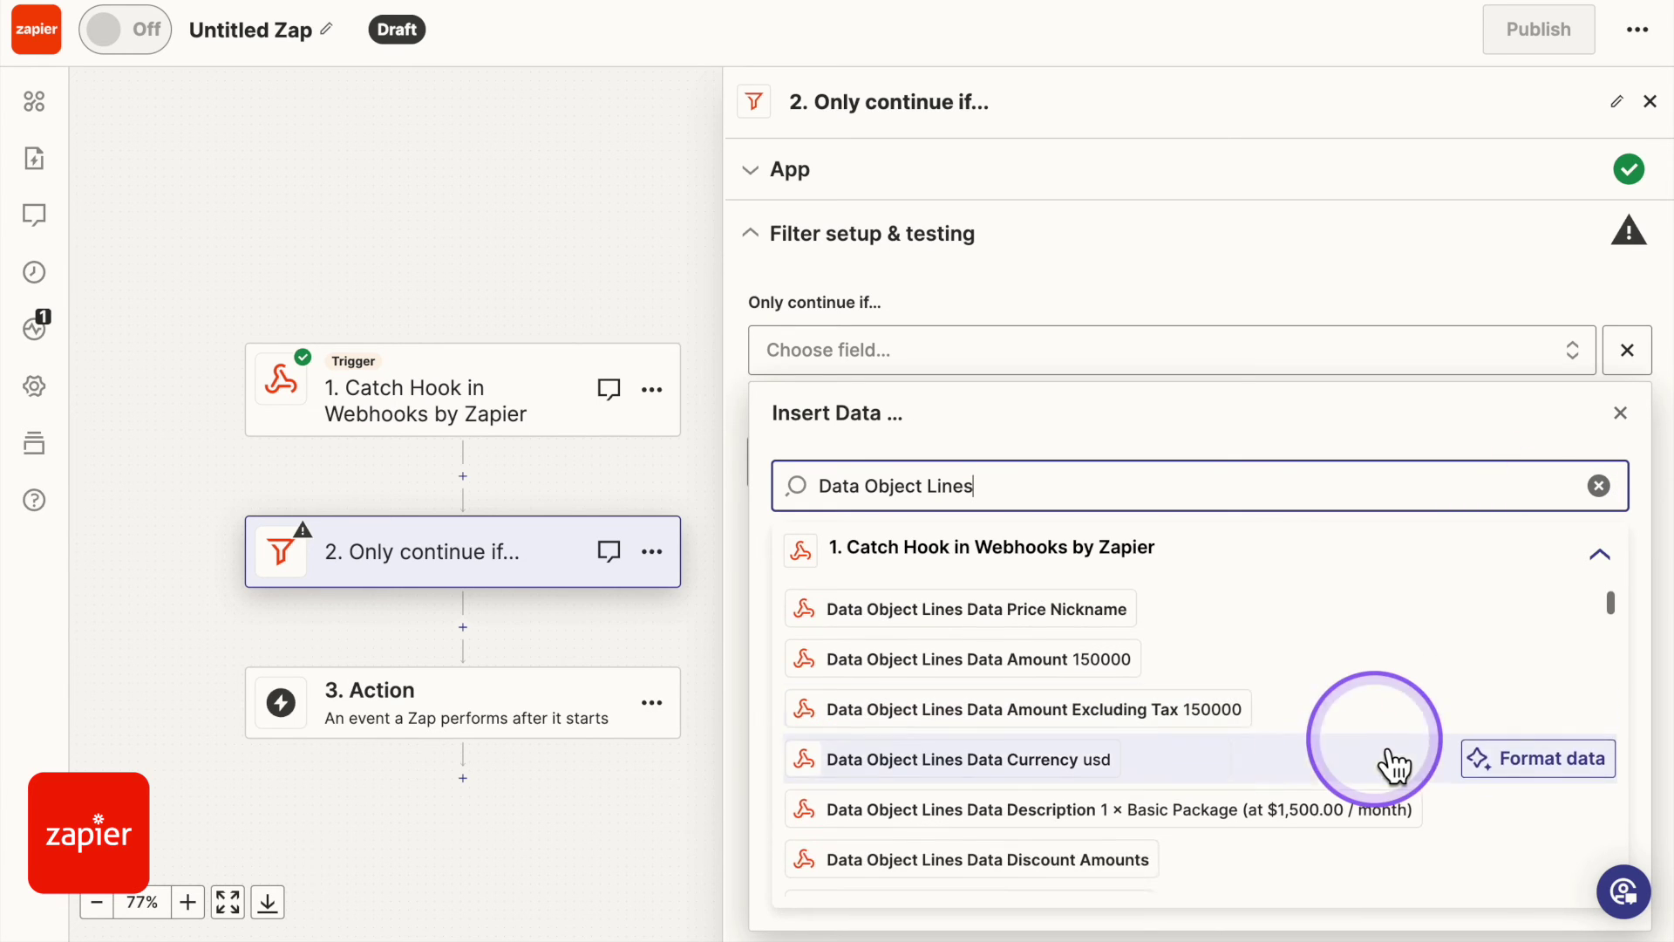
{"action": "left_click", "coordinate": [1177, 811]}
{"action": "left_click", "coordinate": [1029, 417]}
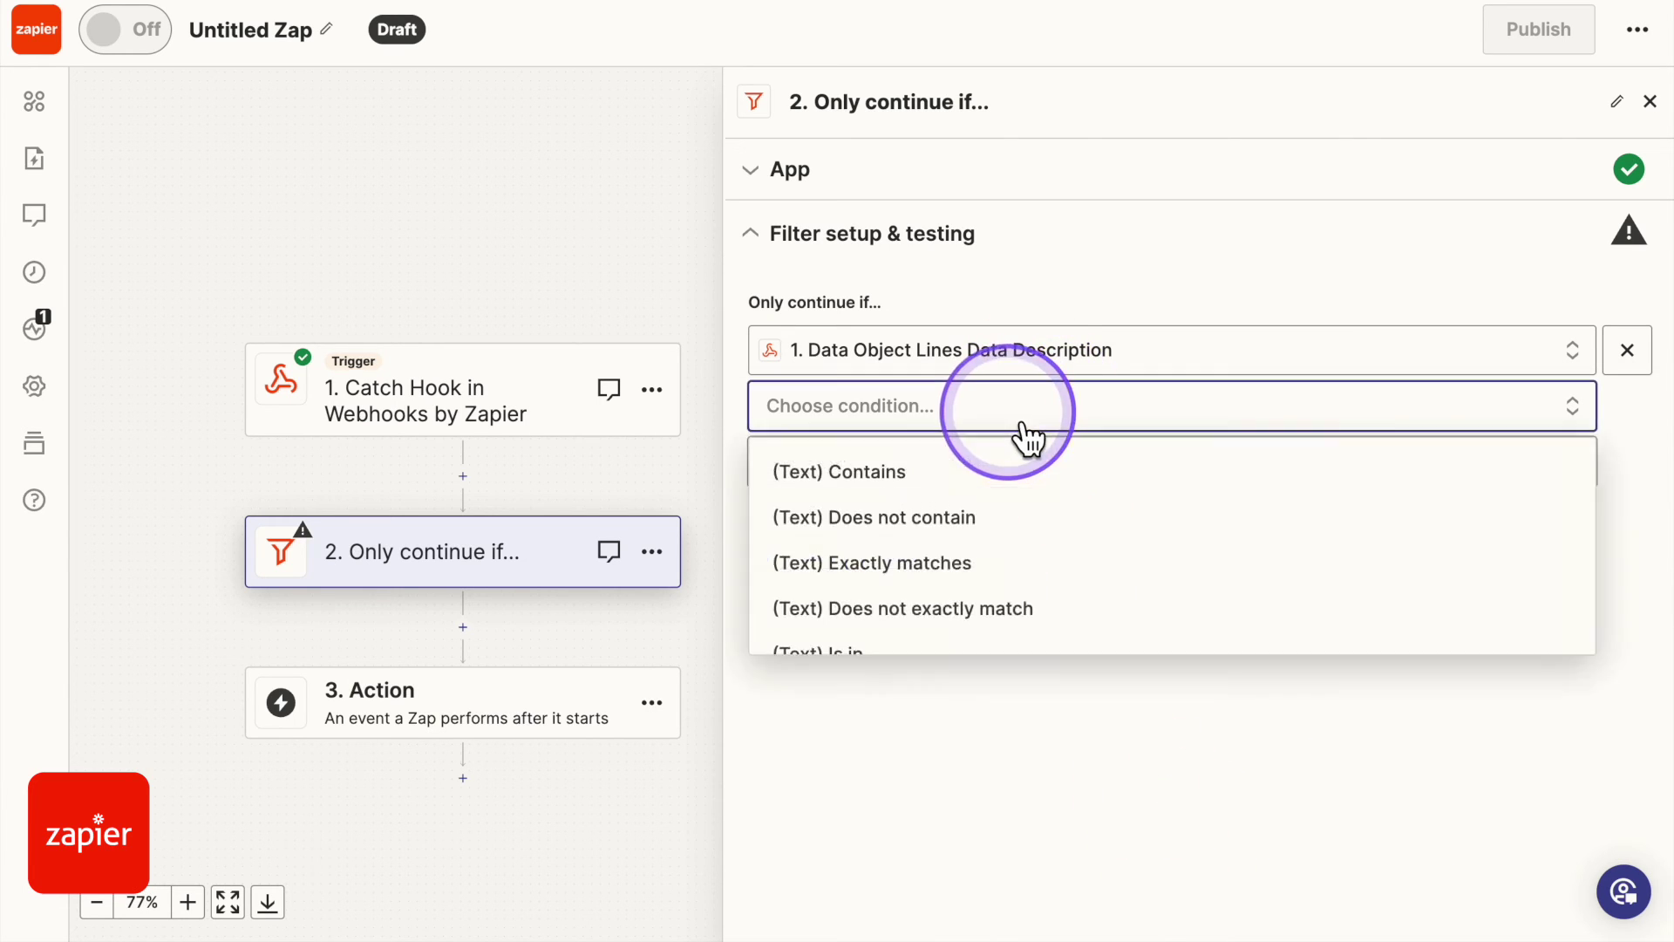
{"action": "left_click", "coordinate": [954, 476]}
- Set the Contains value to 'Basic Package', trimmed from the pasted sample description
{"action": "left_click", "coordinate": [954, 485]}
{"action": "type", "text": "Data Object Lines Data Description description 1 × Basic Package (at $1,500.00 / month)"}
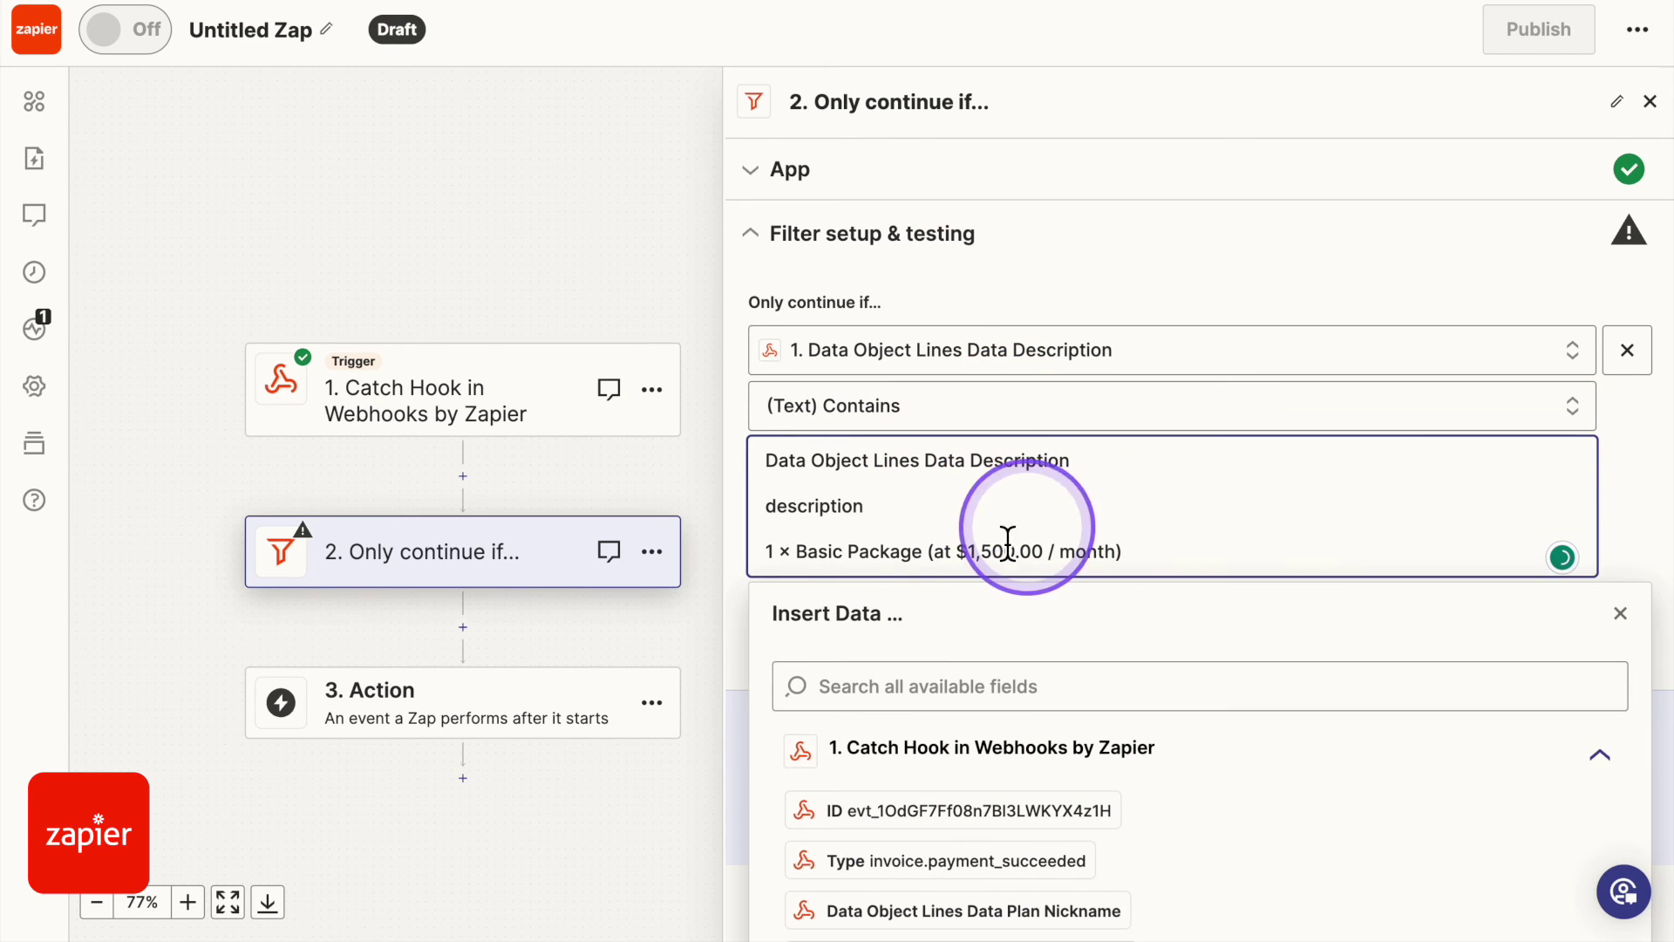
{"action": "left_click_drag", "start_coordinate": [806, 558], "coordinate": [767, 492]}
{"action": "left_click", "coordinate": [777, 551]}
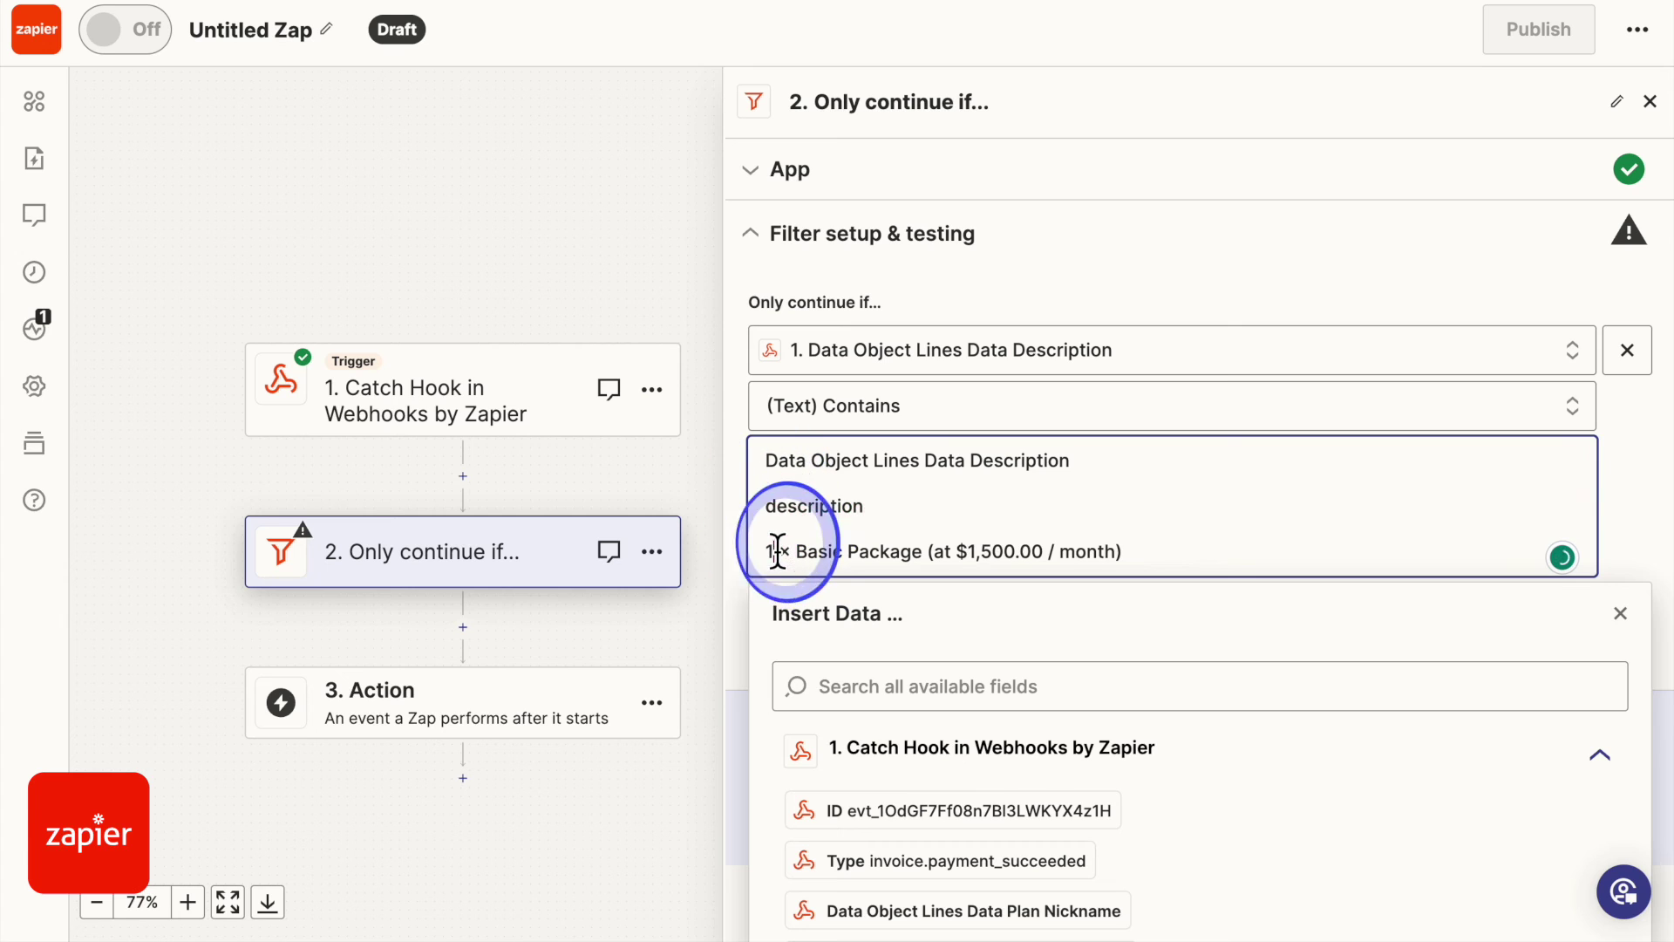
{"action": "left_click_drag", "start_coordinate": [798, 552], "coordinate": [791, 520]}
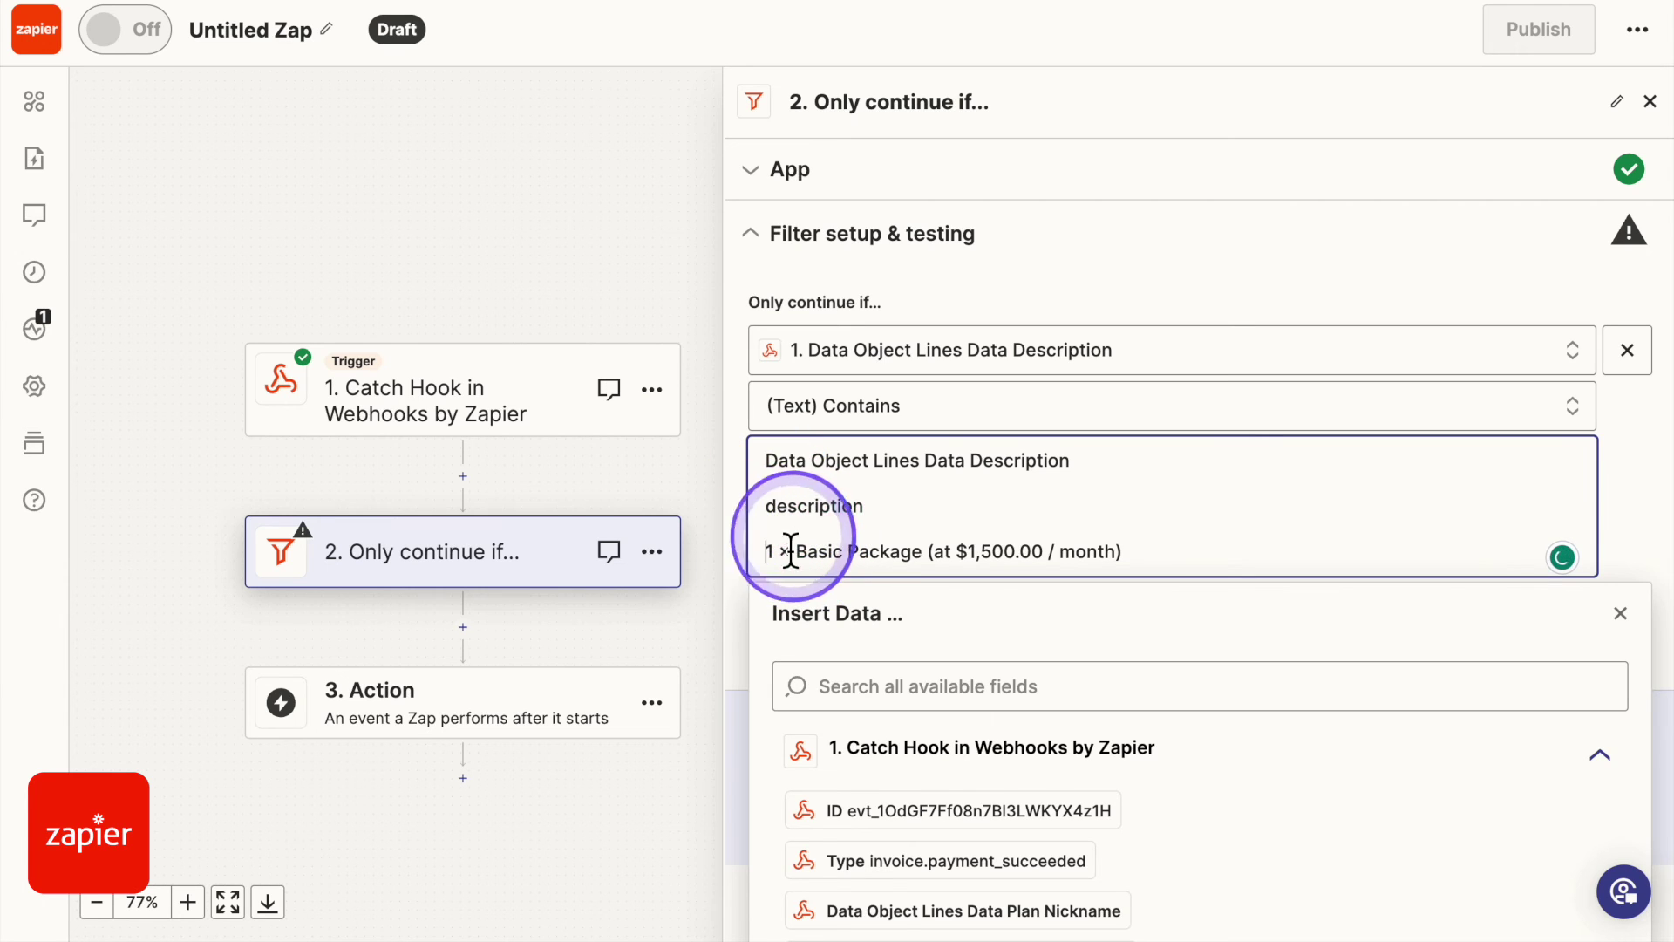
{"action": "left_click", "coordinate": [788, 554]}
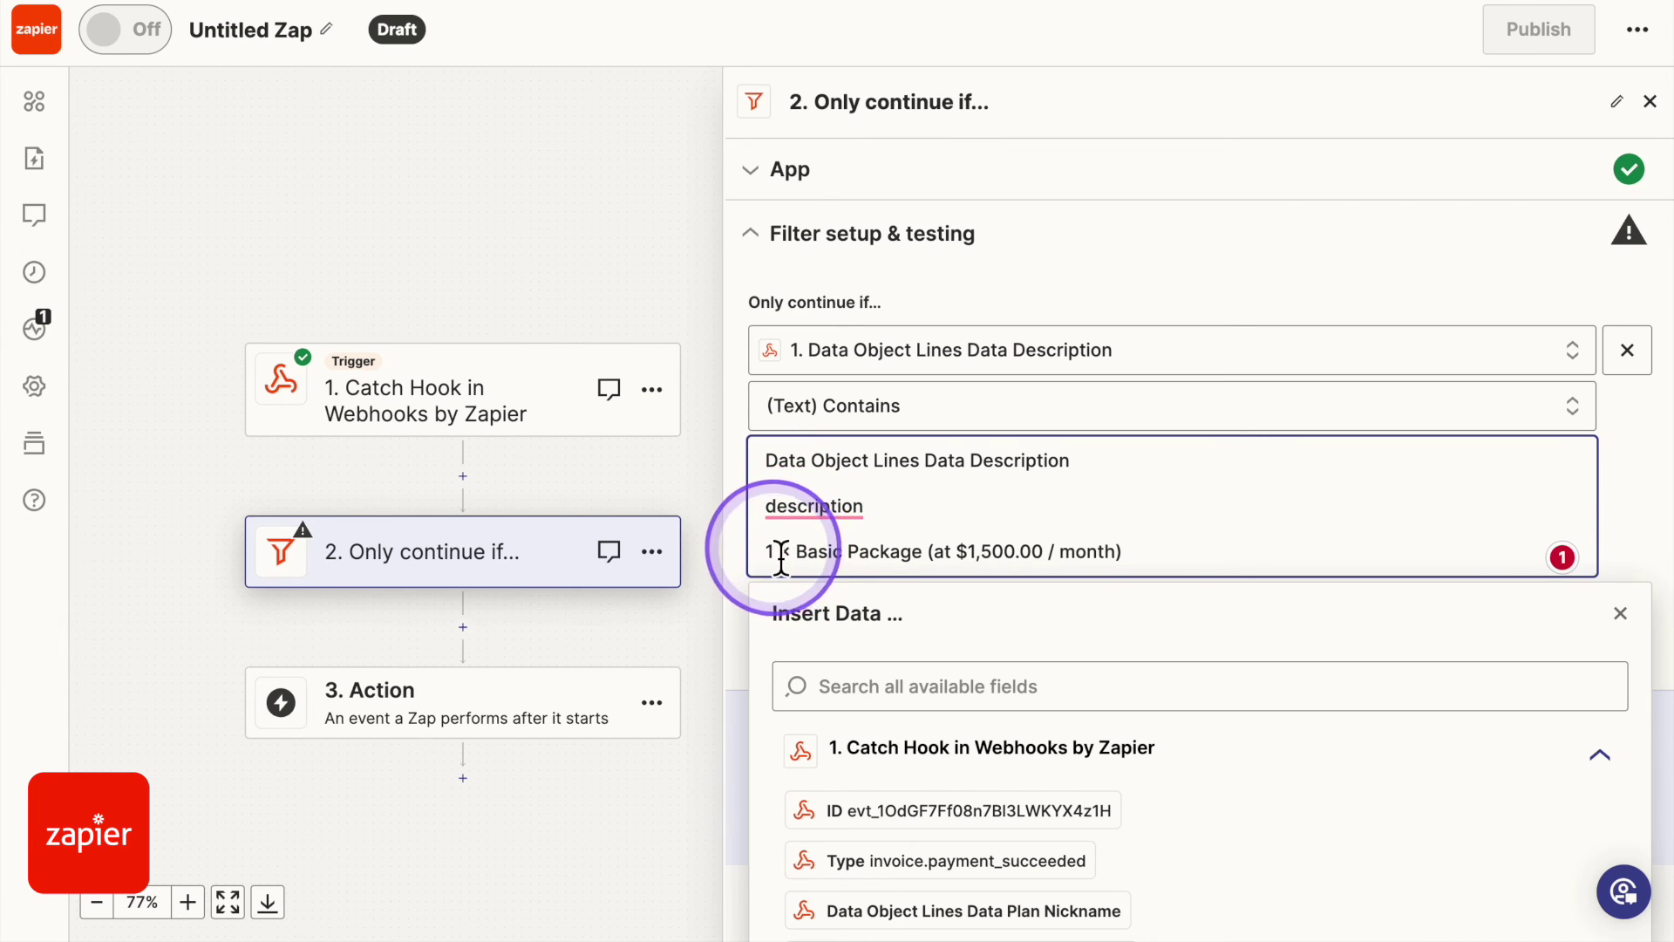
{"action": "left_click_drag", "start_coordinate": [796, 553], "coordinate": [774, 418]}
{"action": "key", "text": "BackSpace"}
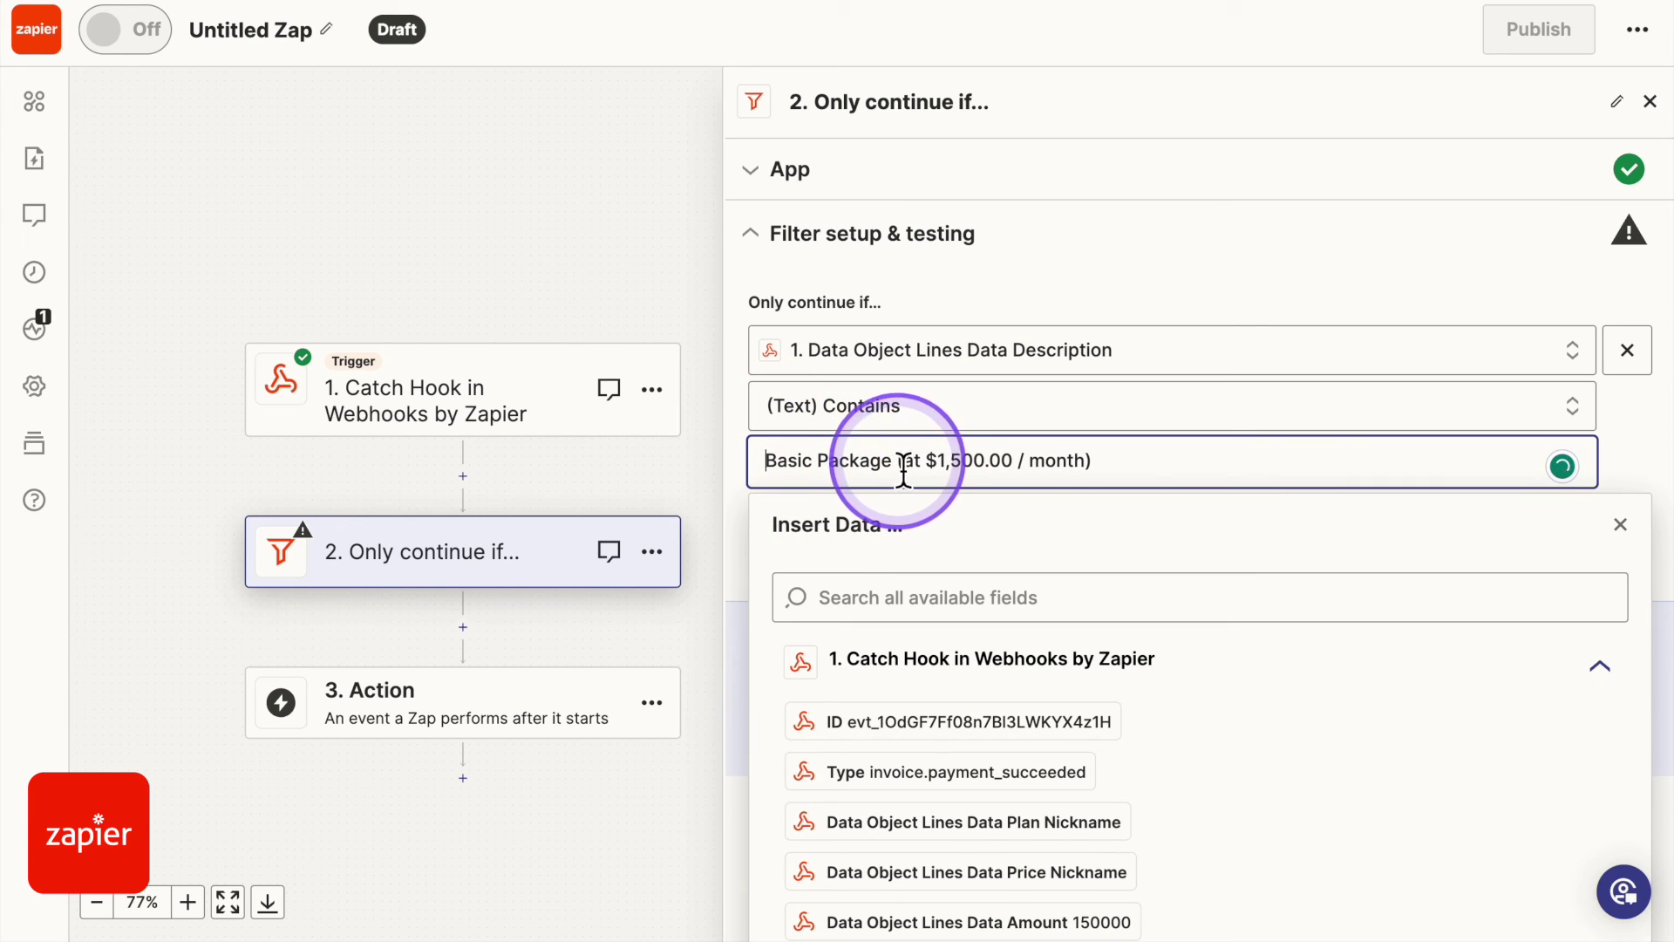
{"action": "left_click_drag", "start_coordinate": [902, 471], "coordinate": [1103, 494]}
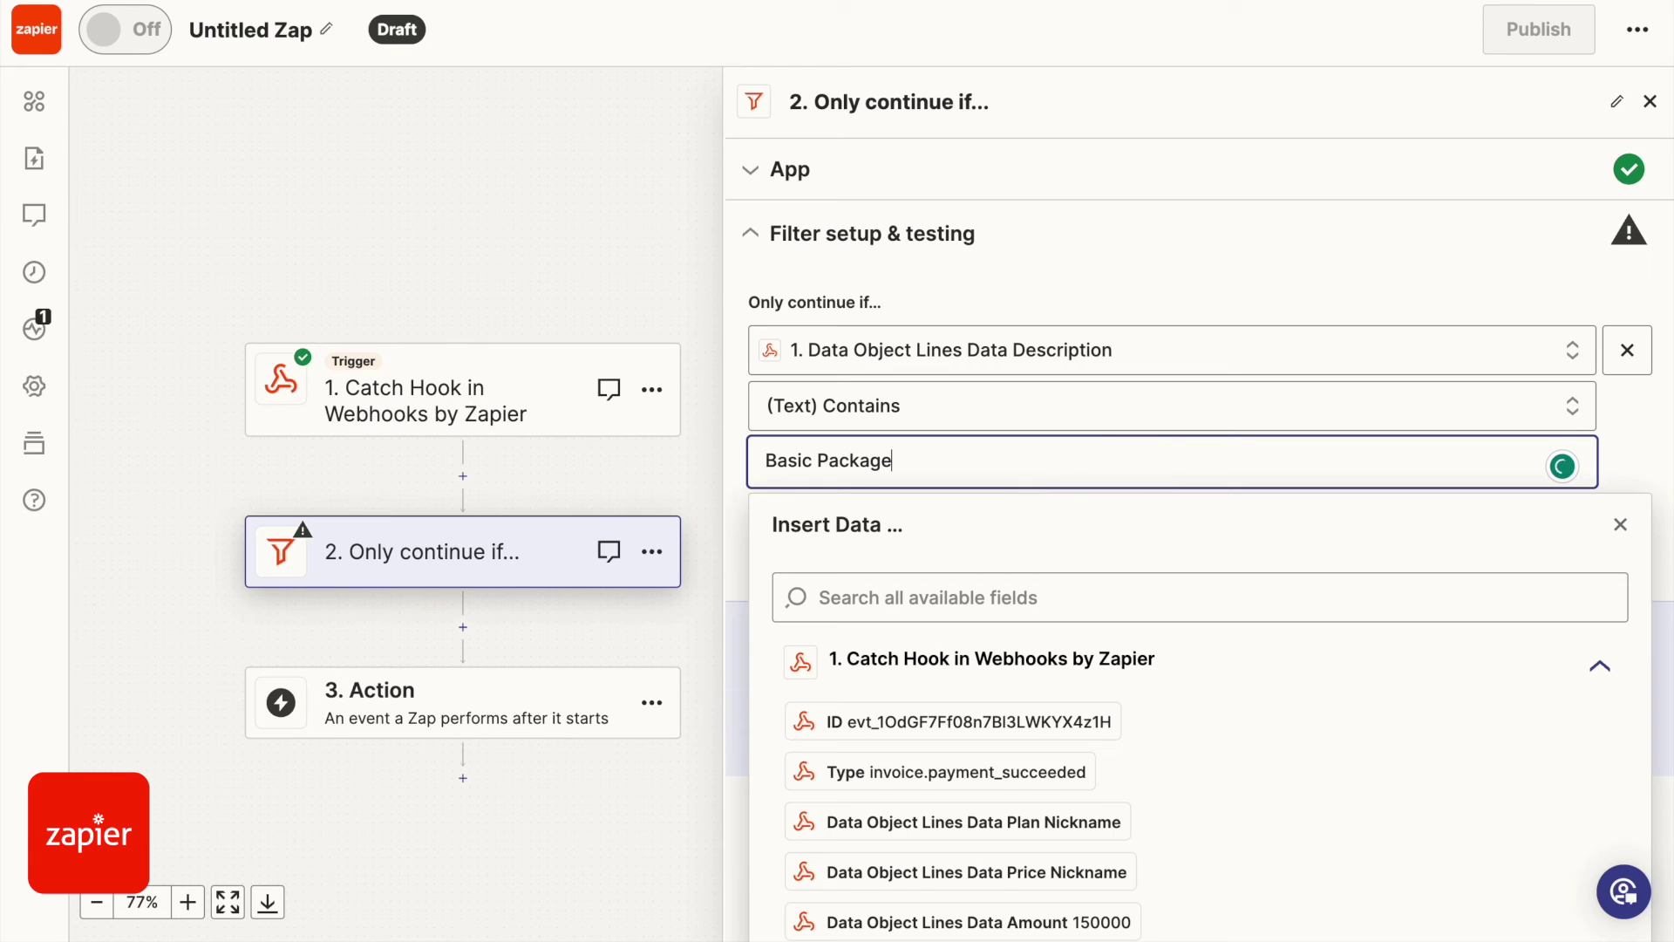
{"action": "left_click", "coordinate": [801, 471]}
{"action": "left_click", "coordinate": [1058, 303]}
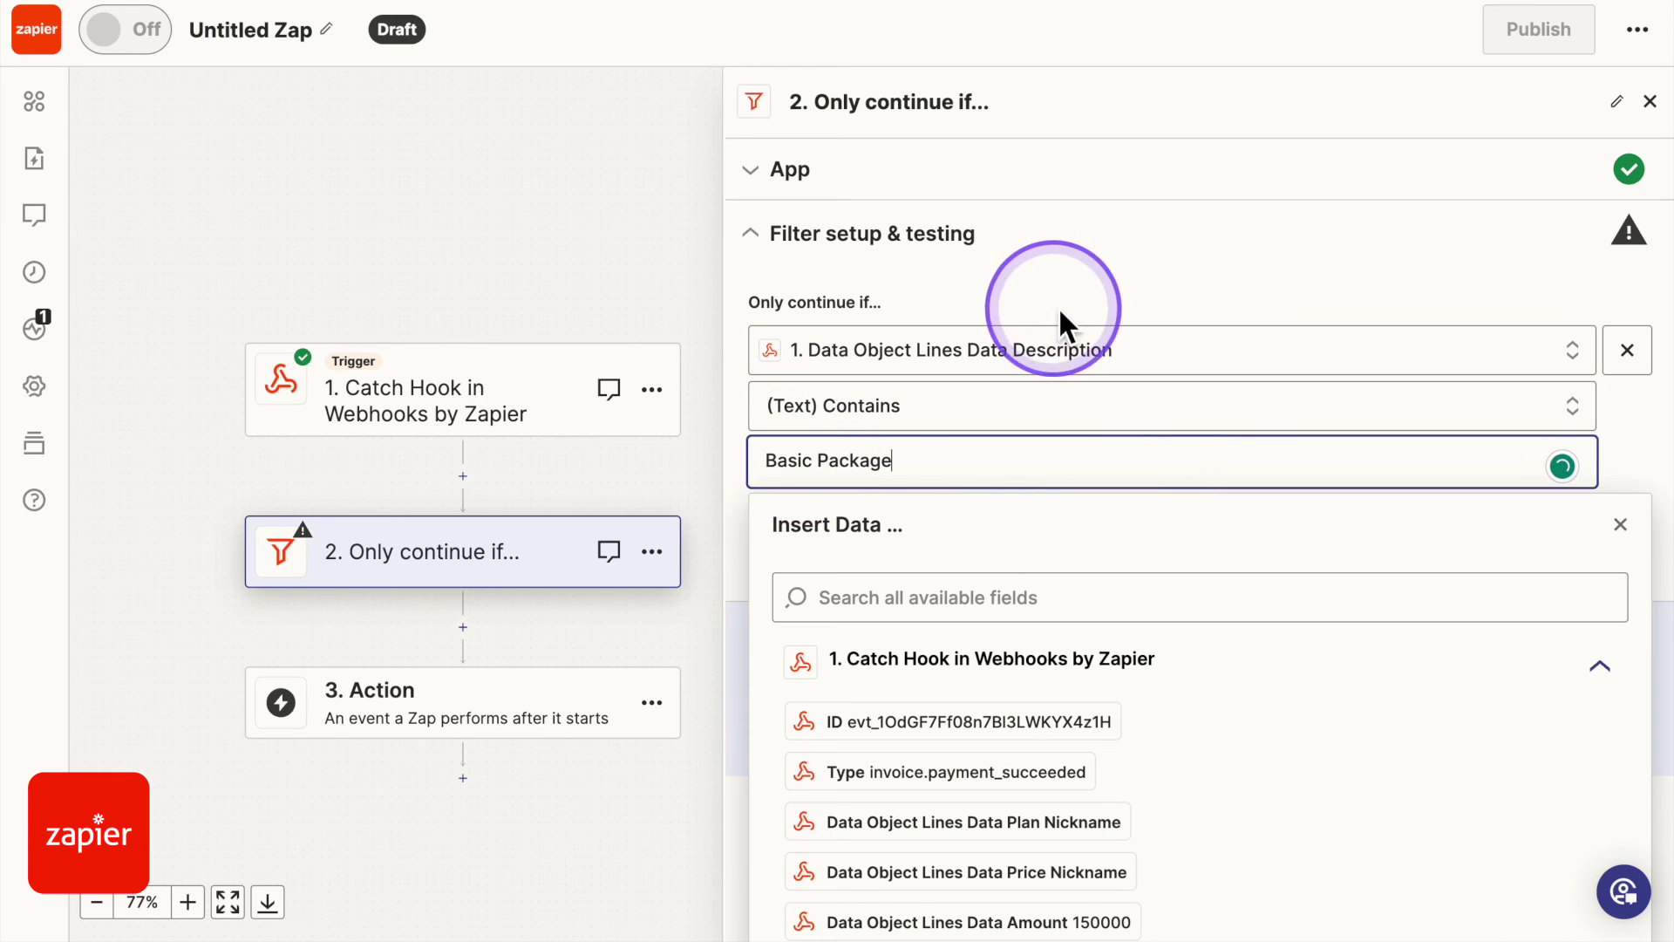
- Test the filter so it passes, then add a second '+ And' condition row
{"action": "left_click", "coordinate": [828, 737]}
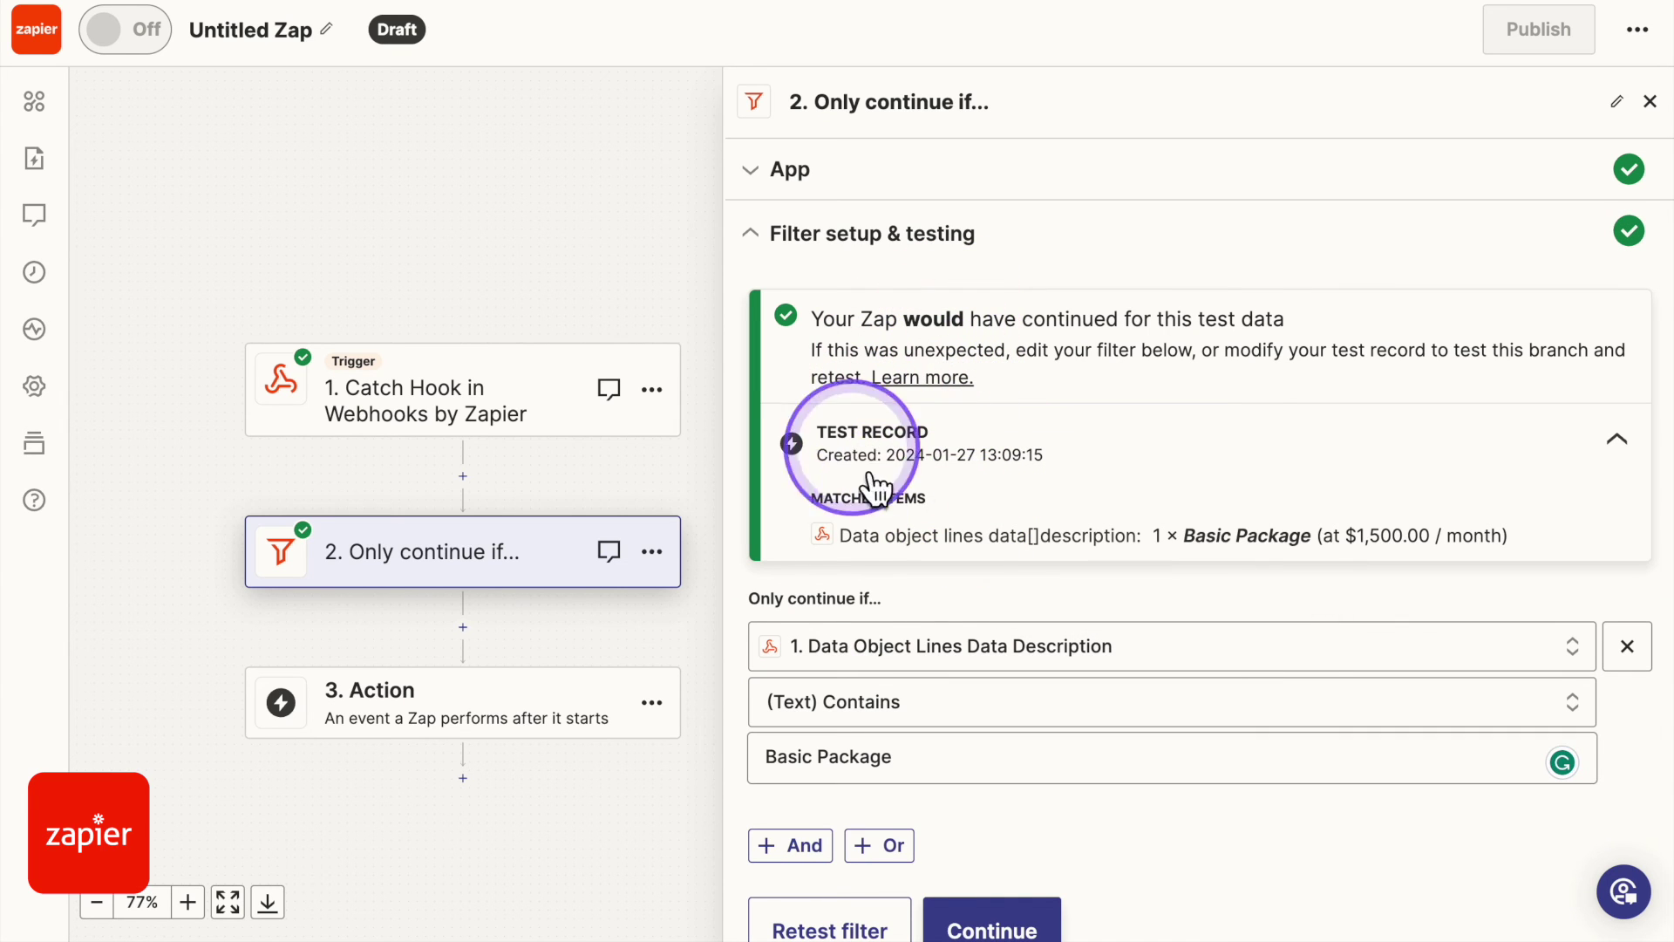
{"action": "scroll", "coordinate": [863, 489], "scroll_direction": "down", "scroll_amount": 1}
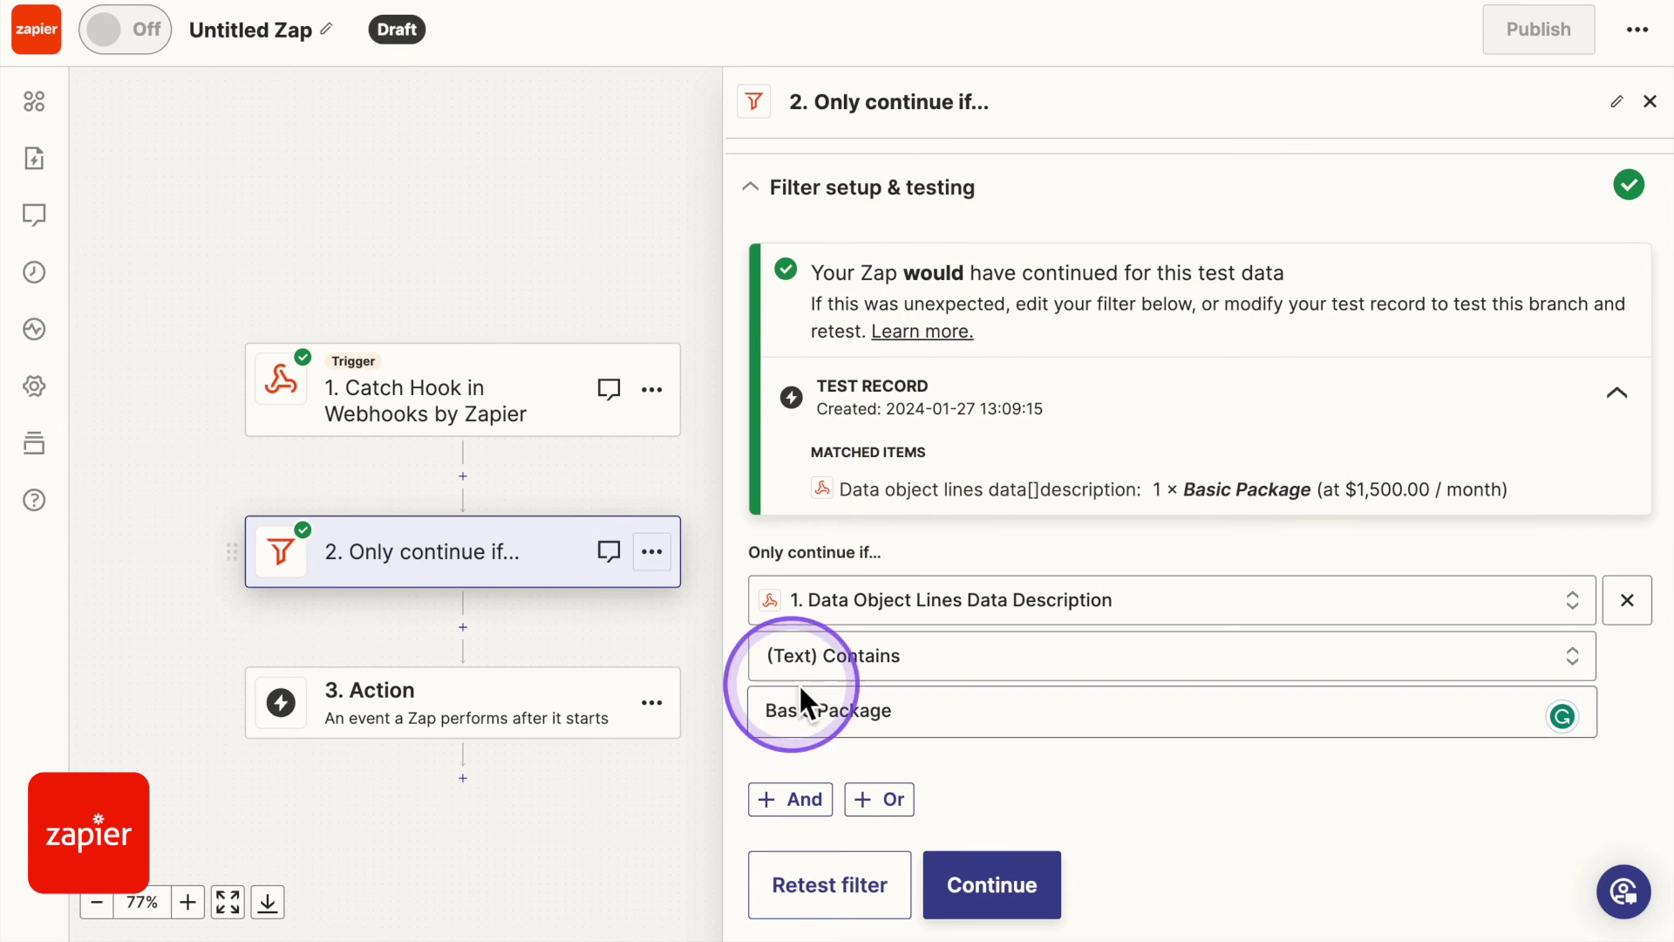
{"action": "left_click", "coordinate": [846, 702]}
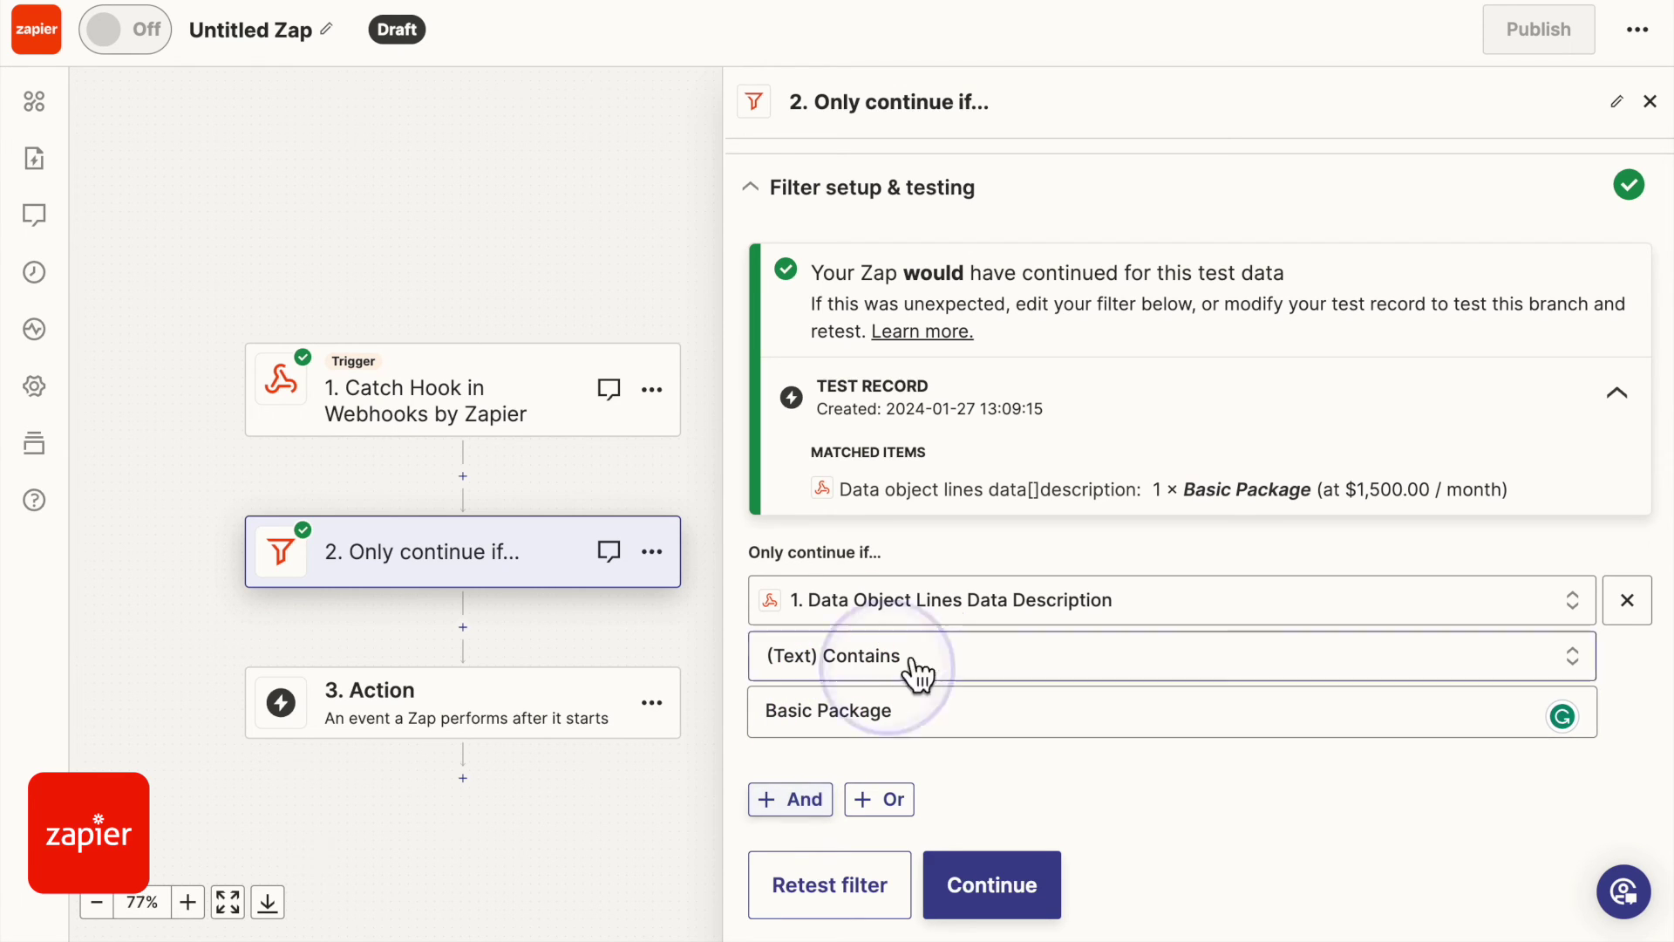
{"action": "left_click", "coordinate": [835, 722]}
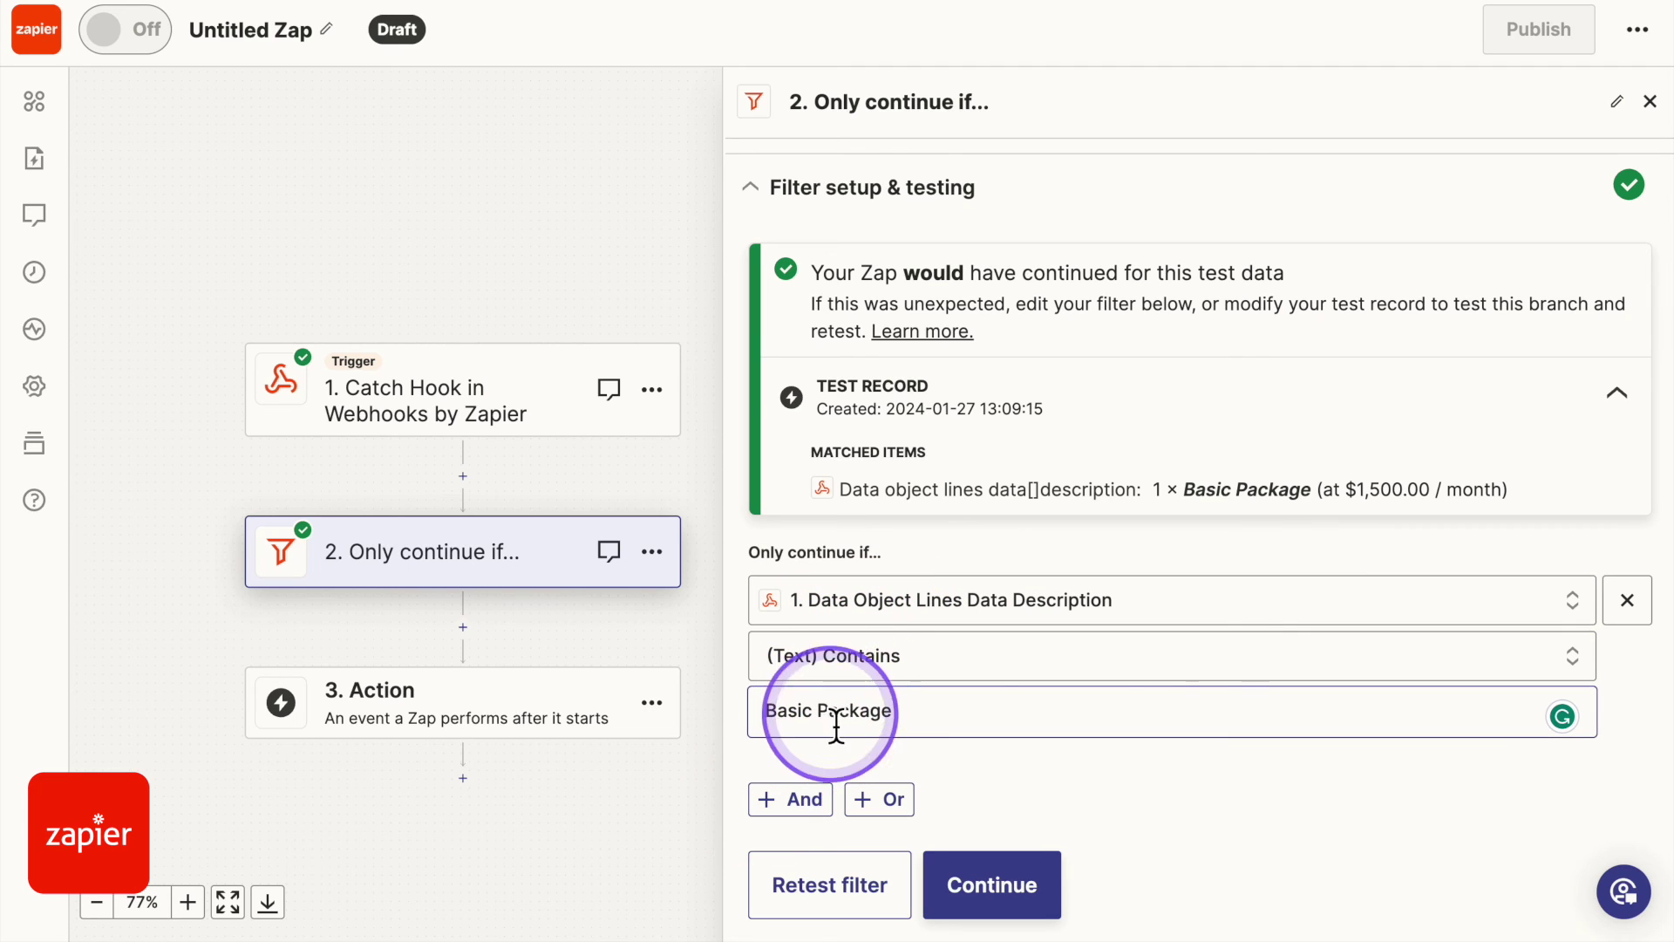
{"action": "left_click", "coordinate": [804, 799]}
- Open the Catch Hook trigger's sample record and search it for 'Interval'
{"action": "left_click", "coordinate": [516, 406]}
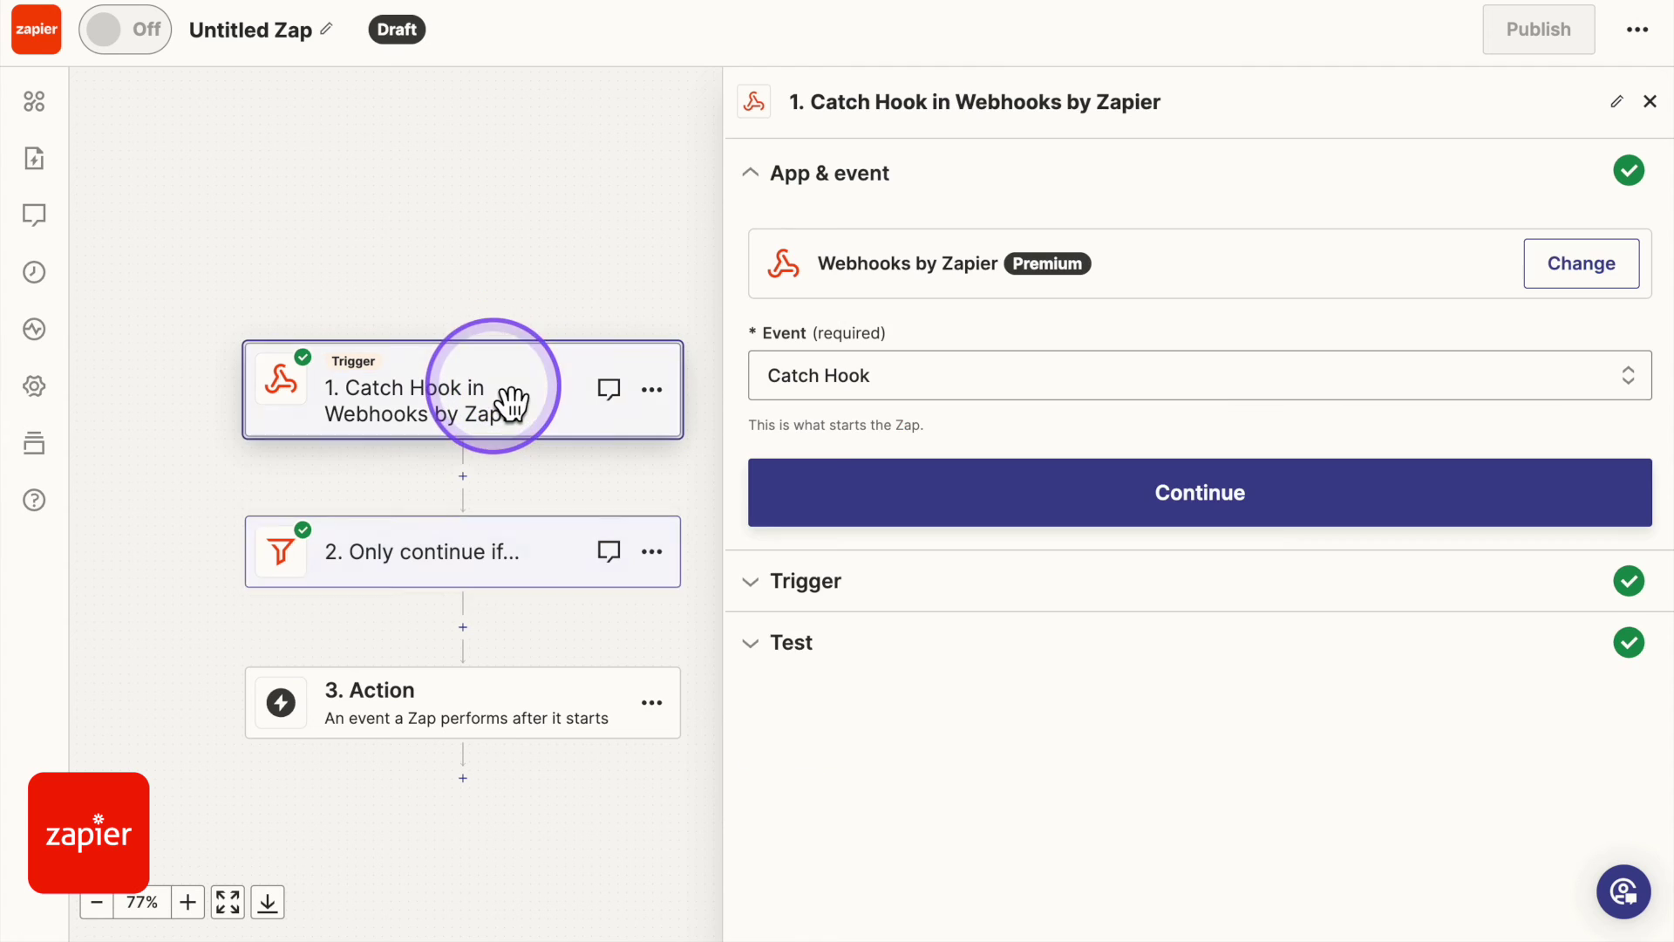
{"action": "left_click", "coordinate": [826, 571]}
{"action": "left_click", "coordinate": [820, 589]}
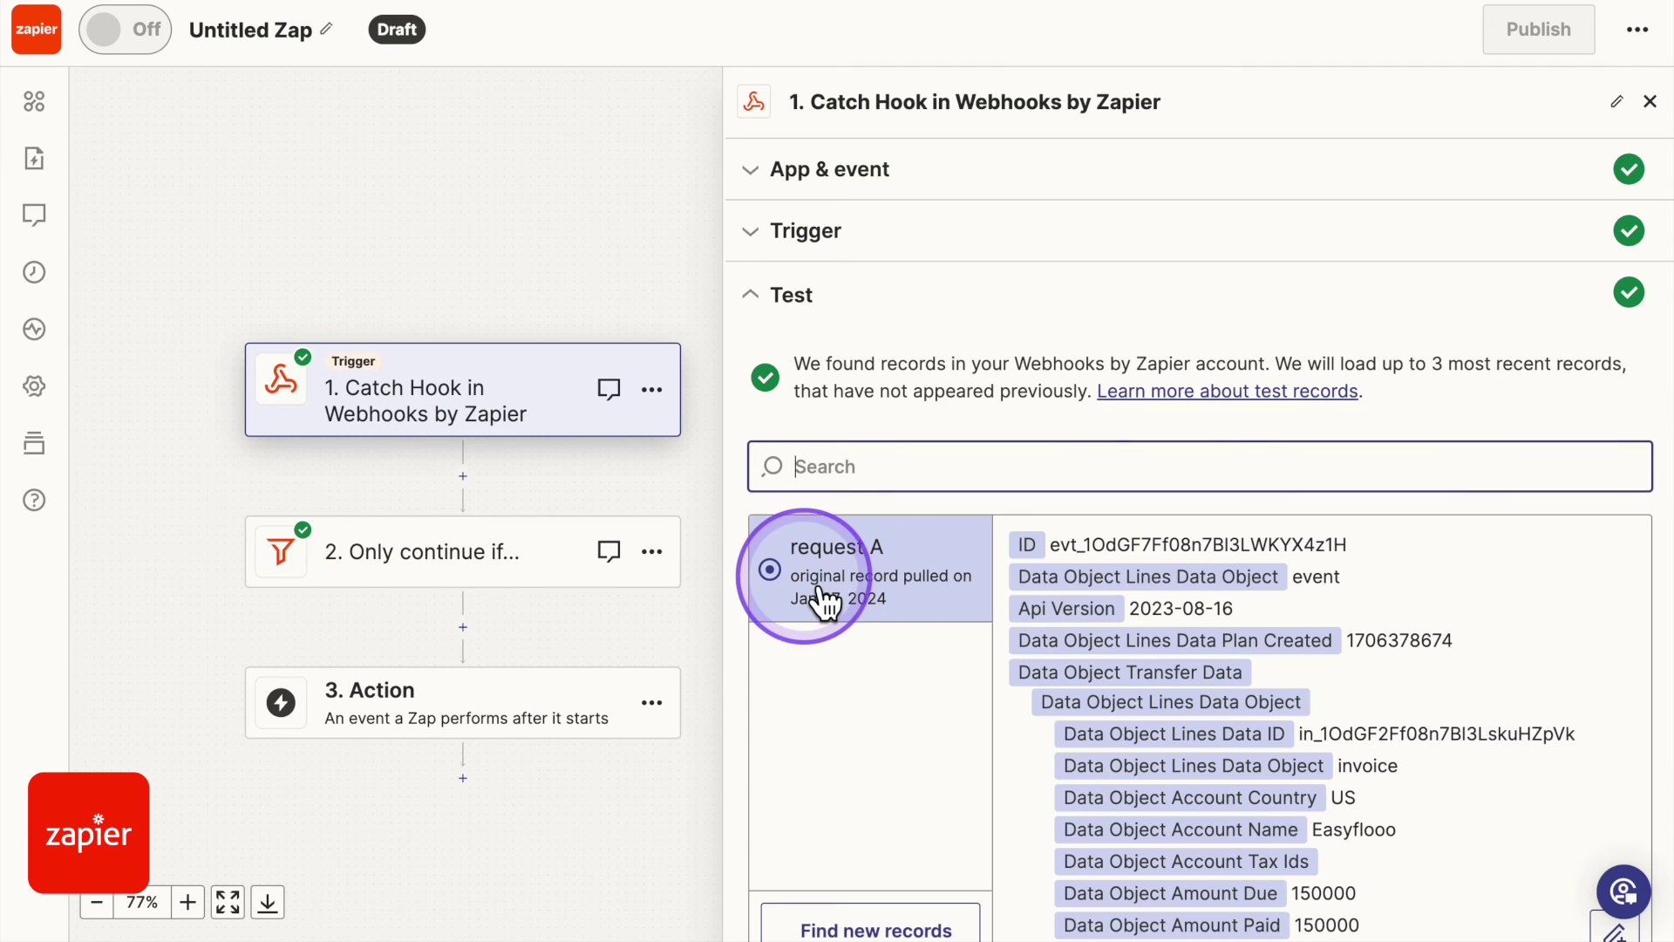
{"action": "scroll", "coordinate": [1188, 666], "scroll_direction": "down", "scroll_amount": 5}
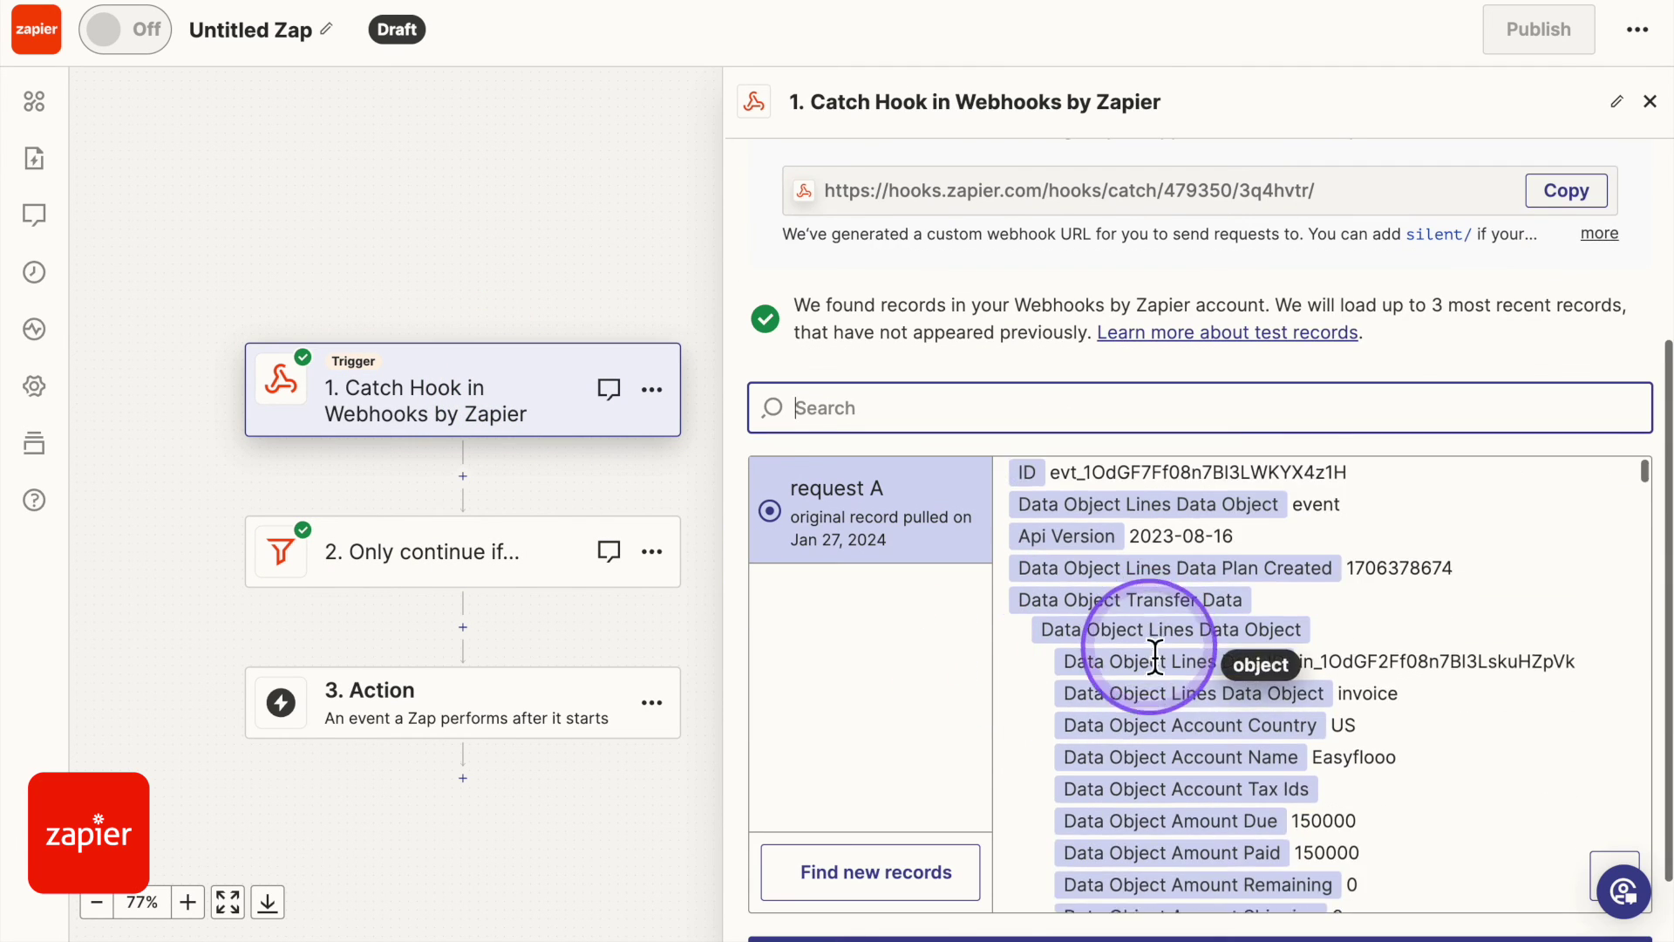
{"action": "left_click", "coordinate": [920, 426]}
{"action": "type", "text": "Interval"}
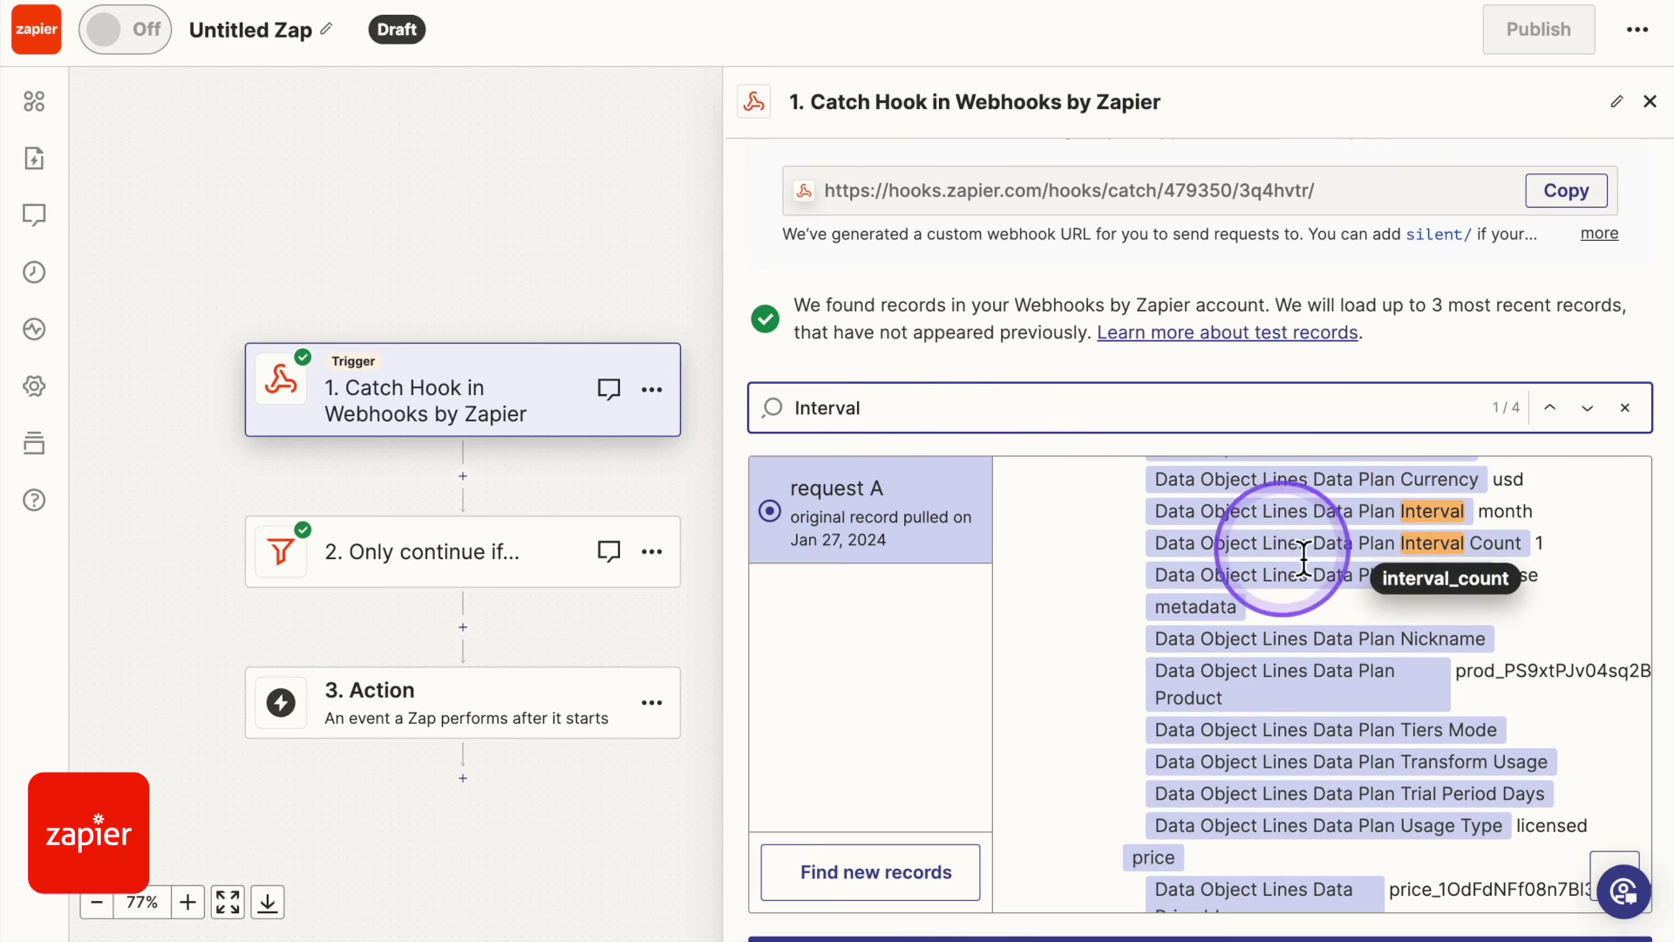
- Select the Interval Count field name in the sample record, then return to the filter step
{"action": "scroll", "coordinate": [1457, 572], "scroll_direction": "down", "scroll_amount": 8}
{"action": "scroll", "coordinate": [1454, 572], "scroll_direction": "up", "scroll_amount": 3}
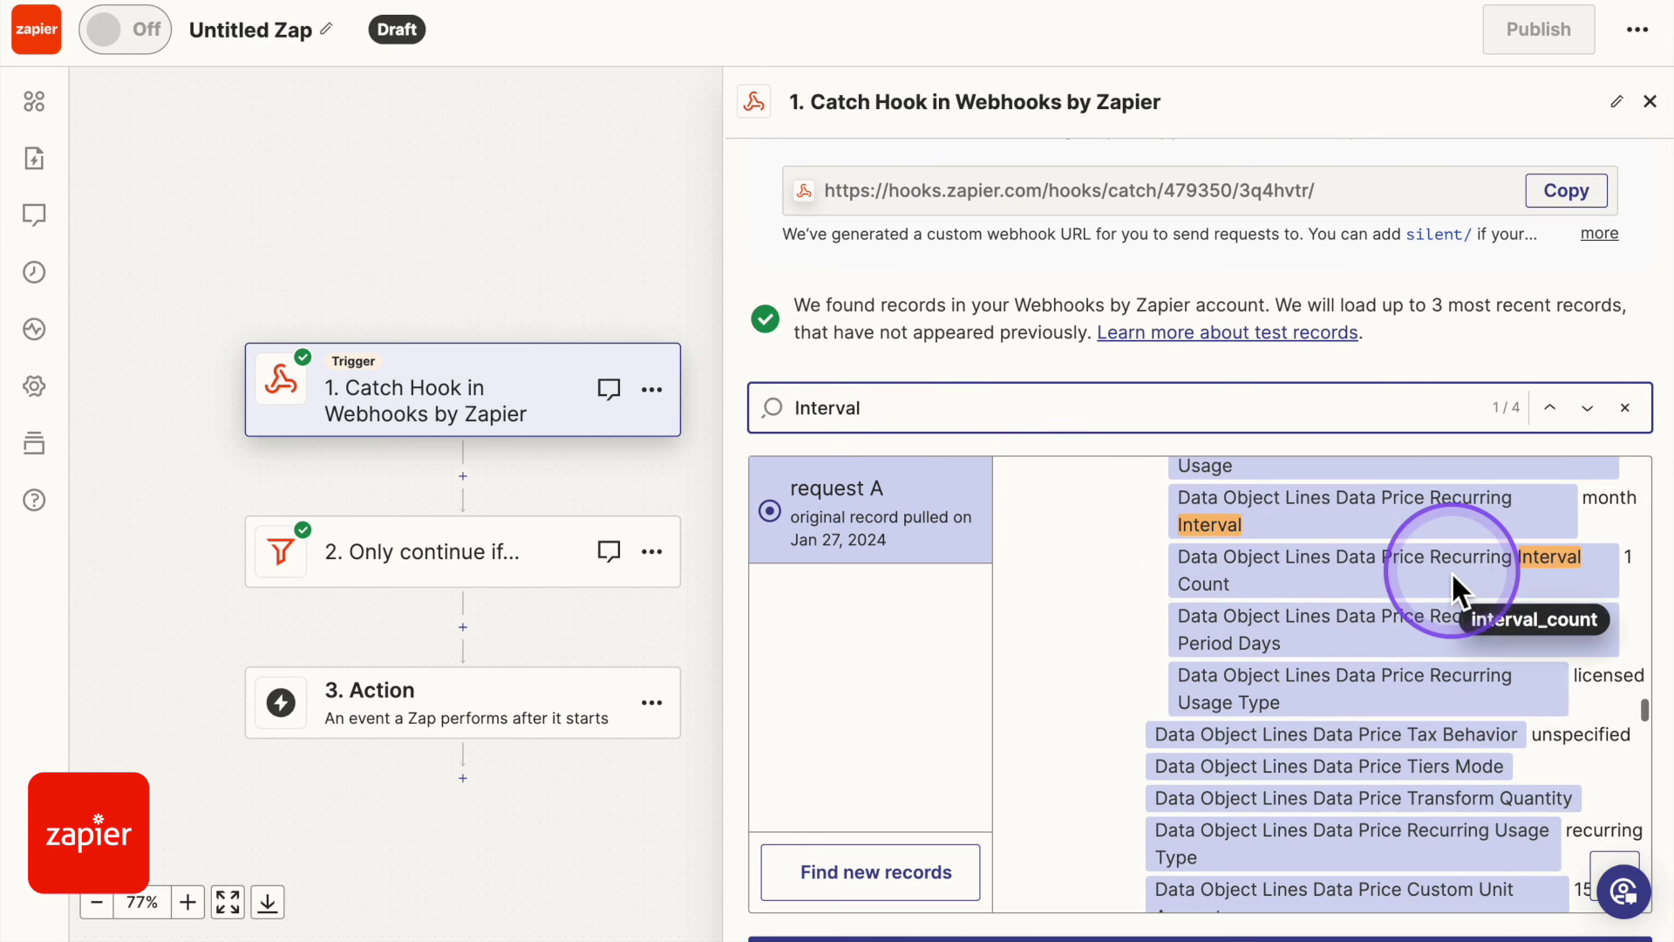
{"action": "scroll", "coordinate": [1482, 558], "scroll_direction": "down", "scroll_amount": 6}
{"action": "scroll", "coordinate": [1534, 556], "scroll_direction": "down", "scroll_amount": 8}
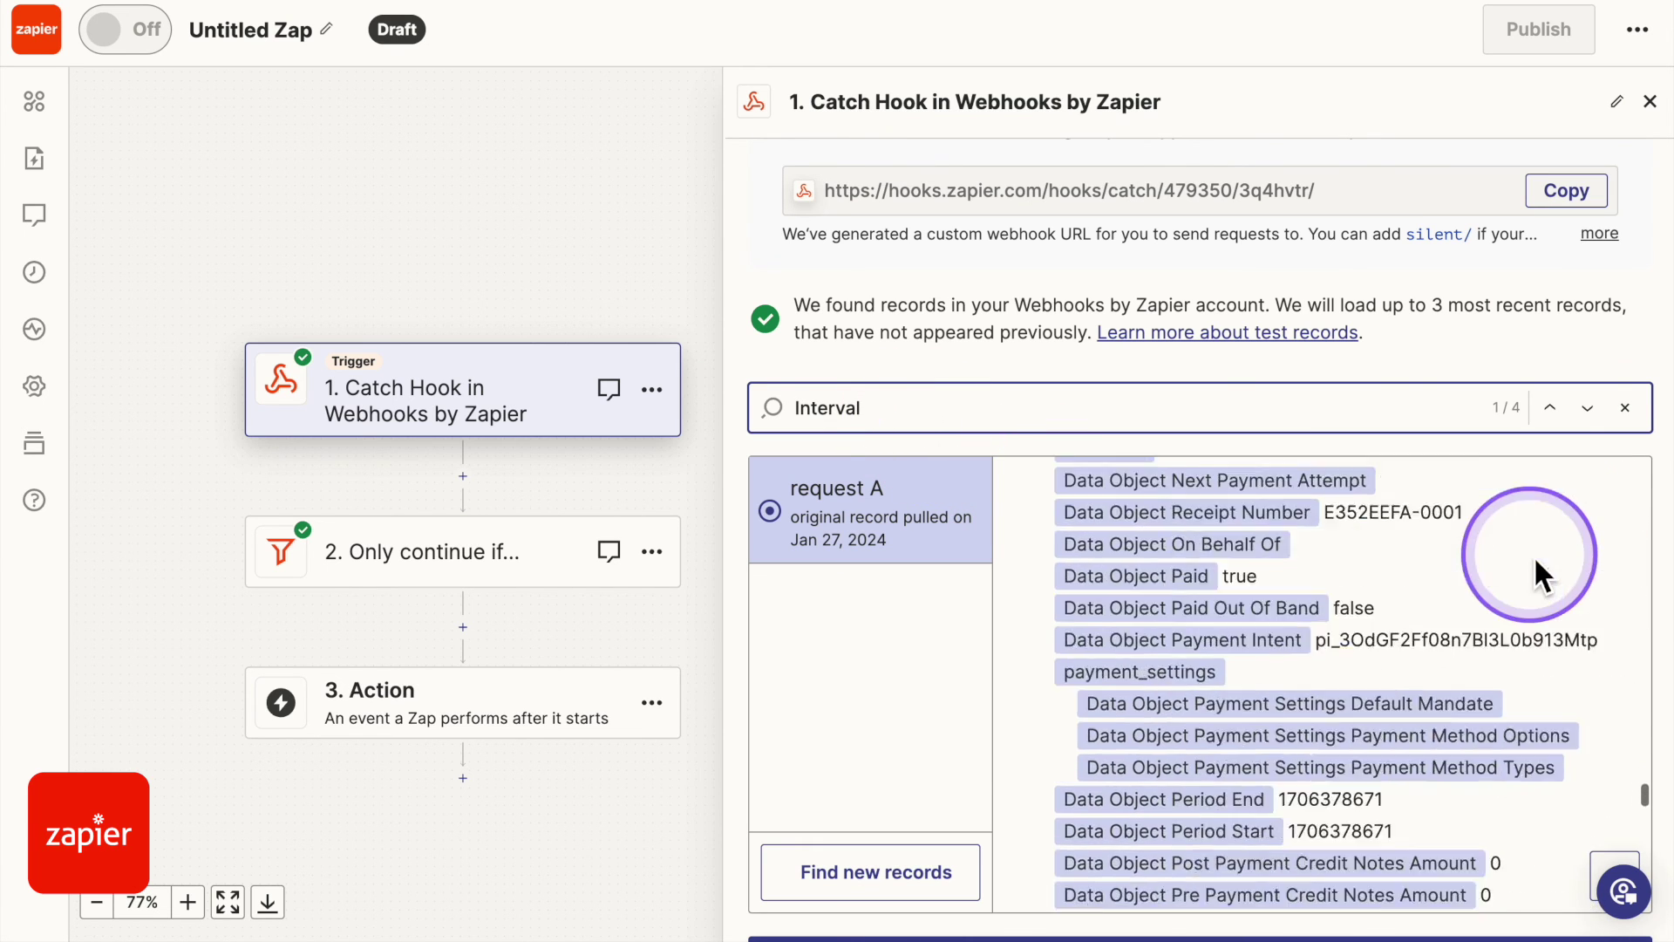
{"action": "scroll", "coordinate": [1535, 556], "scroll_direction": "up", "scroll_amount": 10}
{"action": "scroll", "coordinate": [1534, 557], "scroll_direction": "up", "scroll_amount": 12}
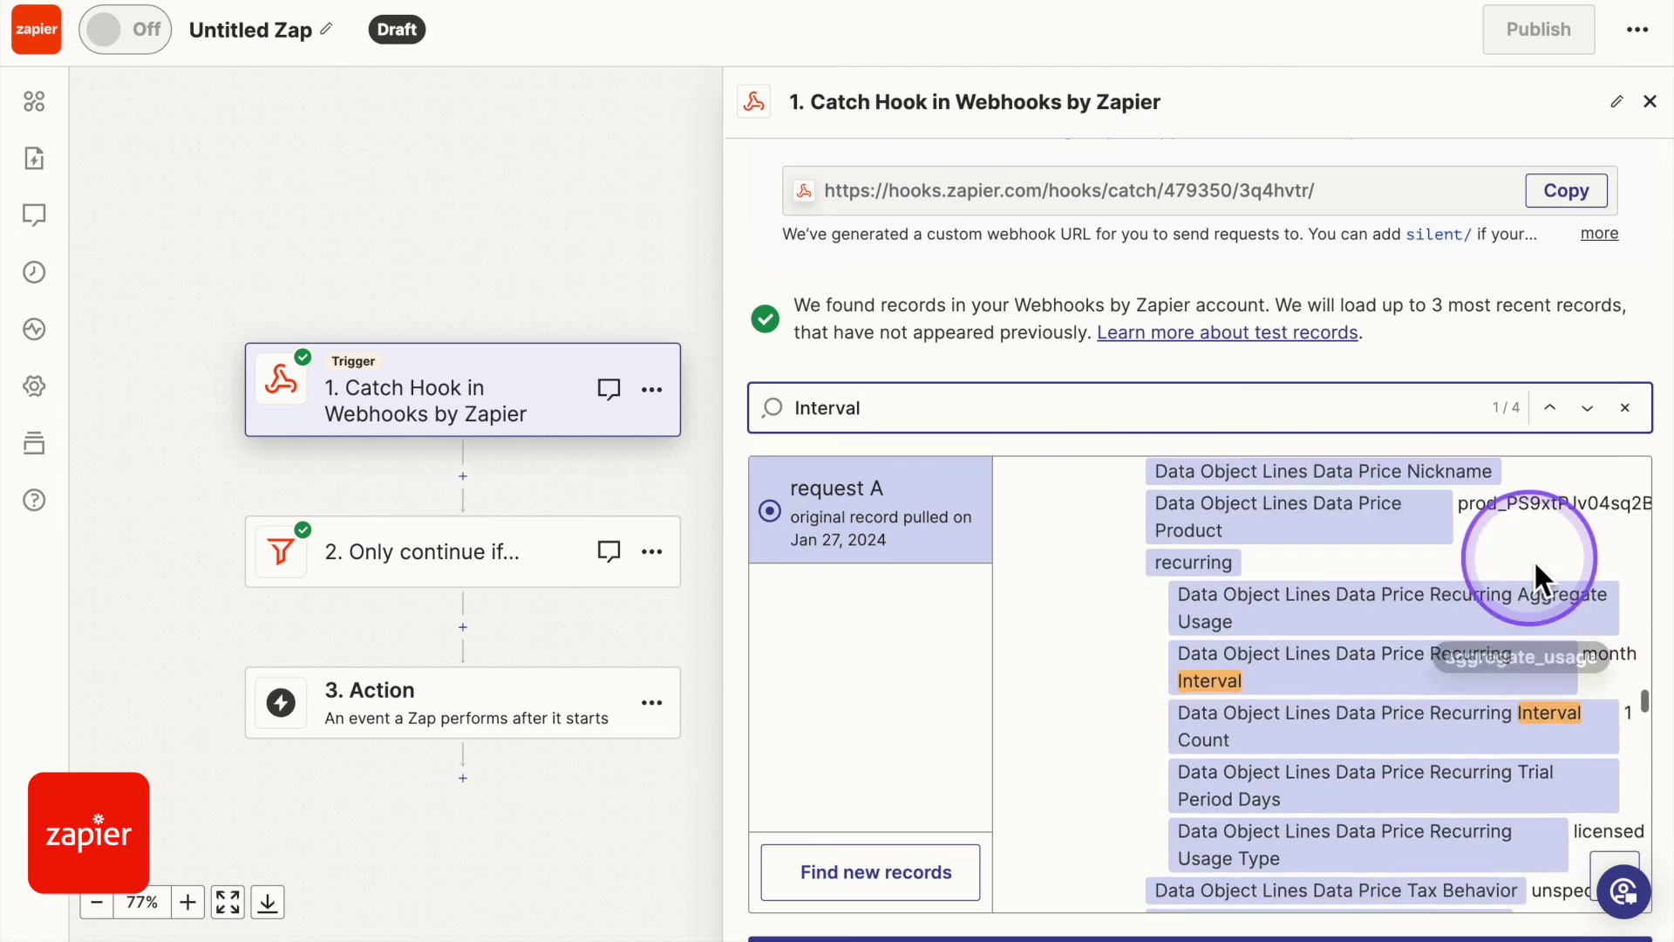
{"action": "scroll", "coordinate": [1535, 558], "scroll_direction": "down", "scroll_amount": 6}
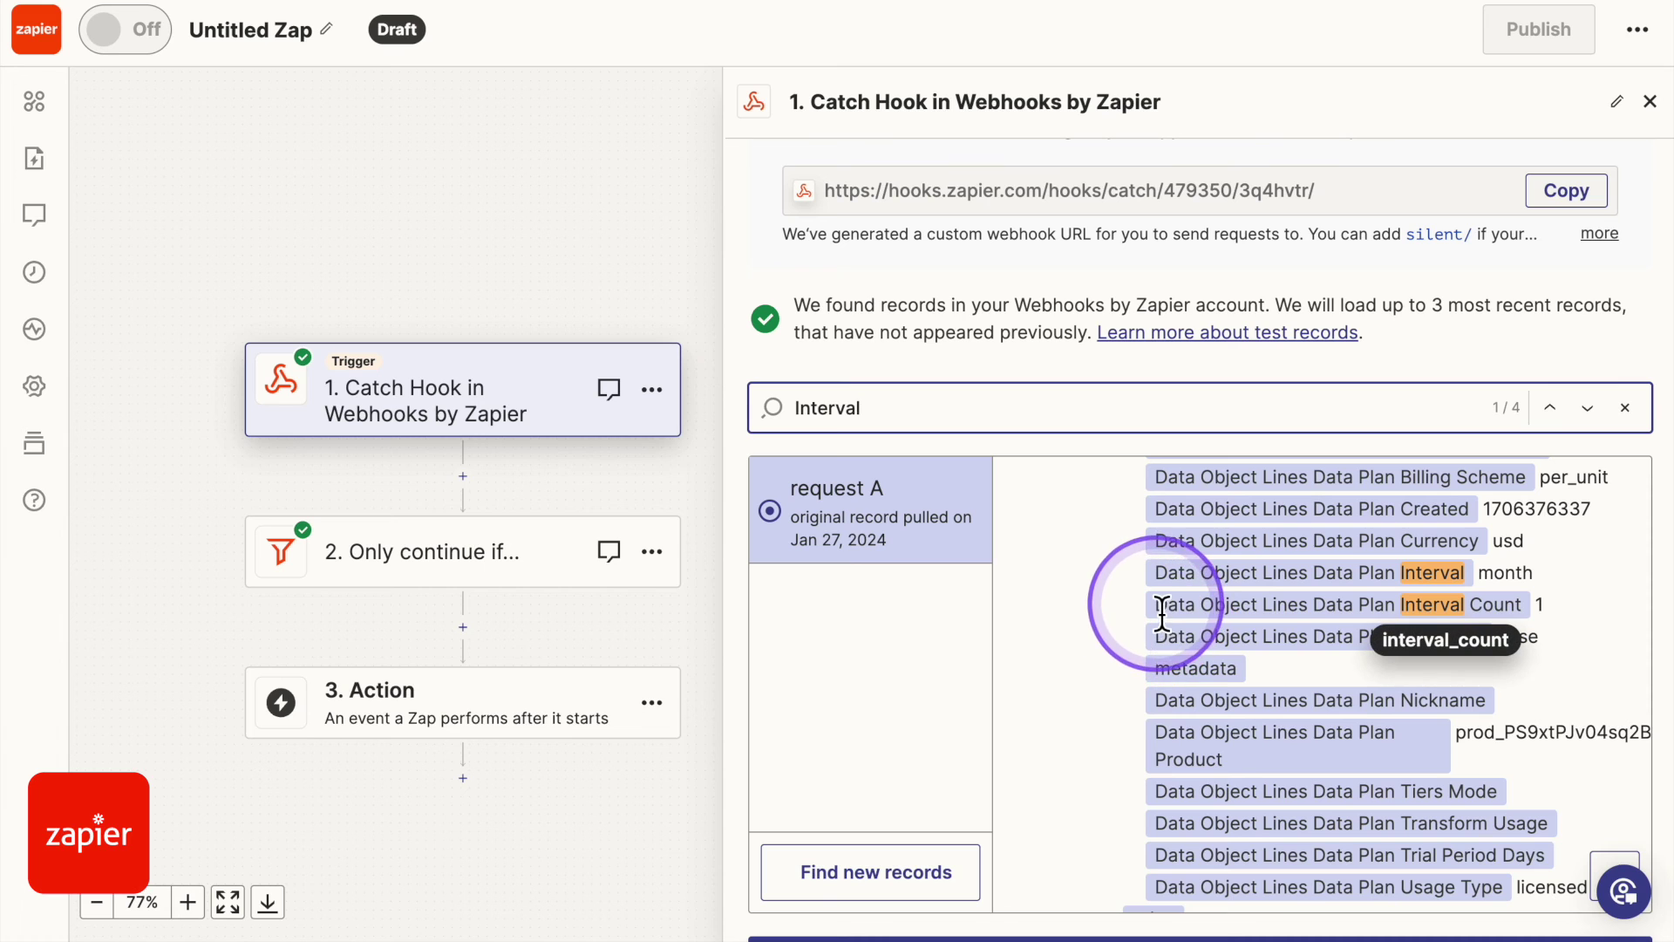
{"action": "left_click_drag", "start_coordinate": [1164, 610], "coordinate": [1396, 604]}
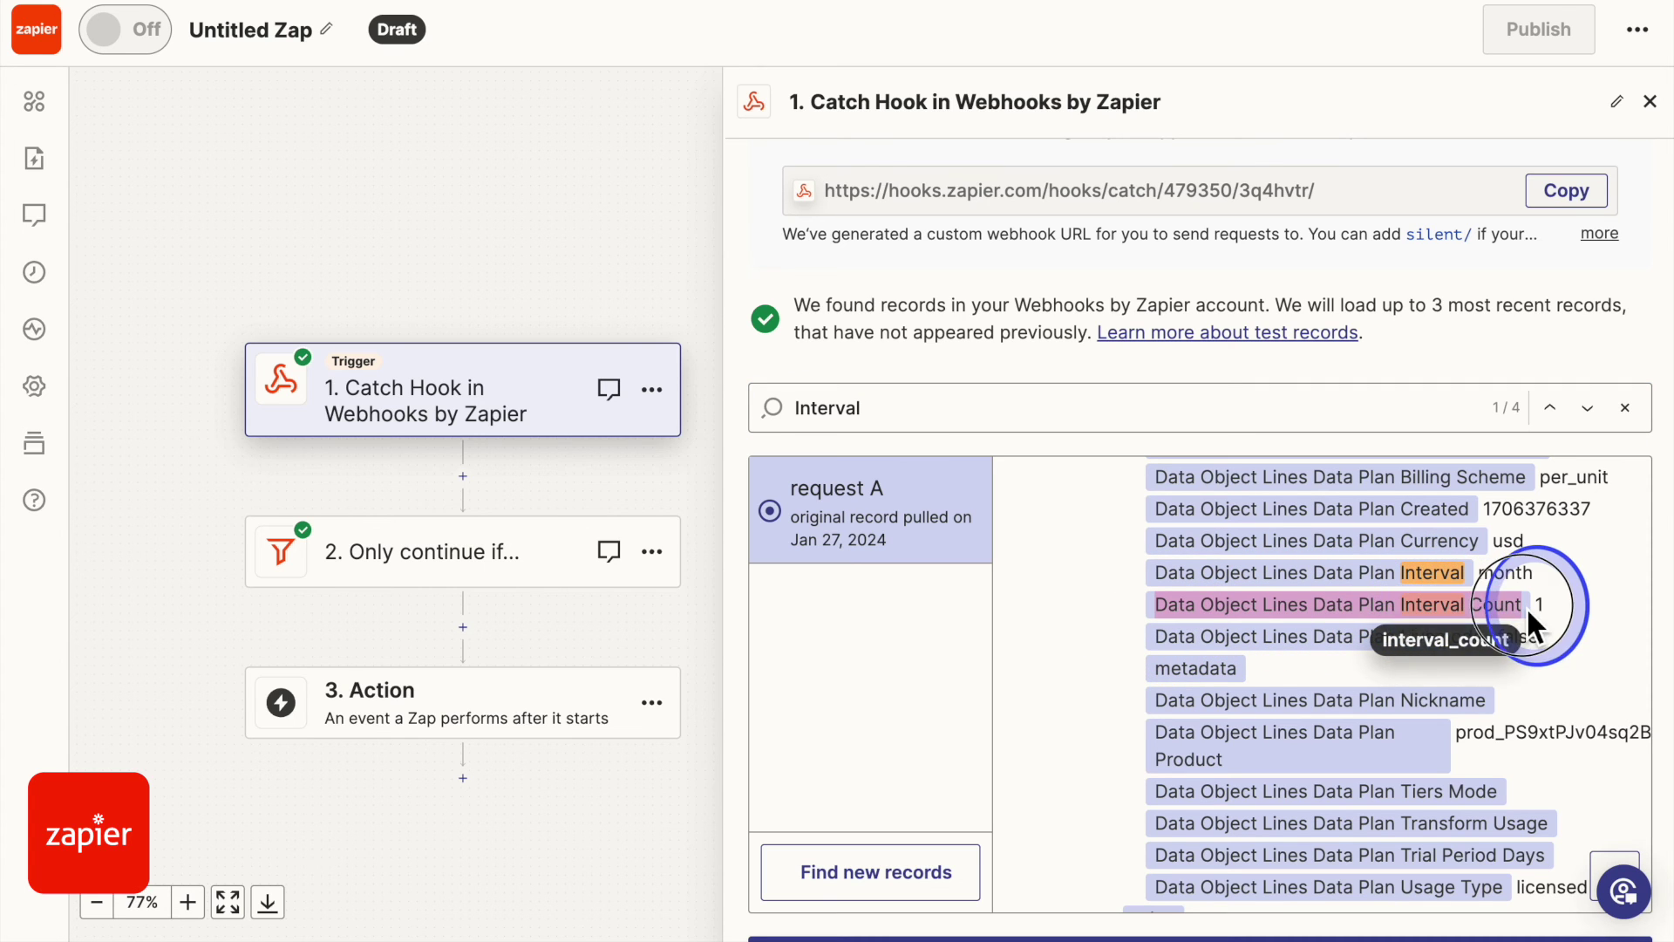
{"action": "left_click", "coordinate": [527, 583]}
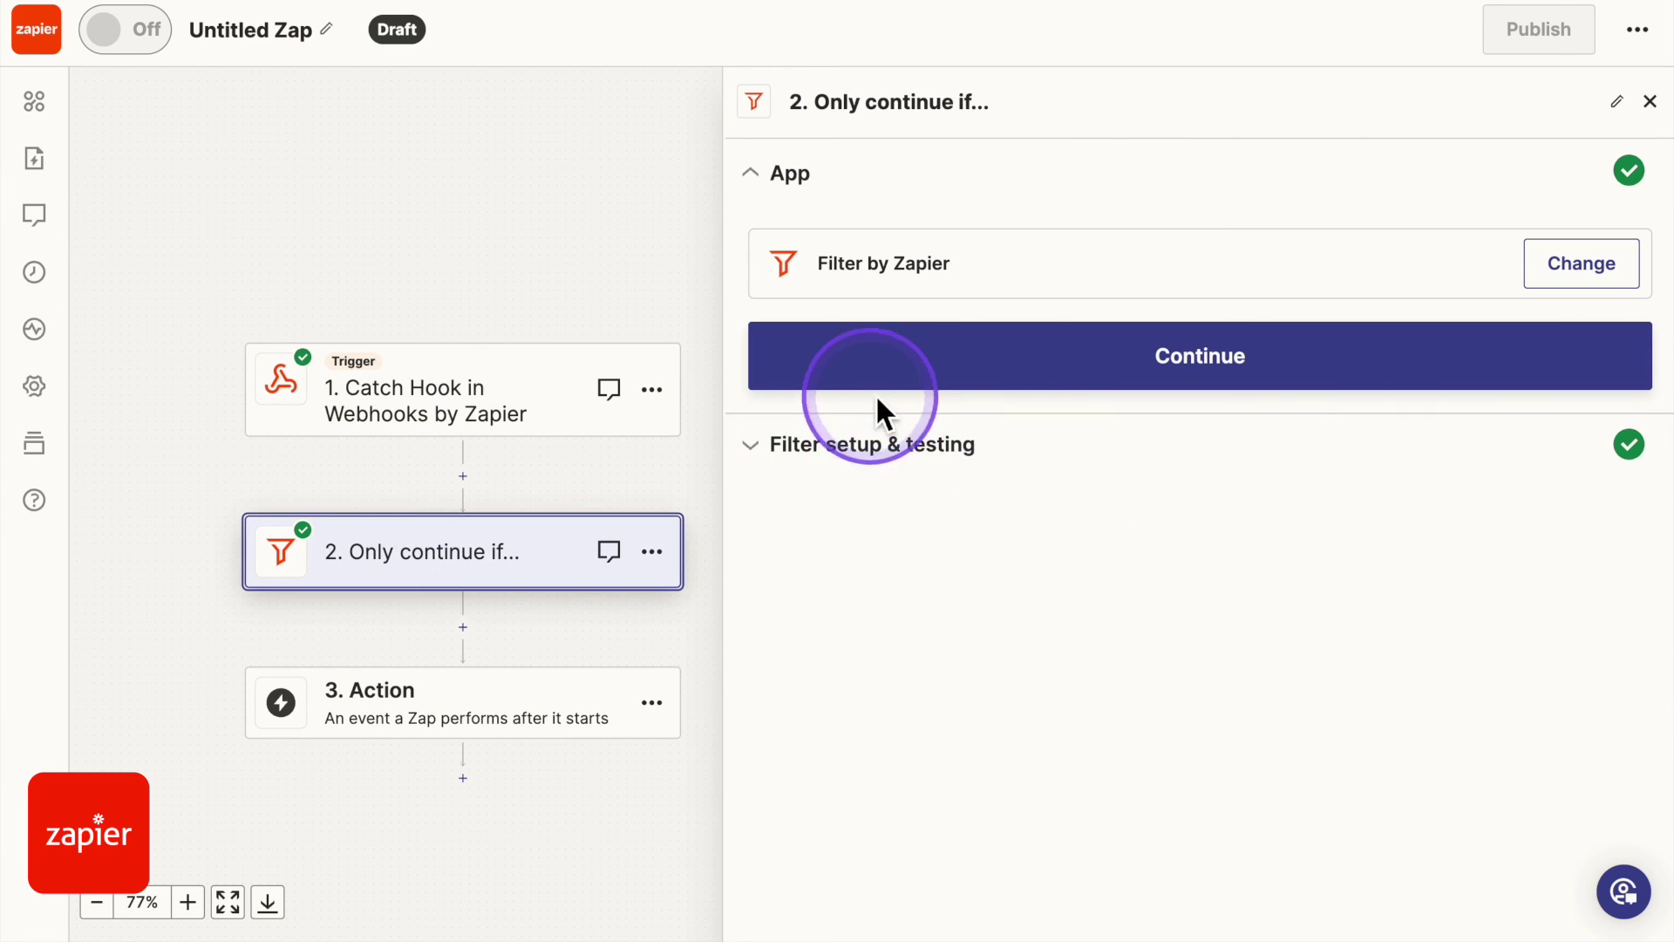
- Add a condition: Data Object Lines Data Plan Interval Count (Text) exactly matches 3
{"action": "left_click", "coordinate": [872, 363]}
{"action": "left_click", "coordinate": [896, 697]}
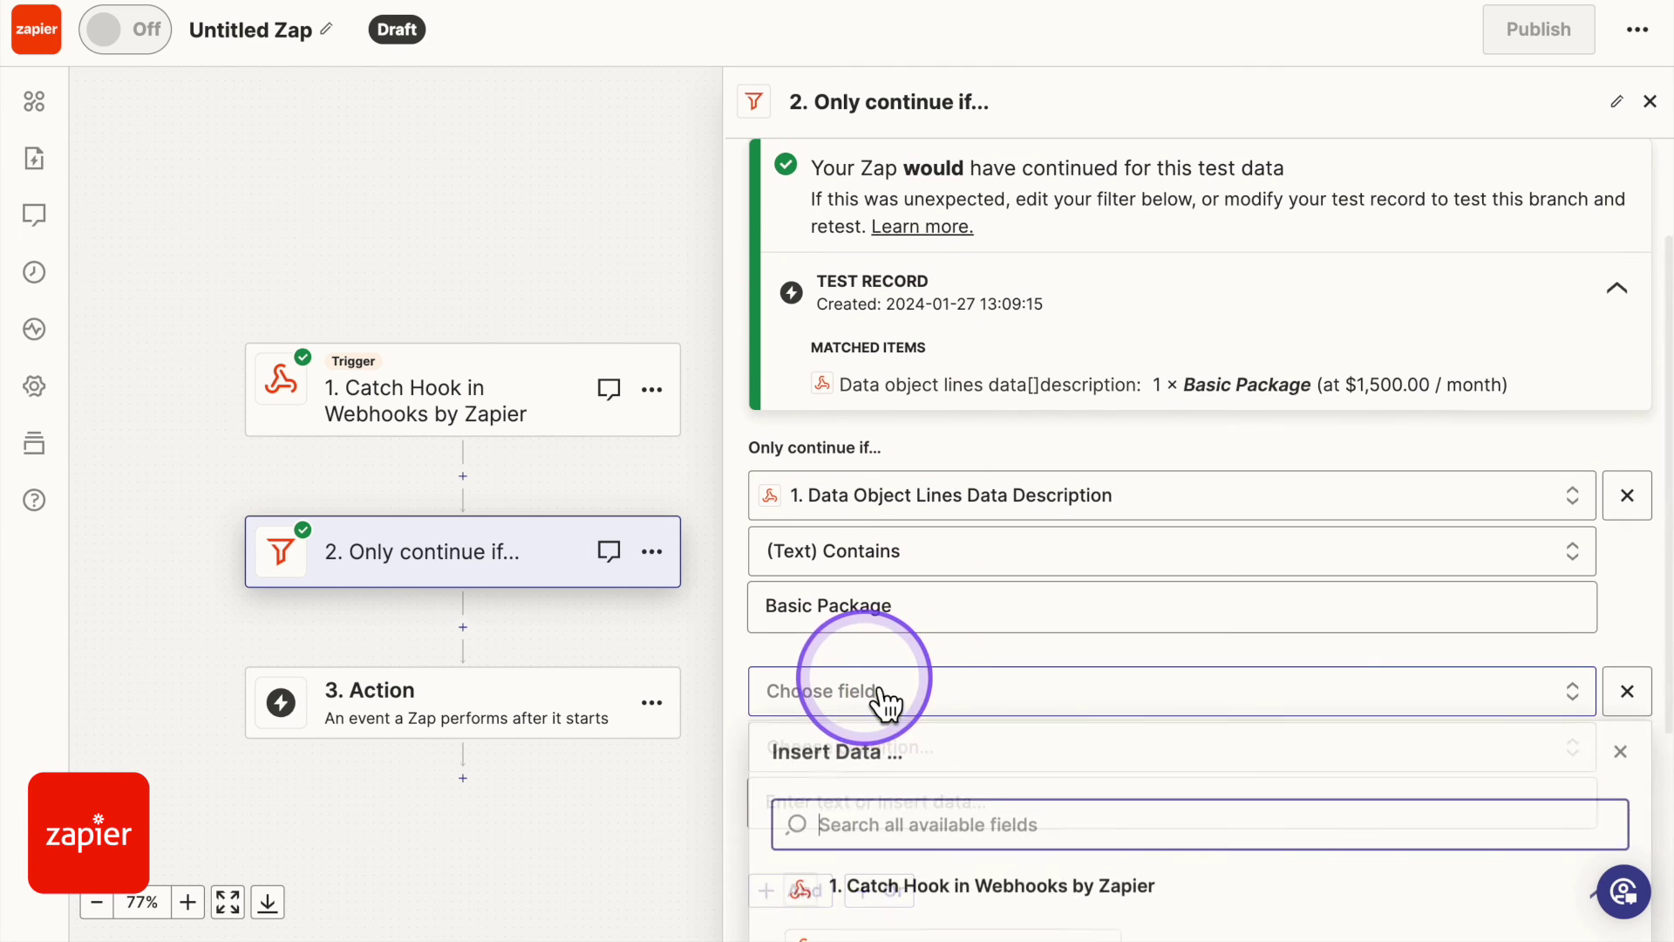
{"action": "type", "text": "Data Object Lines Data Plan Interval Count"}
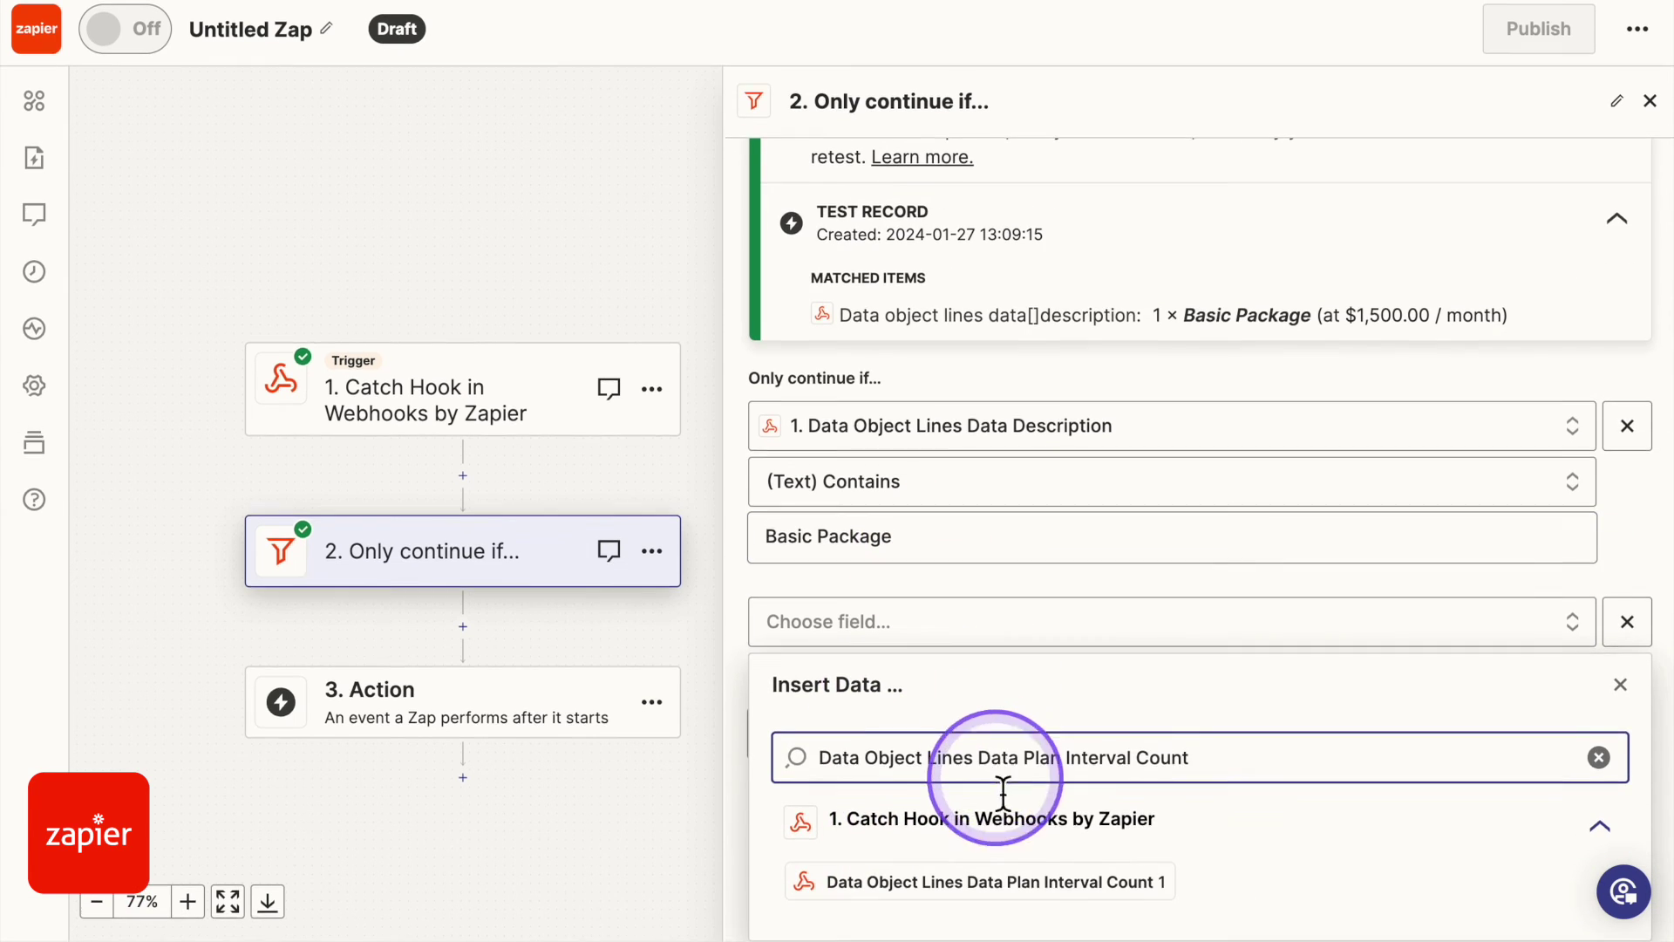
{"action": "left_click", "coordinate": [997, 882]}
{"action": "left_click", "coordinate": [999, 610]}
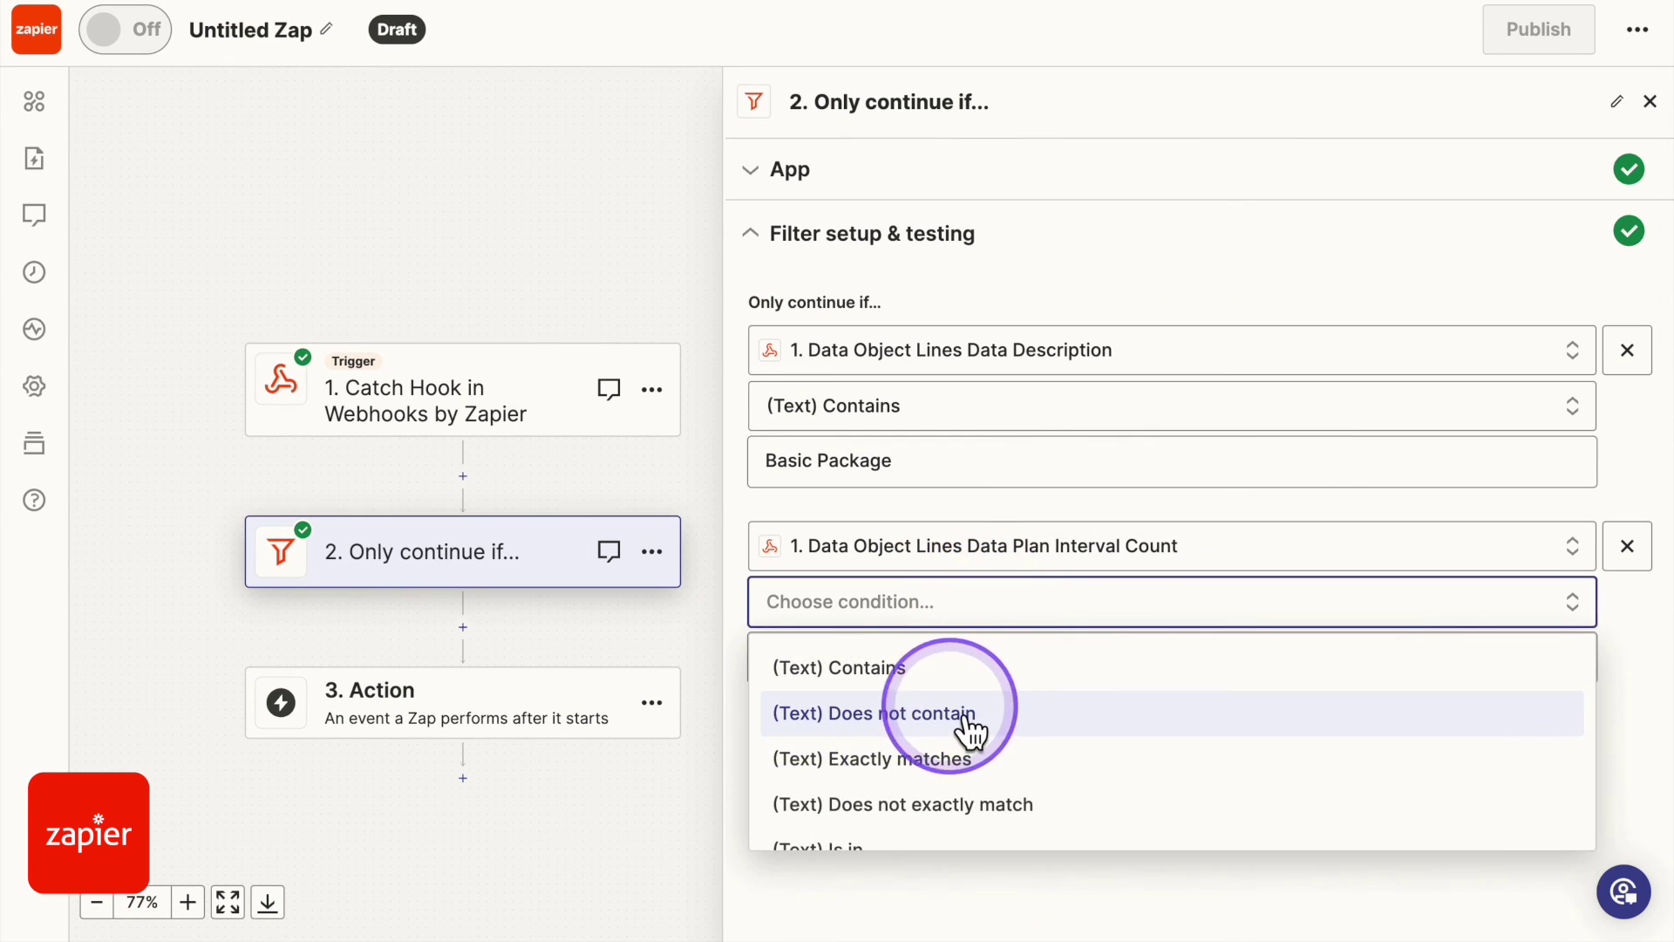
{"action": "left_click", "coordinate": [964, 758]}
{"action": "left_click", "coordinate": [962, 669]}
{"action": "type", "text": "3"}
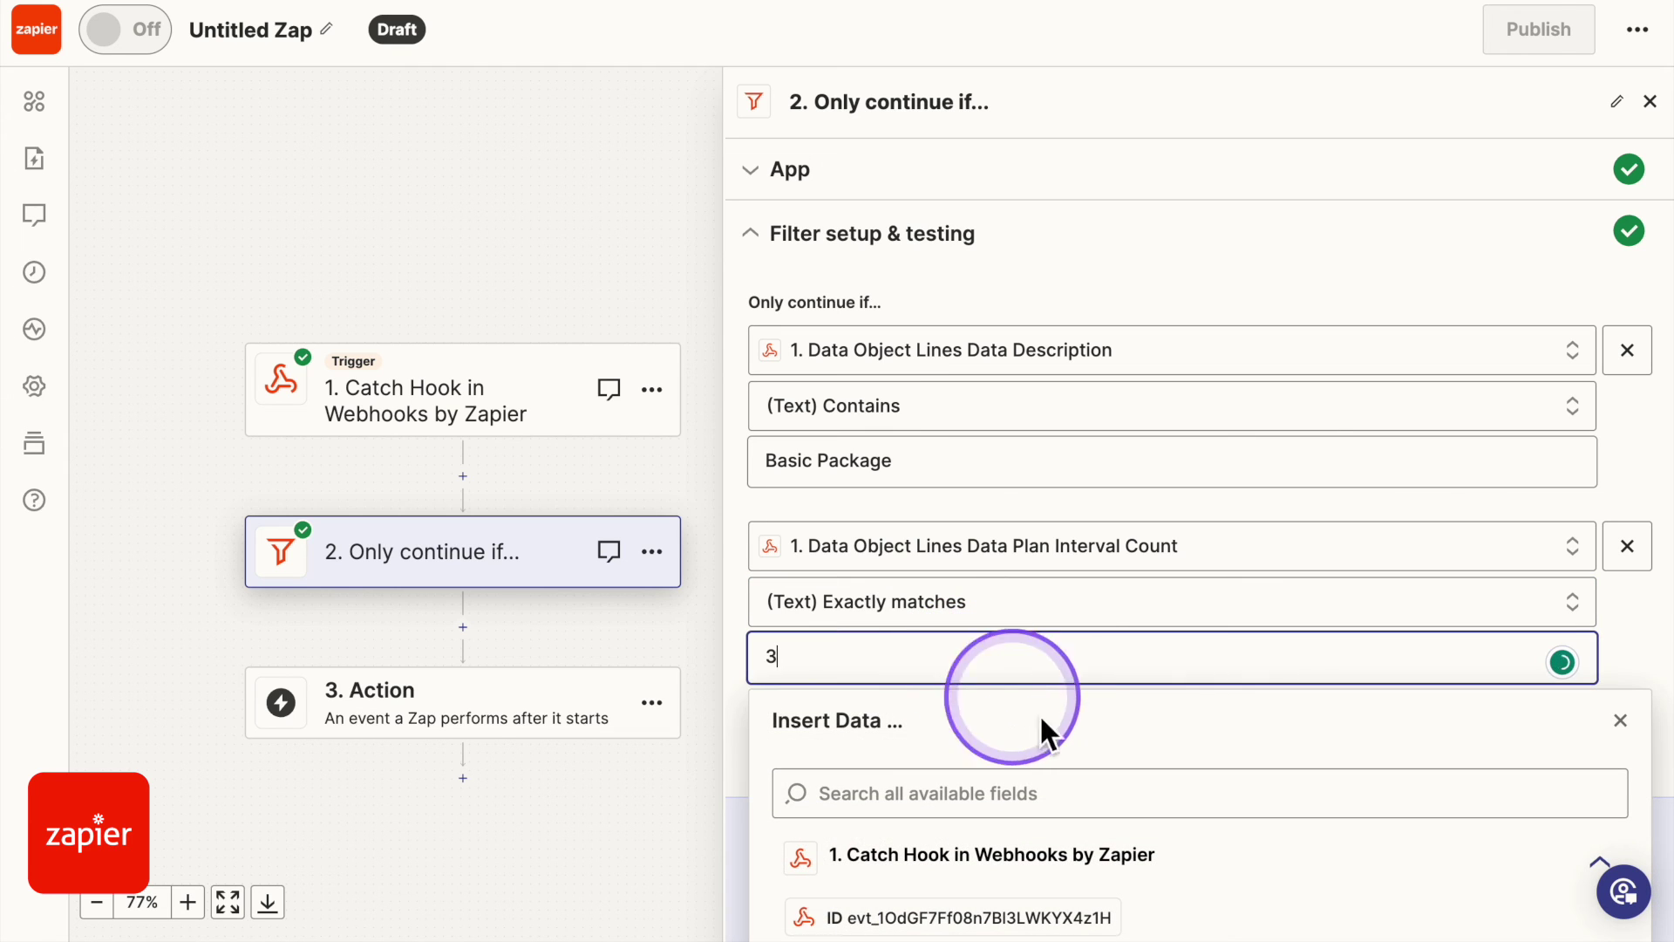
- Retest the updated filter against the sample data and continue to the action step
{"action": "left_click", "coordinate": [1233, 506]}
{"action": "scroll", "coordinate": [1252, 545], "scroll_direction": "down", "scroll_amount": 1}
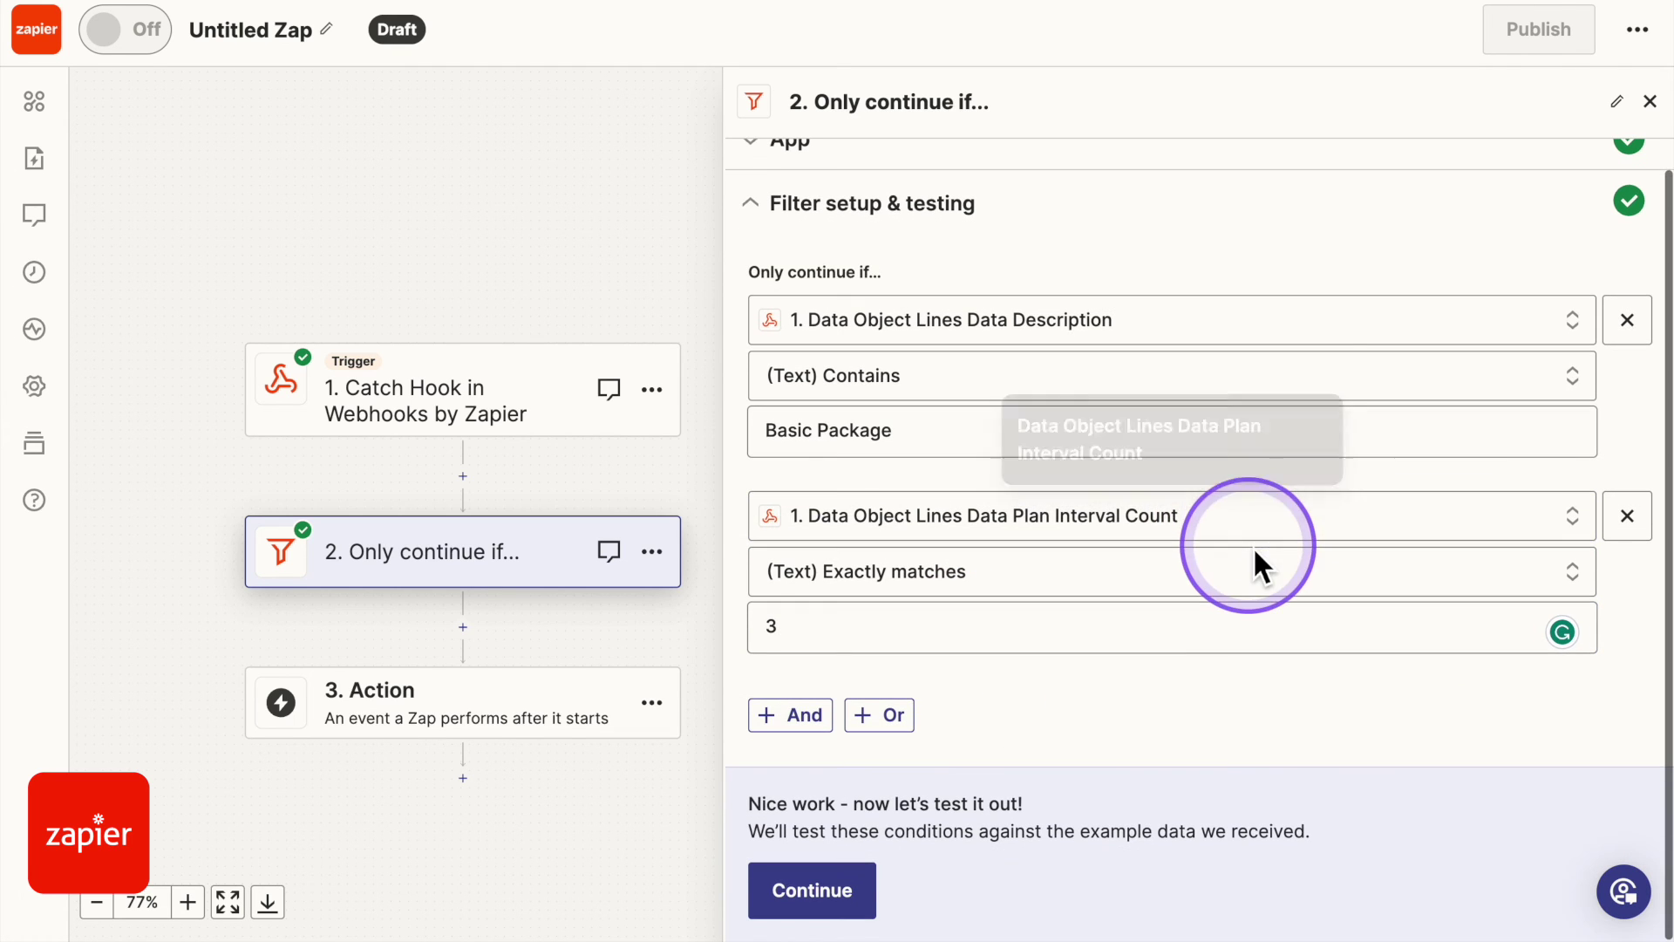
{"action": "left_click", "coordinate": [863, 890]}
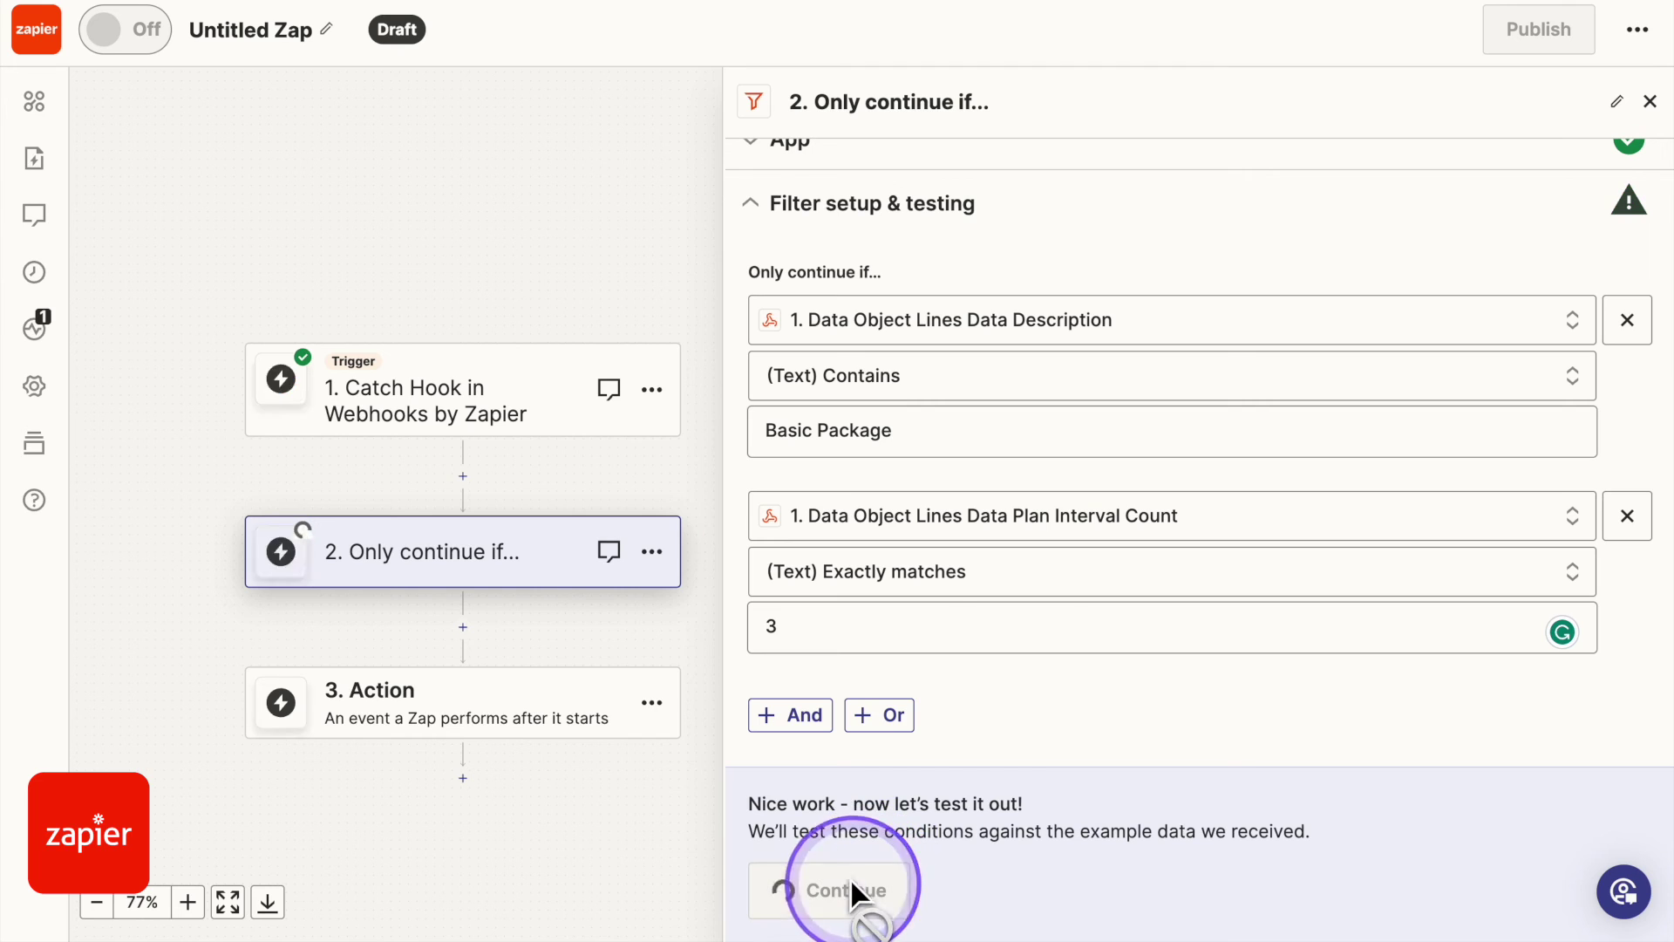
{"action": "left_click", "coordinate": [1023, 650]}
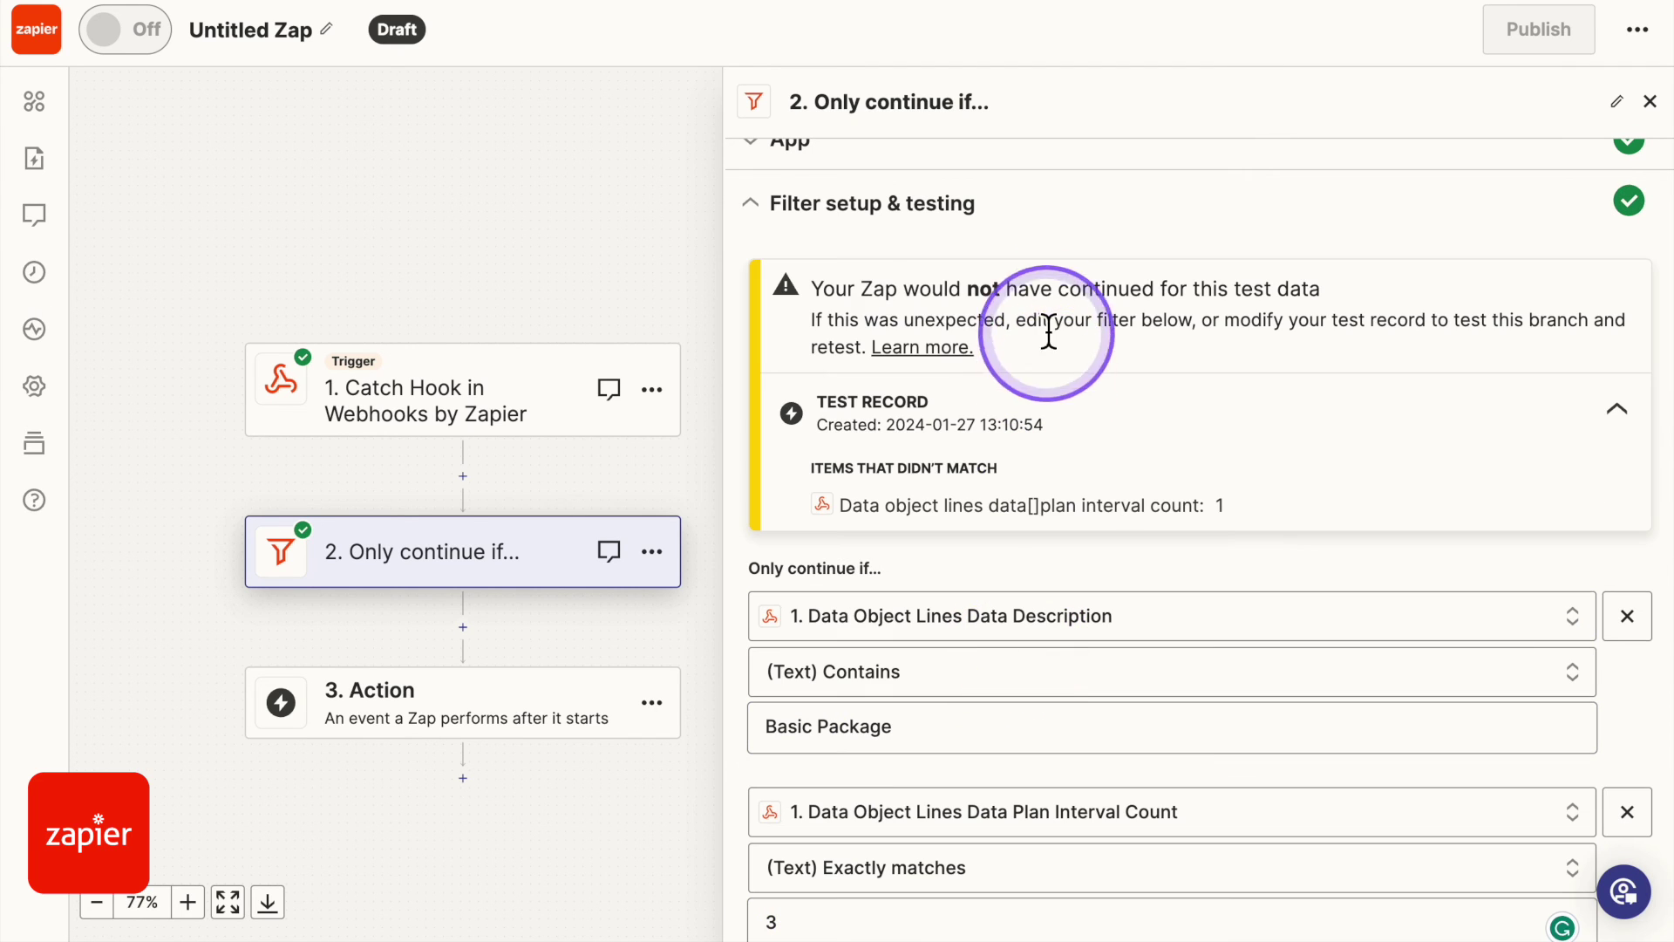
{"action": "scroll", "coordinate": [1008, 546], "scroll_direction": "down", "scroll_amount": 3}
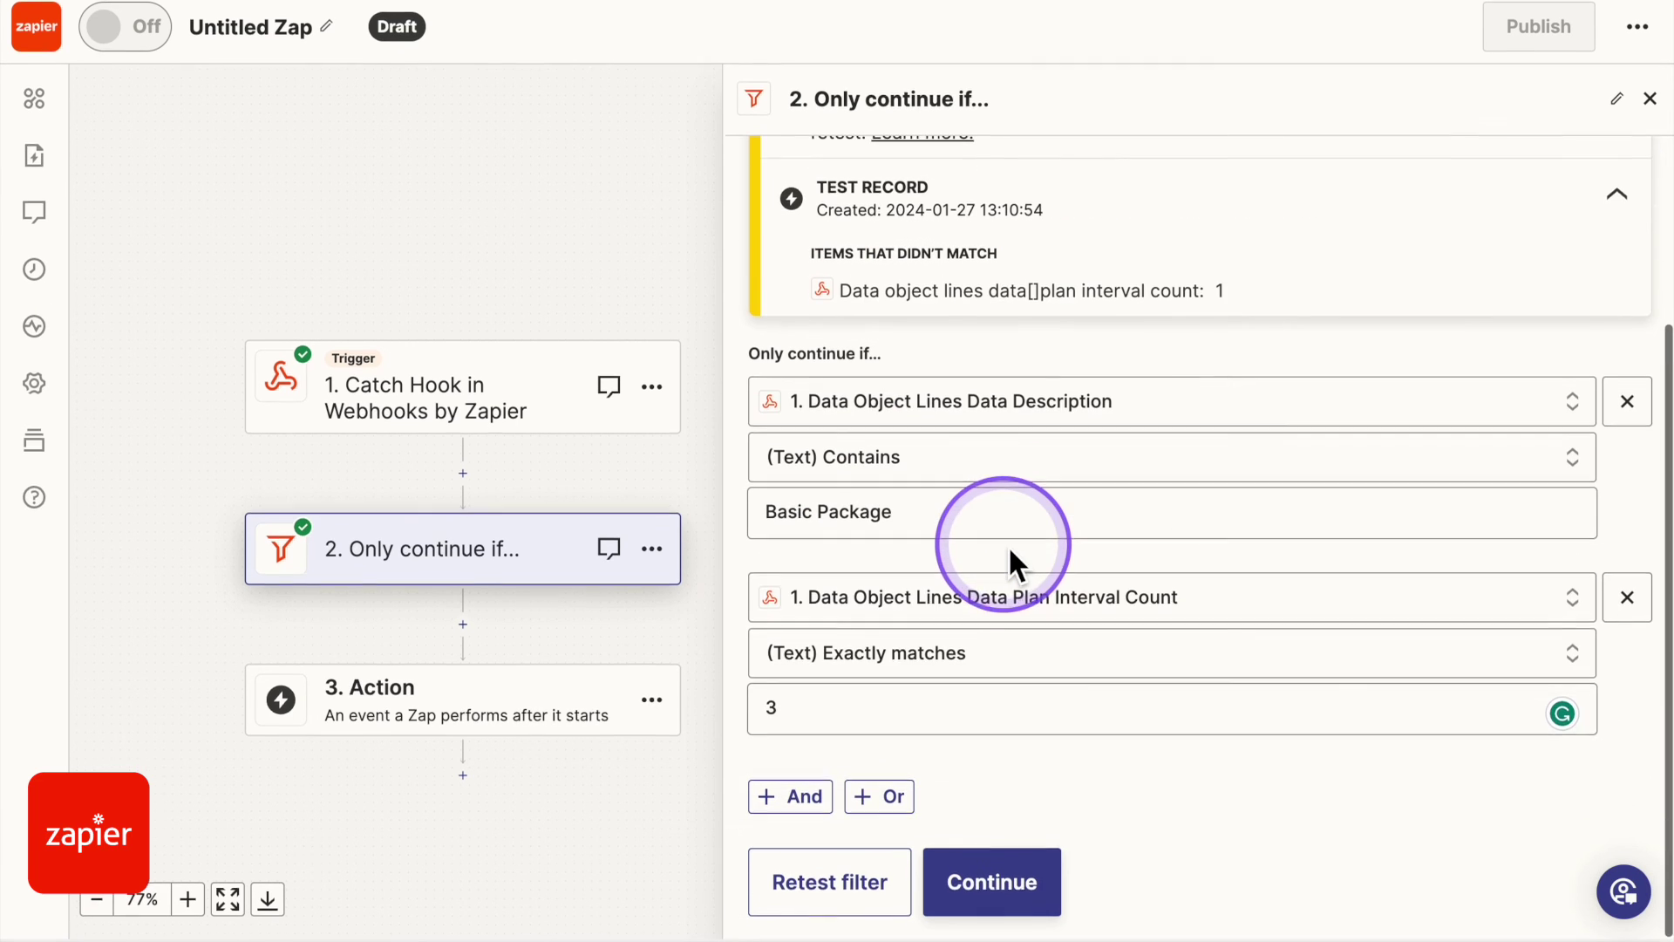
{"action": "left_click", "coordinate": [989, 916]}
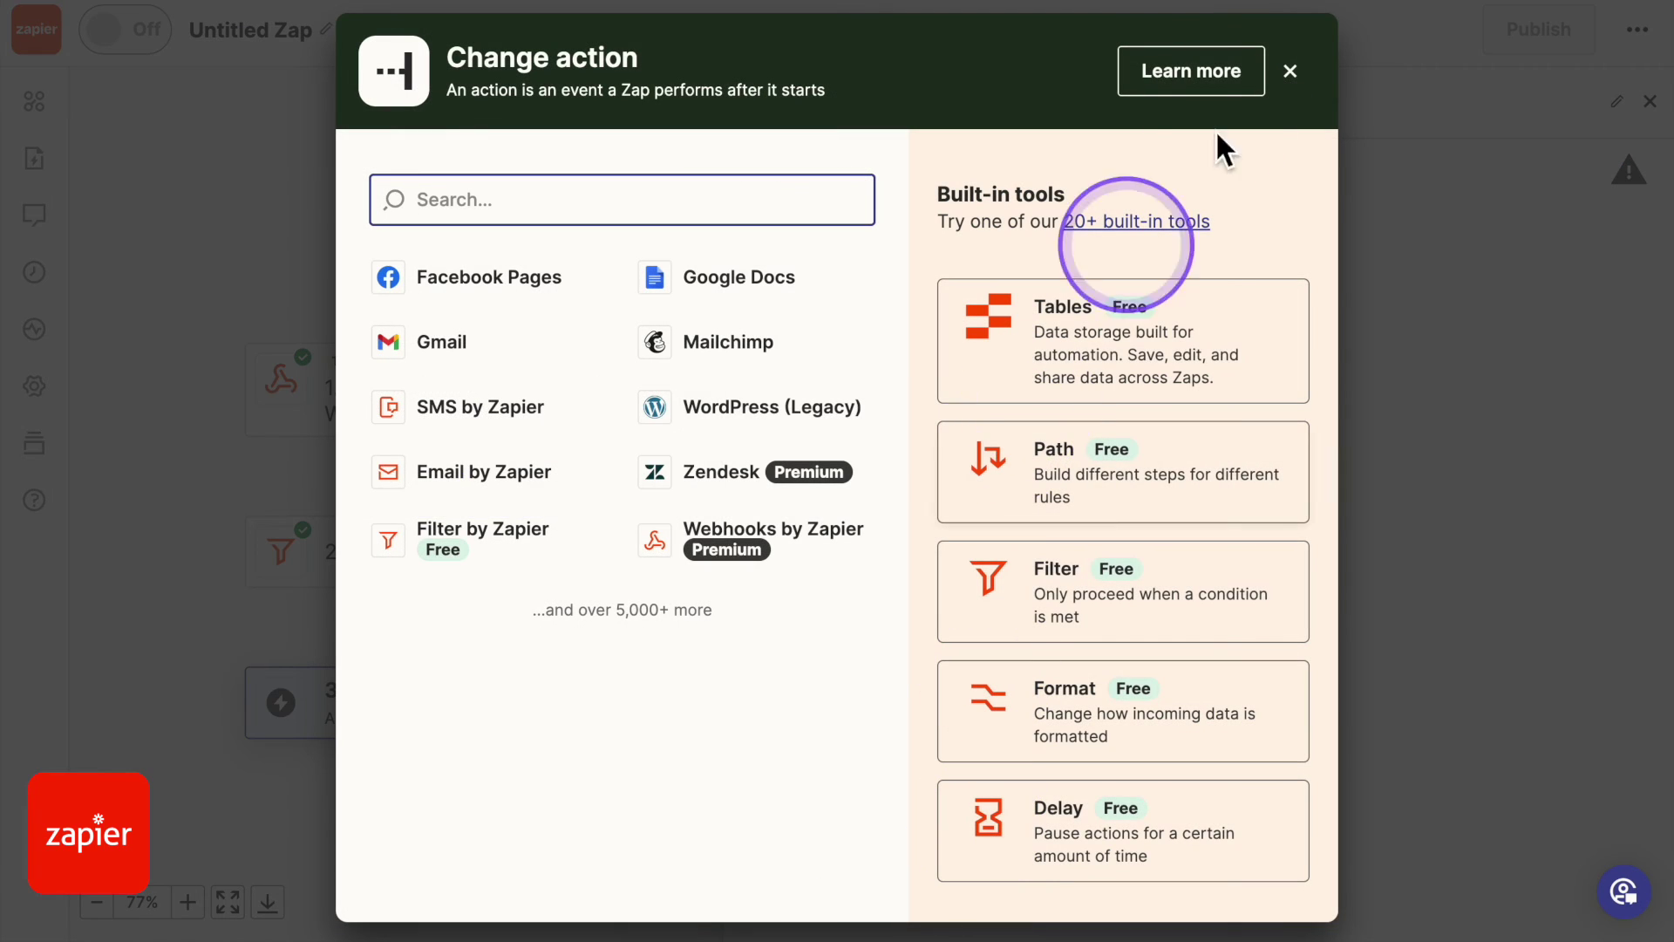
- Set step 3 to Stripe with the Cancel Subscription event
{"action": "left_click", "coordinate": [1290, 70]}
{"action": "left_click", "coordinate": [450, 698]}
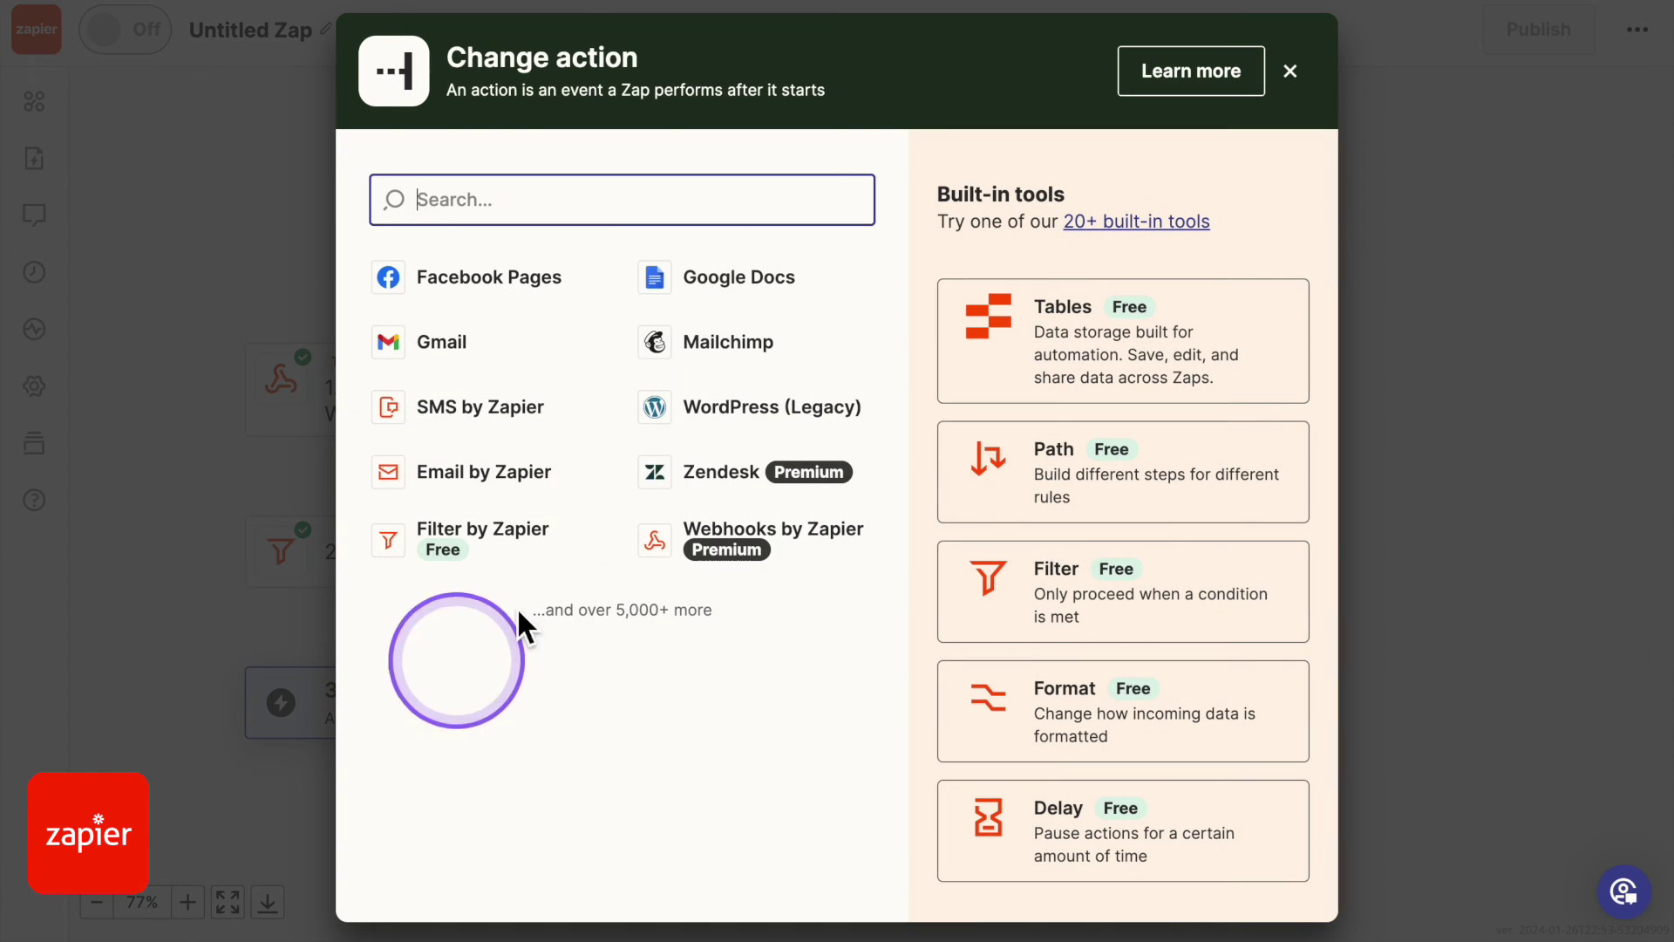
{"action": "left_click", "coordinate": [673, 209]}
{"action": "type", "text": "strip"}
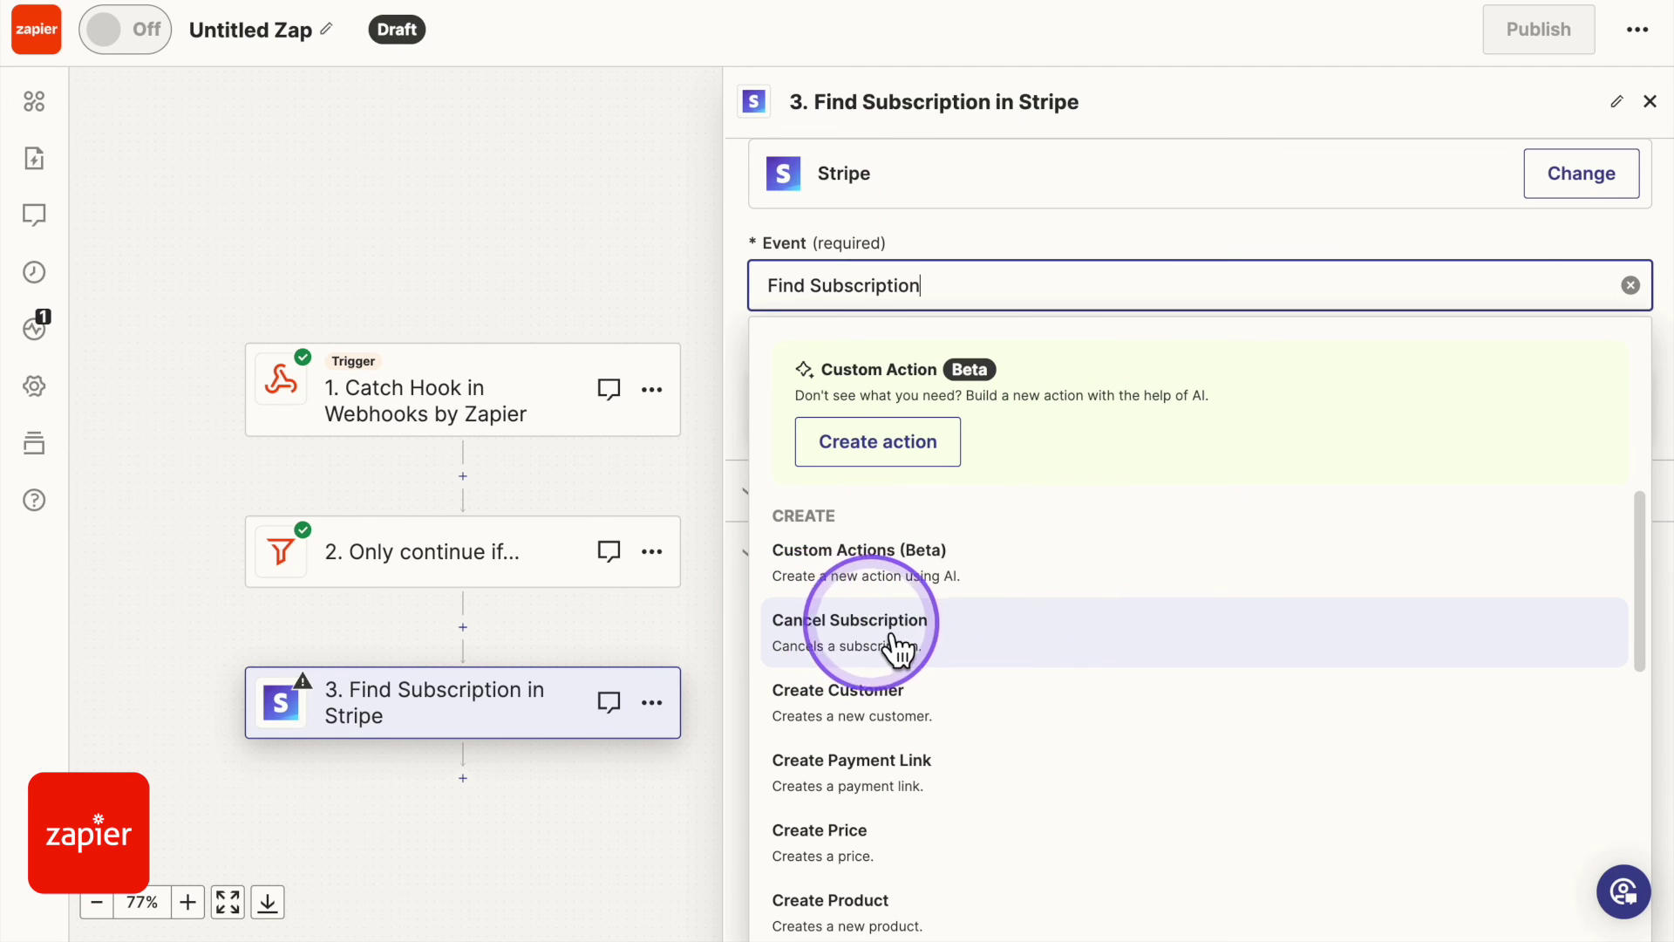
{"action": "left_click", "coordinate": [904, 650]}
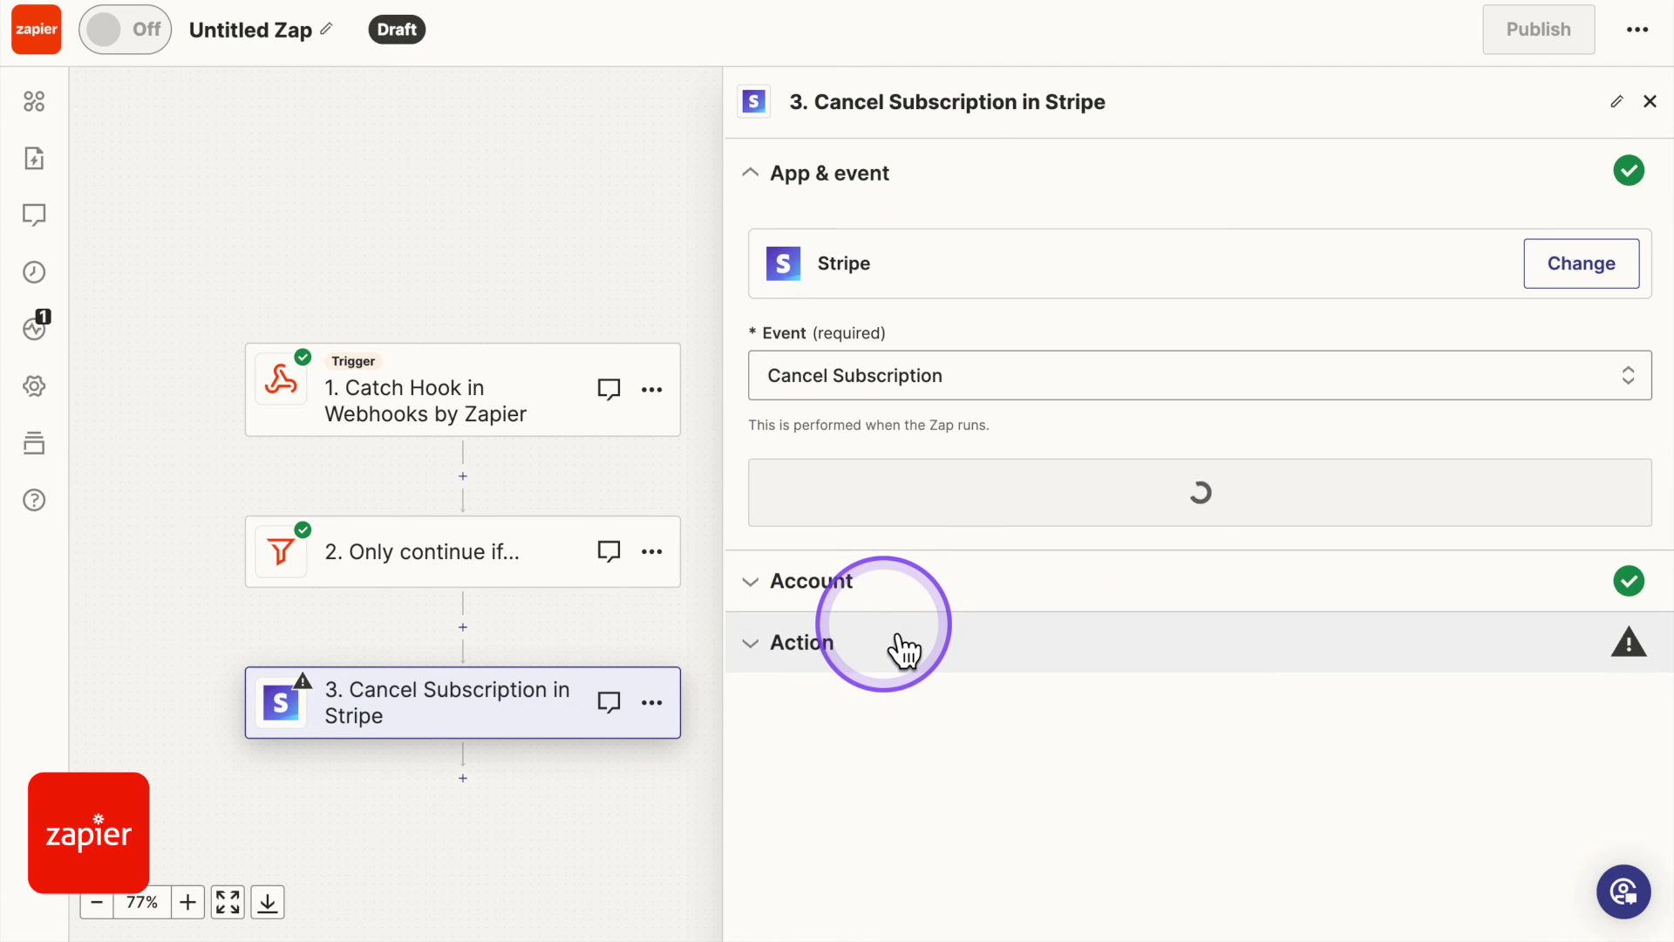
{"action": "left_click", "coordinate": [1039, 493]}
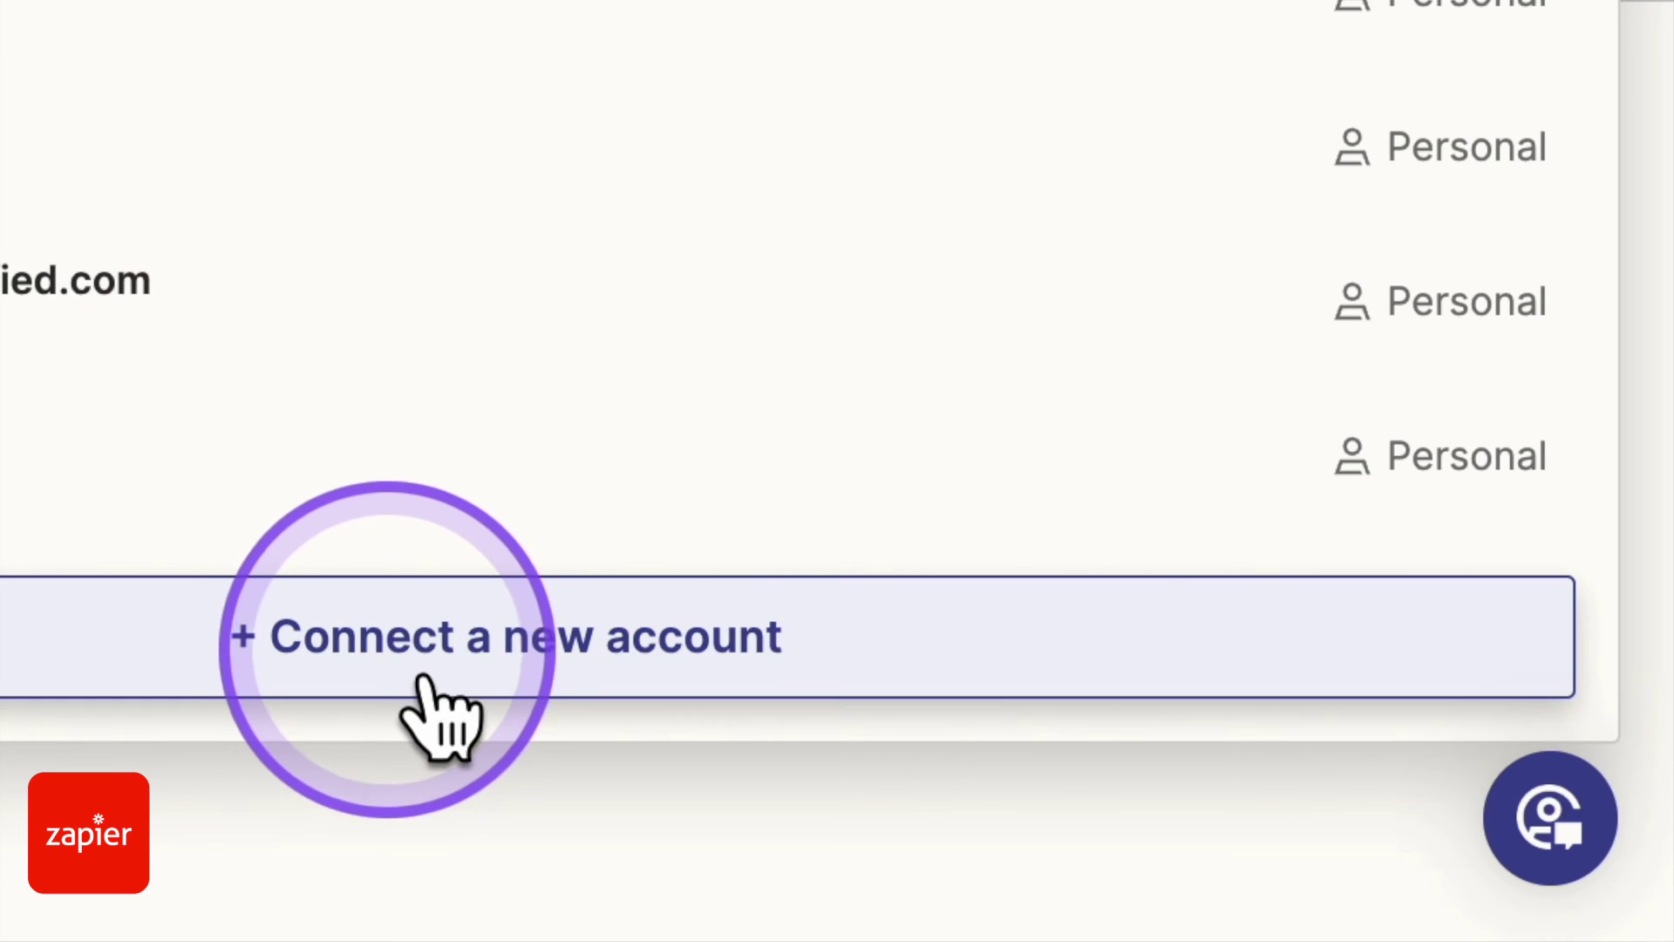
- Connect a new Stripe account for the cancel step, switching to a different Stripe user
{"action": "left_click", "coordinate": [528, 680]}
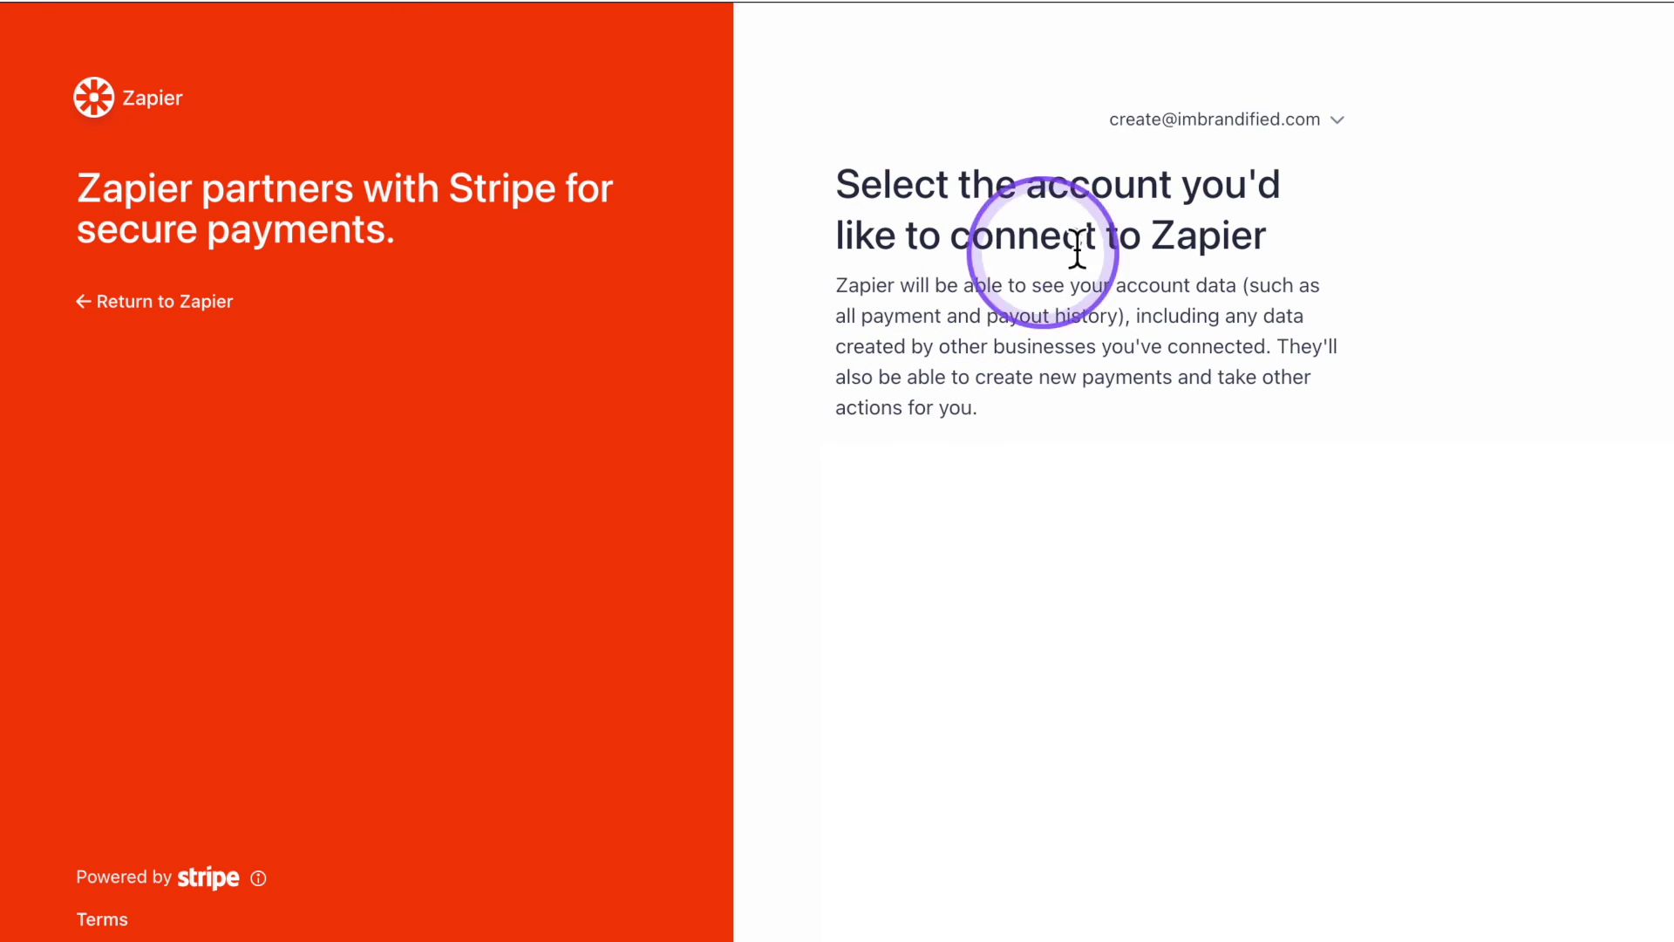
{"action": "left_click", "coordinate": [1312, 122]}
{"action": "left_click", "coordinate": [1249, 181]}
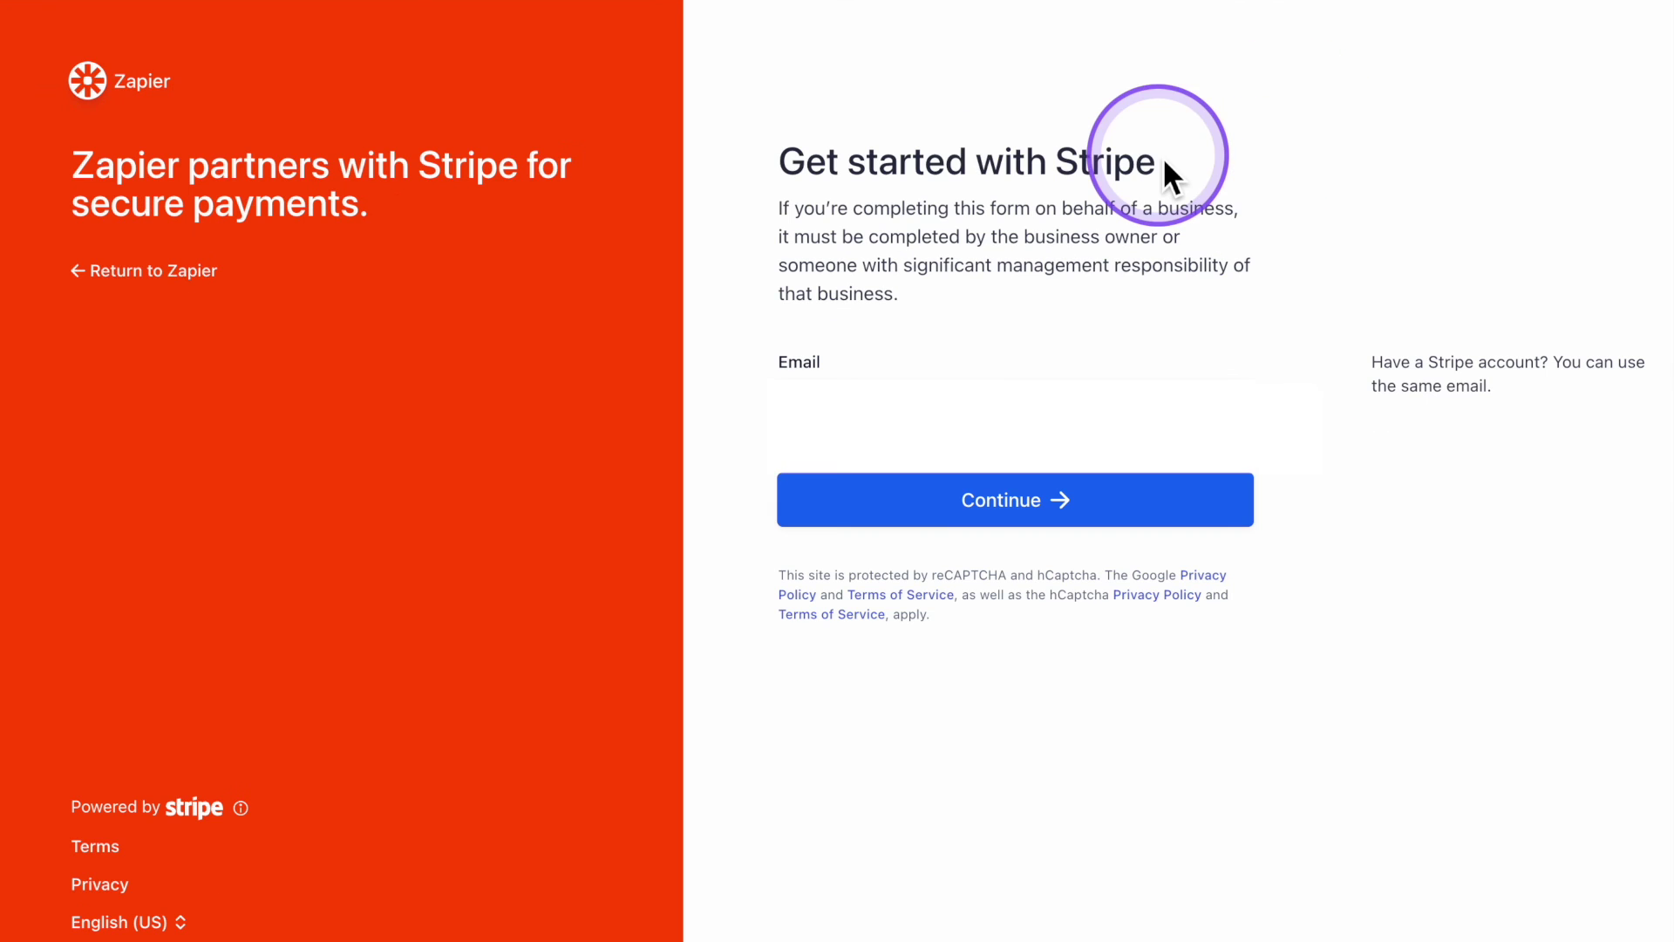
{"action": "left_click", "coordinate": [1101, 368]}
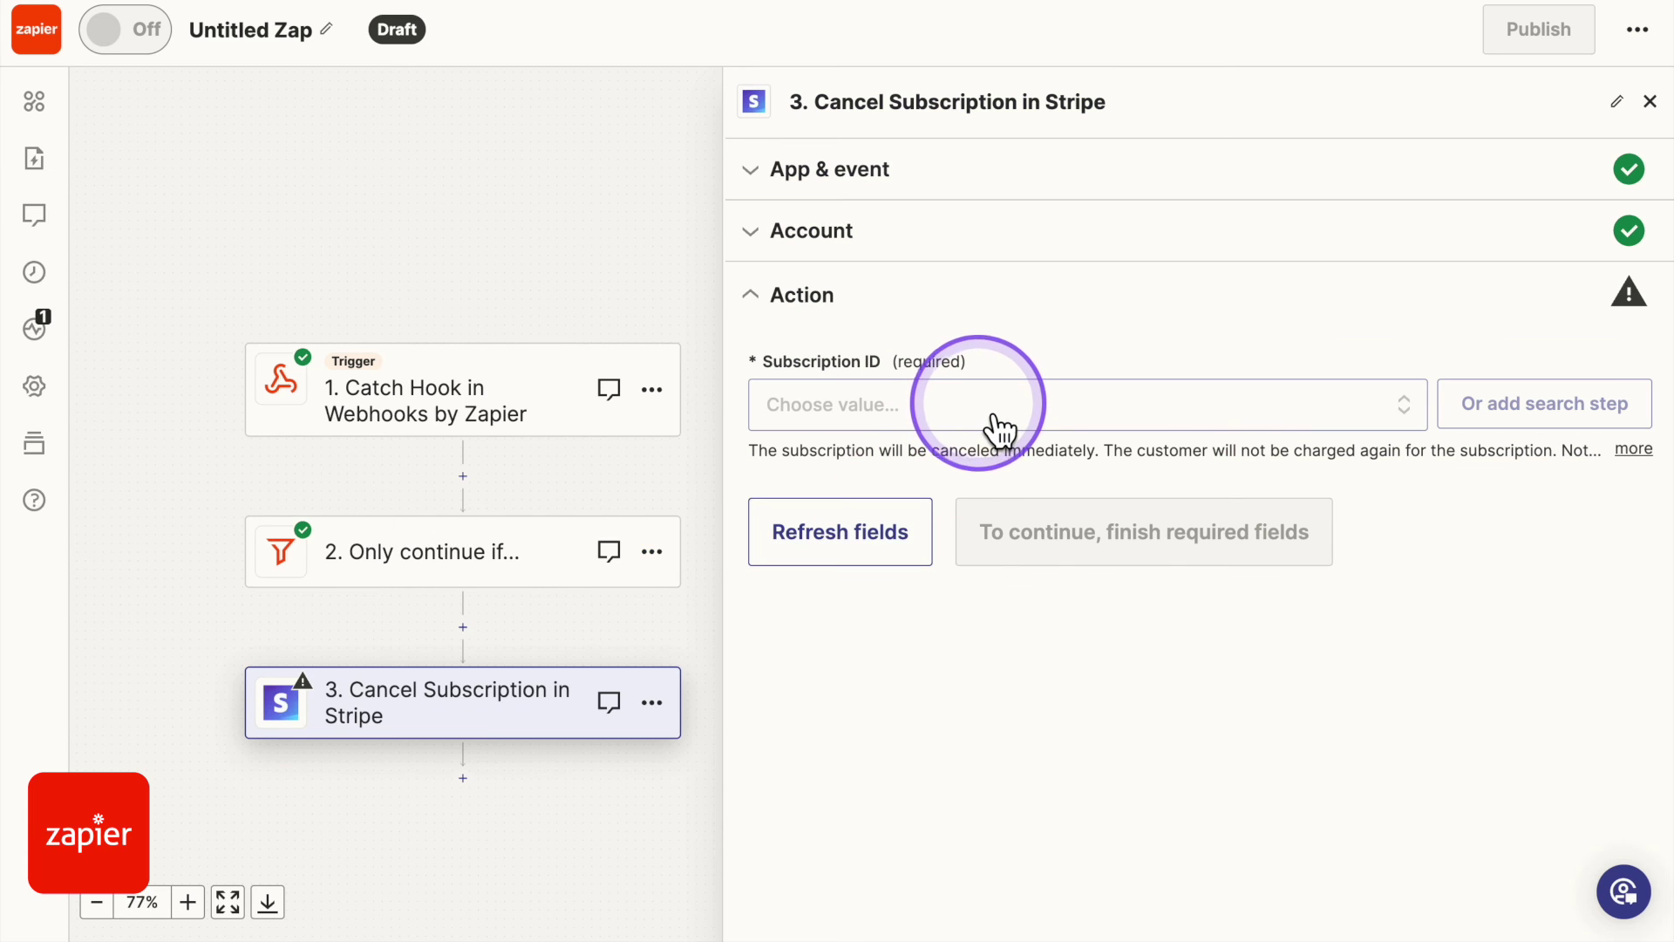
- Map Subscription ID to the trigger's Data Object Lines Data Subscription value found via 'sub_'
{"action": "left_click", "coordinate": [1000, 429]}
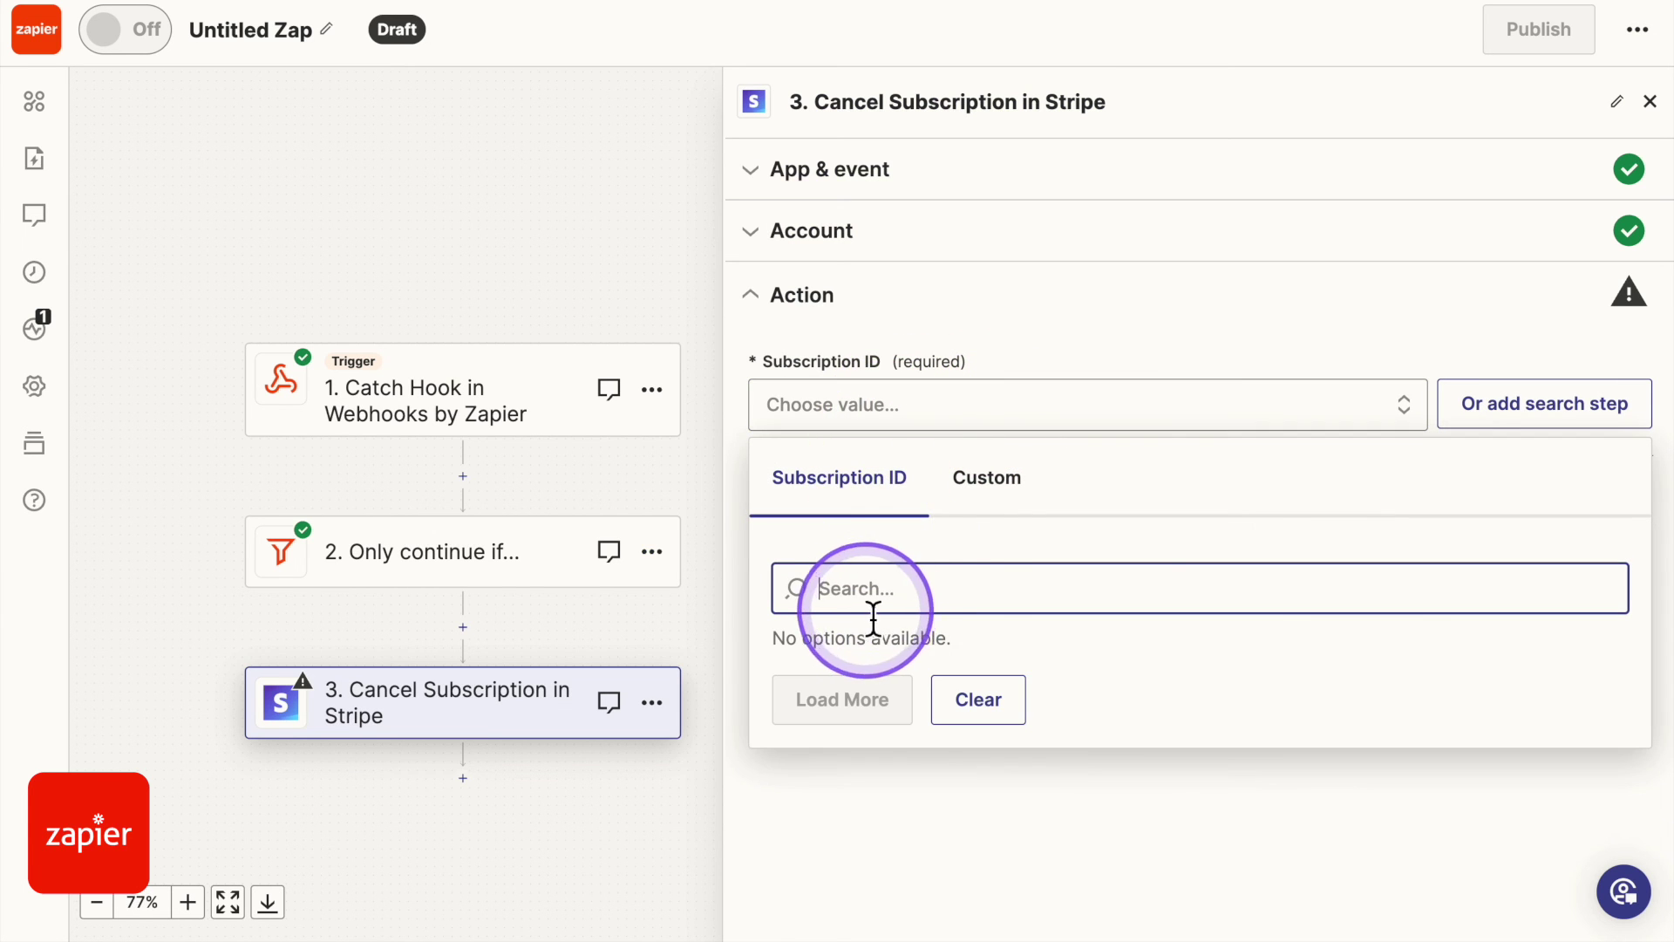
{"action": "left_click", "coordinate": [1012, 509]}
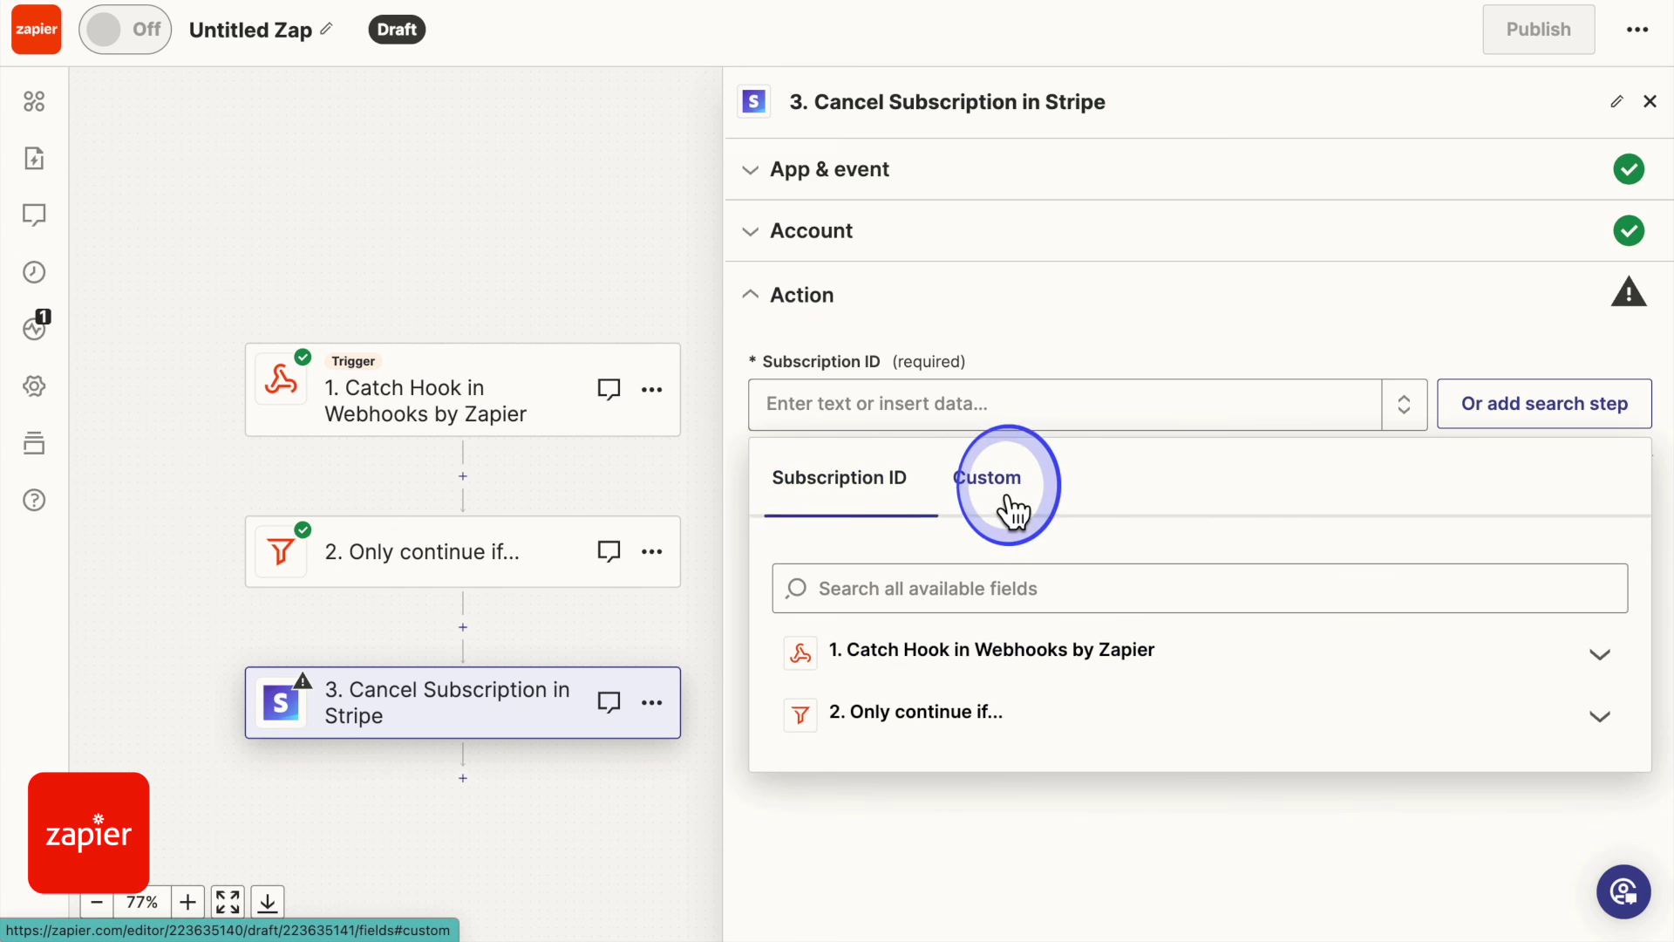
{"action": "left_click", "coordinate": [931, 587]}
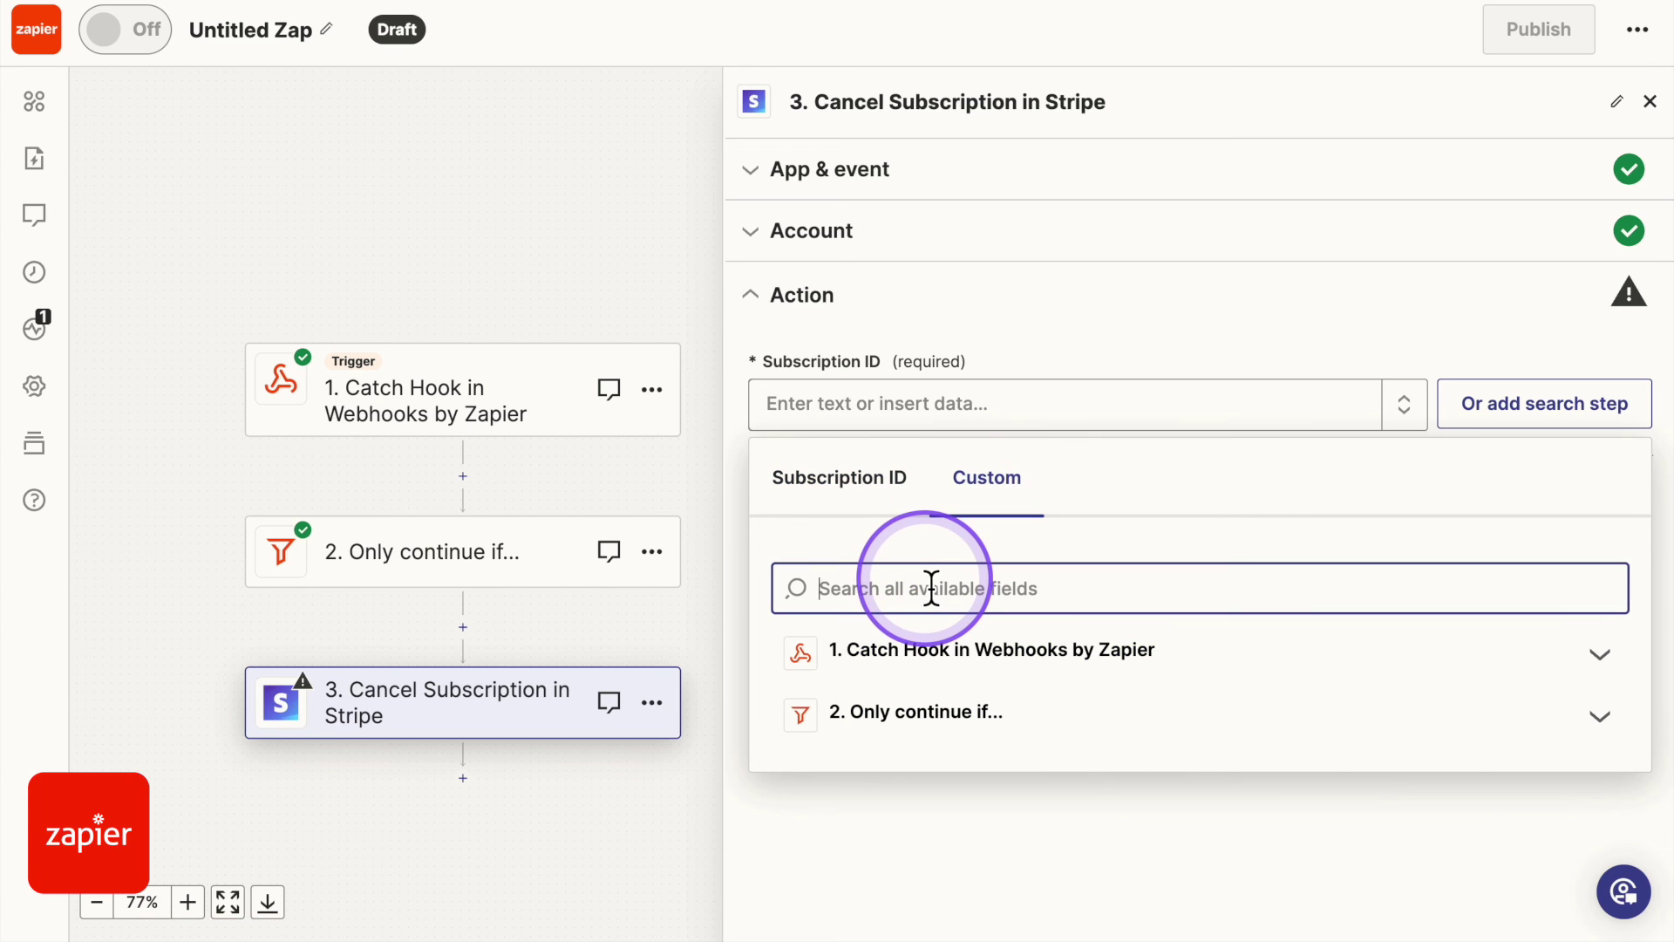
{"action": "type", "text": "sub_"}
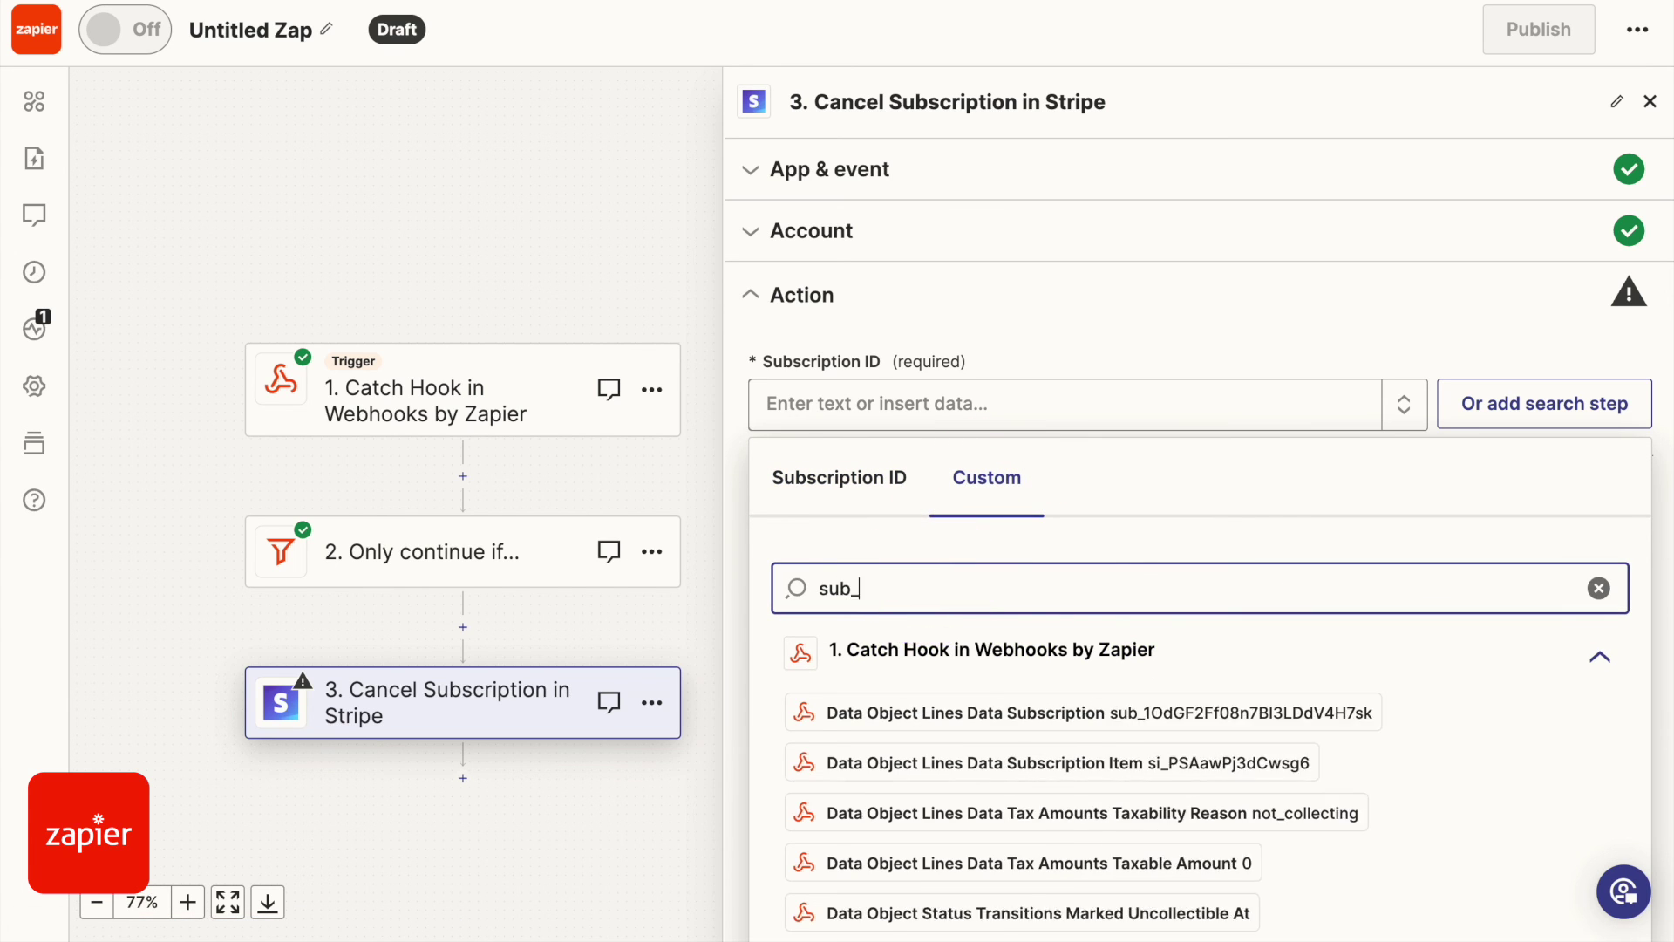
{"action": "scroll", "coordinate": [1054, 654], "scroll_direction": "down", "scroll_amount": 1}
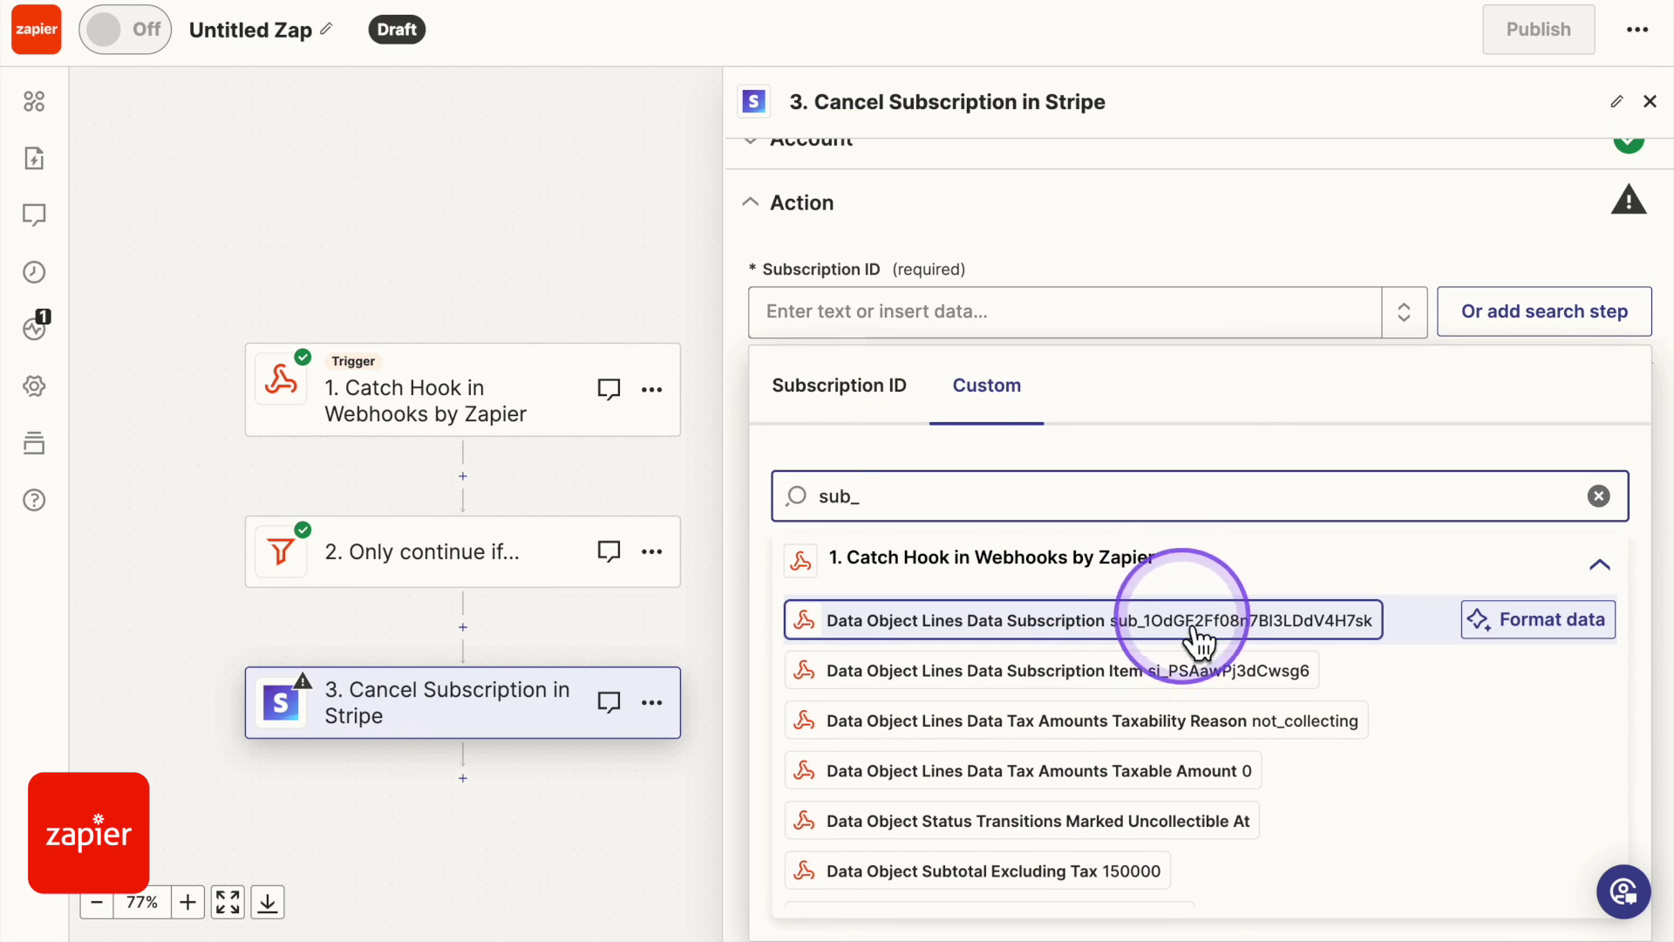
{"action": "left_click", "coordinate": [1197, 650]}
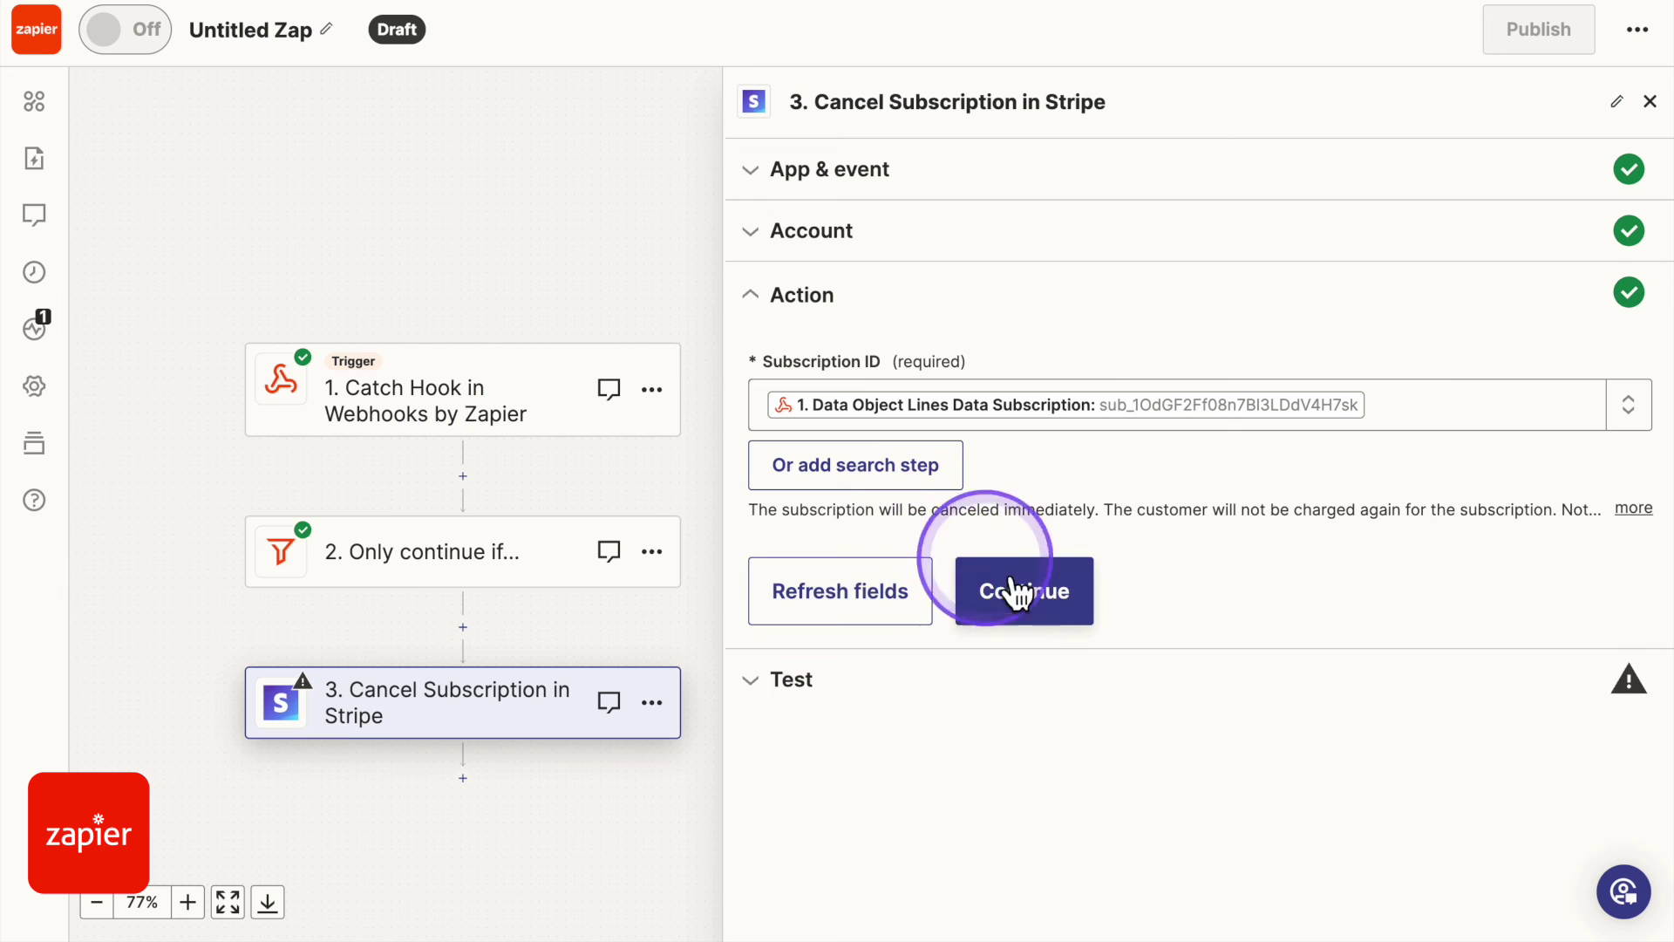
{"action": "left_click", "coordinate": [1020, 595]}
{"action": "scroll", "coordinate": [1017, 558], "scroll_direction": "down", "scroll_amount": 2}
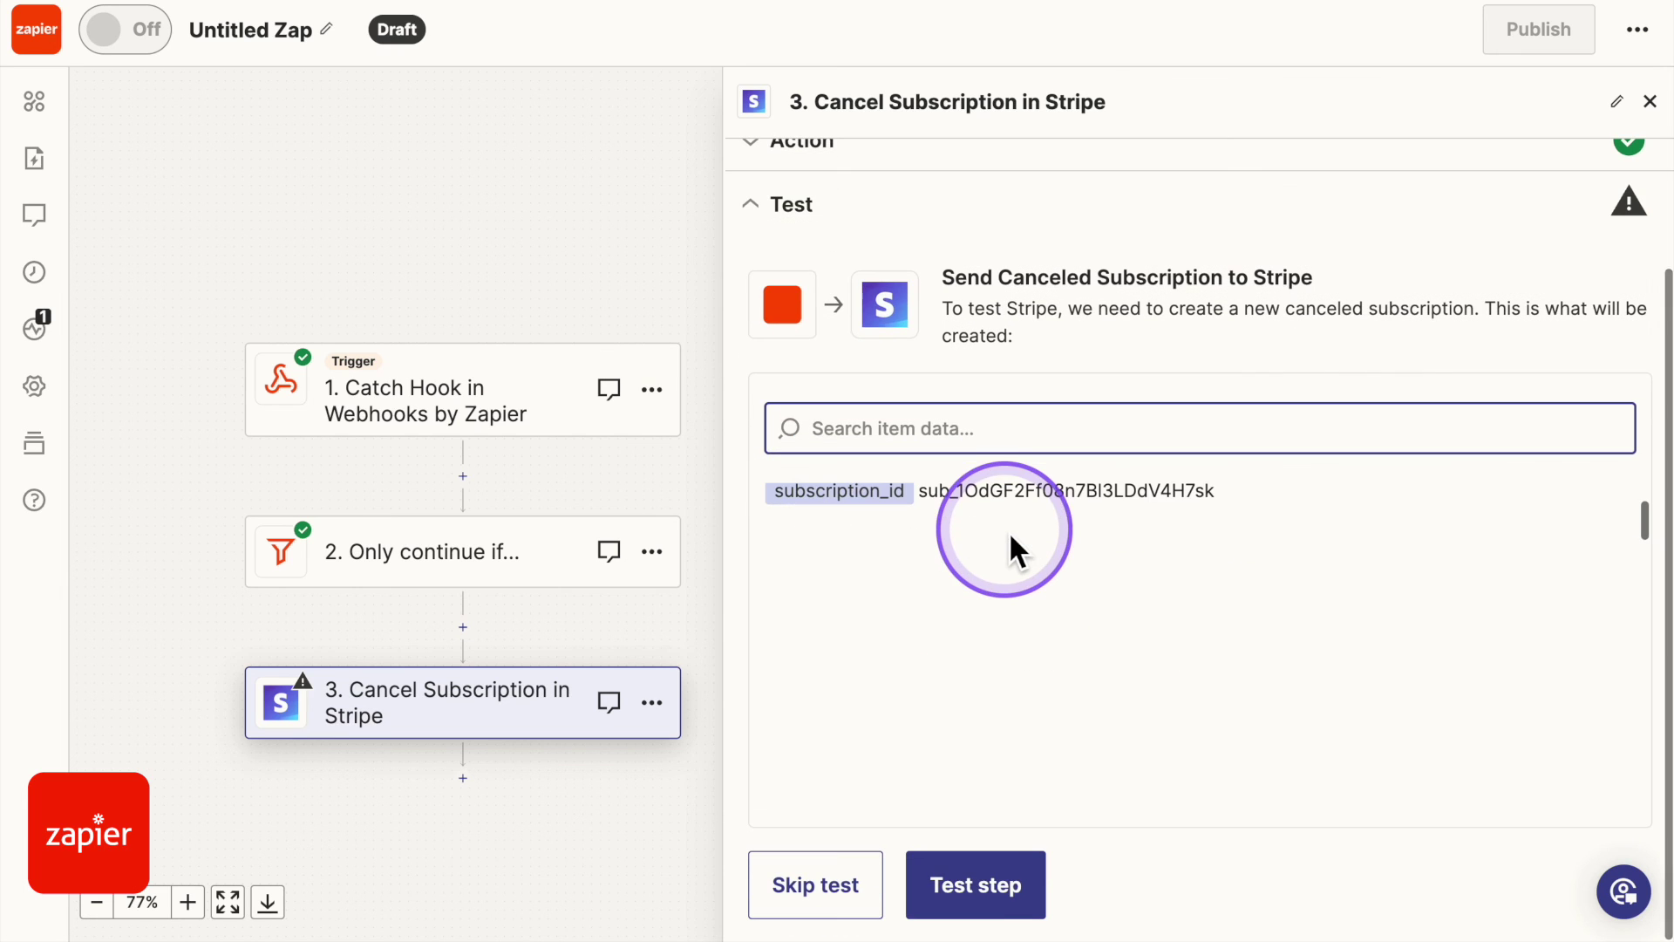
- Test the cancel step, review its test-mode versus live-mode error, and skip the test
{"action": "left_click", "coordinate": [994, 885]}
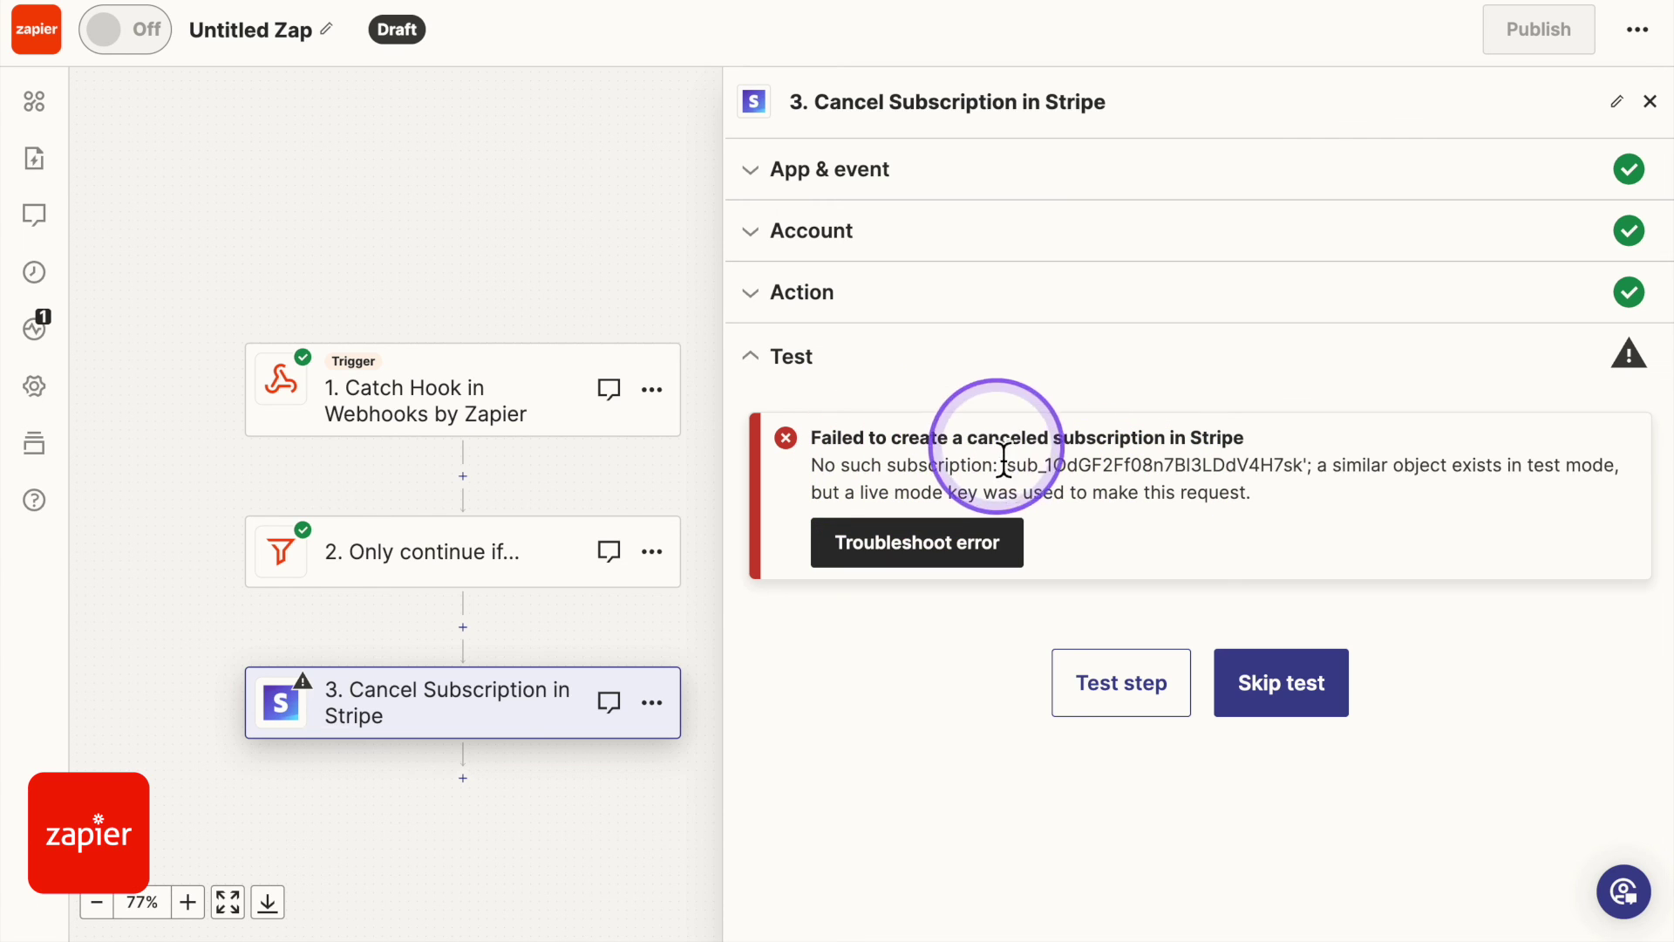
{"action": "left_click_drag", "start_coordinate": [1003, 460], "coordinate": [1274, 471]}
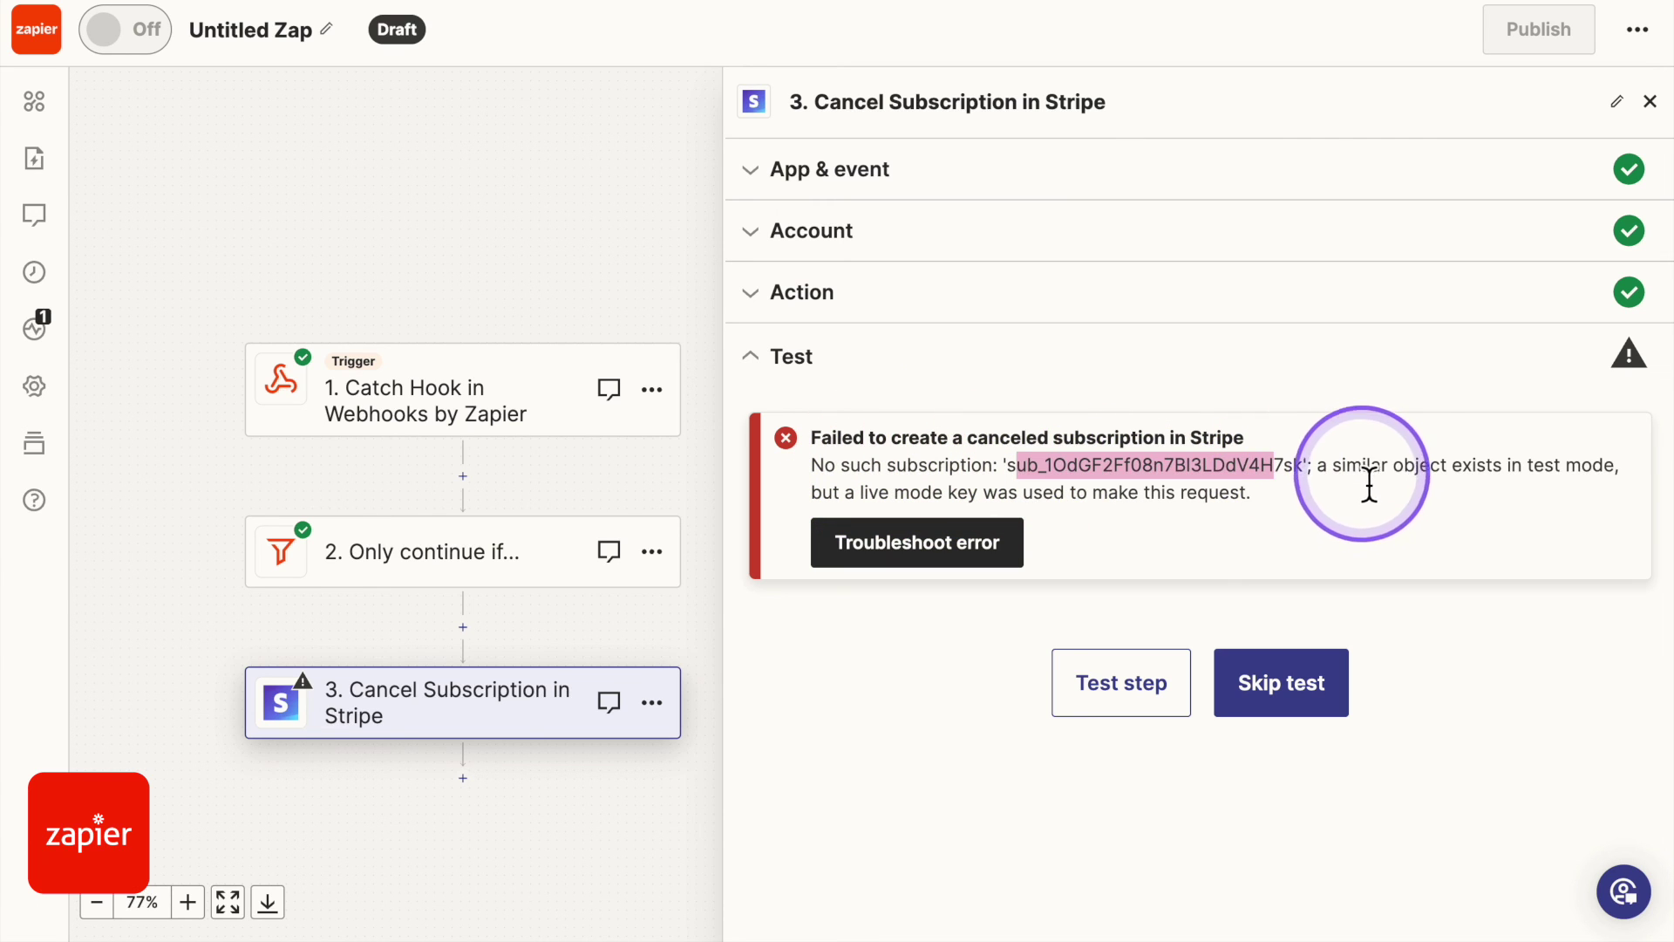
{"action": "mouse_move", "coordinate": [1327, 479]}
{"action": "left_mouse_down"}
{"action": "mouse_move", "coordinate": [1612, 467]}
{"action": "mouse_move", "coordinate": [1336, 479]}
{"action": "left_mouse_up"}
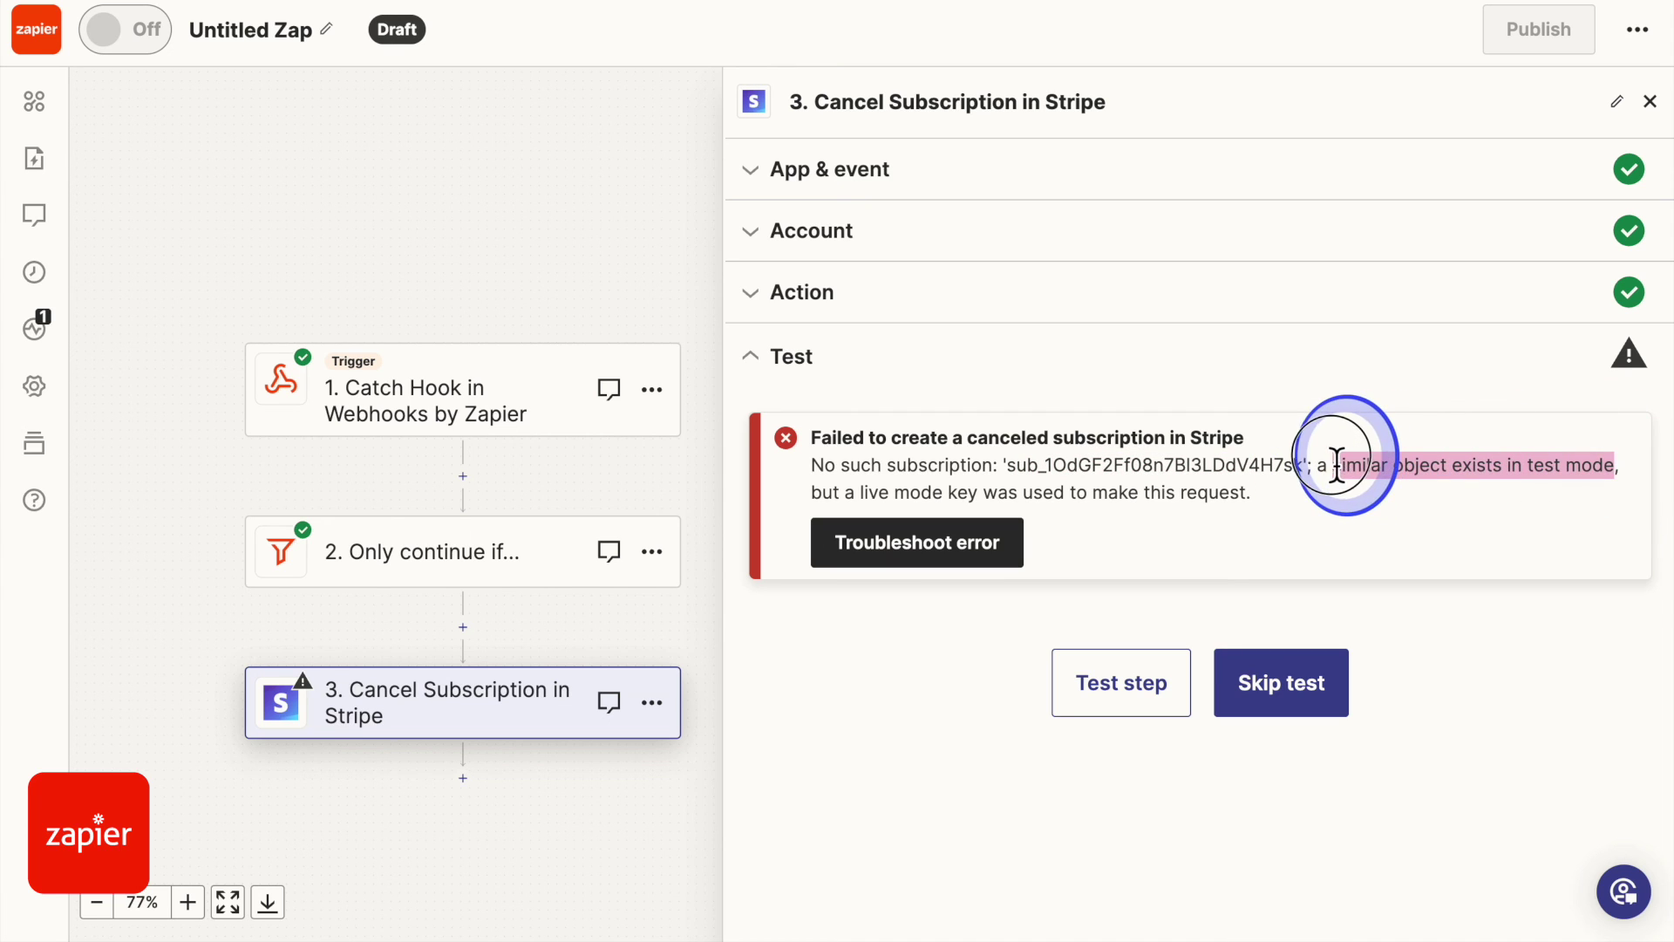
{"action": "left_click_drag", "start_coordinate": [868, 494], "coordinate": [1220, 517]}
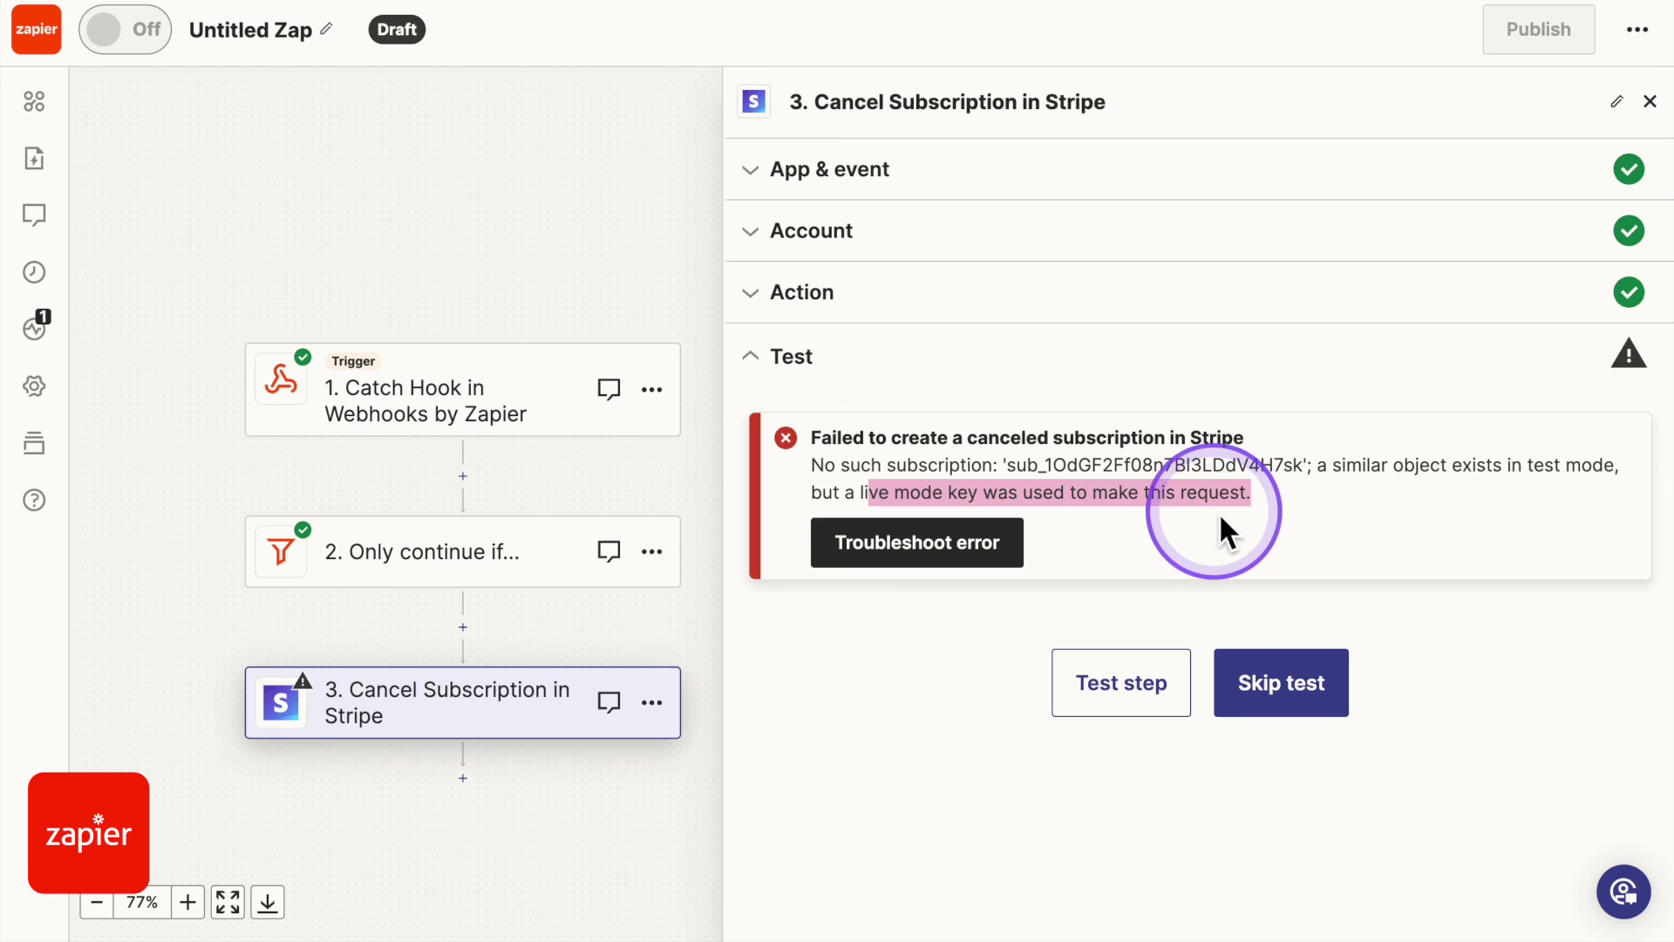
{"action": "left_click", "coordinate": [1189, 498]}
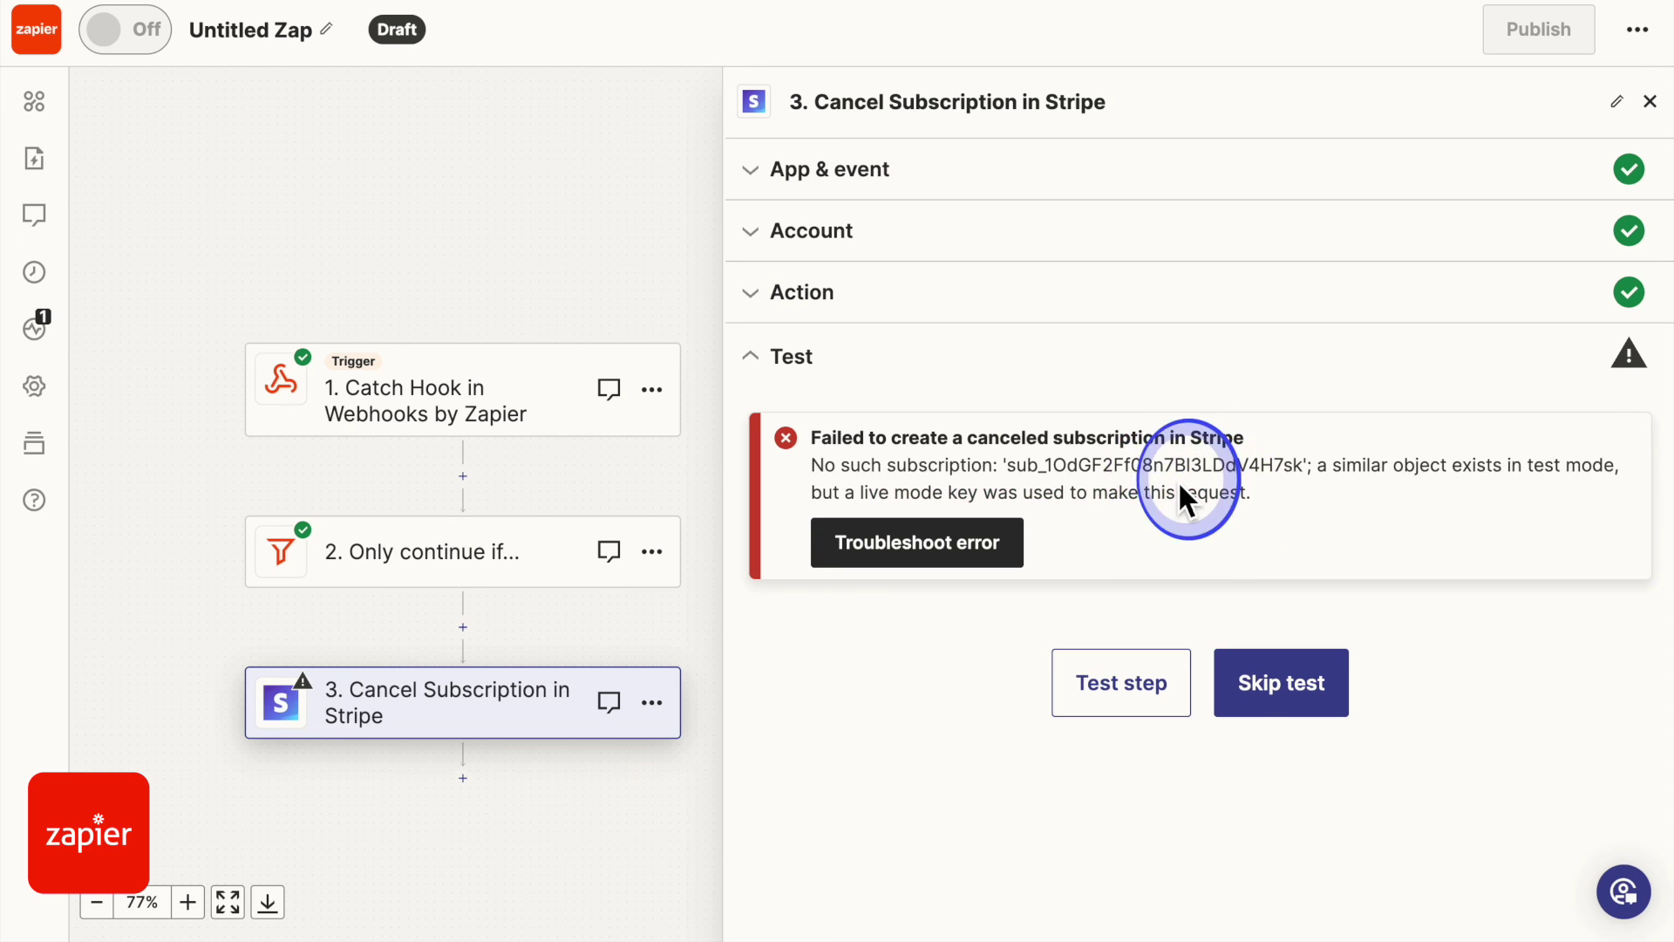
{"action": "double_click", "coordinate": [1020, 468]}
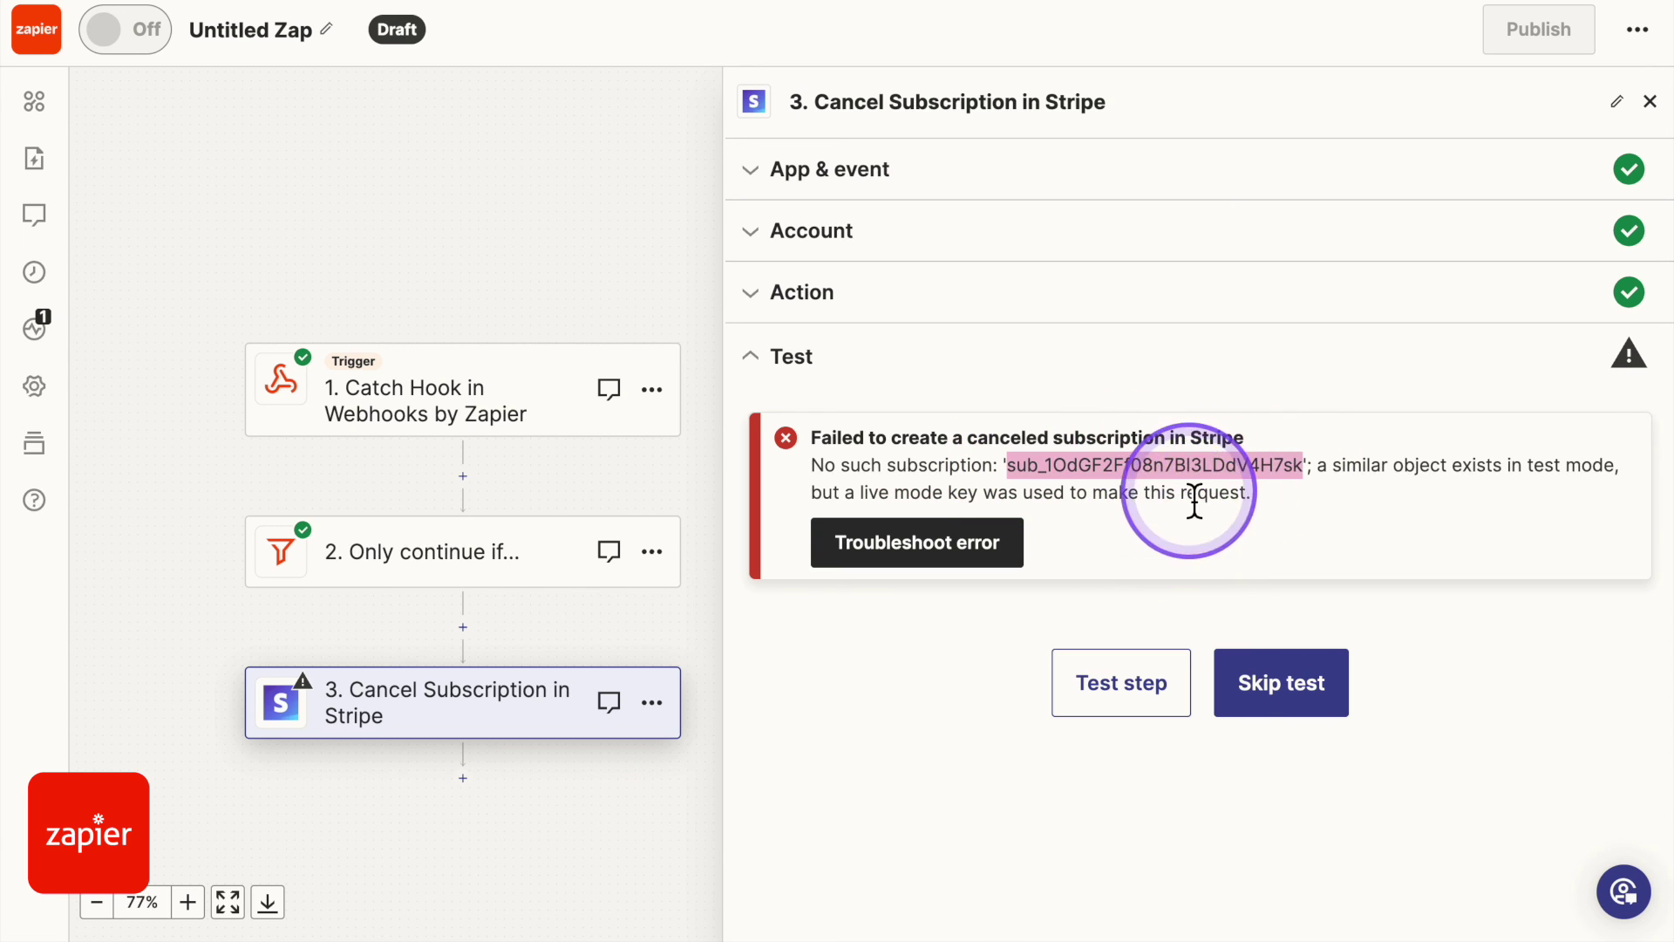
{"action": "left_click", "coordinate": [1260, 697]}
{"action": "left_click", "coordinate": [973, 532]}
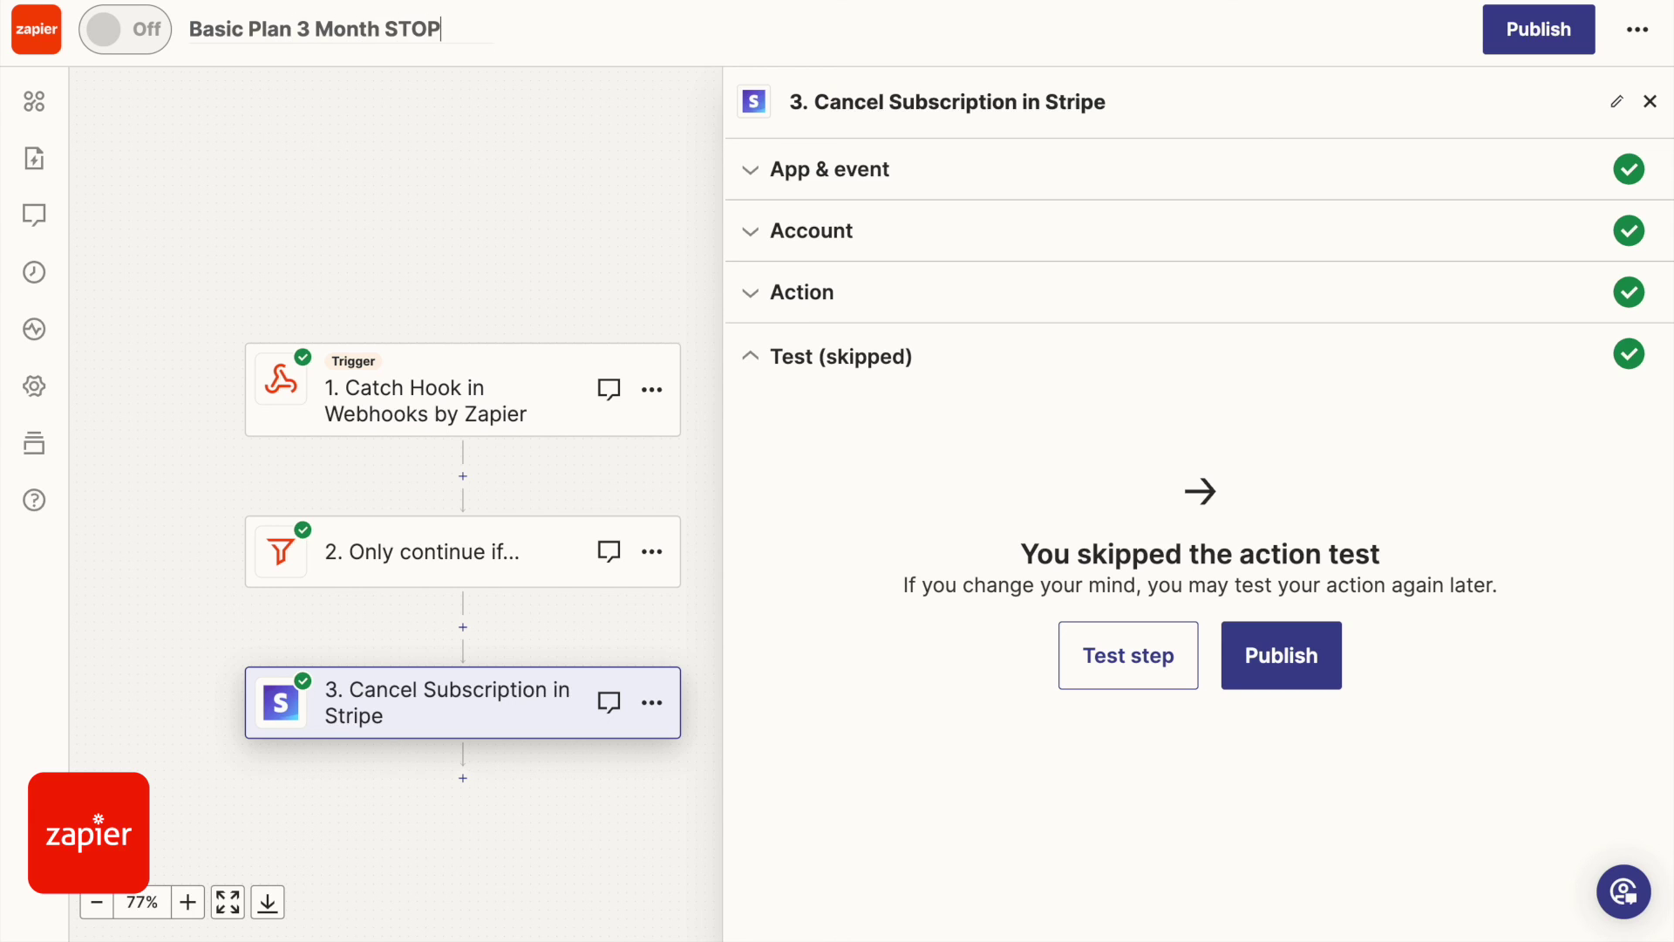
- Confirm the Zap title 'Basic Plan 3 Month STOP' and dismiss the auto-save notice
{"action": "left_click", "coordinate": [518, 183]}
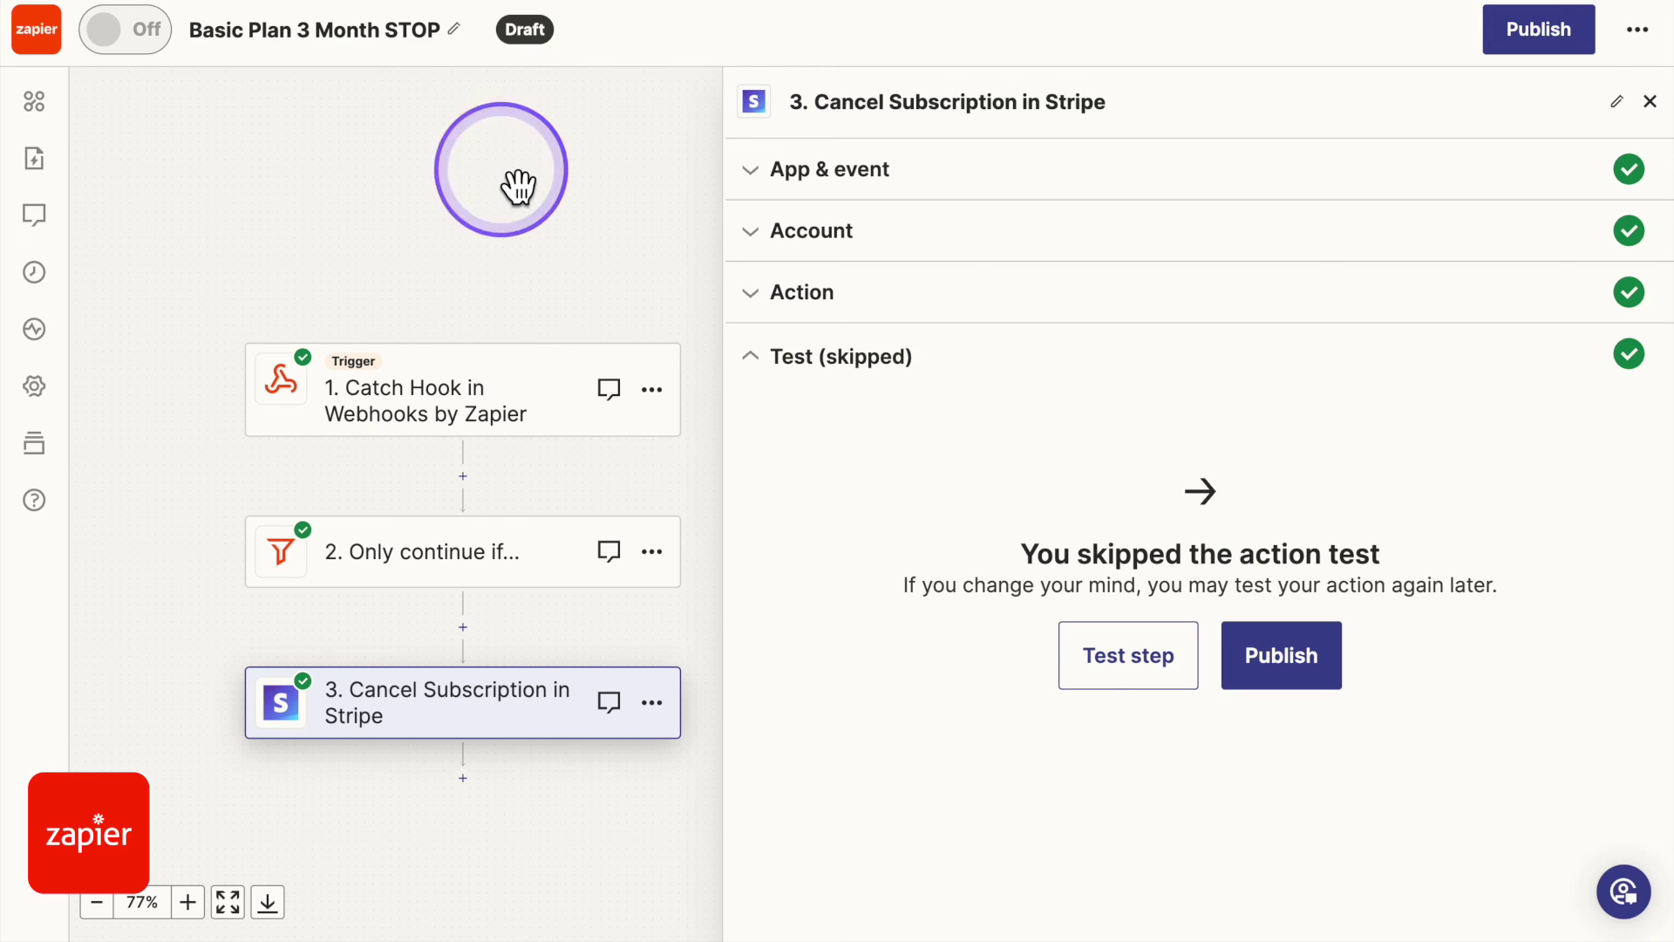
{"action": "left_click", "coordinate": [1151, 51]}
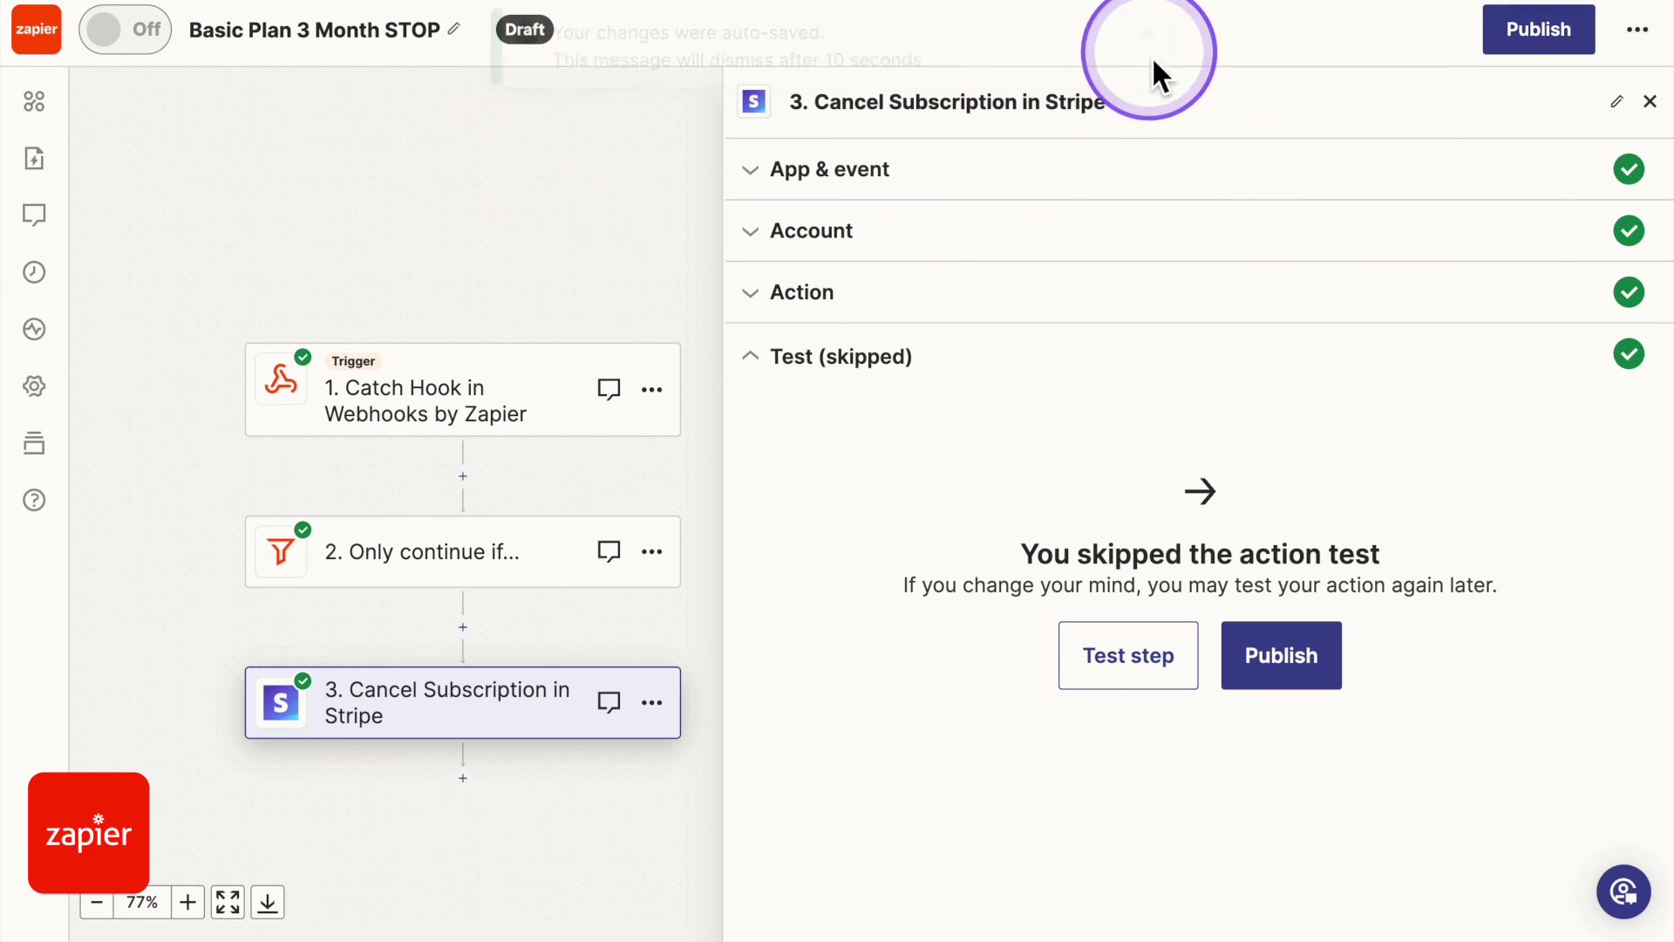
- Insert an empty fourth action step after Cancel Subscription, leaving its app unchosen
{"action": "scroll", "coordinate": [672, 224], "scroll_direction": "down", "scroll_amount": 1}
{"action": "right_click", "coordinate": [656, 209]}
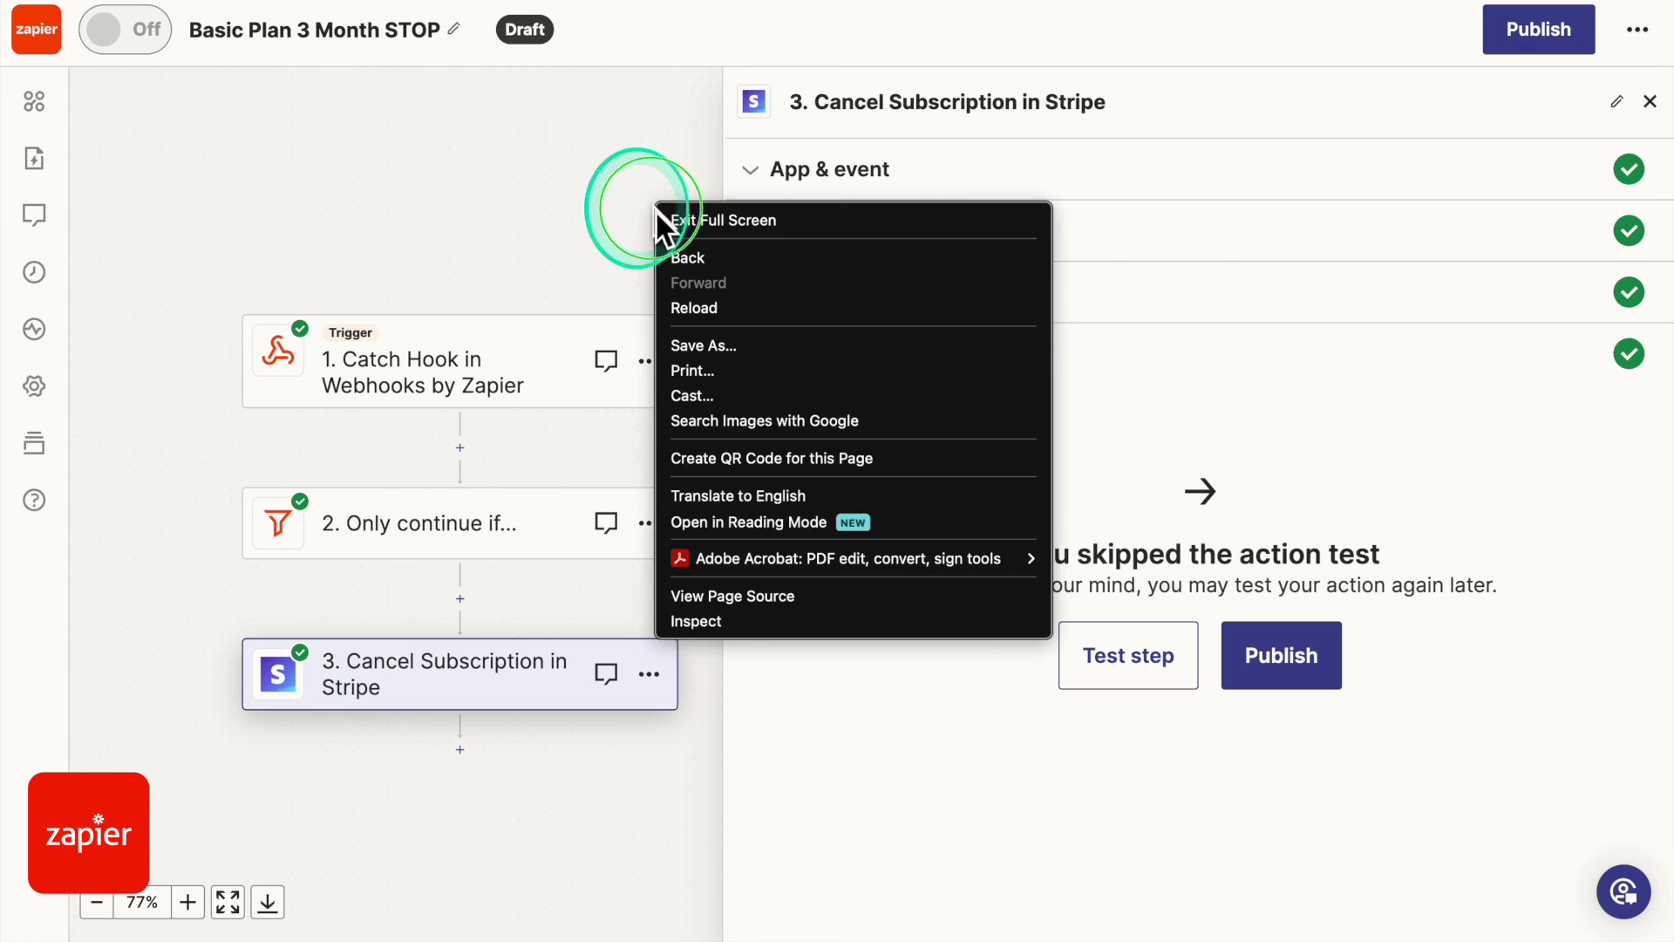
{"action": "left_click", "coordinate": [616, 188]}
{"action": "left_click_drag", "start_coordinate": [616, 188], "coordinate": [553, 176]}
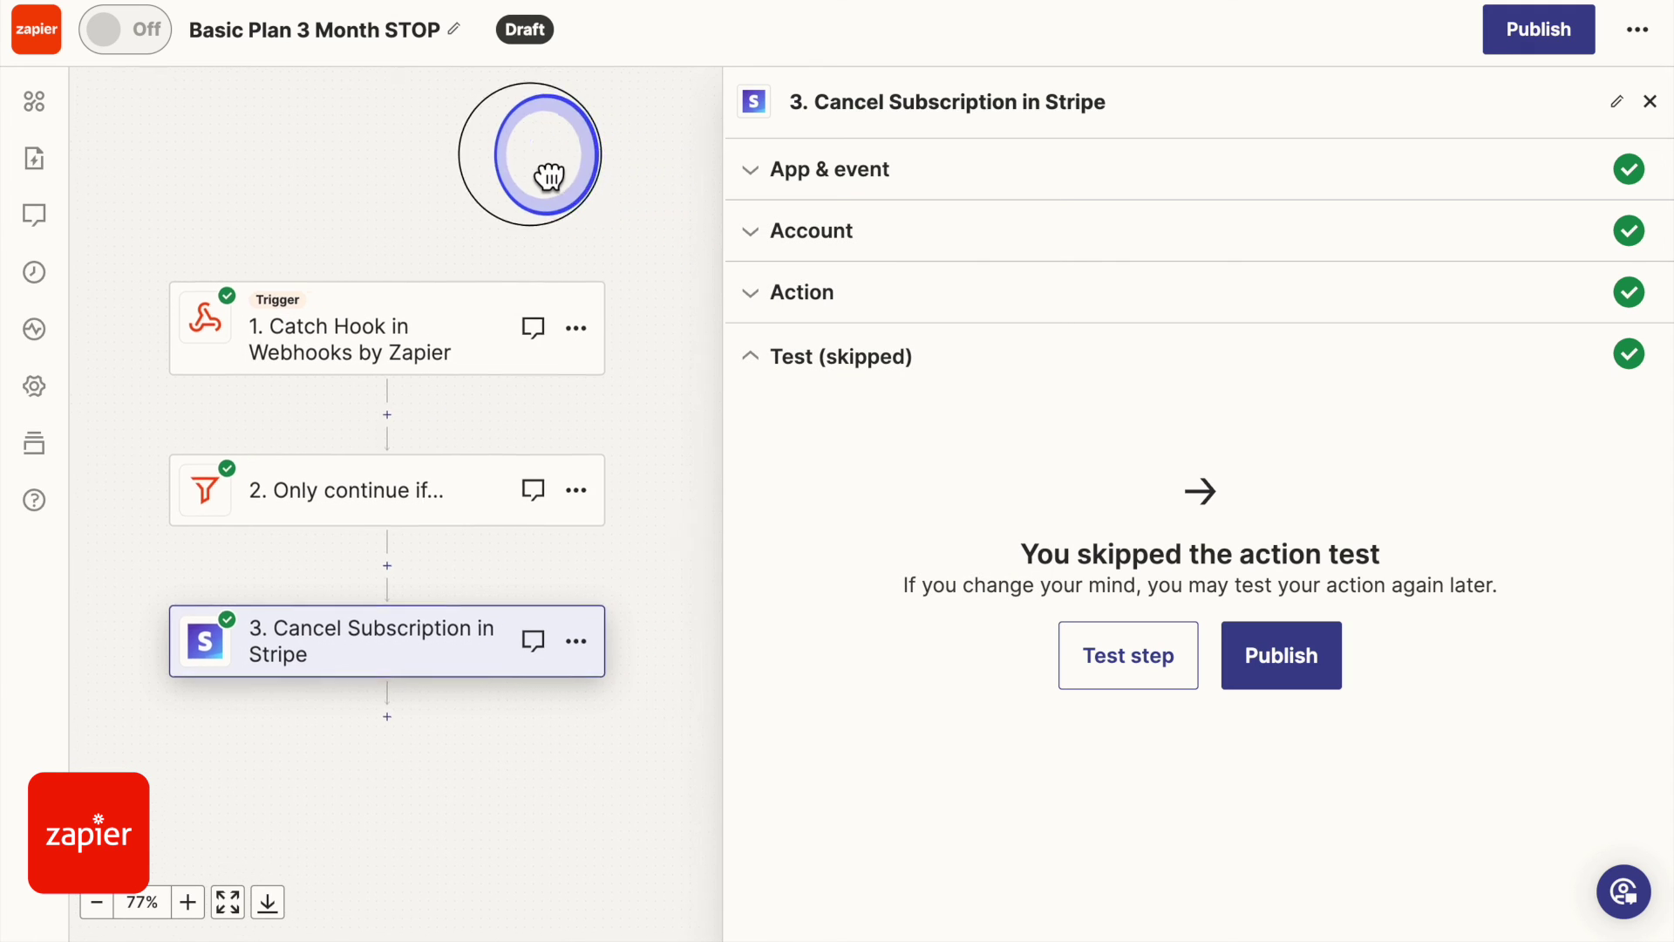
{"action": "left_click", "coordinate": [385, 714]}
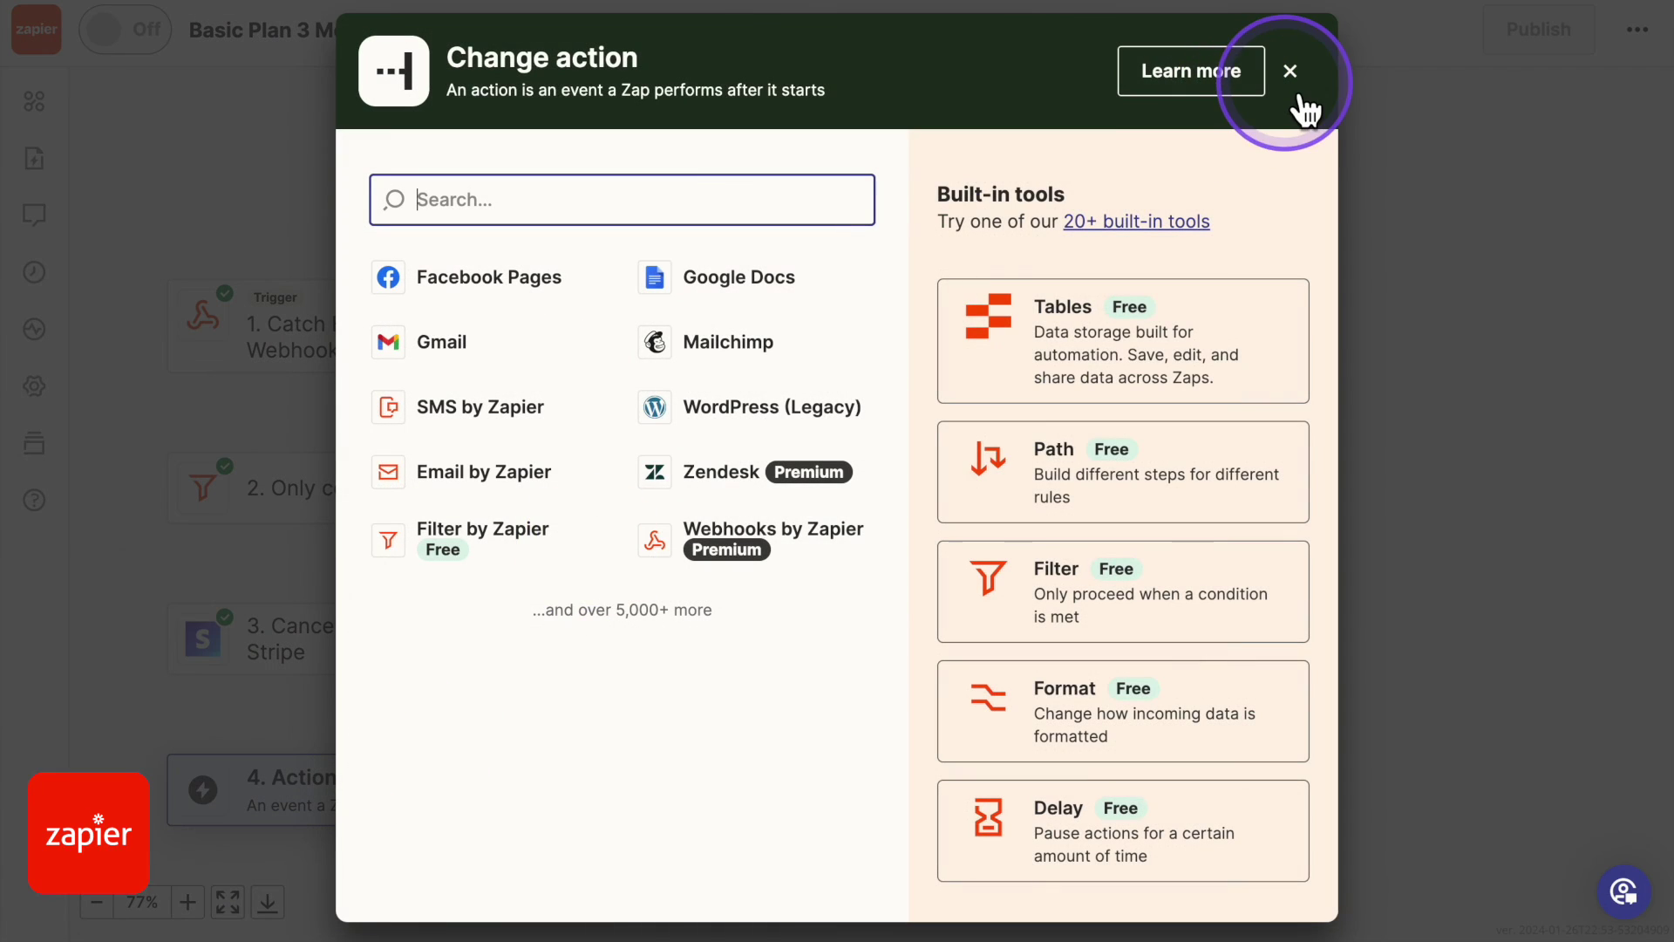
{"action": "left_click", "coordinate": [1290, 71]}
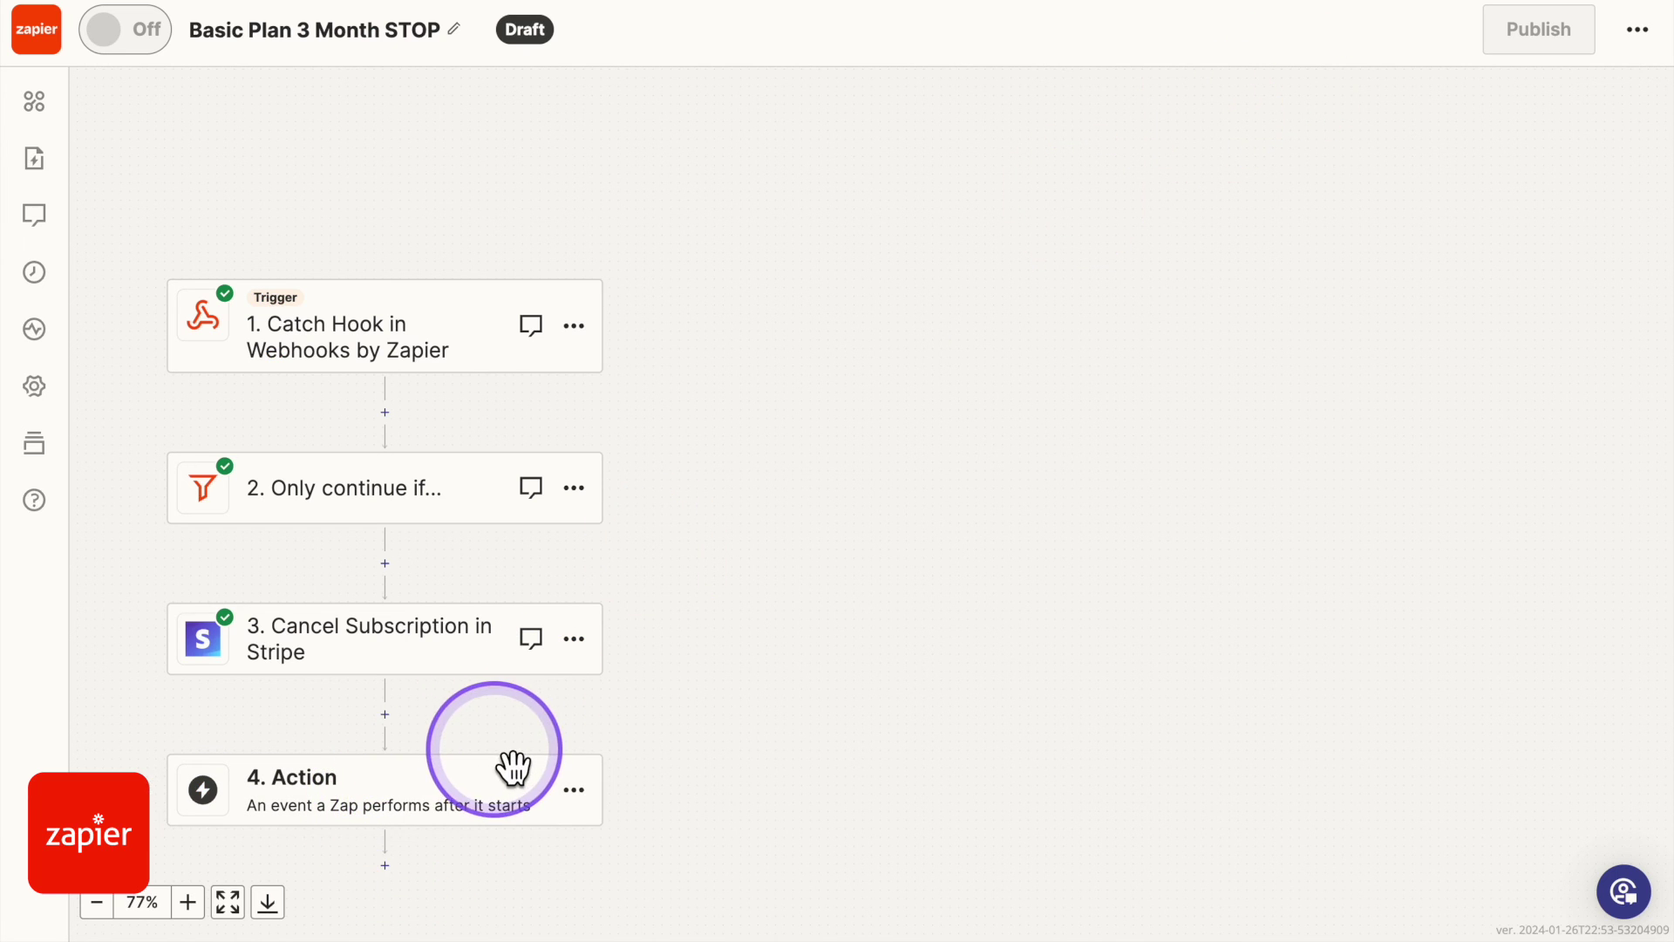
{"action": "scroll", "coordinate": [692, 636], "scroll_direction": "left", "scroll_amount": 2}
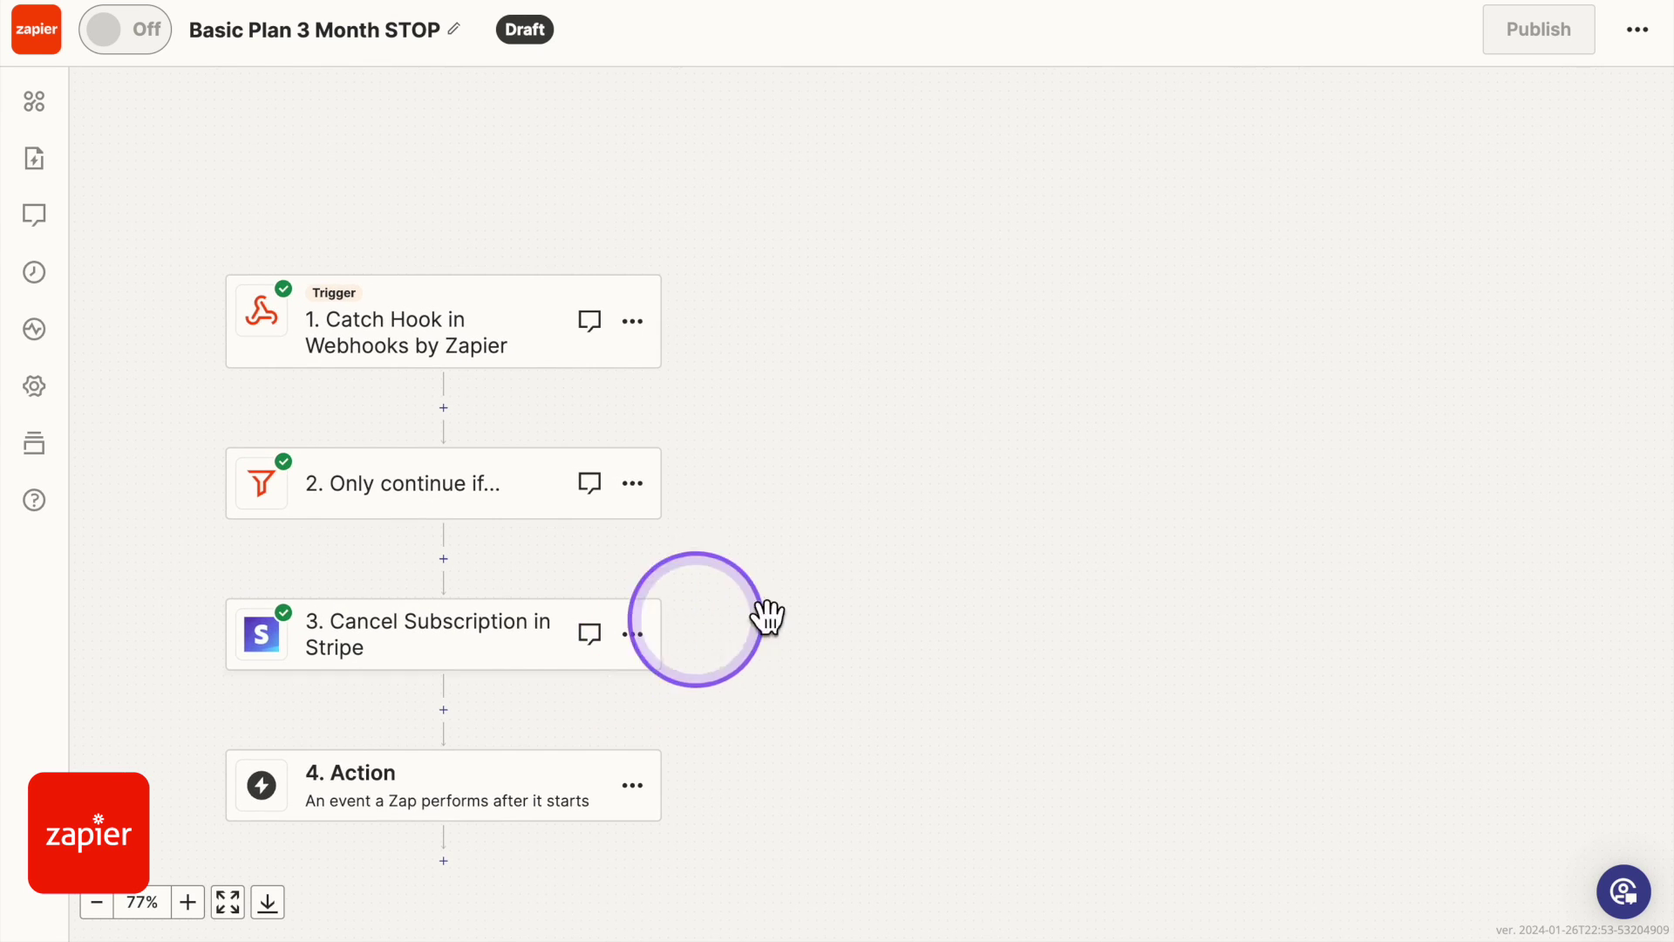
{"action": "scroll", "coordinate": [768, 617], "scroll_direction": "up", "scroll_amount": 2}
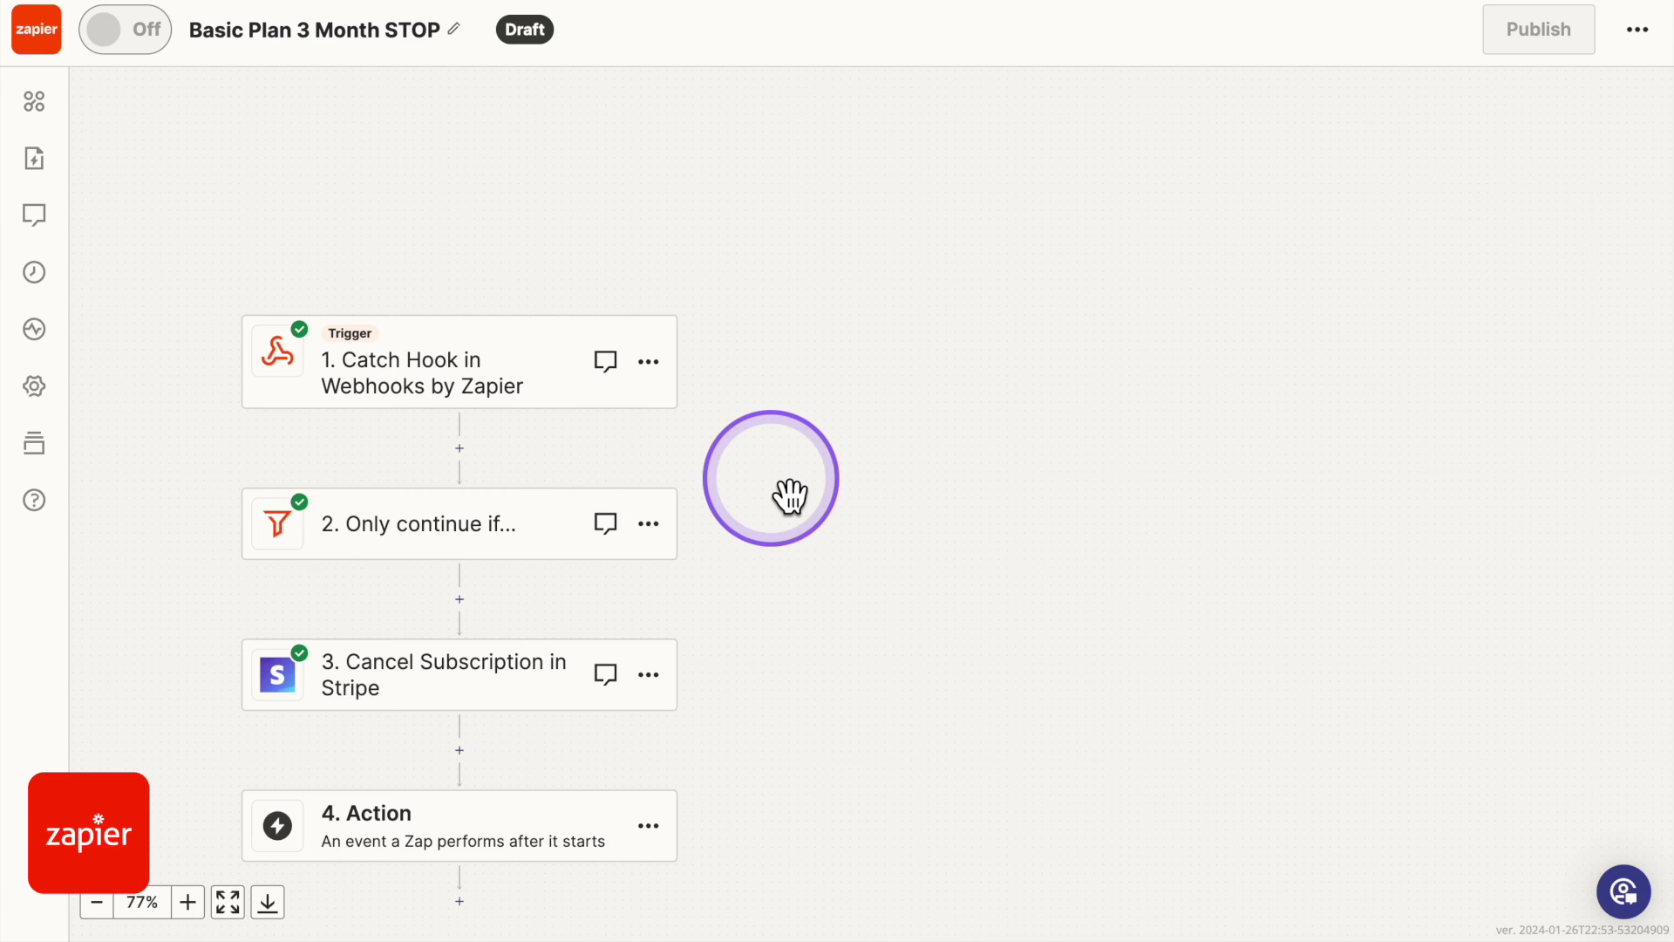
{"action": "scroll", "coordinate": [784, 587], "scroll_direction": "left", "scroll_amount": 2}
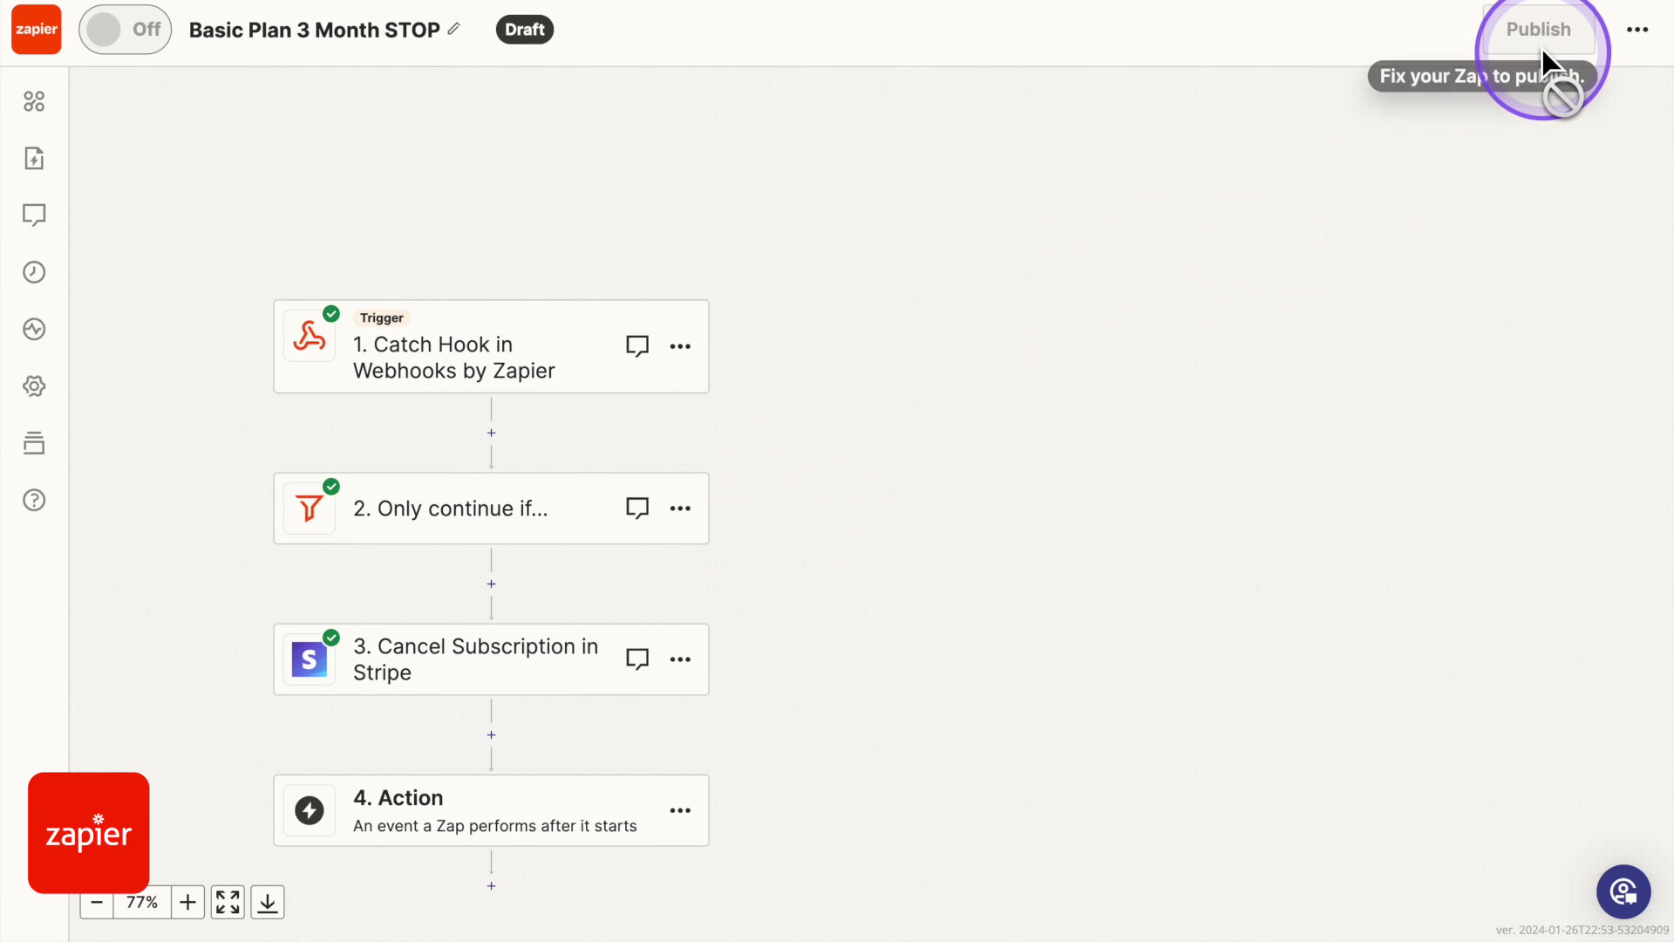